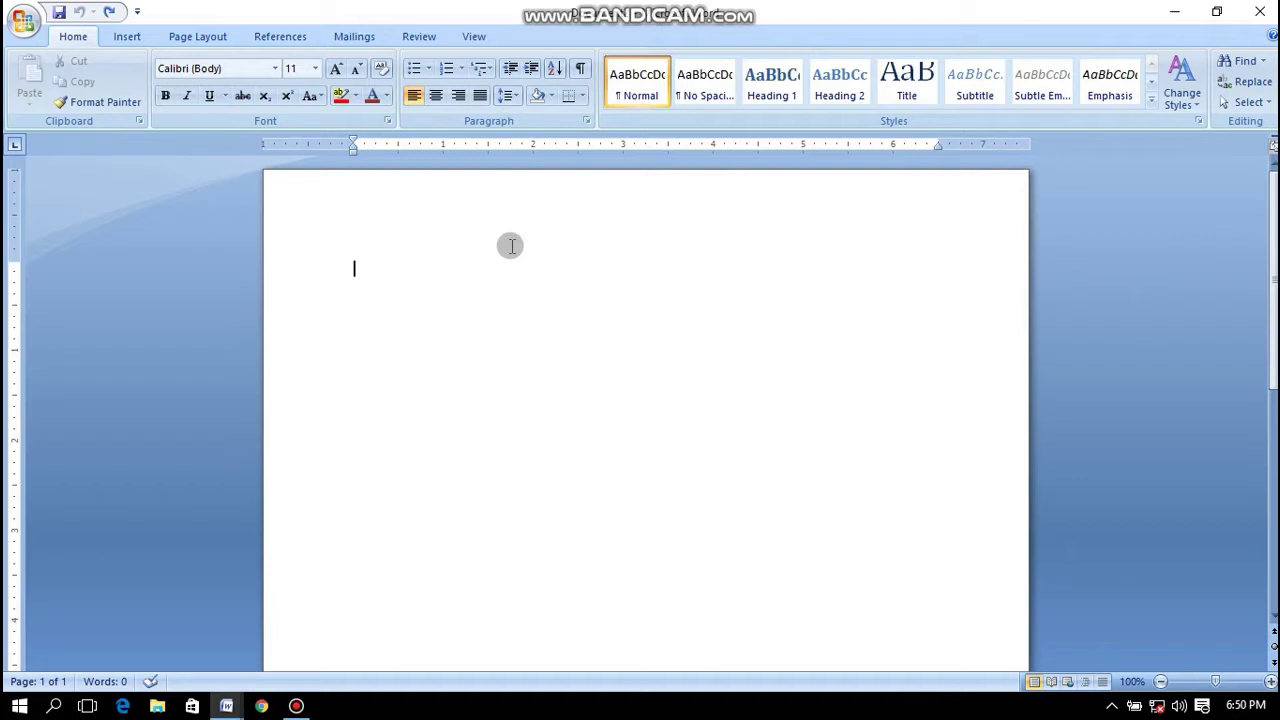
- Type the CV title and the labels Name, Father Name, Date Of Birth, Place Of Birth and Nationality on separate lines
type("CV")
key("Return")
type("Name")
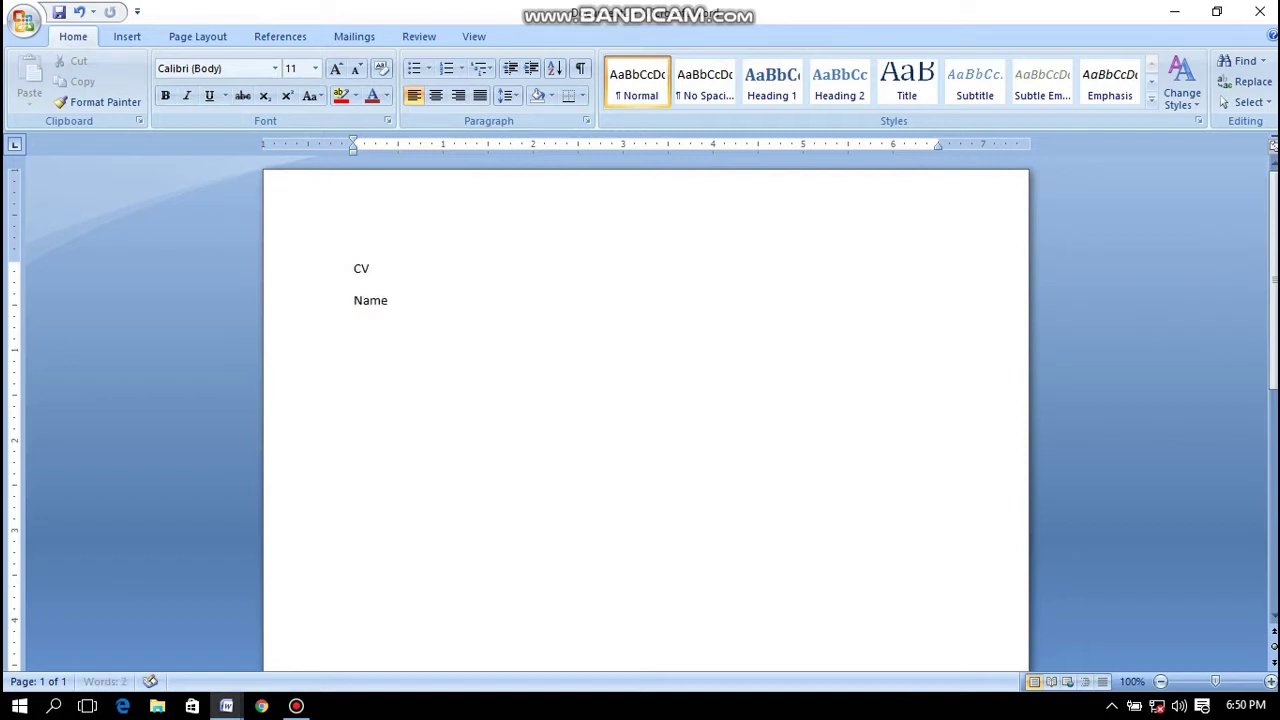
key("Return")
type("Father")
type(" Name")
key("Return")
type("D")
type("ate Of")
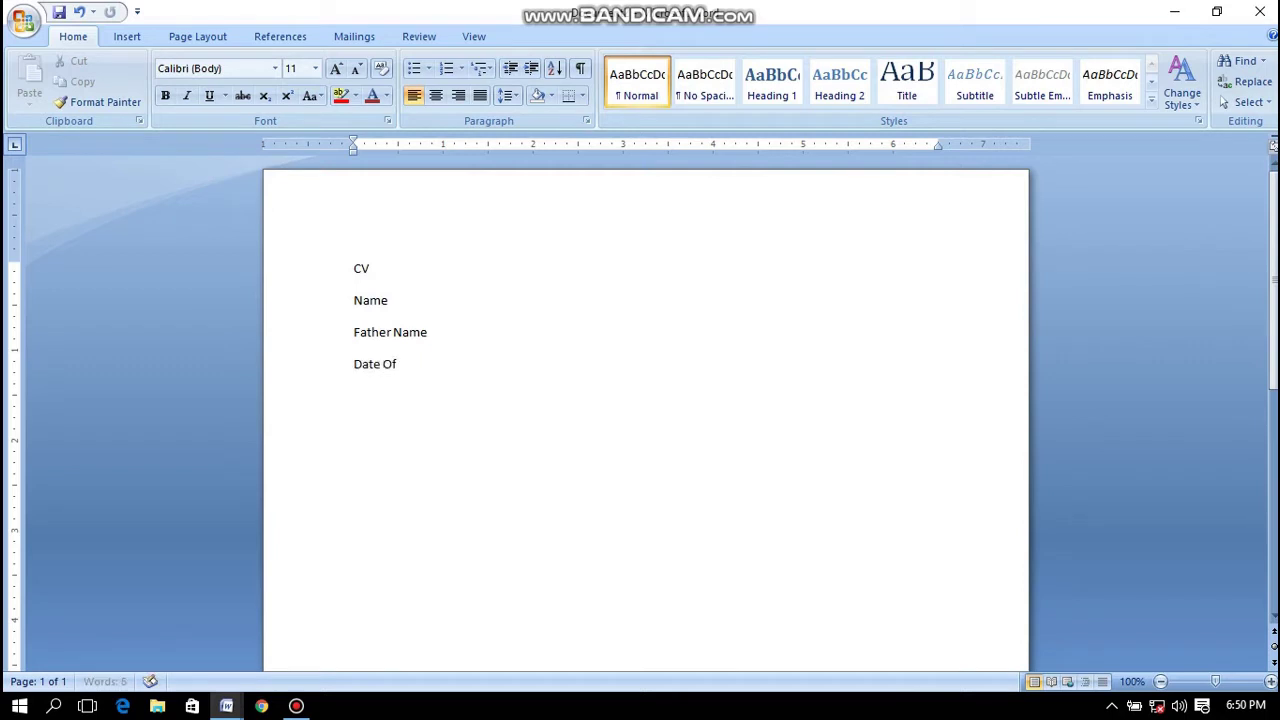
type(" Birt")
type("h ")
type("Place O")
type("f Birt")
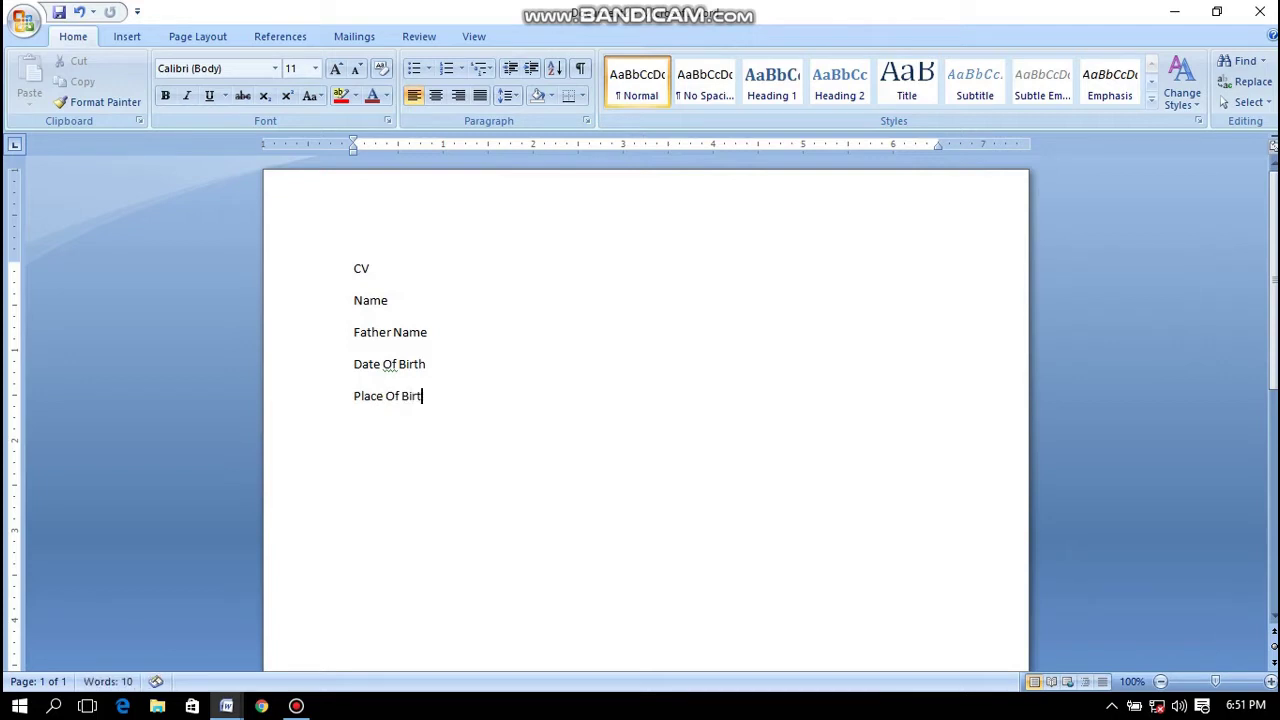
type("h ")
type("Na")
type("tionality")
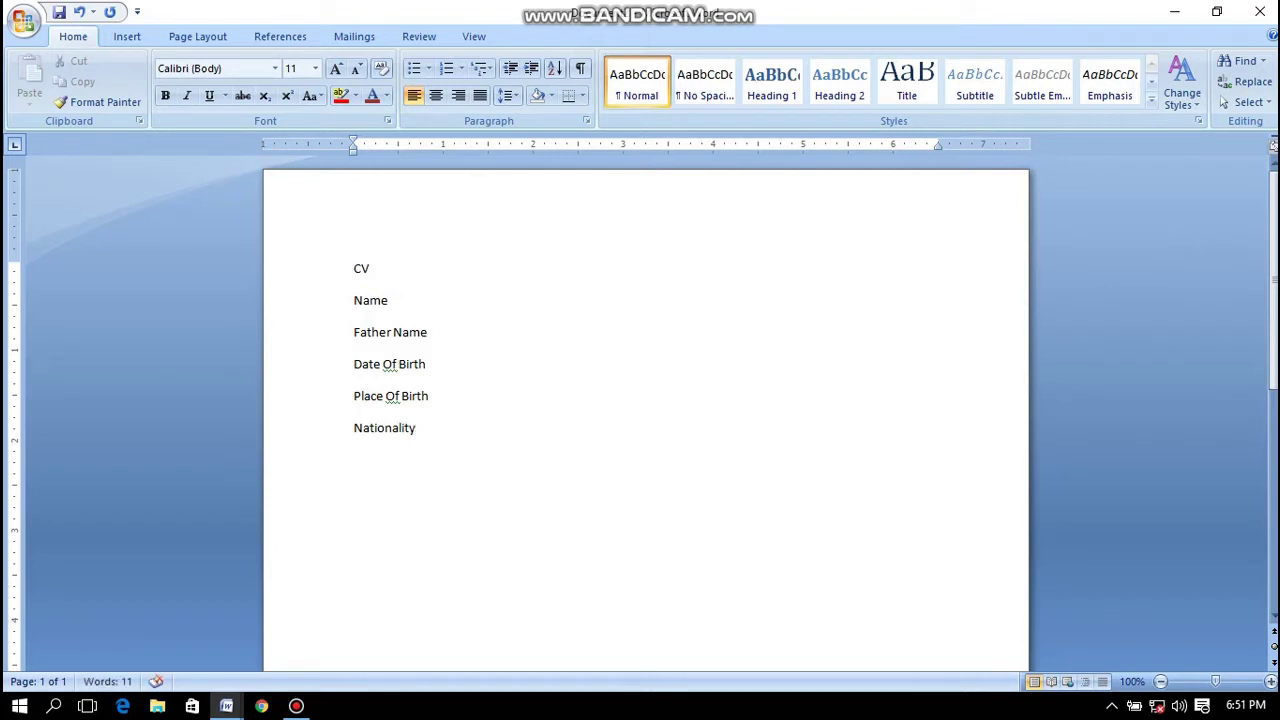
- Add a Religion line with Marital status tabbed beside it
type("Reli")
type("gio")
type("n")
key("Tab")
type("Mari")
type("tal")
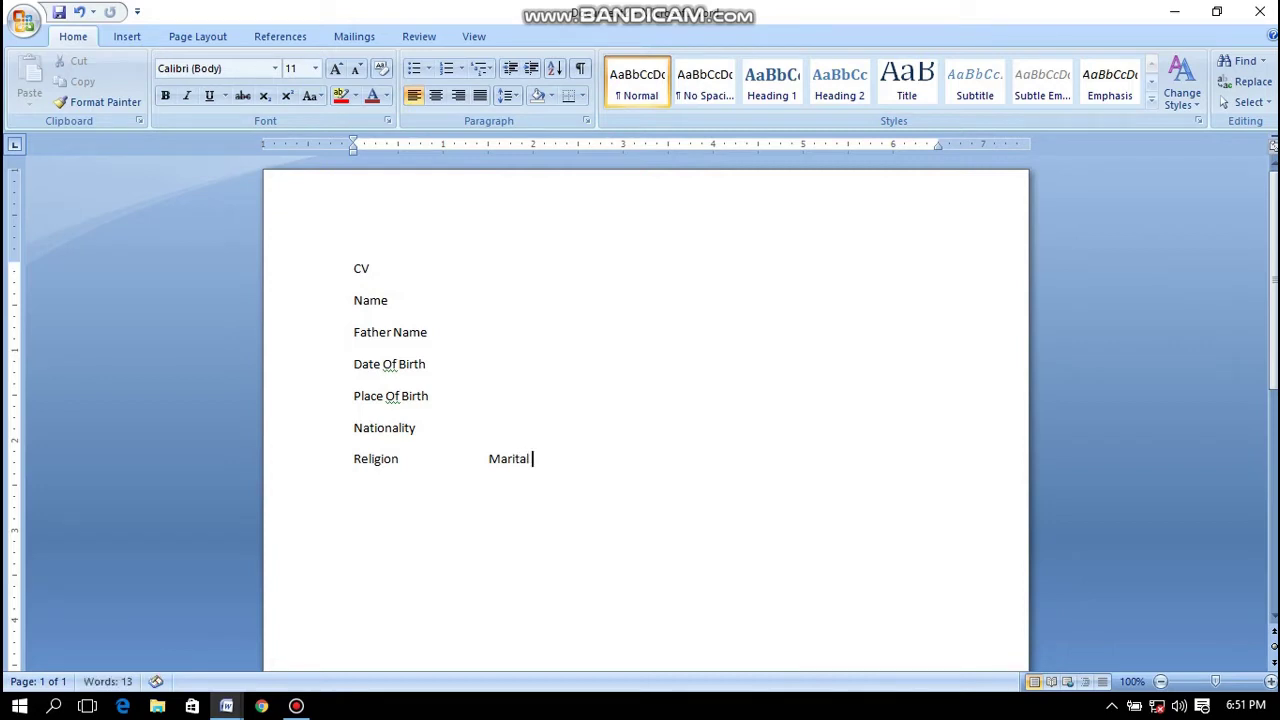
type(" stat")
key("BackSpace")
key("BackSpace")
type("us")
- Centre the CV title on the page
left_click(344, 267)
left_click_drag(344, 267, 380, 271)
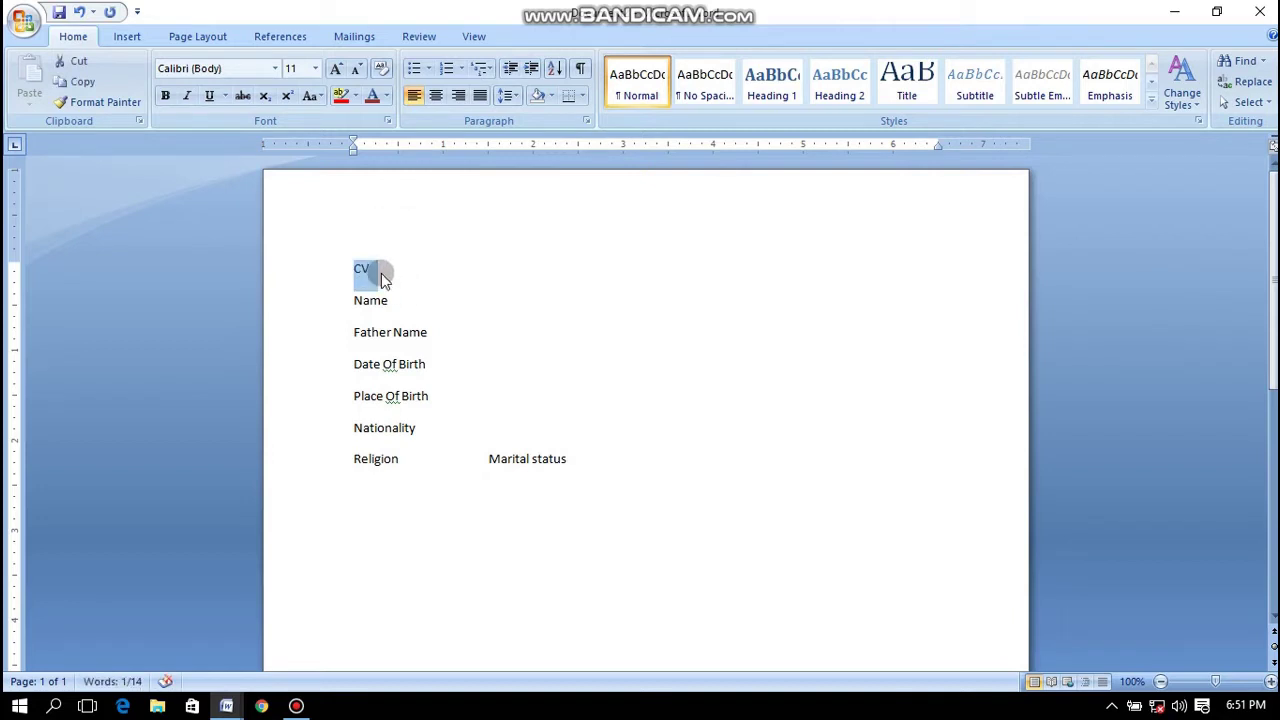
left_click(361, 268)
double_click(360, 266)
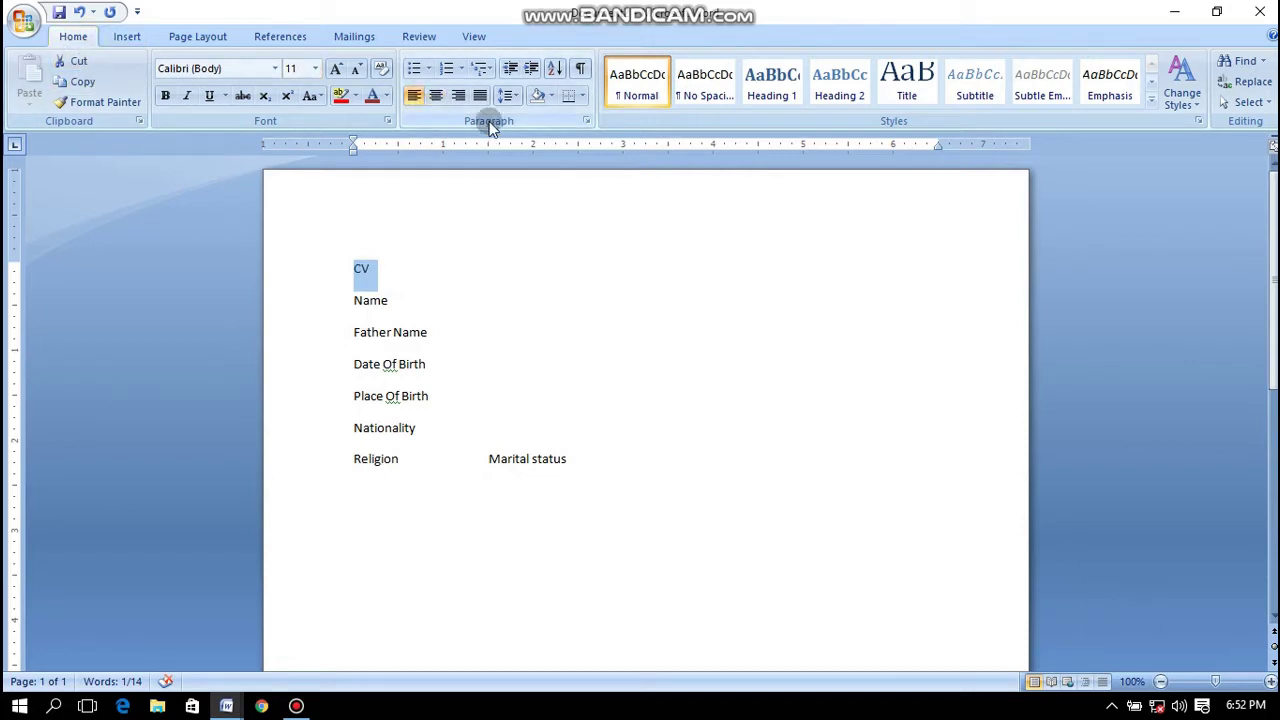
left_click(437, 97)
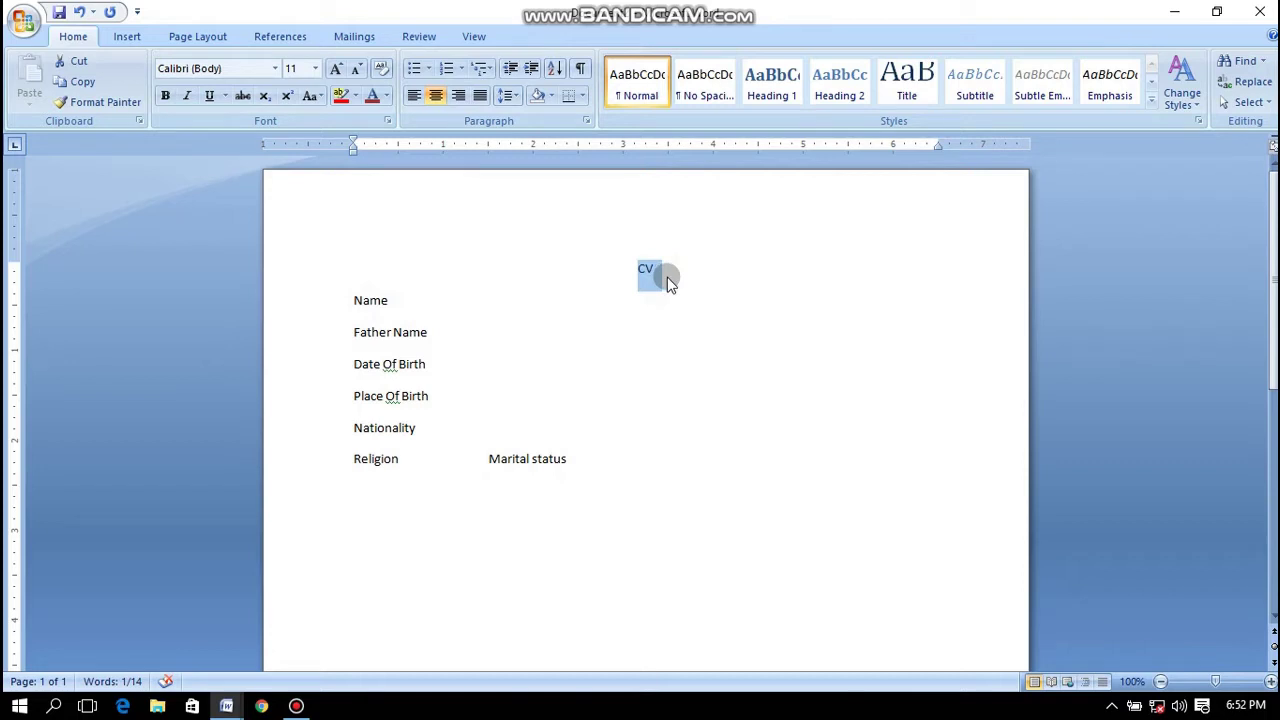
- Enlarge the CV title to 16 pt
left_click(664, 291)
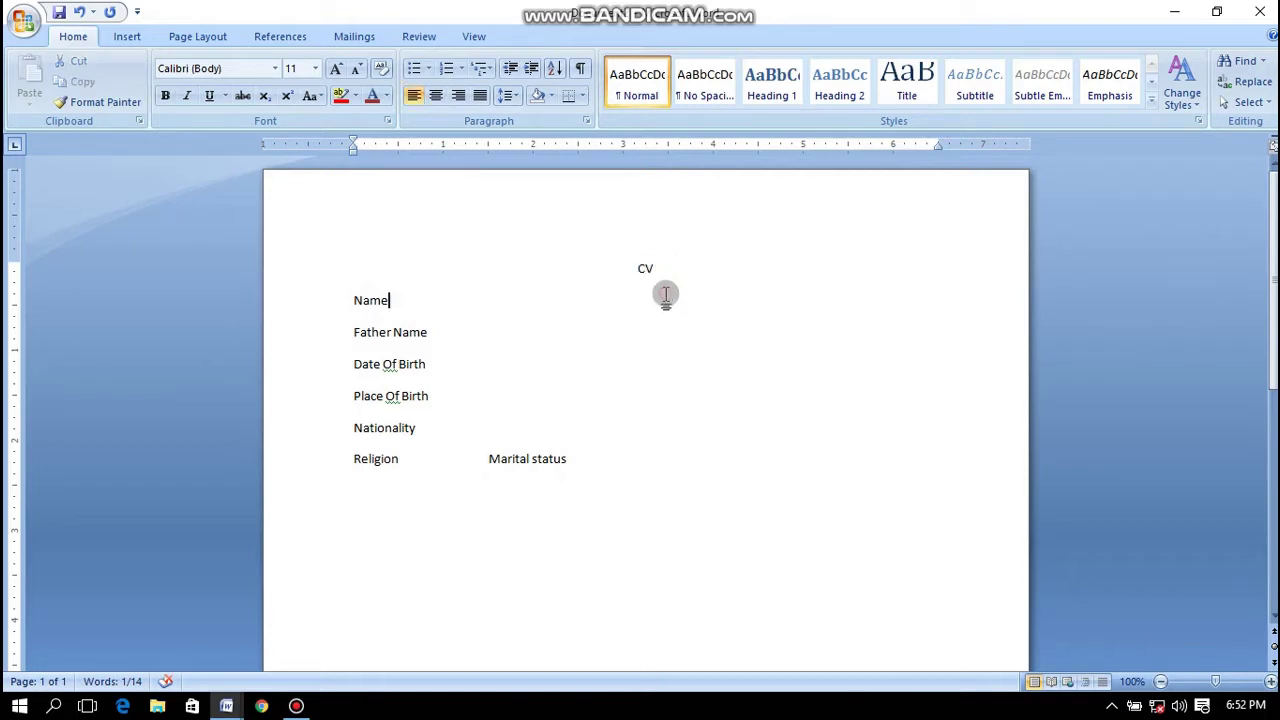
left_click_drag(651, 267, 641, 265)
left_click(315, 70)
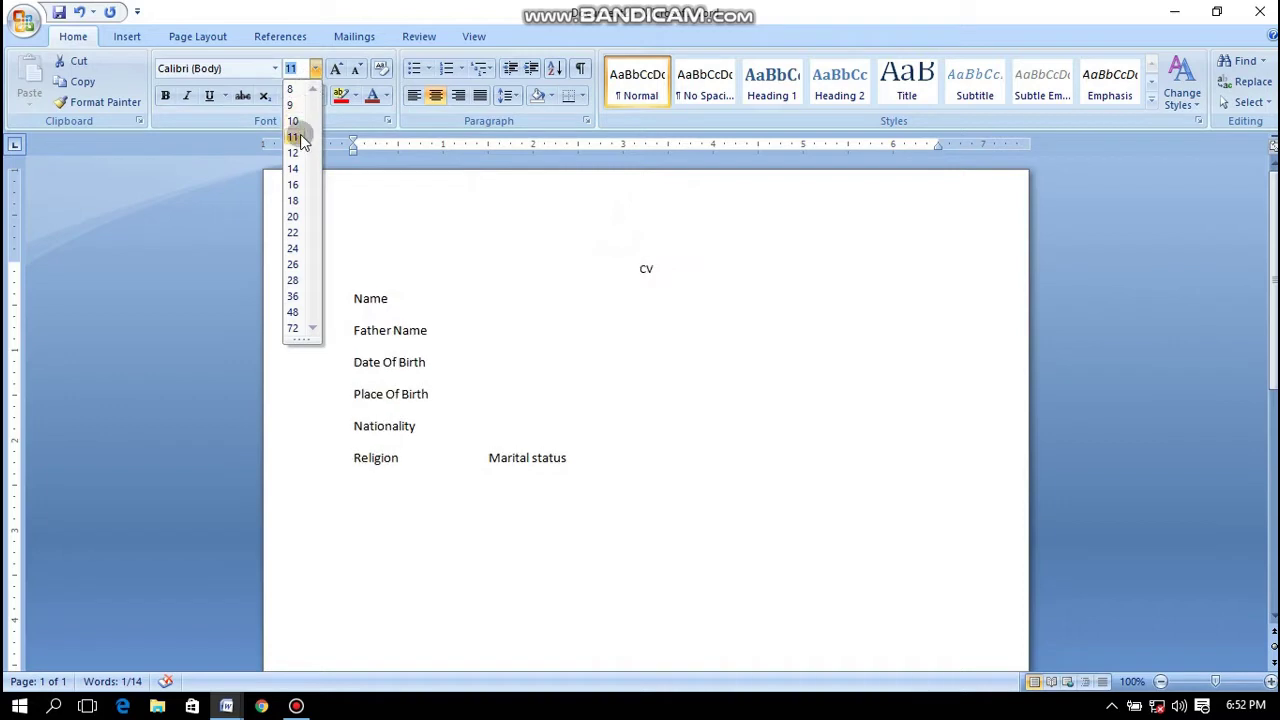
left_click(294, 185)
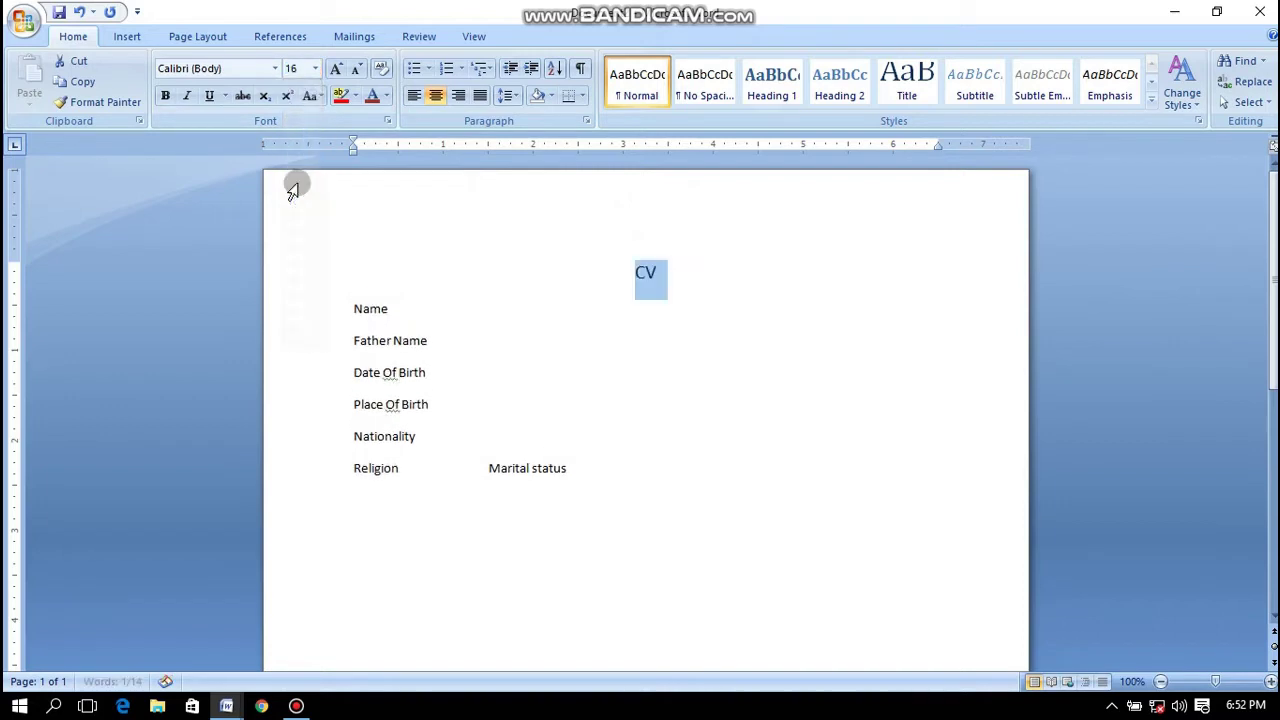
left_click(559, 298)
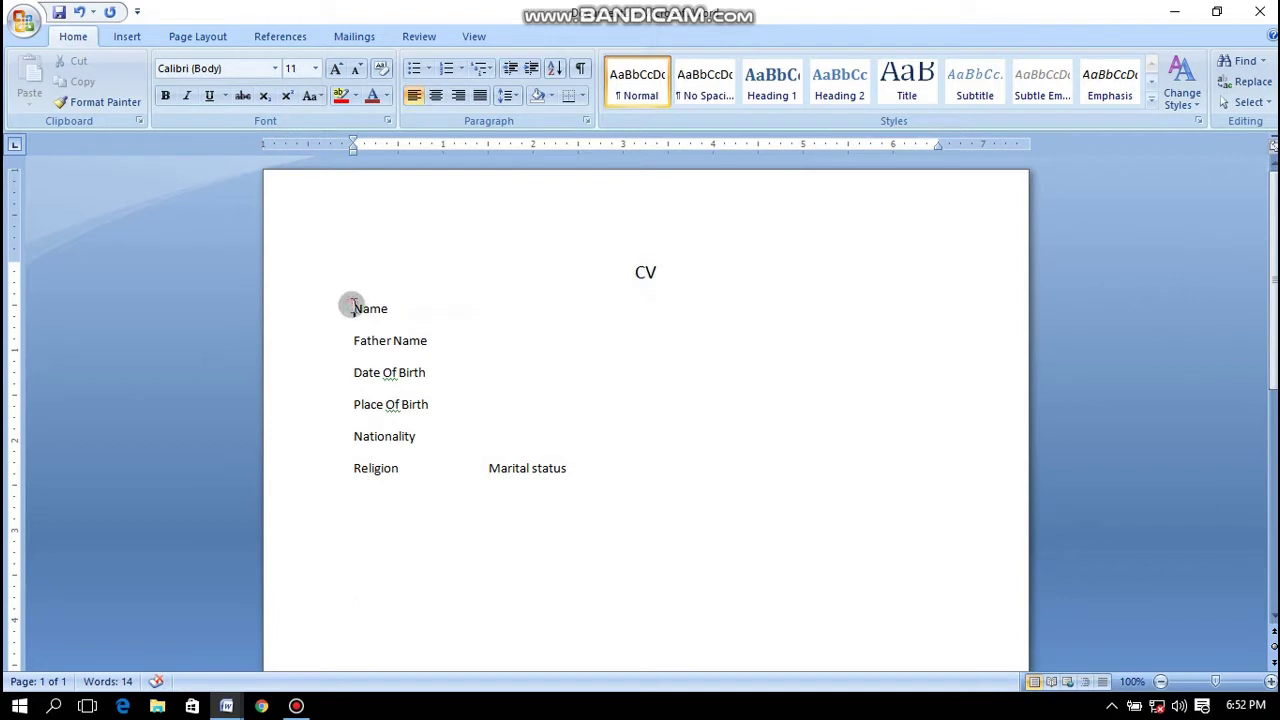
- Apply 12 pt to the label lines from Name through Religion and Marital status
left_click_drag(352, 305, 440, 436)
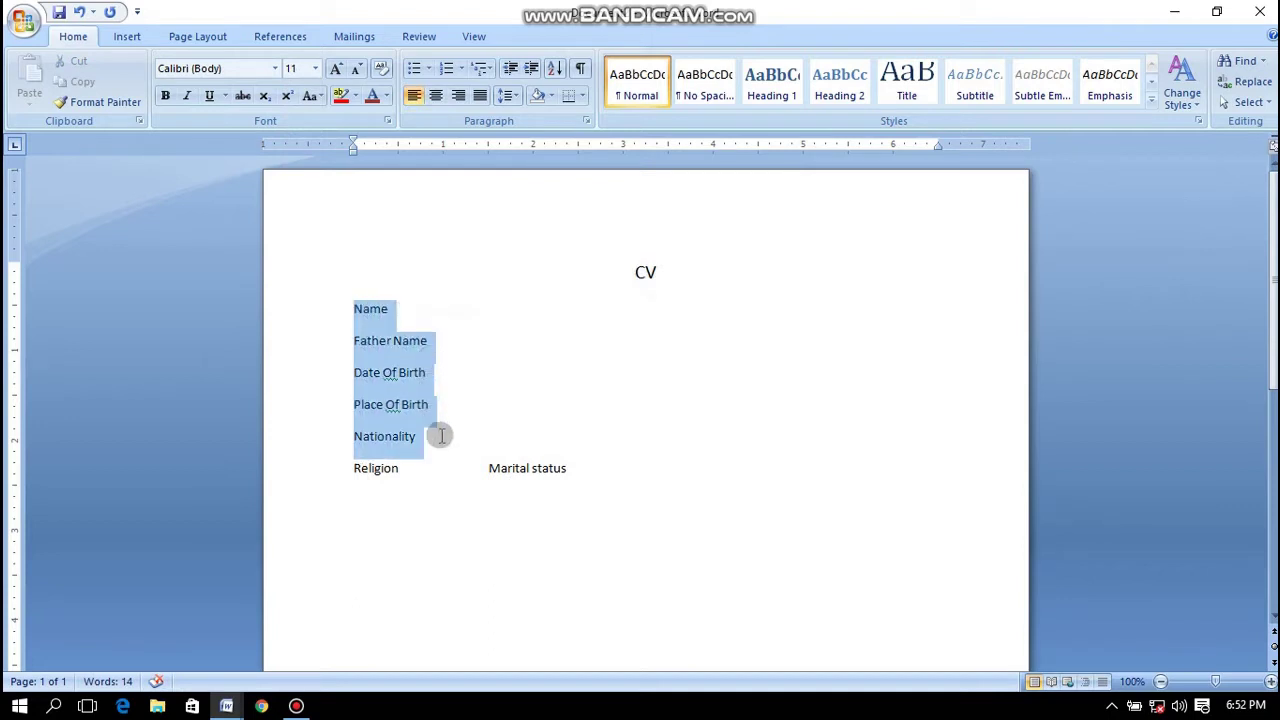
left_click_drag(440, 436, 563, 468)
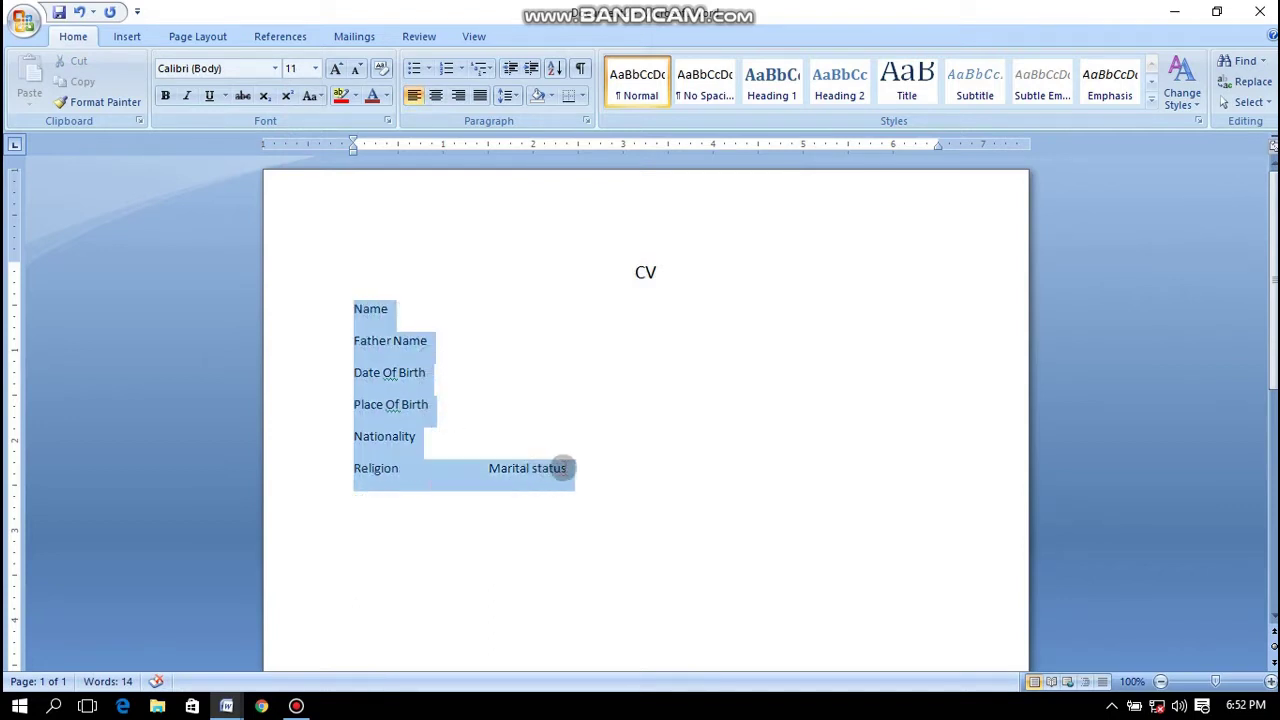
left_click(315, 68)
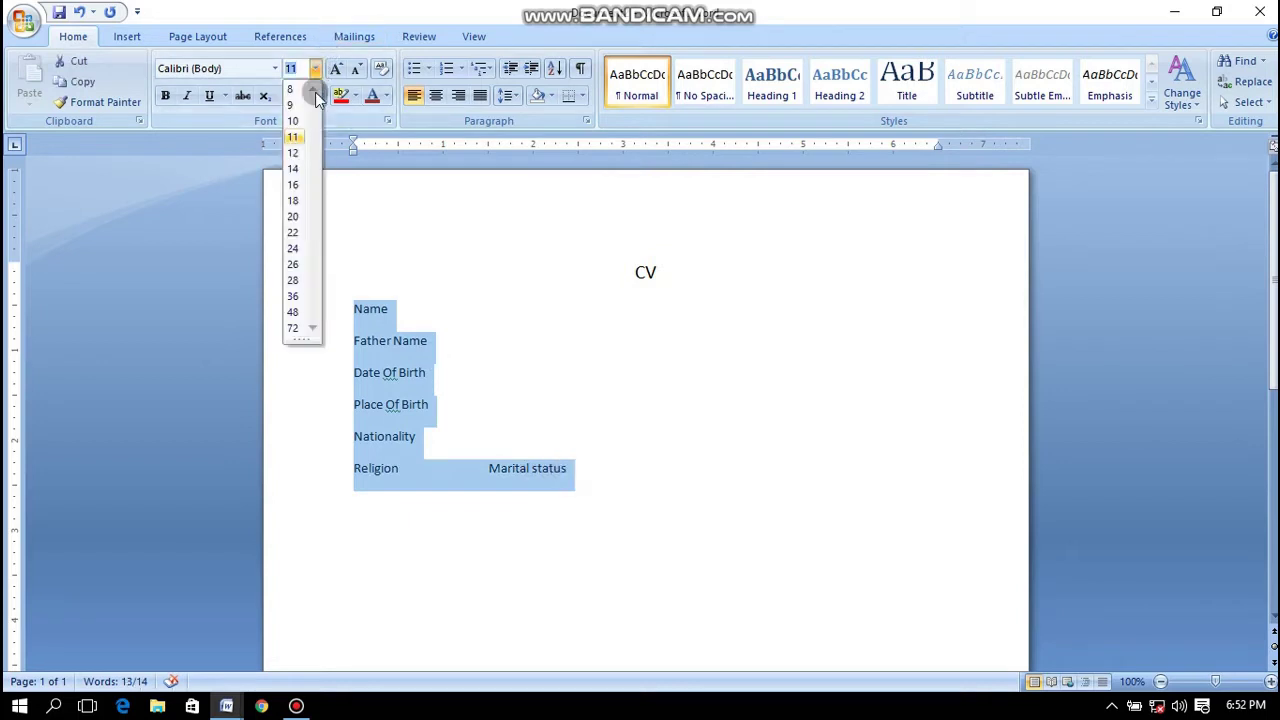
left_click(293, 153)
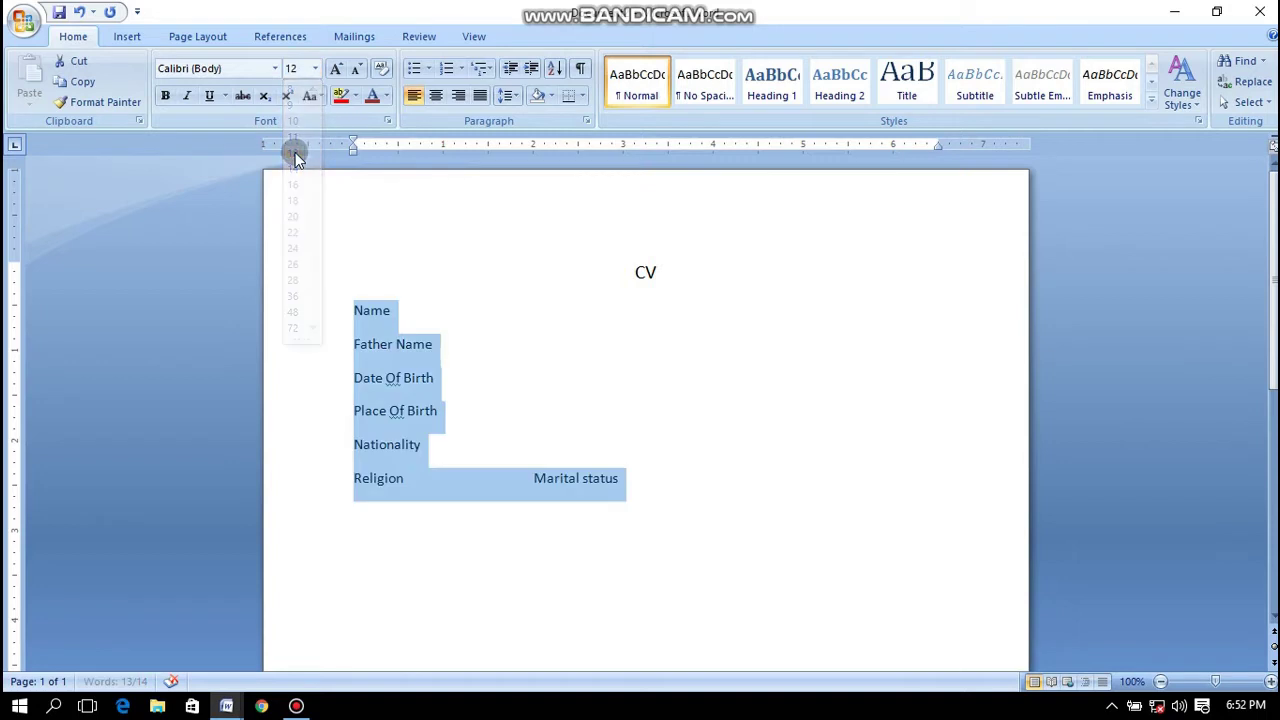
left_click(511, 340)
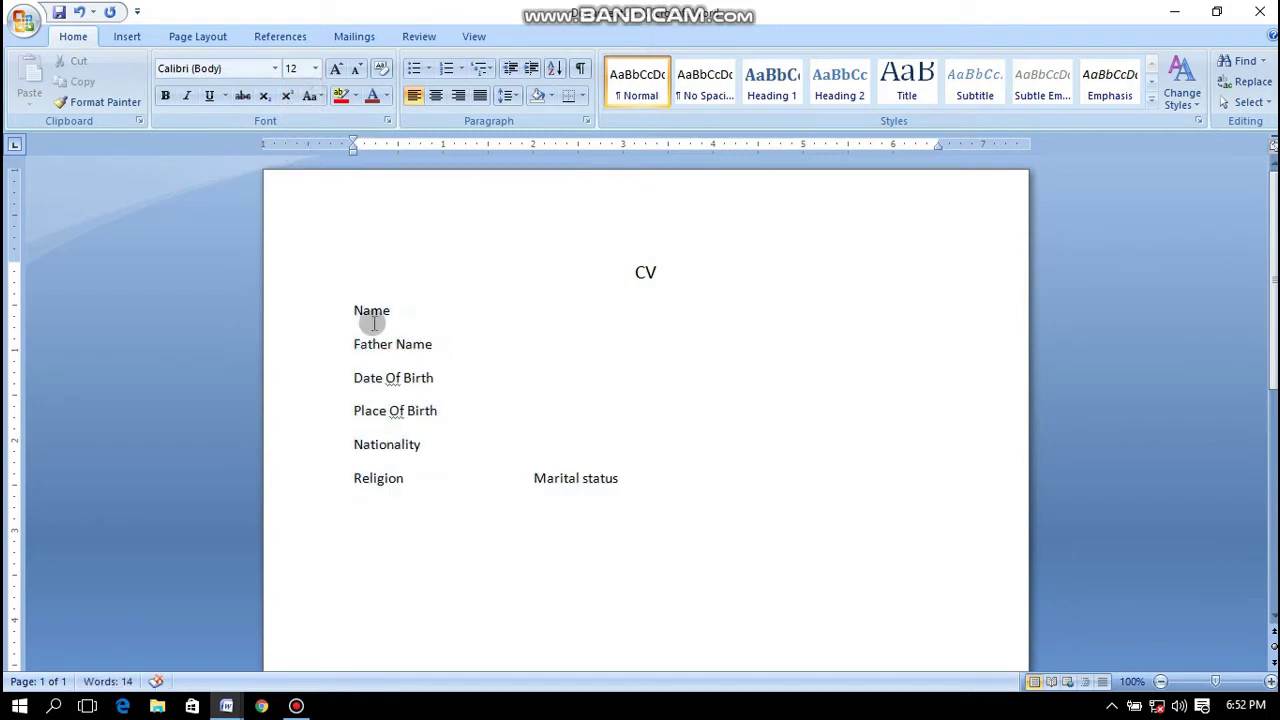
left_click(423, 310)
- Fill in the person's name, father's name and date of birth after their labels, each after a tab
key("Tab")
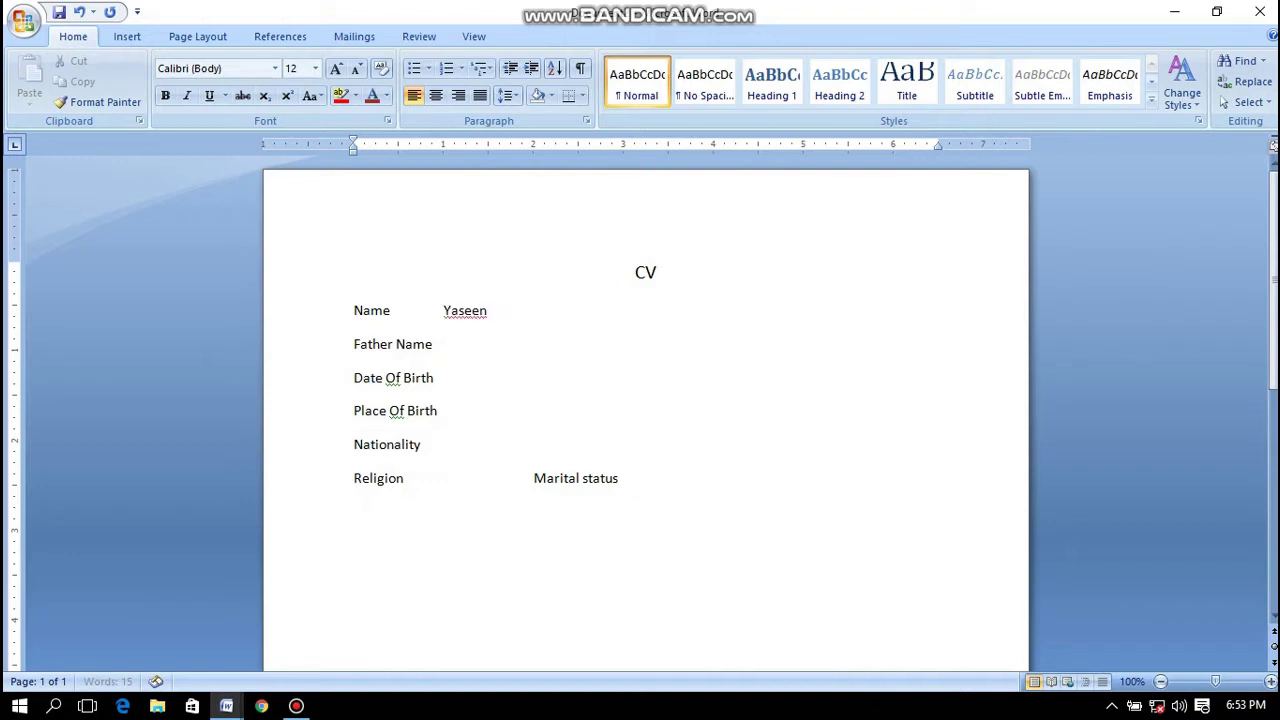
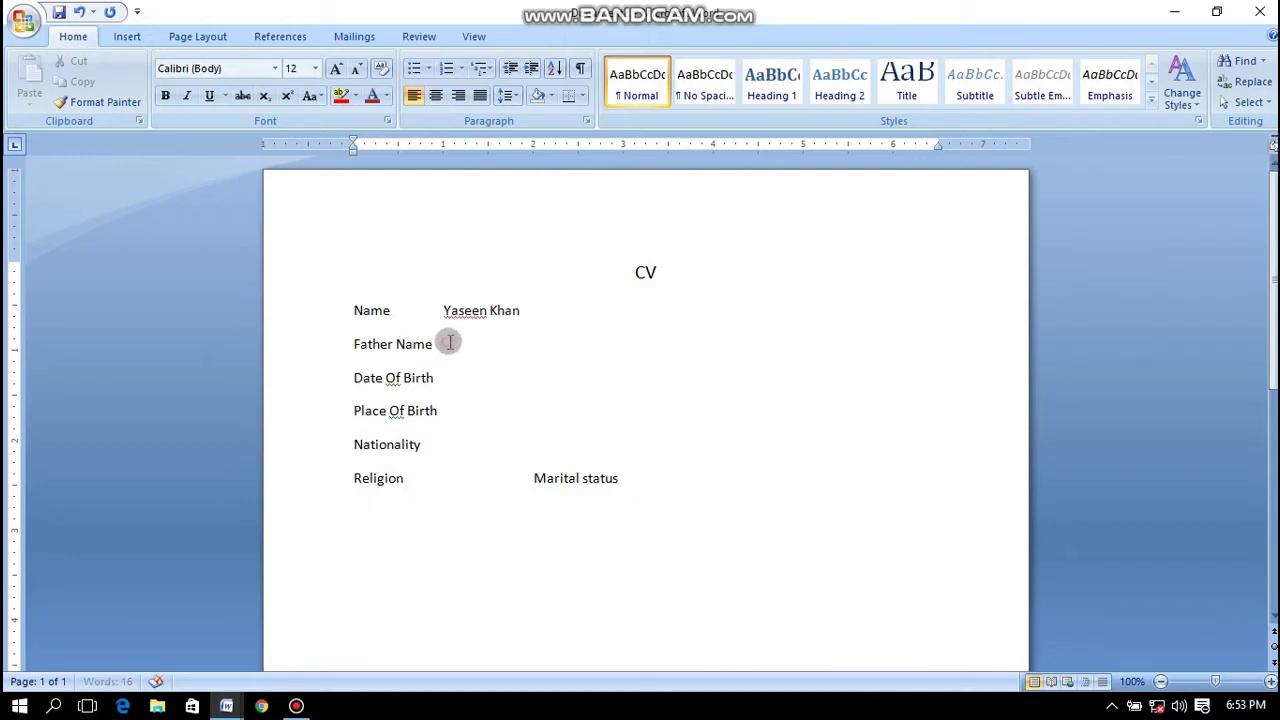
left_click(449, 342)
key("Tab")
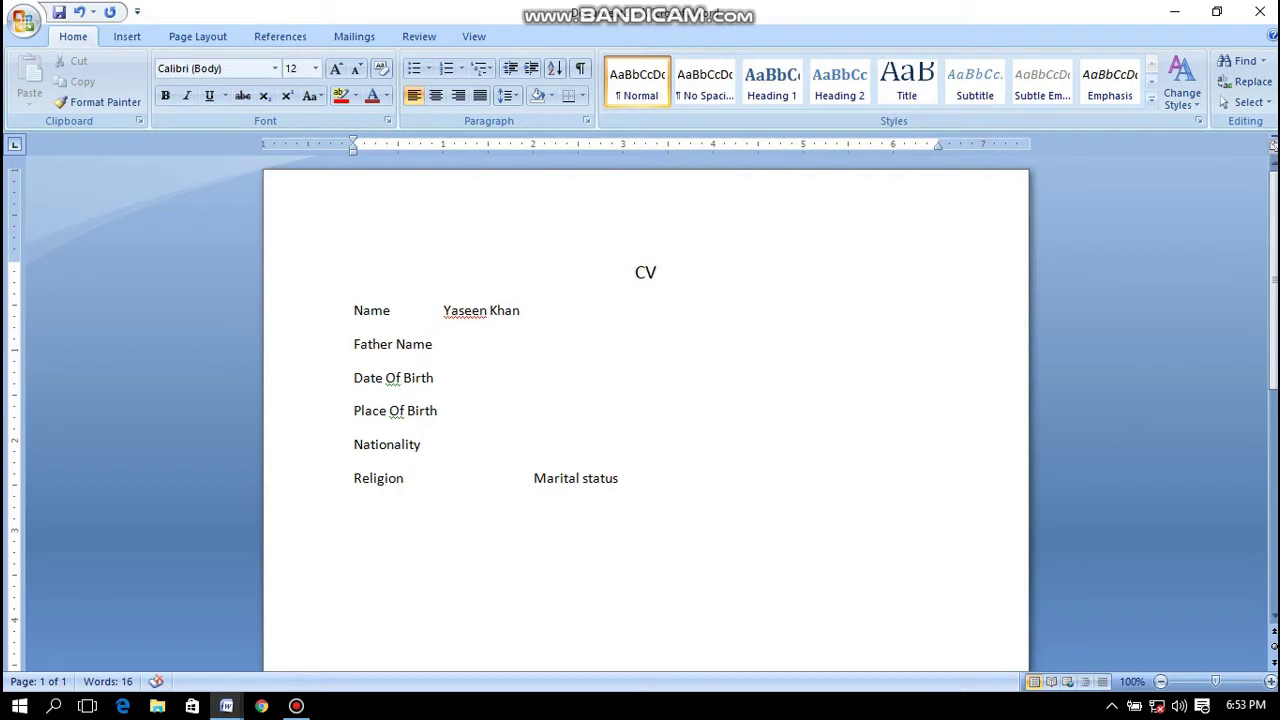
type("A")
type("han")
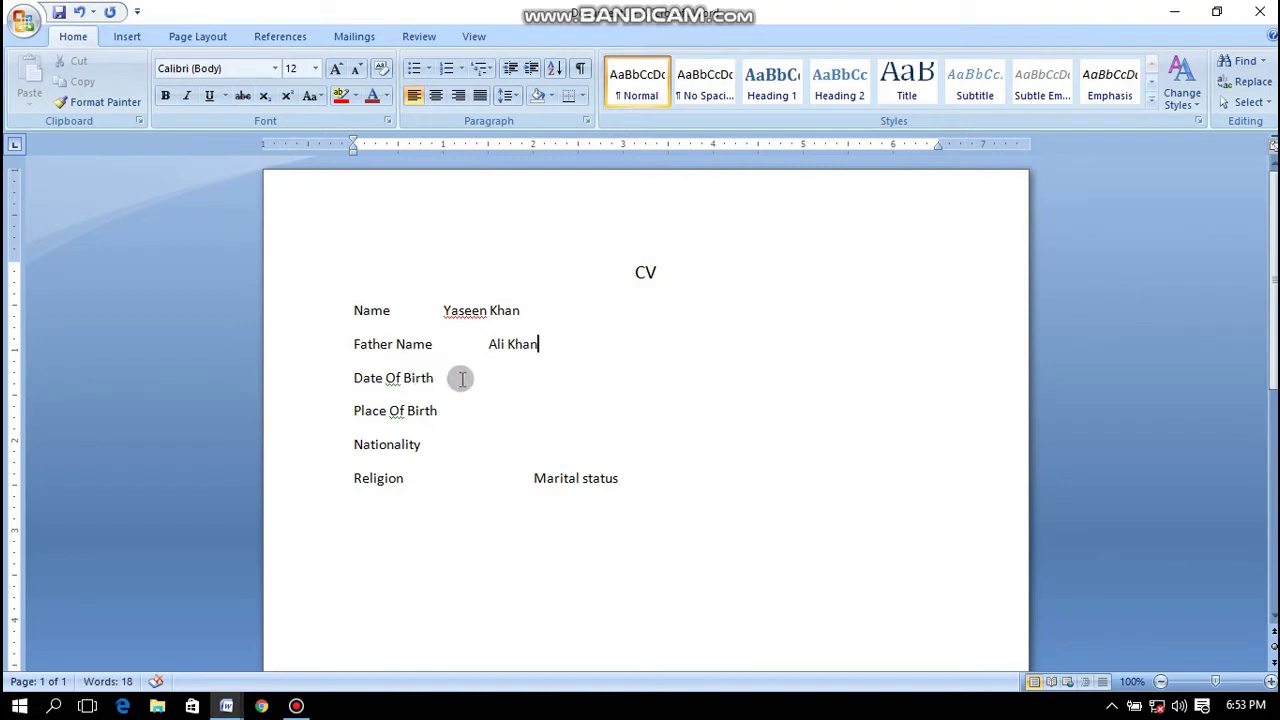
left_click(460, 378)
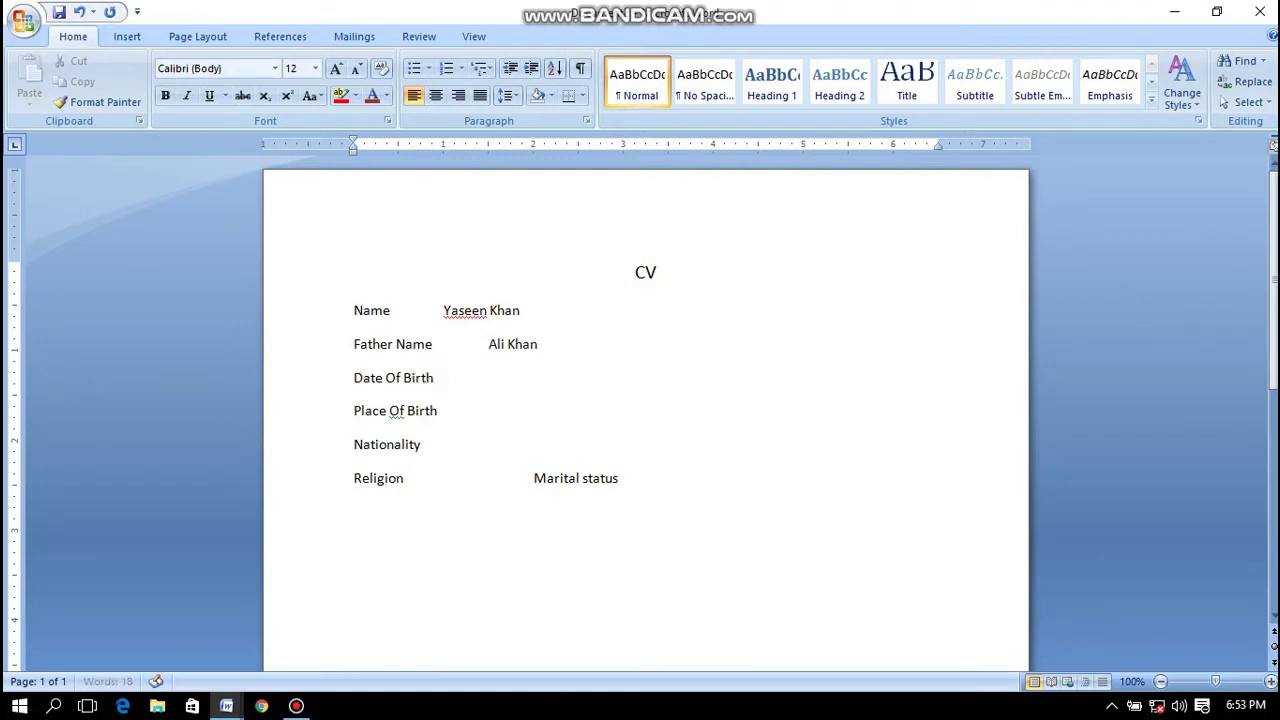
key("Tab")
type("06 Jun")
type("e")
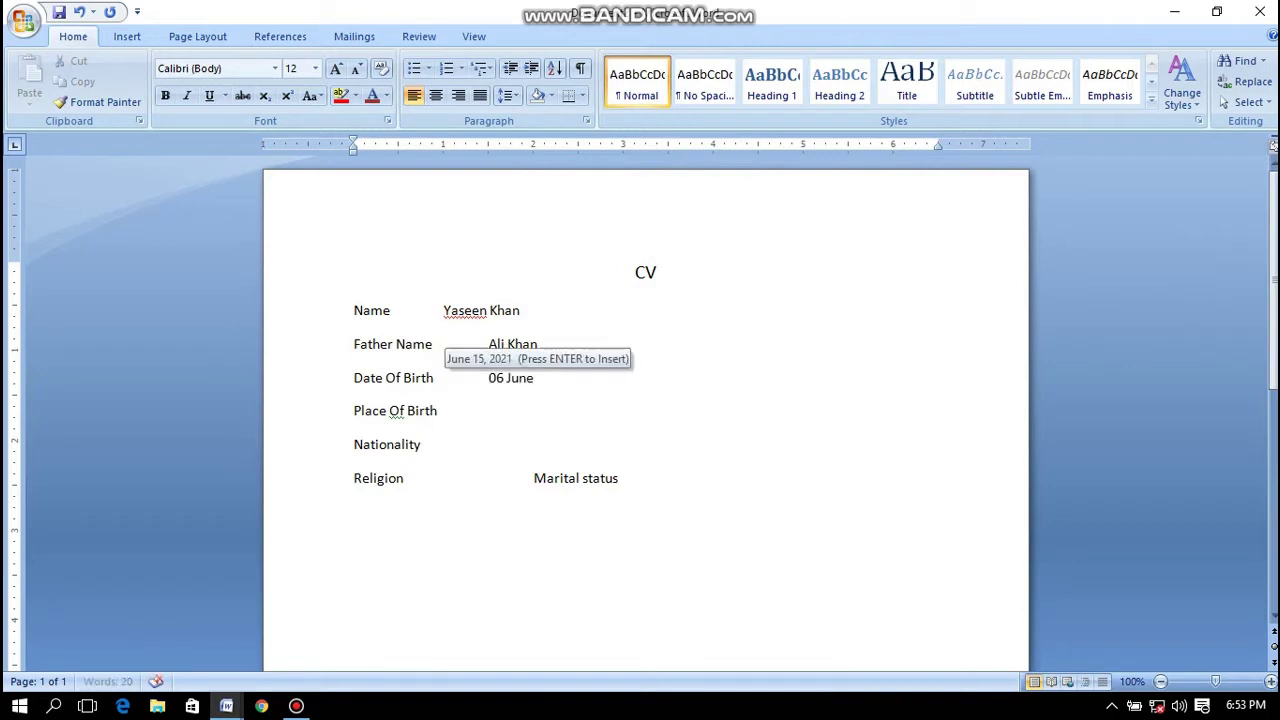
type(" 1")
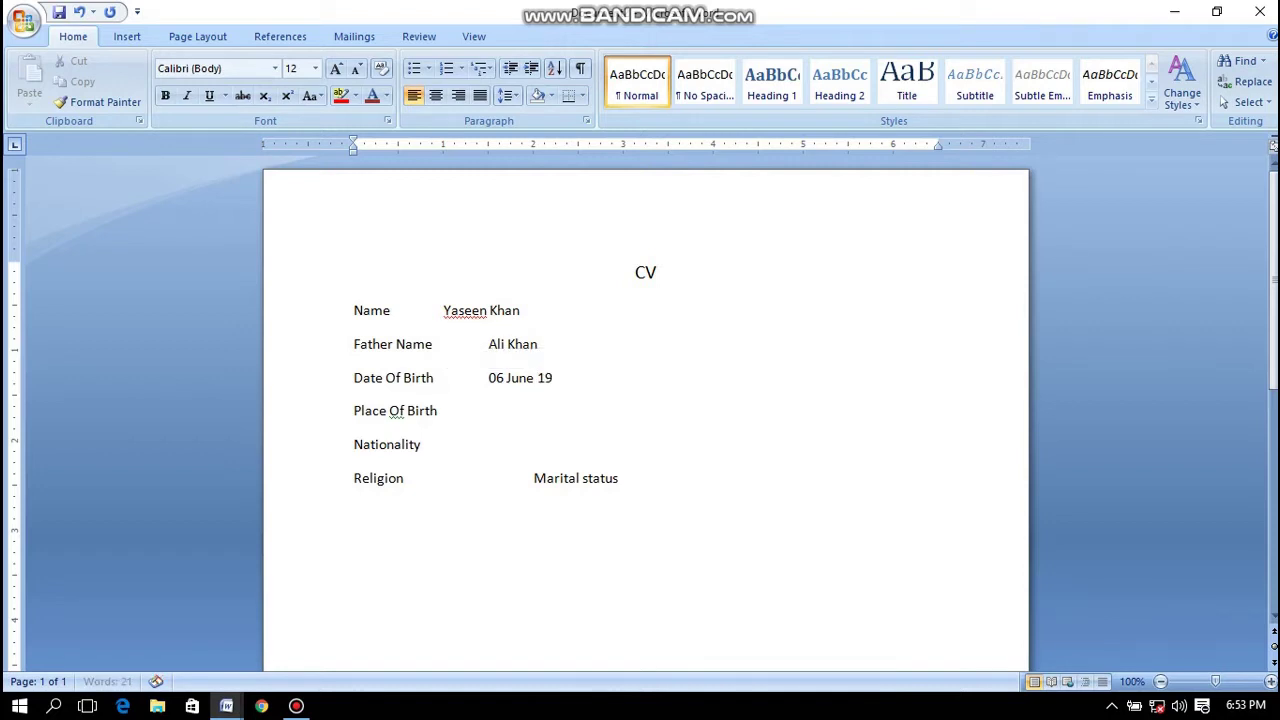
type("96")
- Fill in the place of birth and Pakistani as the nationality, each after a tab
left_click(486, 412)
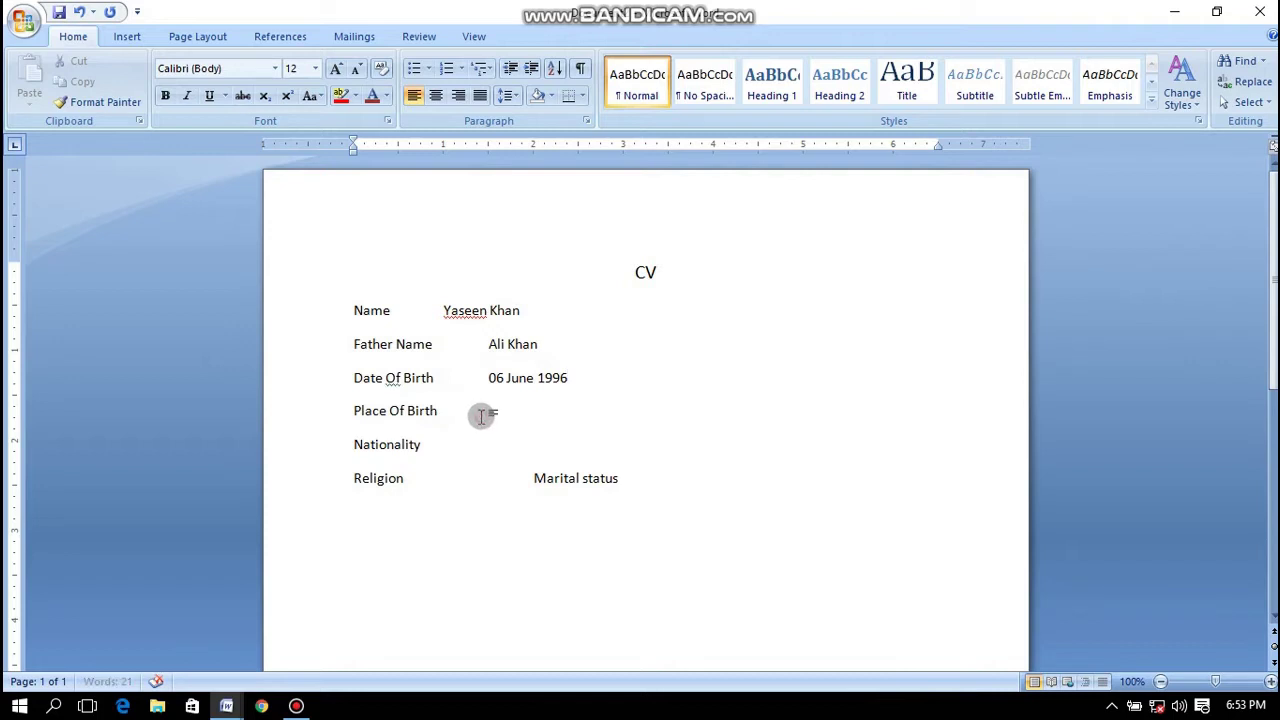
left_click(495, 410)
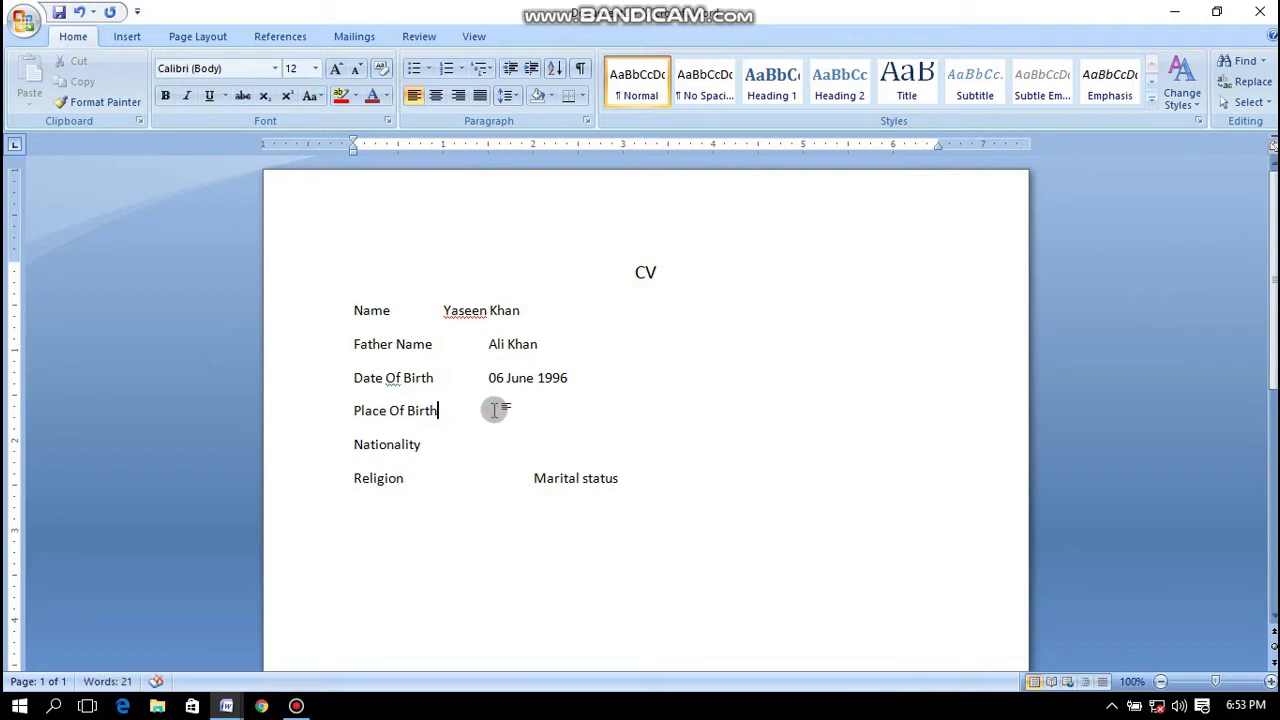
key("Tab")
type("Peshawar")
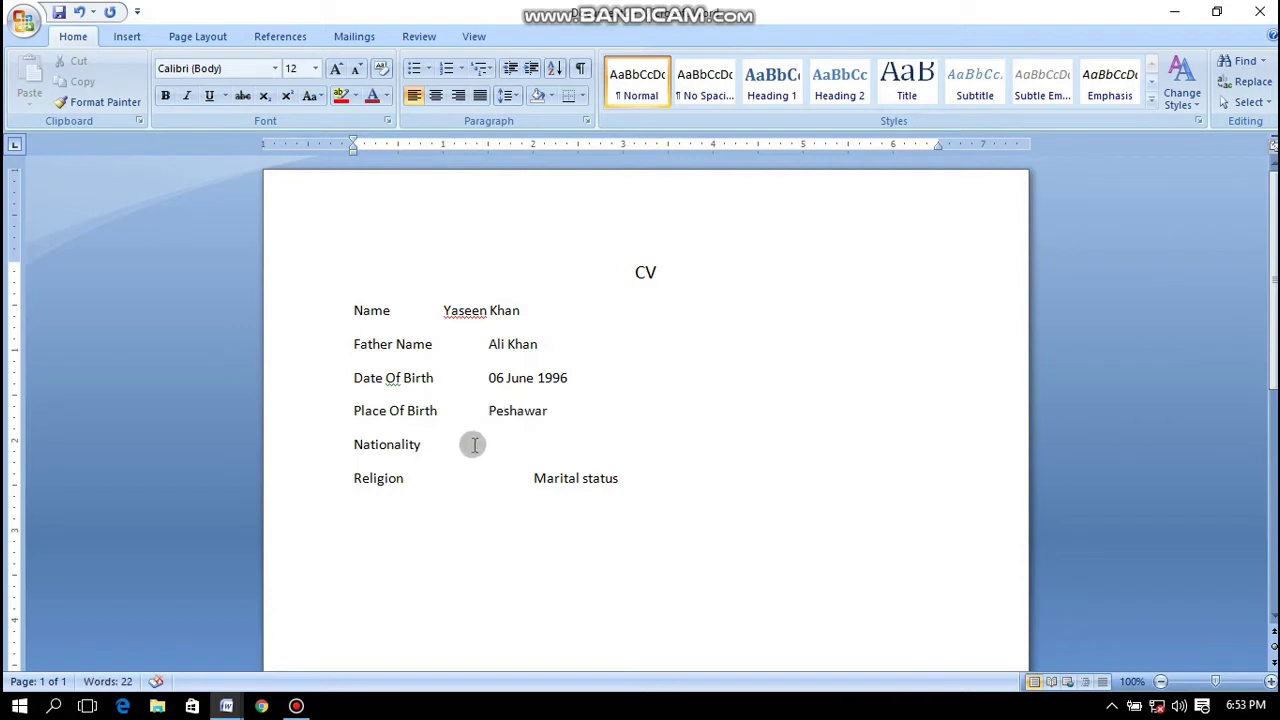
left_click(473, 444)
key("Tab")
type("akis")
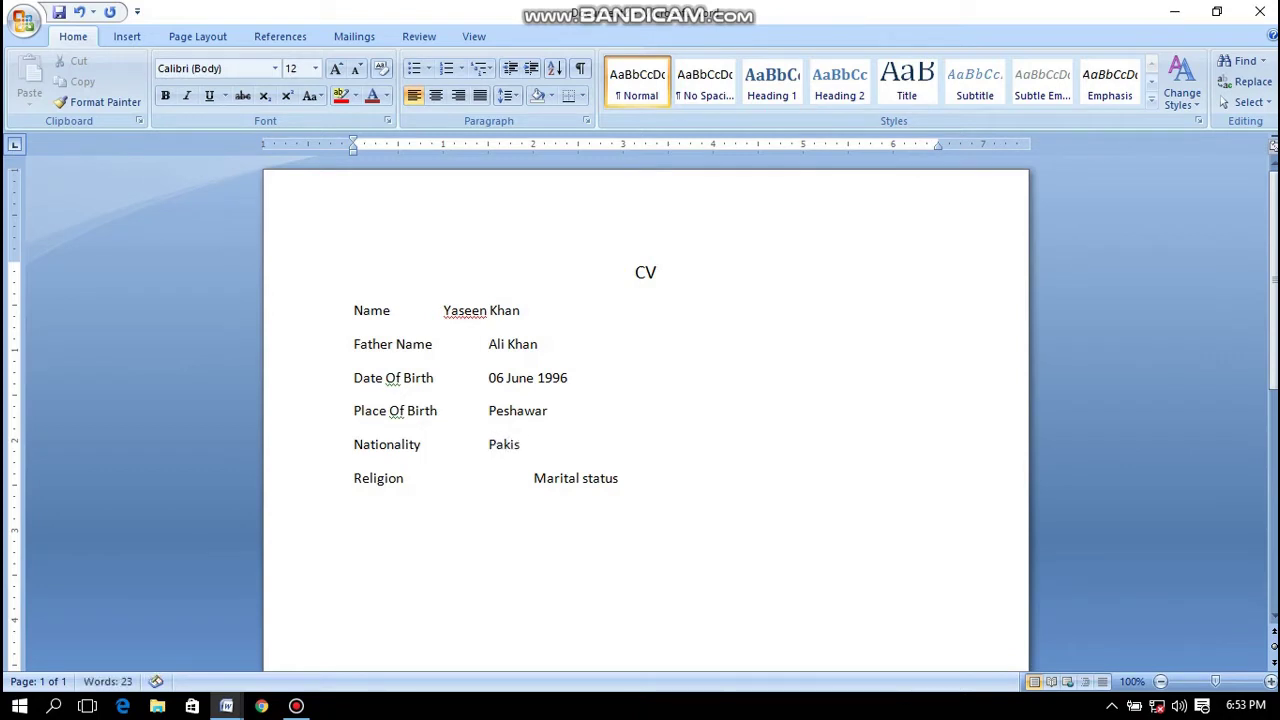
type("tani")
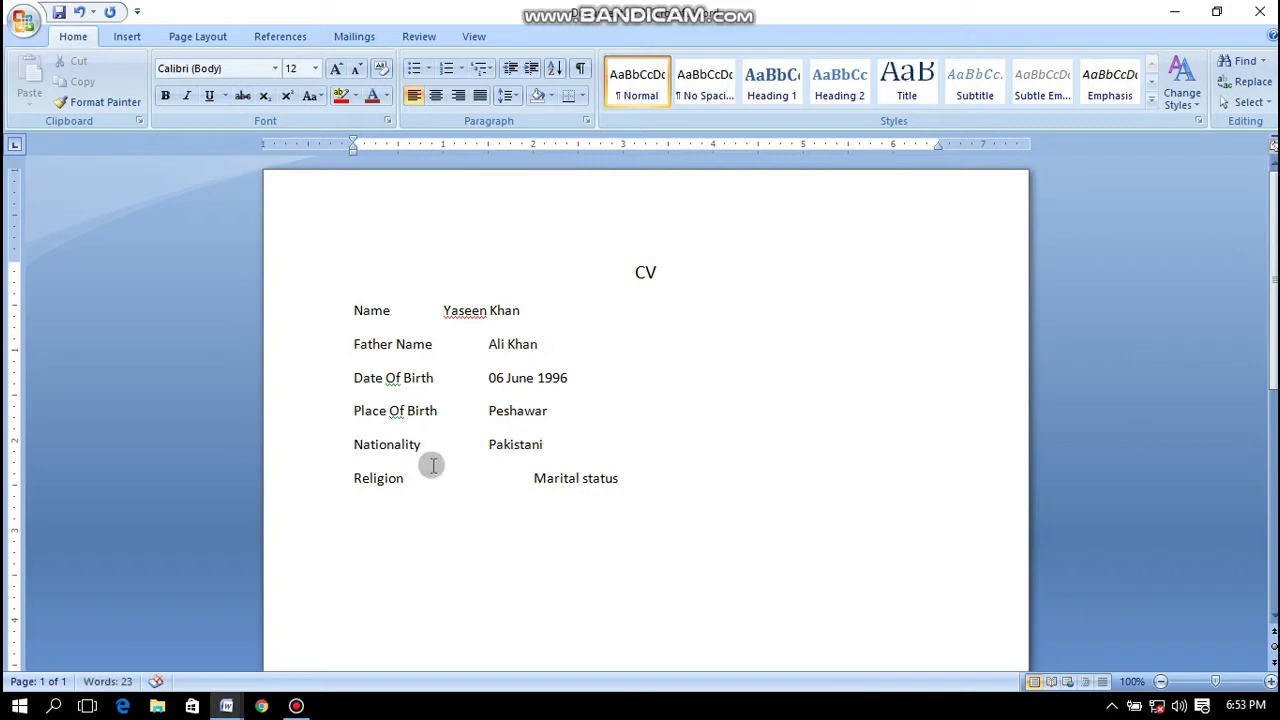
- Enter Islam after Religion and Single after Marital status
left_click(411, 478)
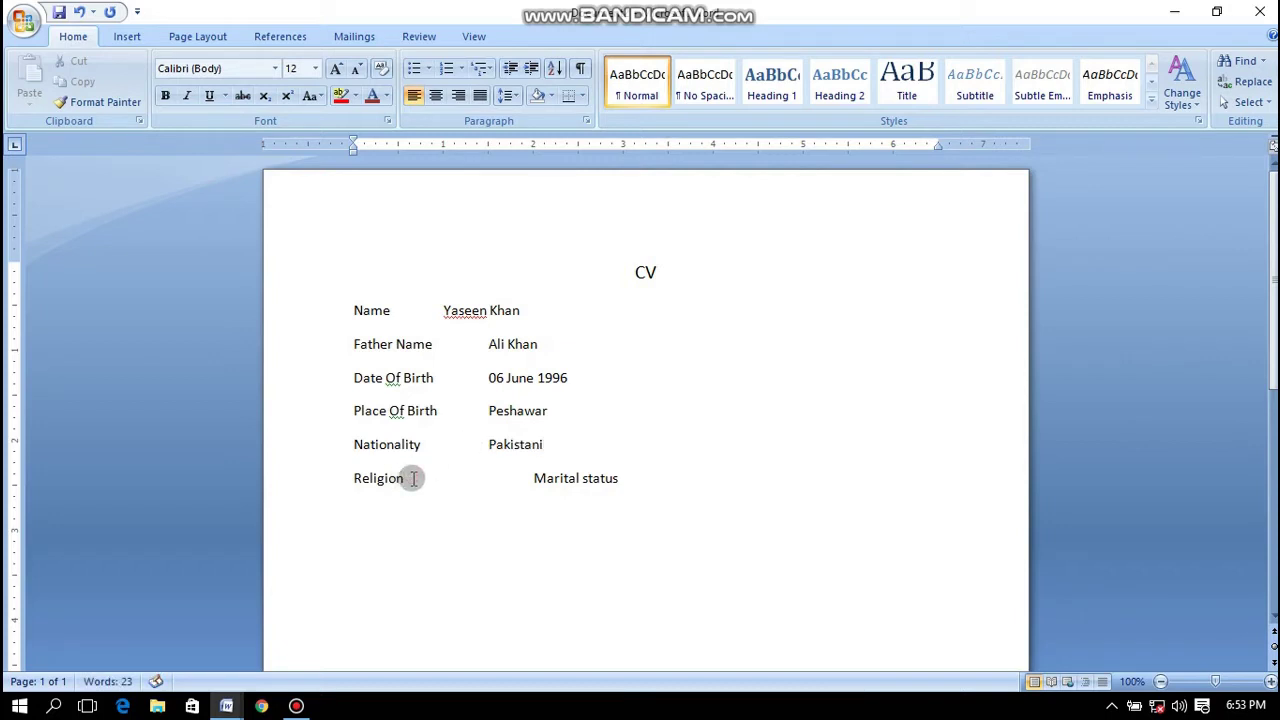
key("Tab")
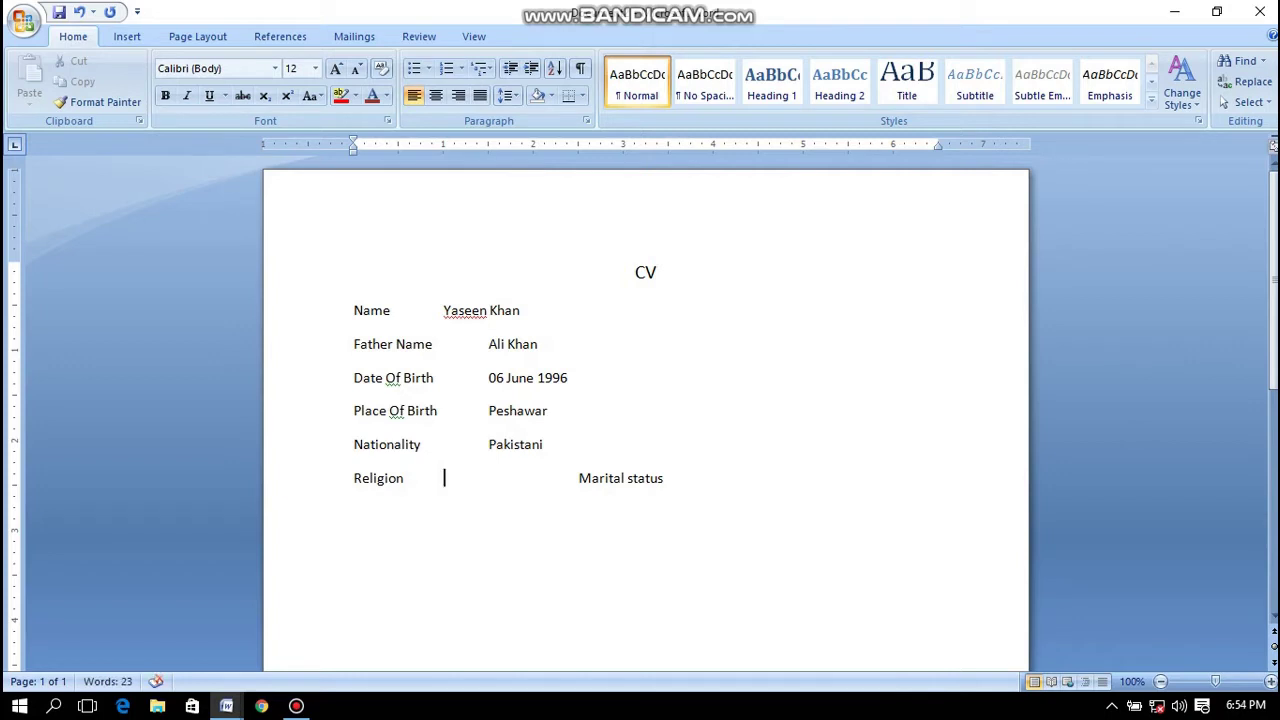
type("Isla")
type("m")
left_click(687, 483)
type("Single")
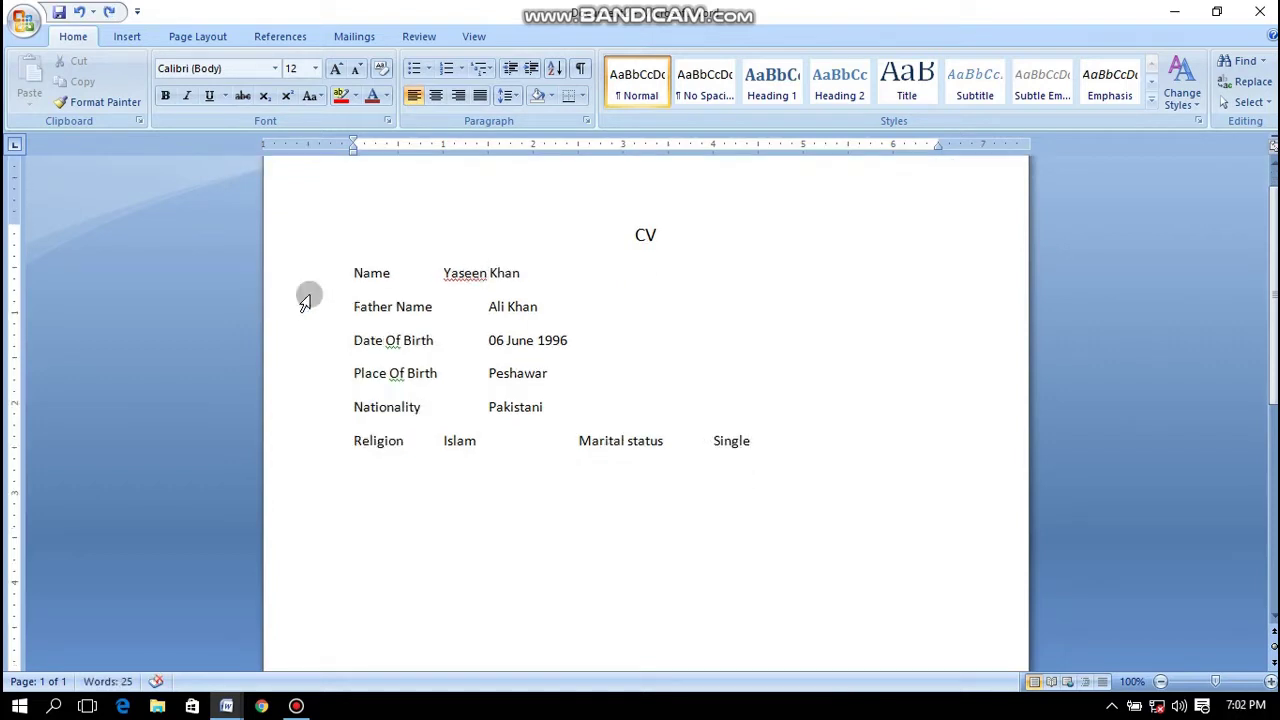
- Make the Name and Father Name labels bold
double_click(347, 272)
key("Right")
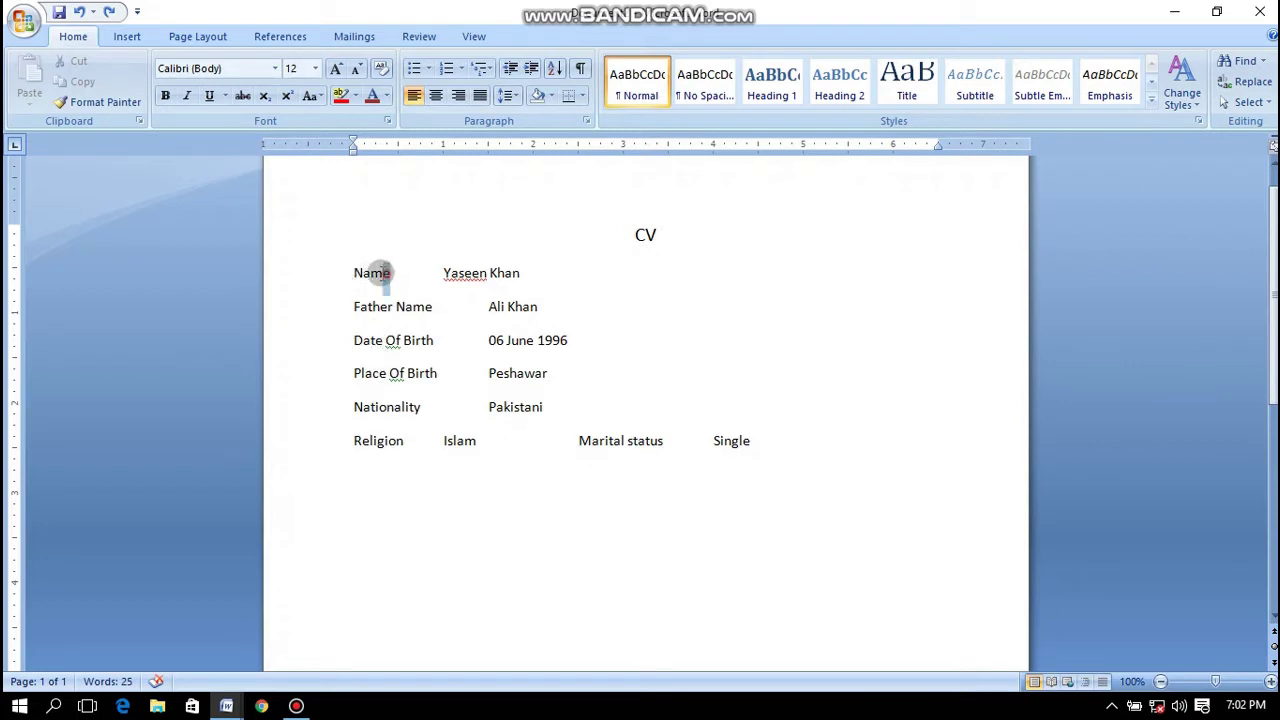
left_click_drag(388, 273, 353, 273)
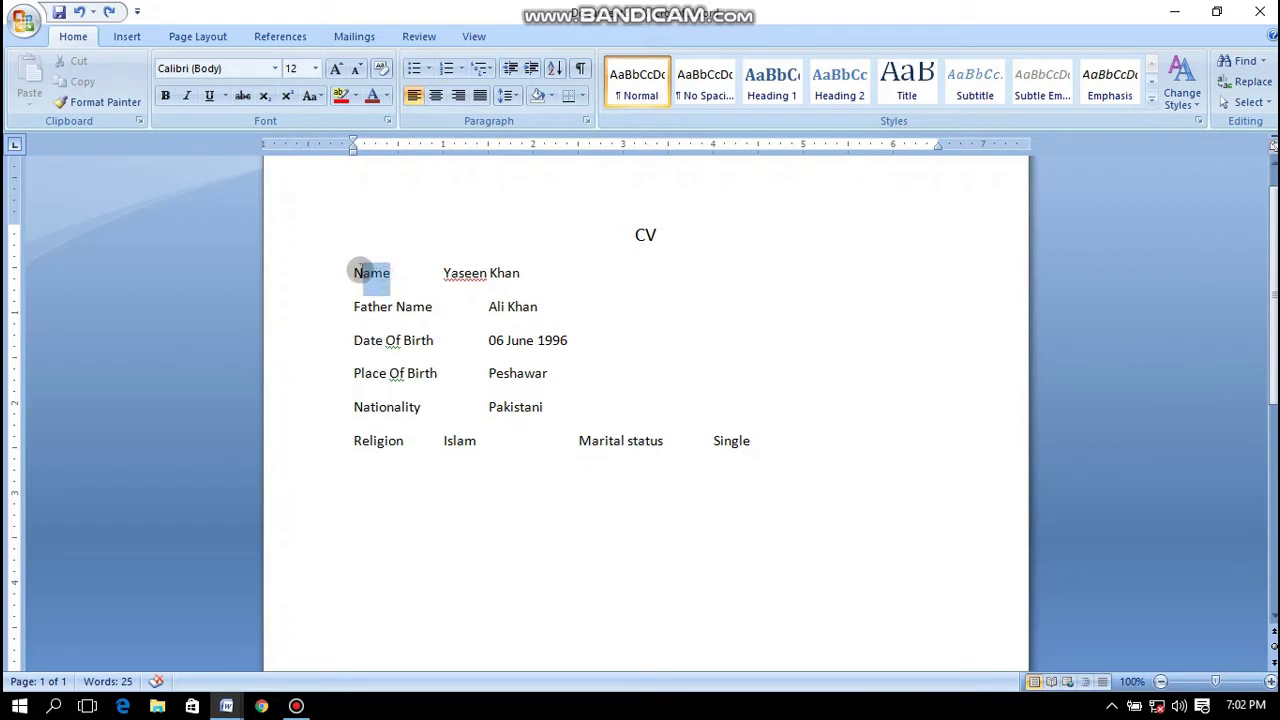
left_click(167, 97)
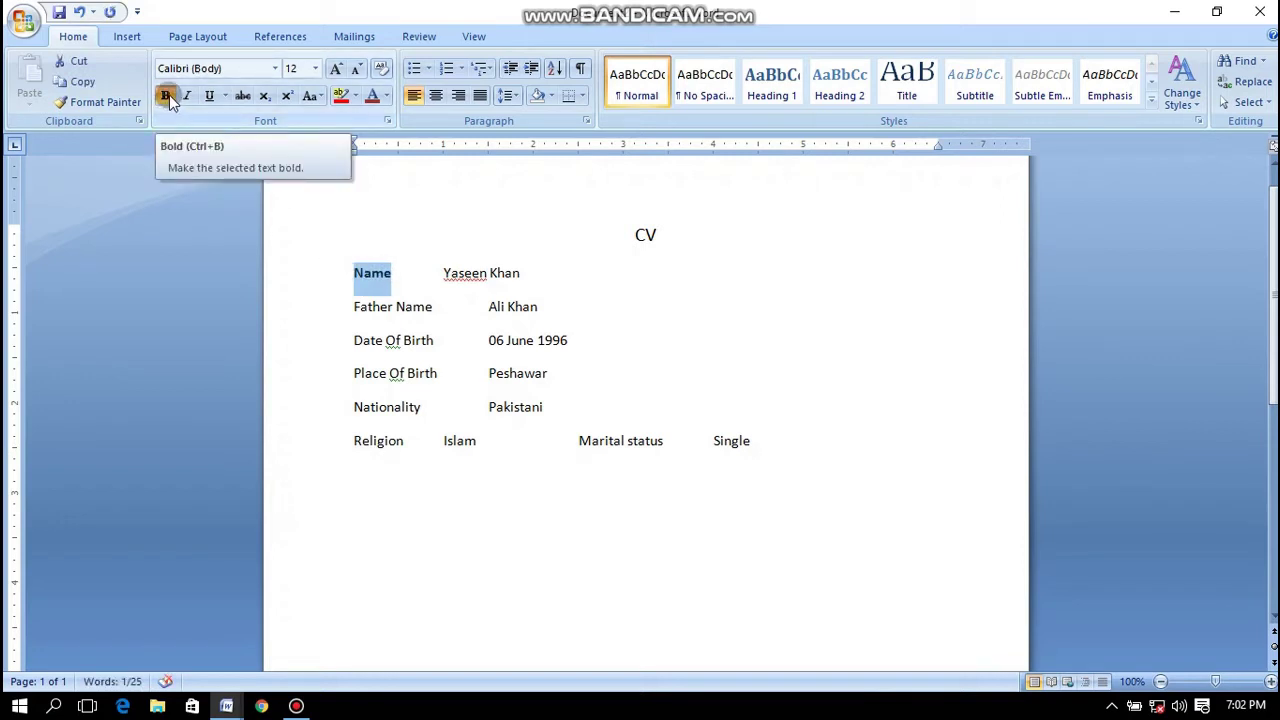
left_click(397, 275)
left_click(385, 274)
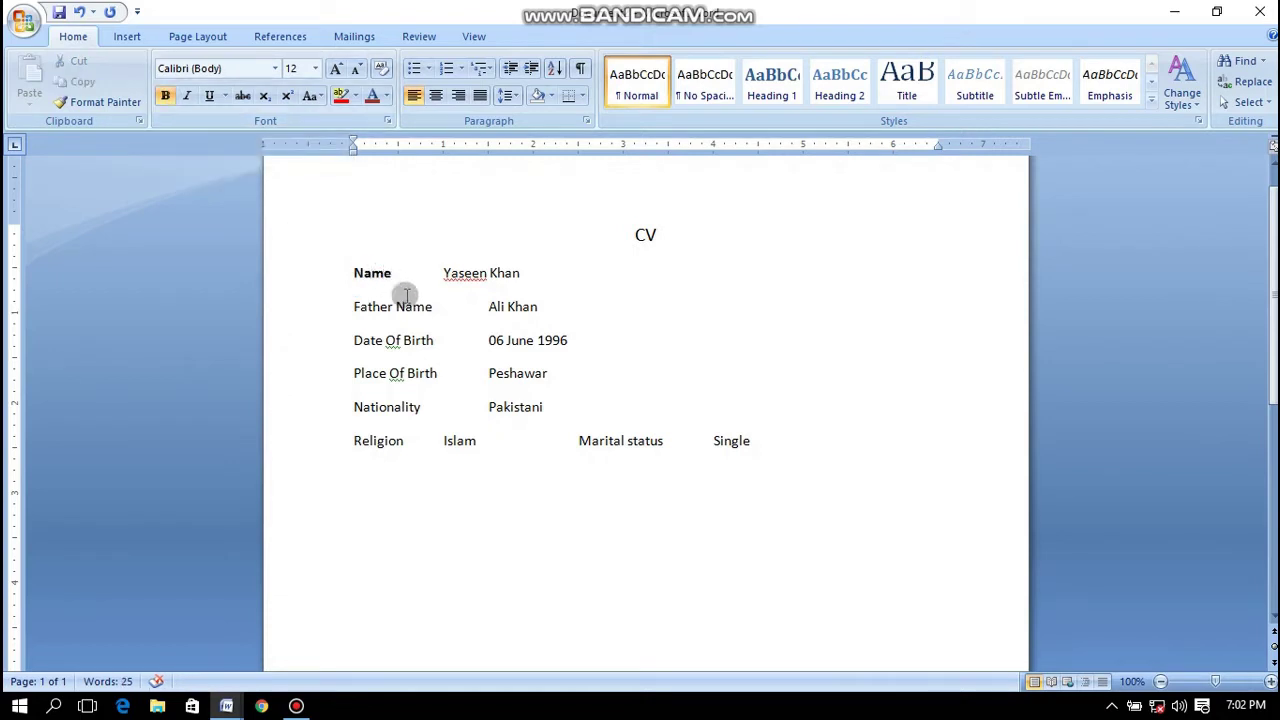
left_click_drag(432, 306, 353, 288)
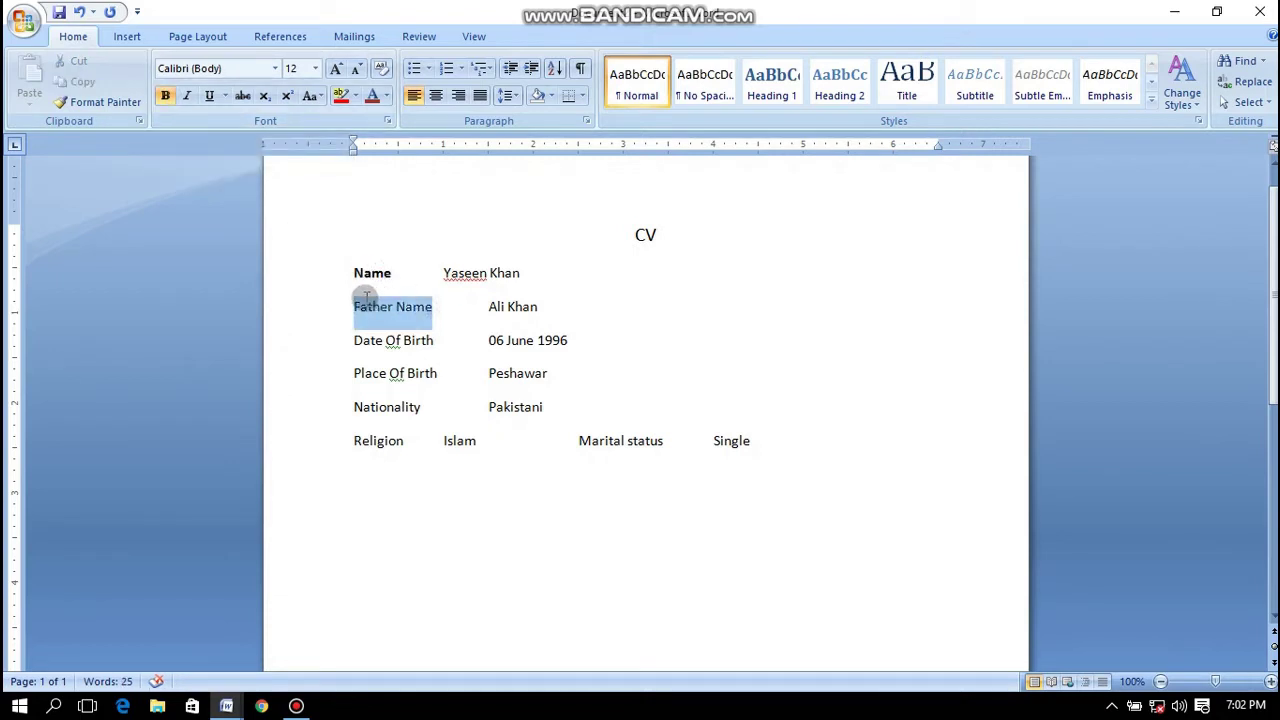
left_click(165, 96)
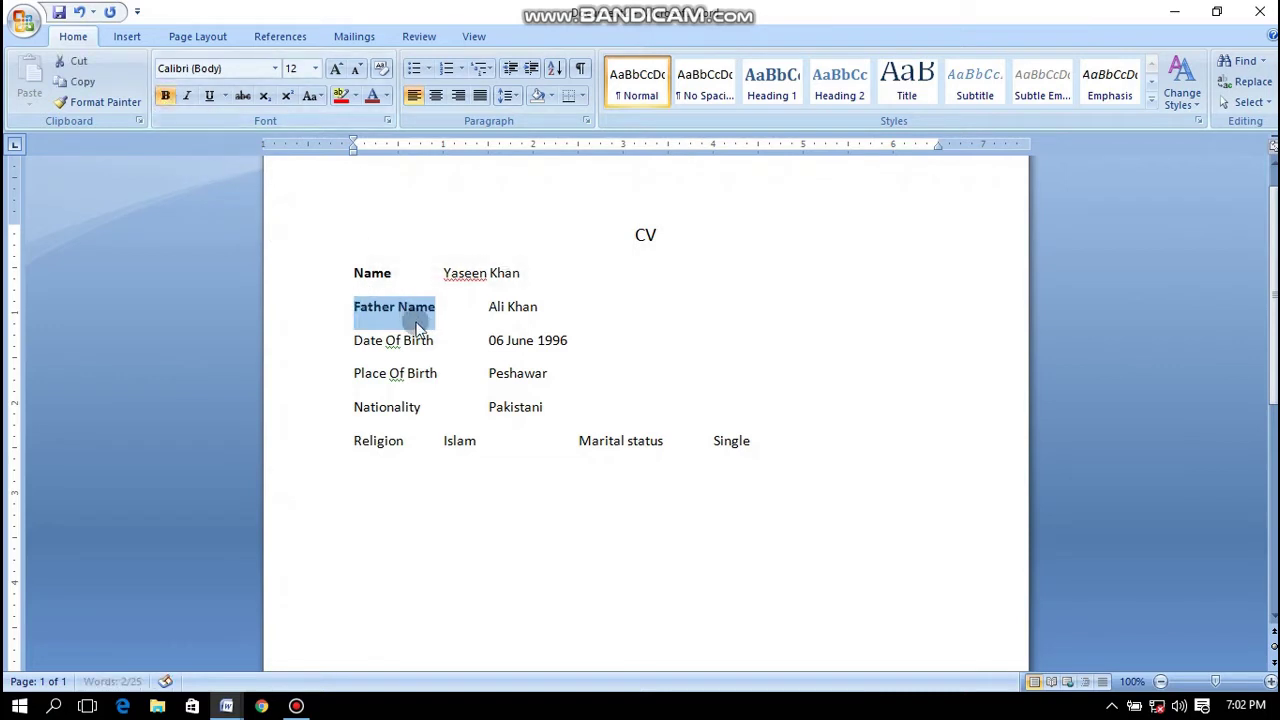
- Bold the Date Of Birth, Place Of Birth, Nationality, Religion and Marital status labels
left_click_drag(436, 340, 352, 340)
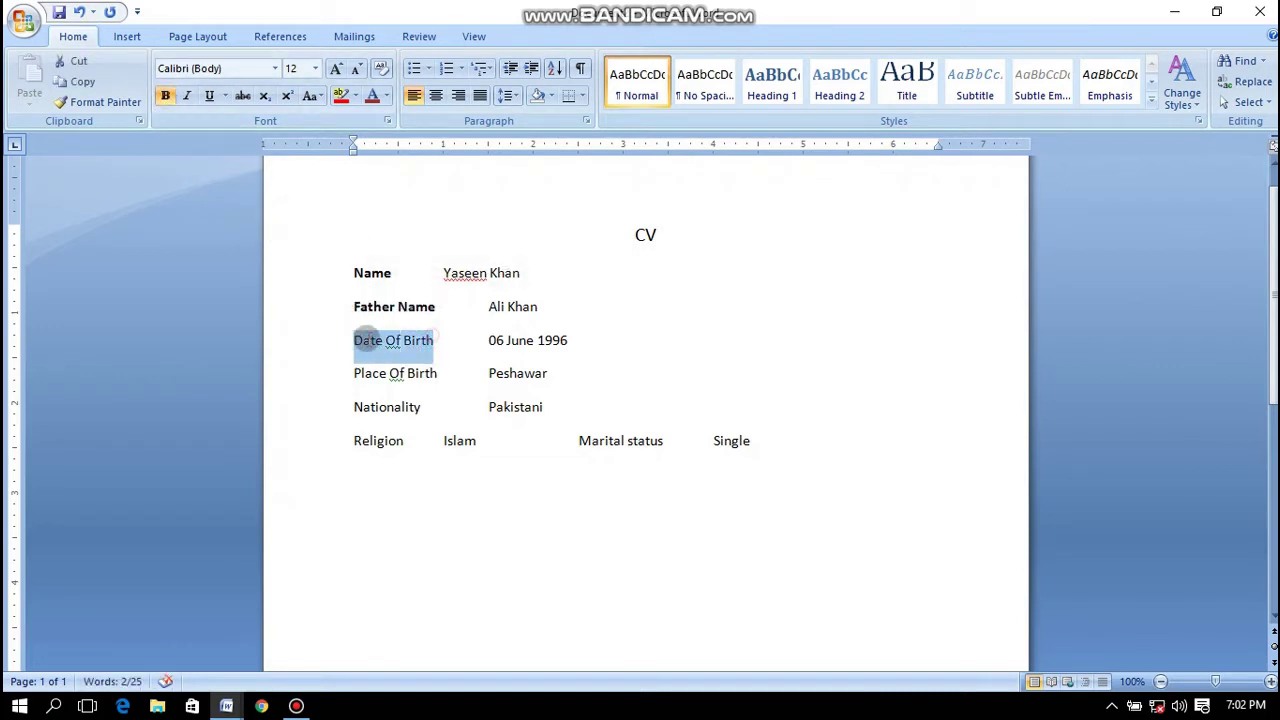
left_click(166, 96)
left_click_drag(437, 373, 366, 370)
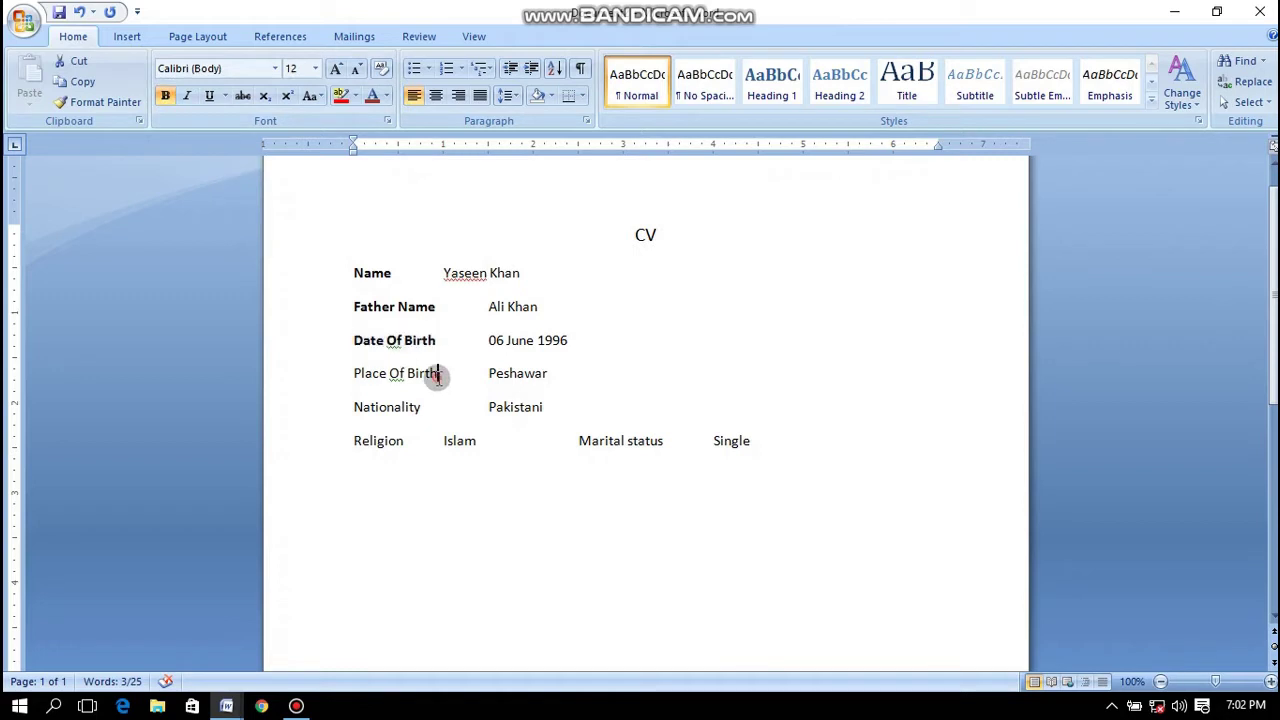
left_click(165, 96)
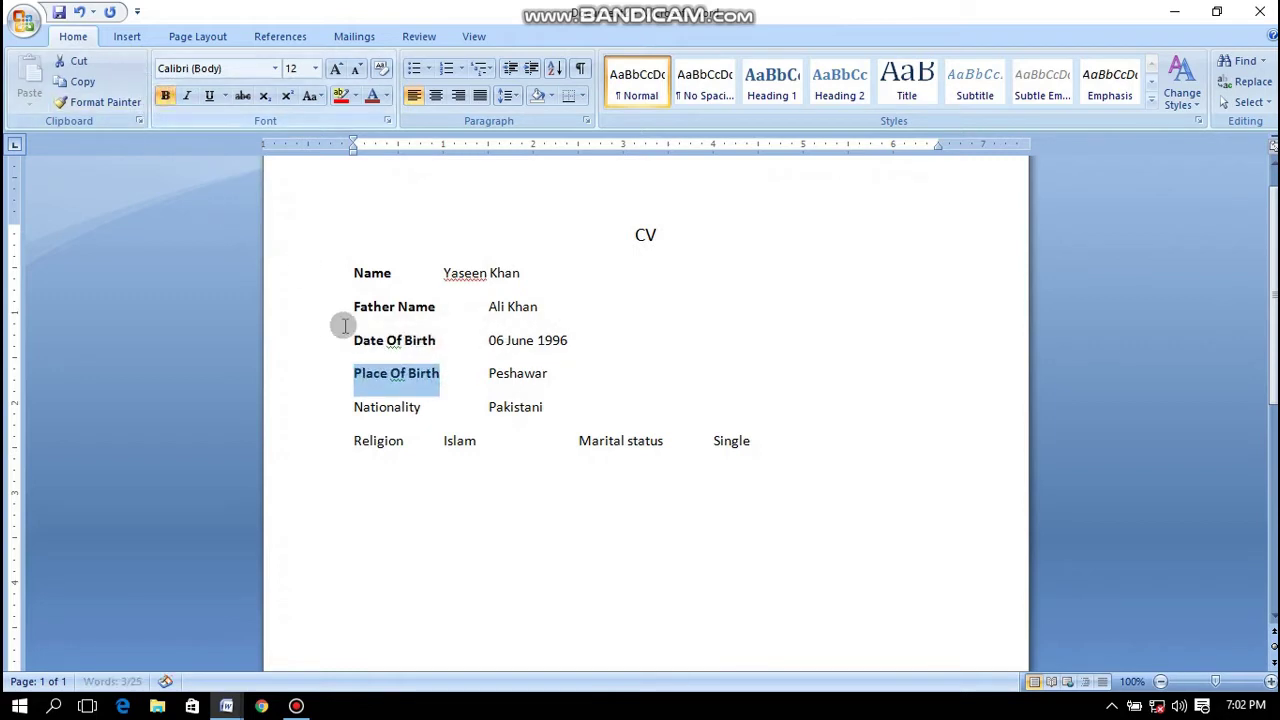
left_click_drag(421, 407, 352, 407)
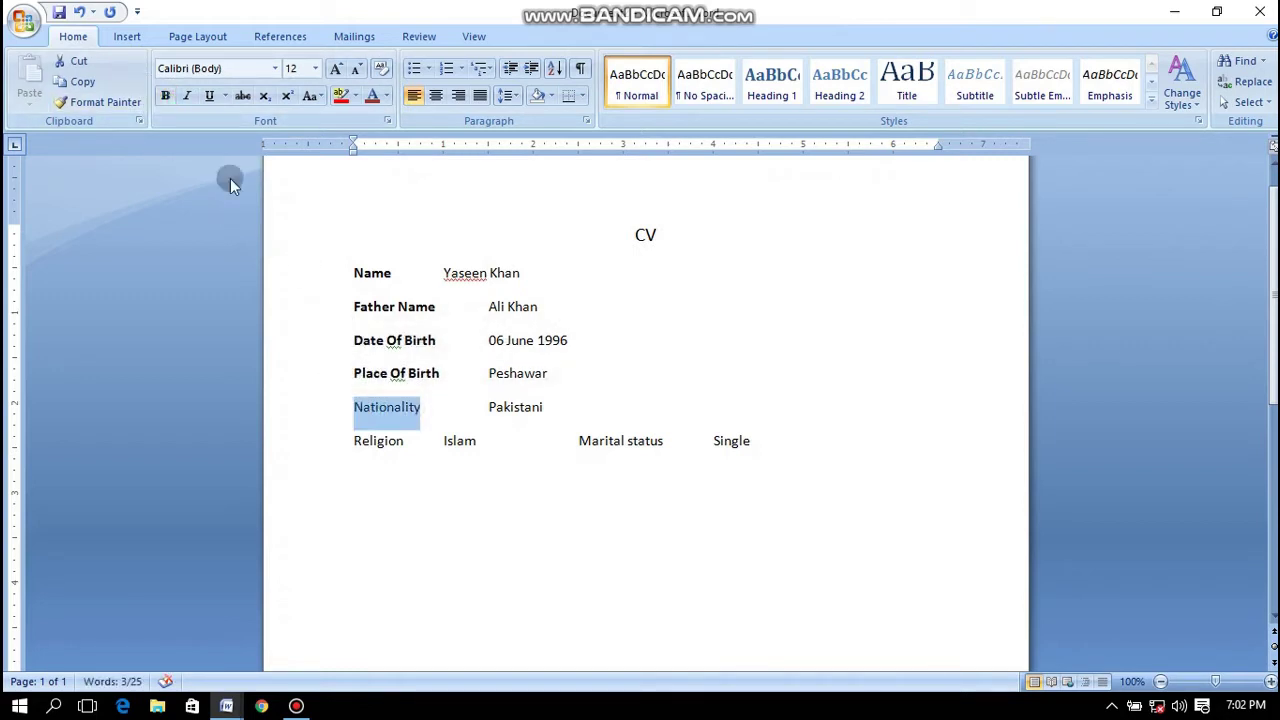
left_click(166, 96)
left_click_drag(405, 441, 353, 441)
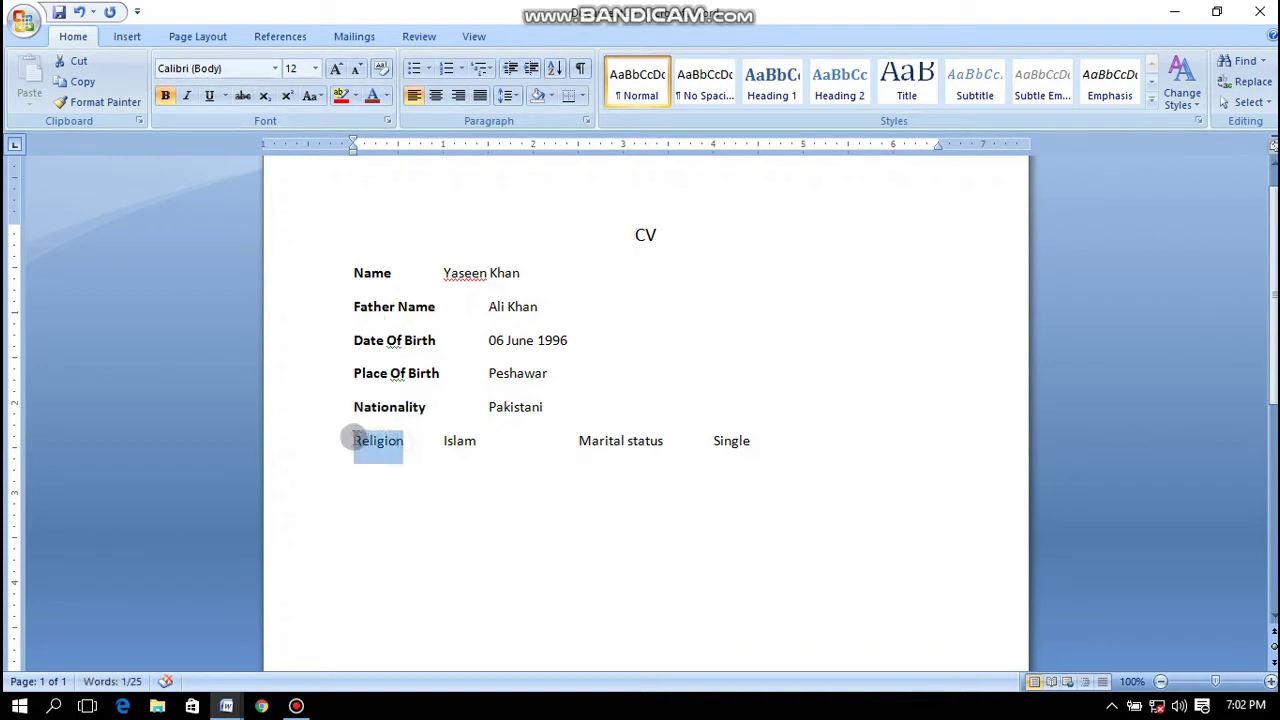
left_click(165, 96)
mouse_move(660, 440)
left_mouse_down()
mouse_move(585, 428)
mouse_move(668, 441)
left_mouse_up()
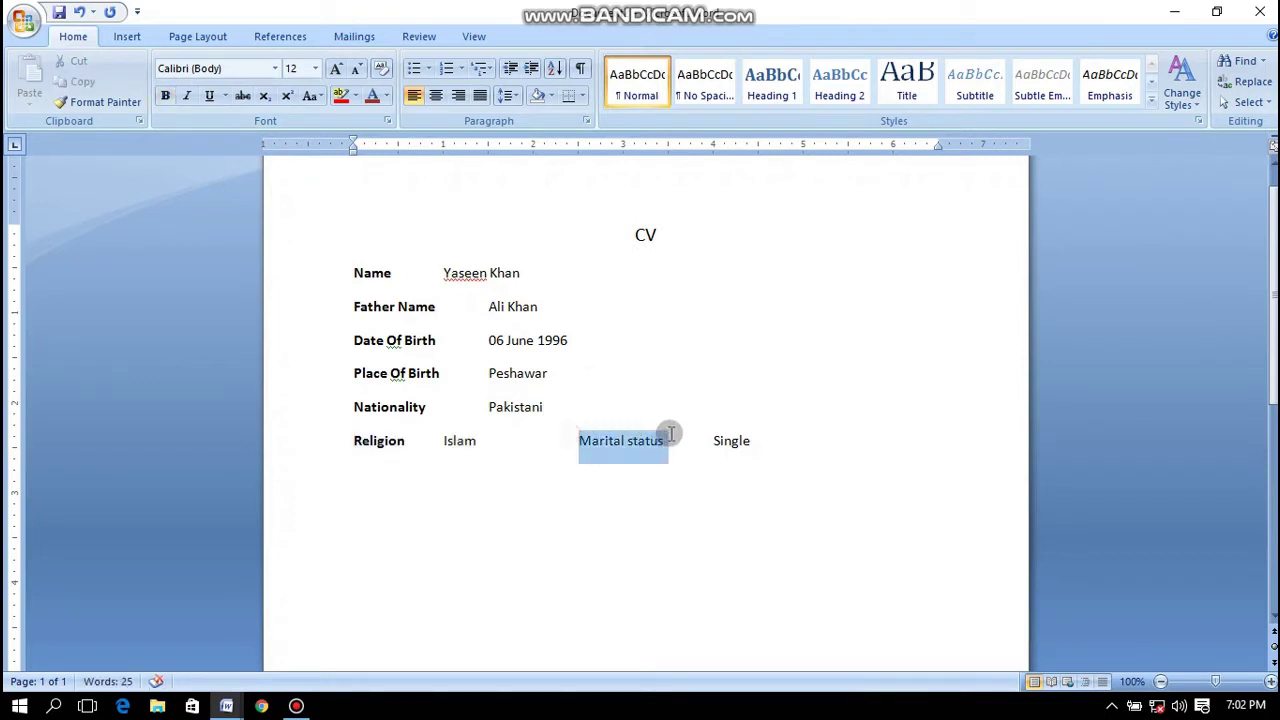
left_click(165, 96)
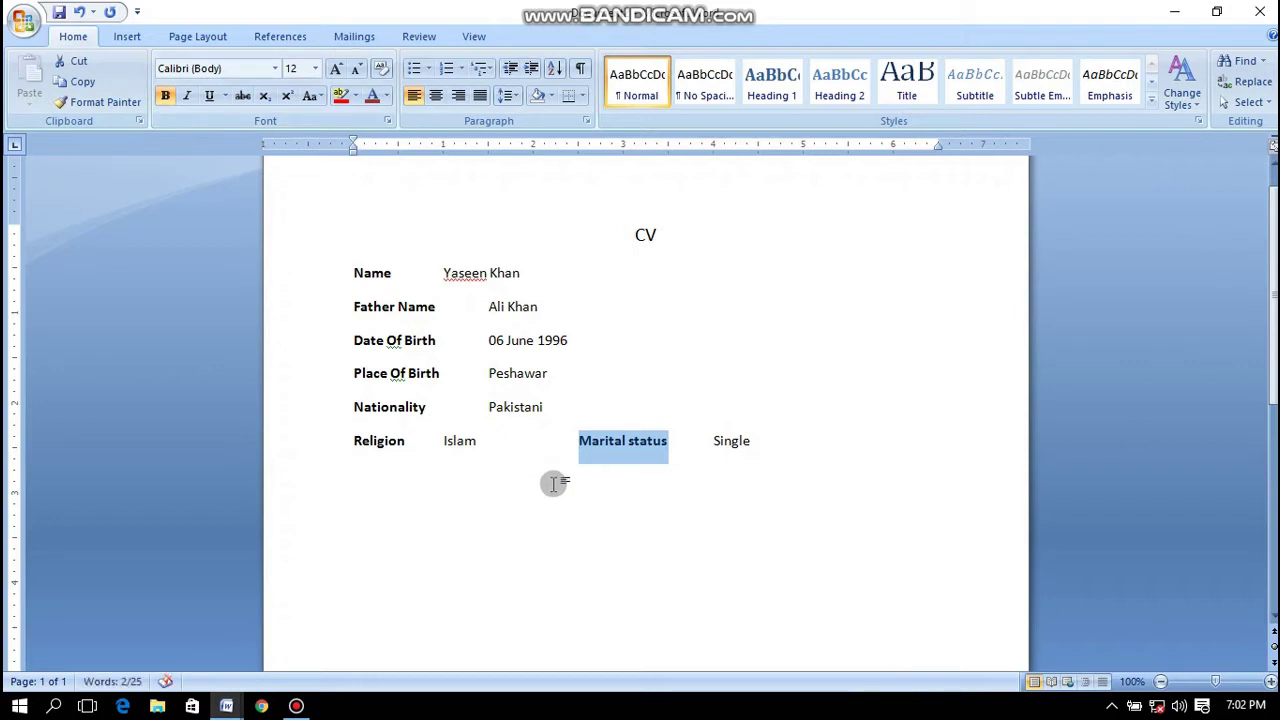
left_click(553, 484)
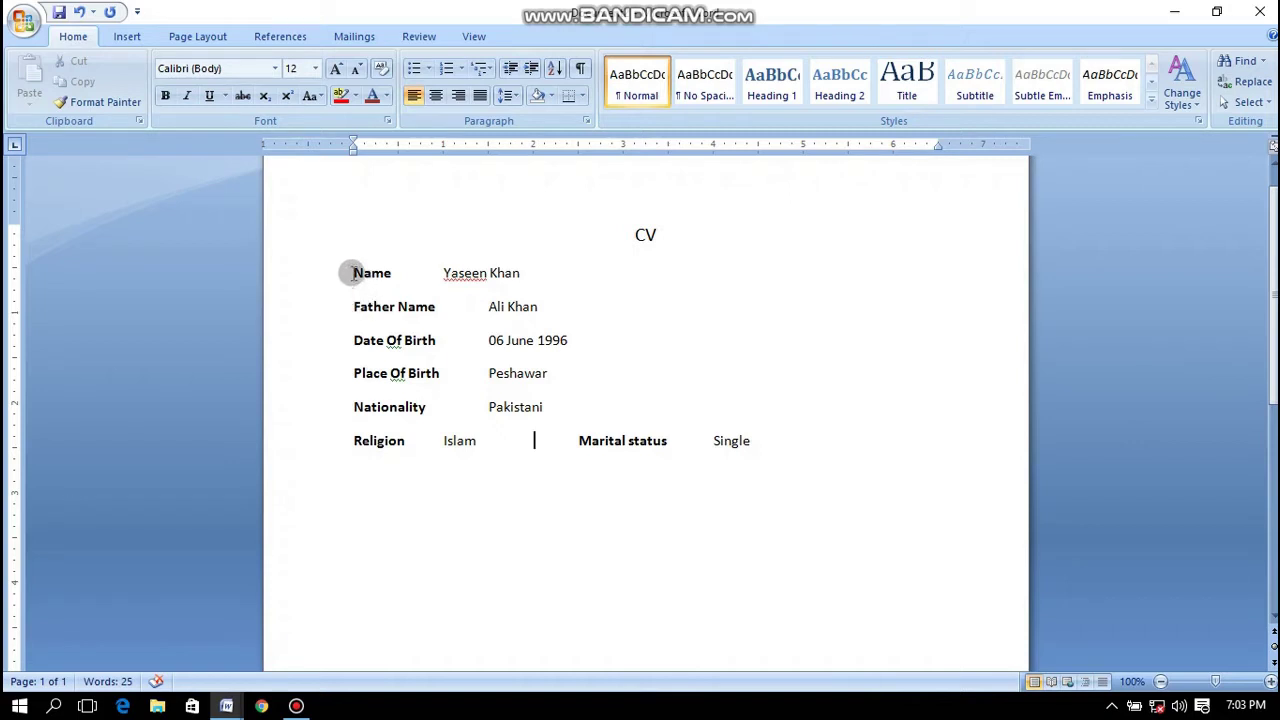
- Remove the paragraph space after the Name and Father Name lines
left_click(353, 272)
left_click(515, 96)
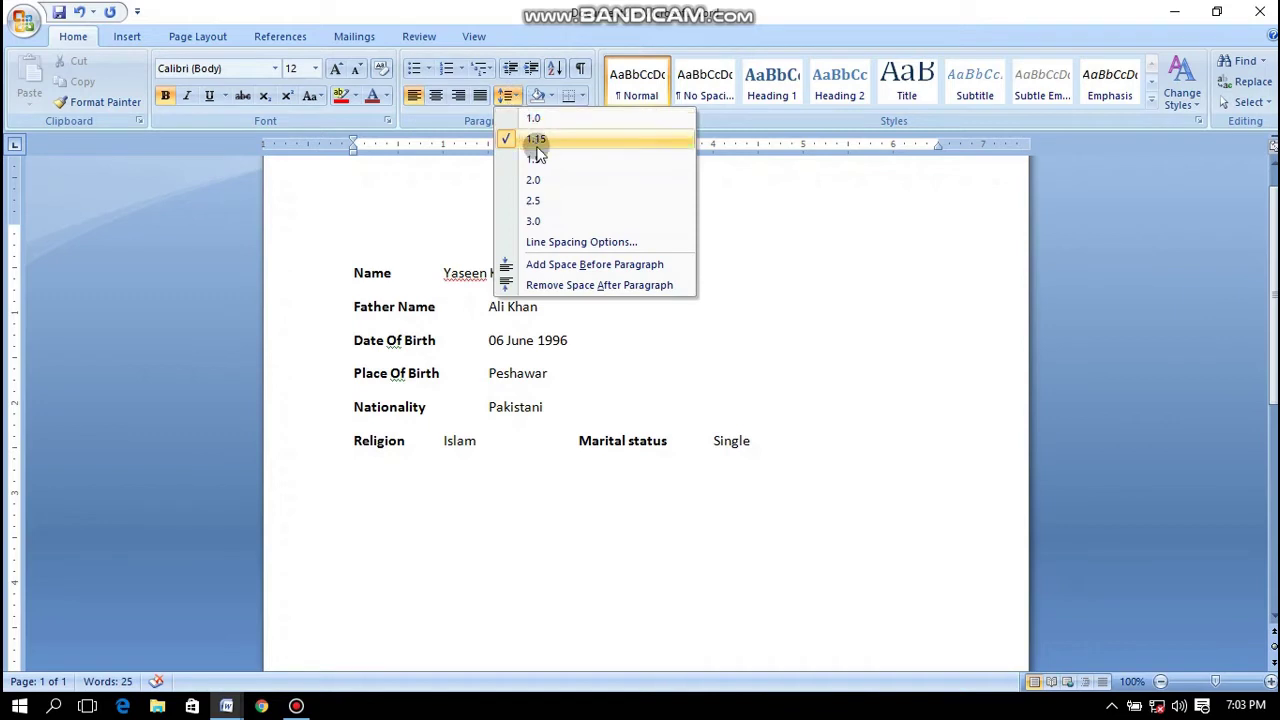
left_click(572, 285)
left_click(357, 277)
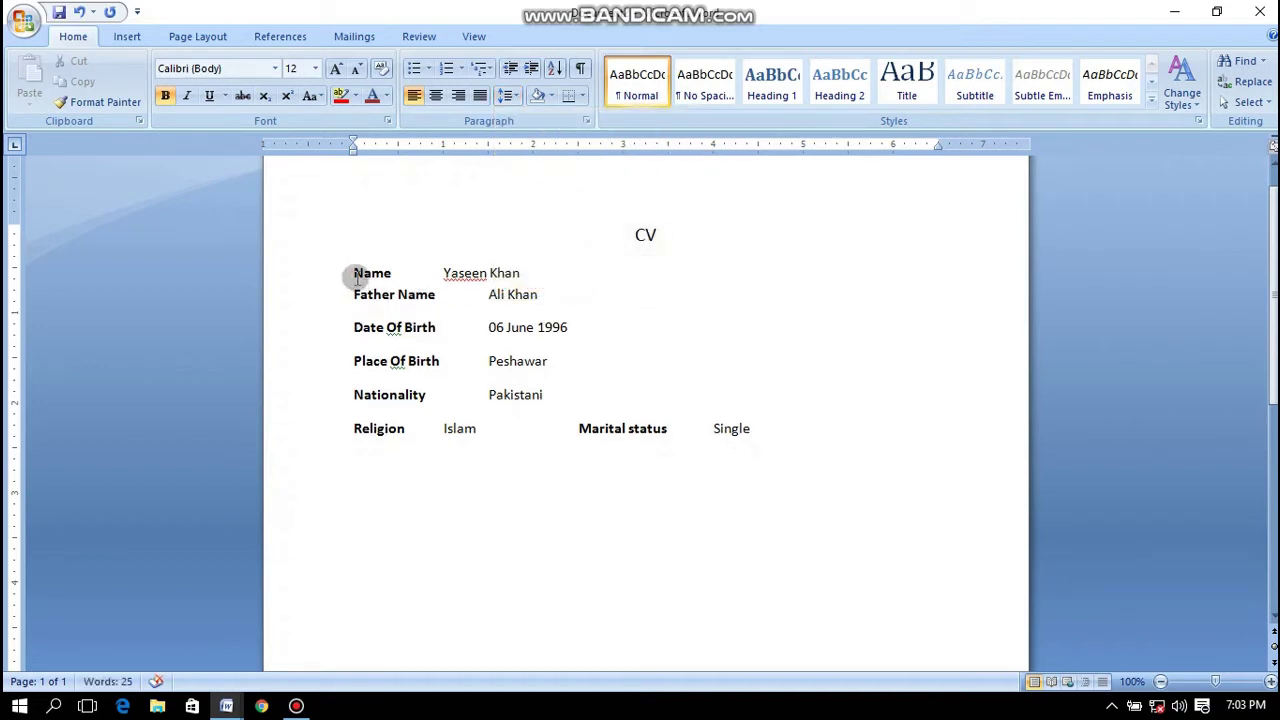
left_click(364, 299)
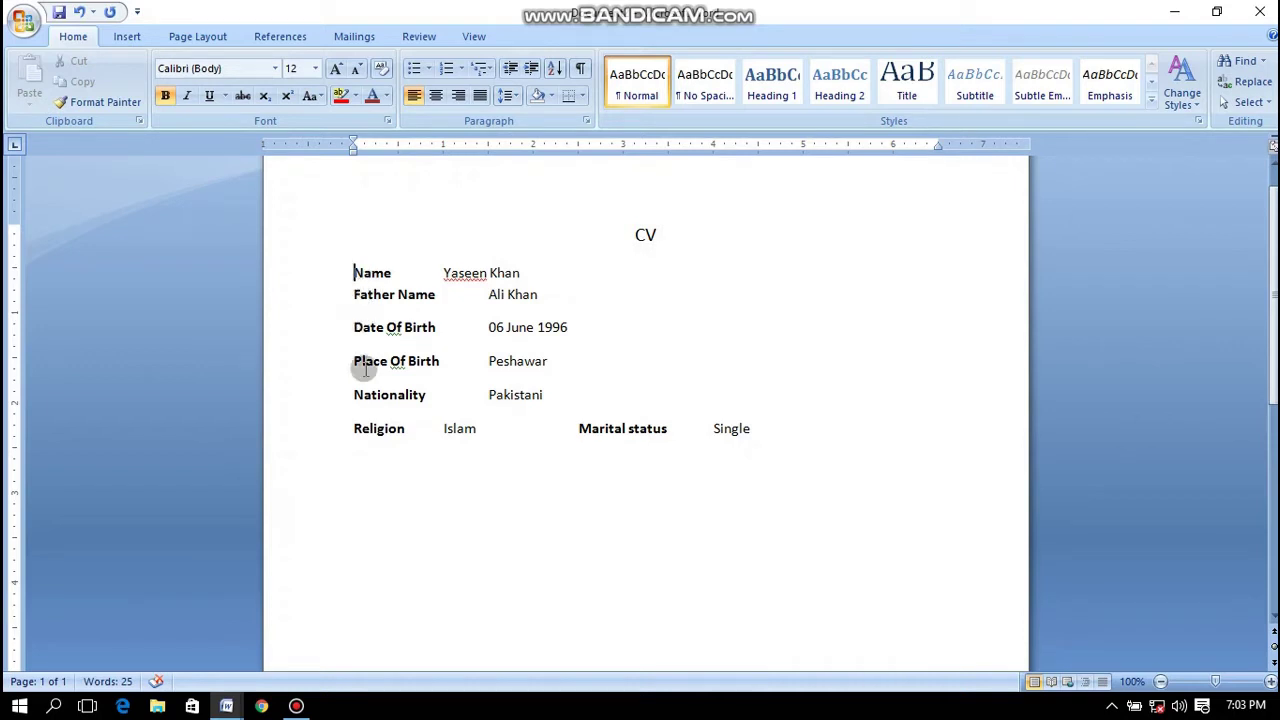
left_click(352, 292)
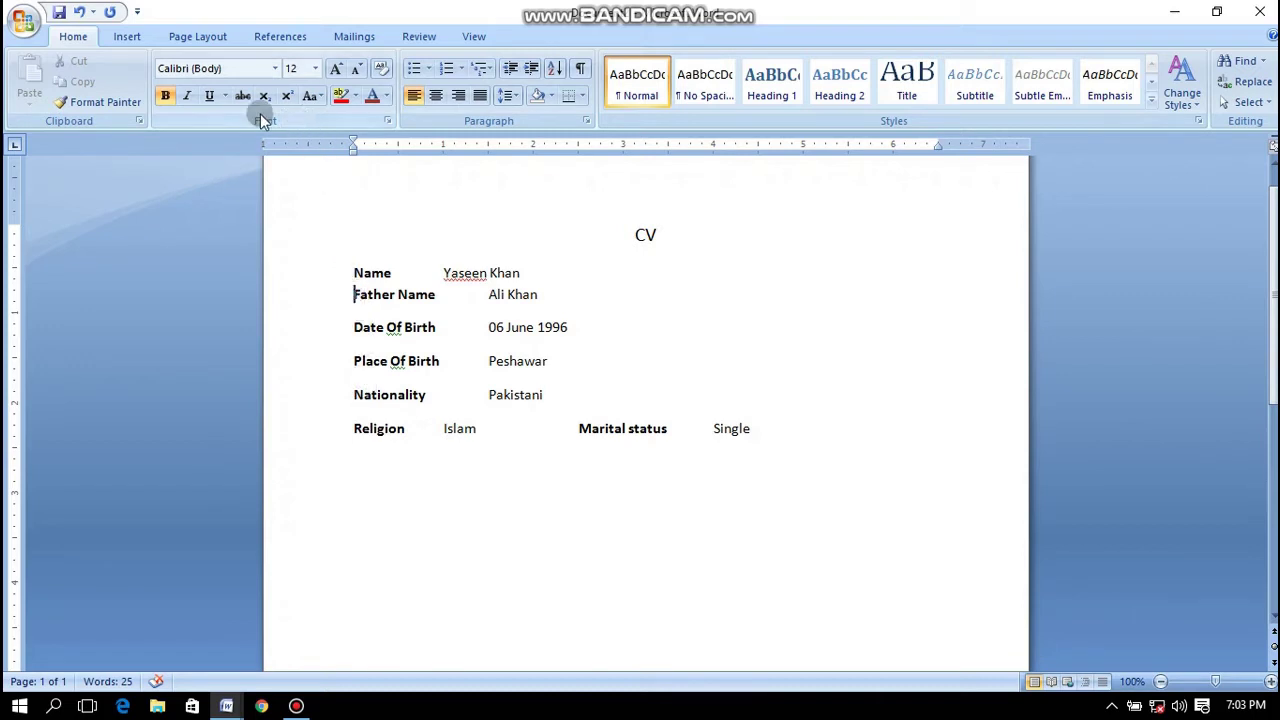
left_click(510, 97)
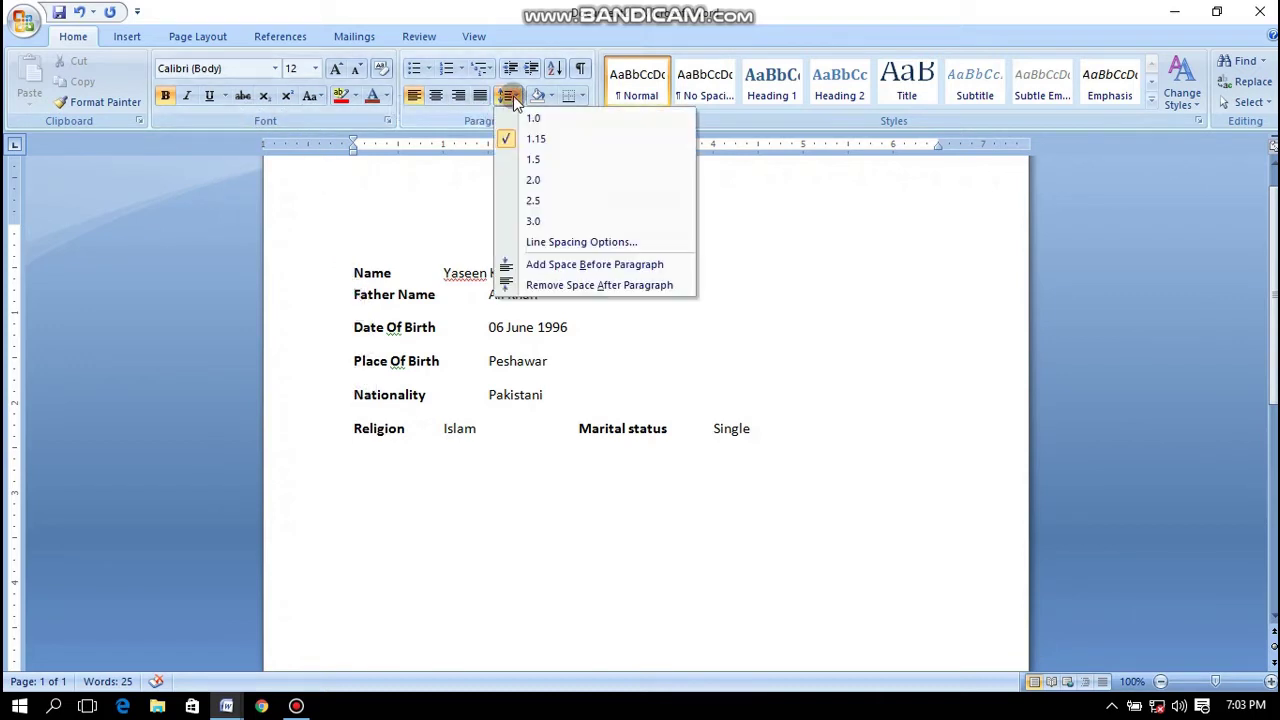
left_click(539, 282)
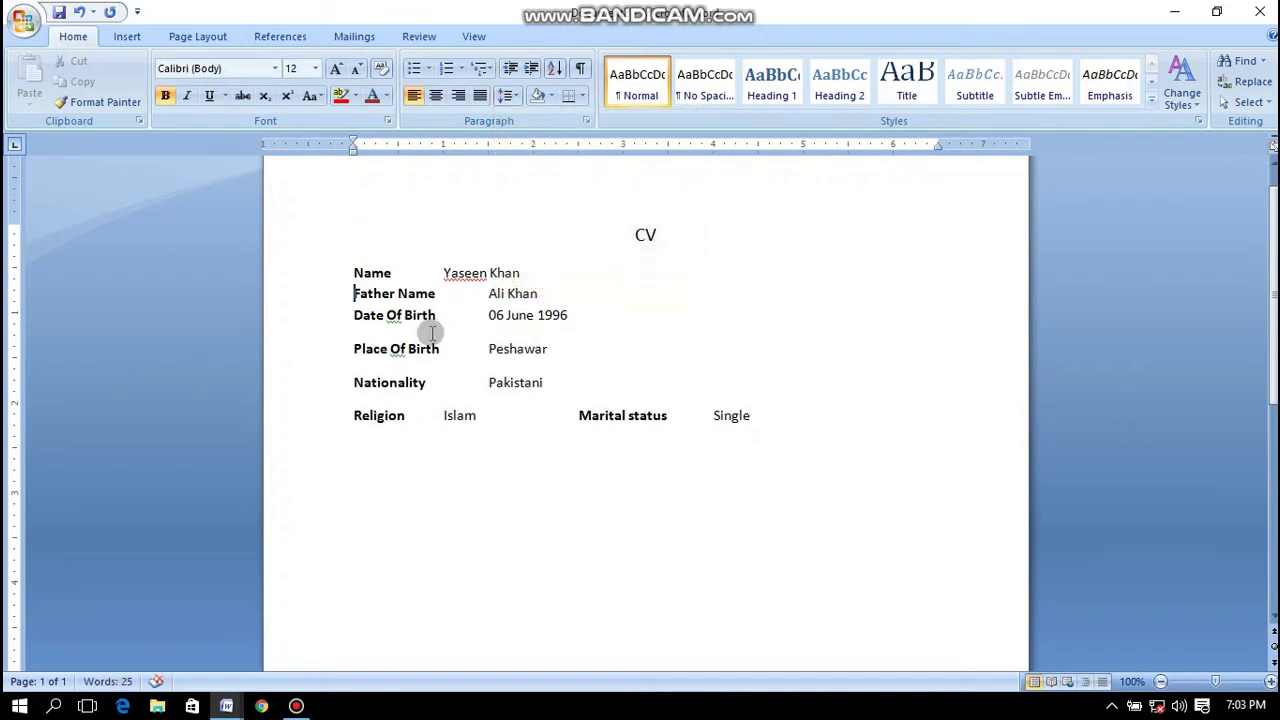
- Remove the paragraph space after the Date Of Birth, Place Of Birth and Nationality lines
left_click(353, 315)
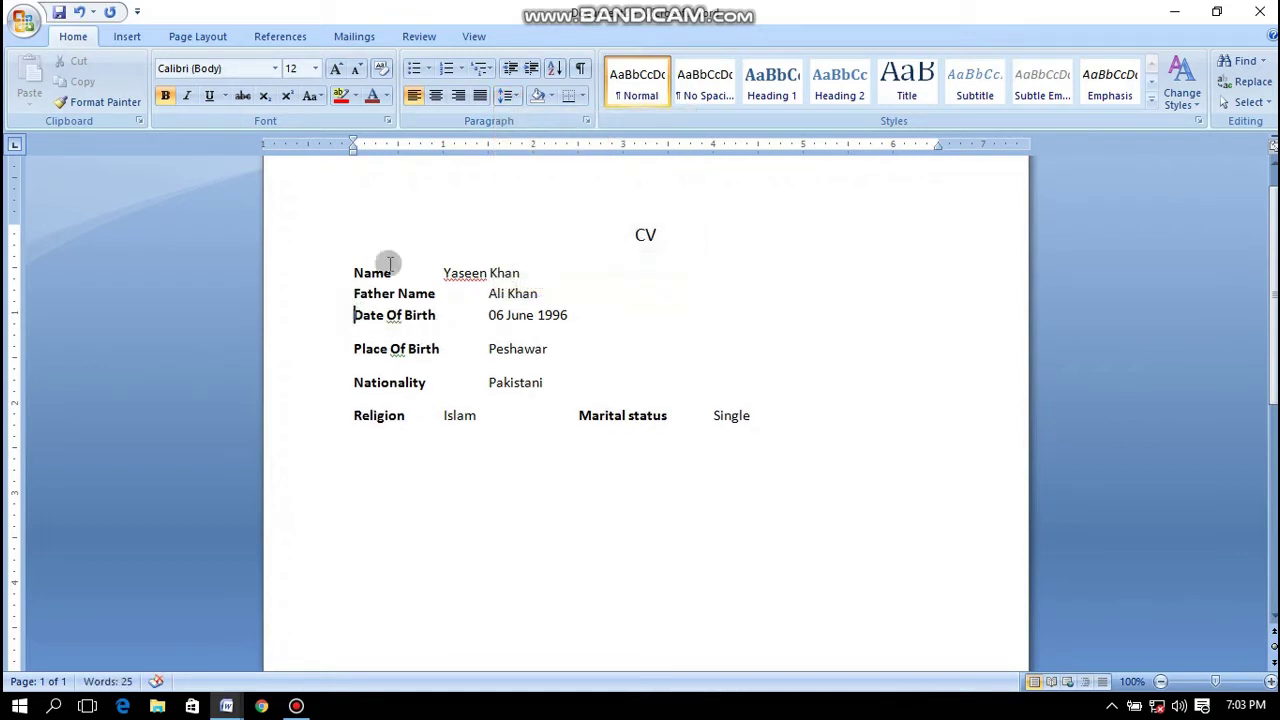
left_click(510, 95)
left_click(530, 285)
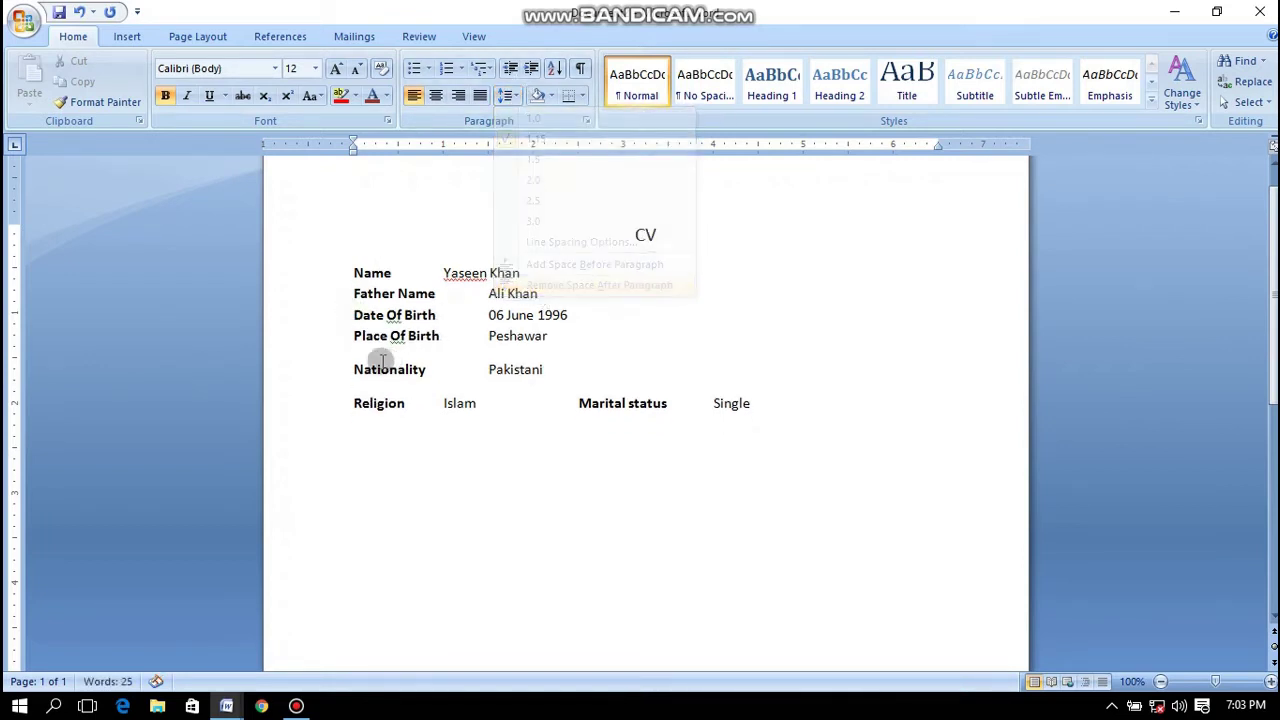
left_click(354, 336)
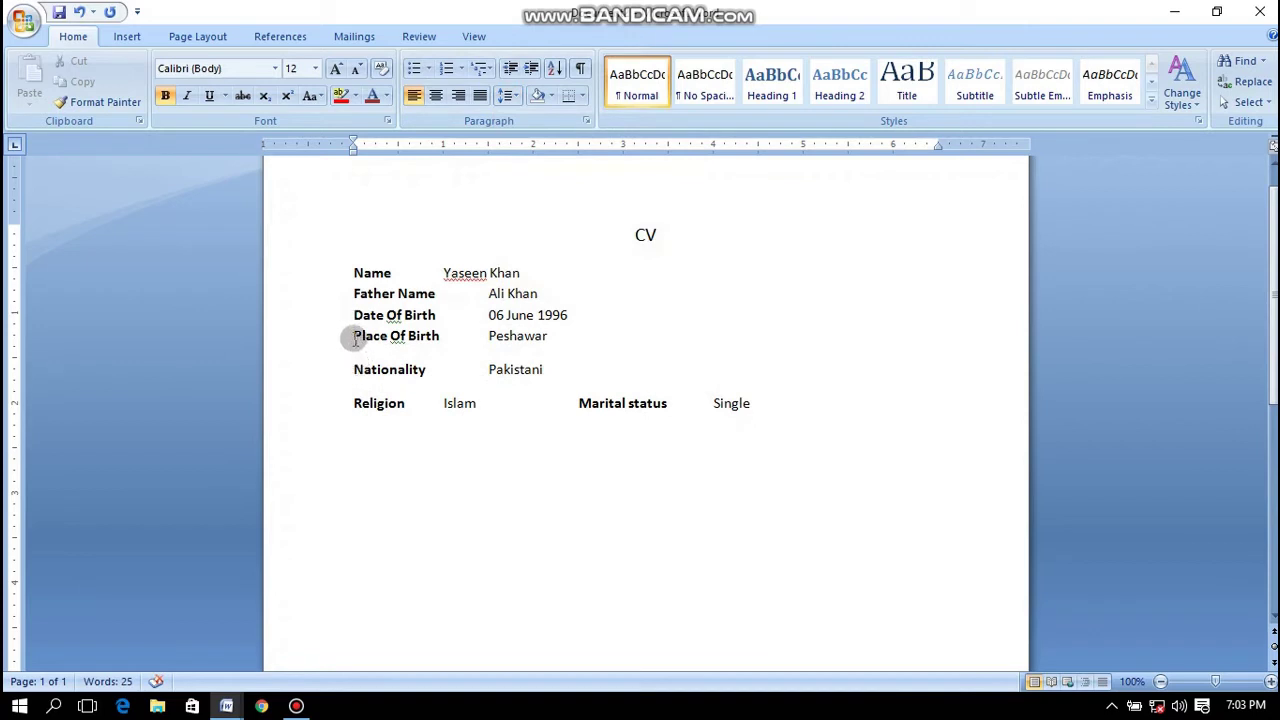
left_click(515, 100)
left_click(515, 284)
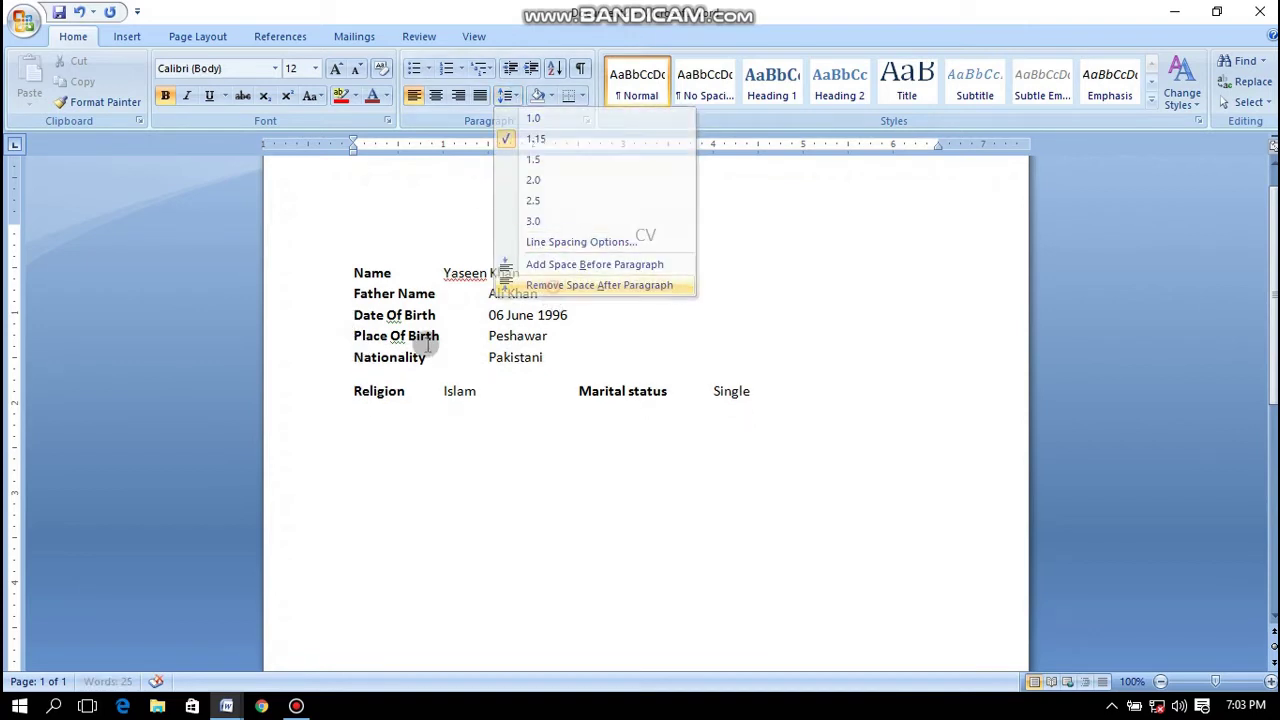
left_click(353, 357)
left_click(507, 95)
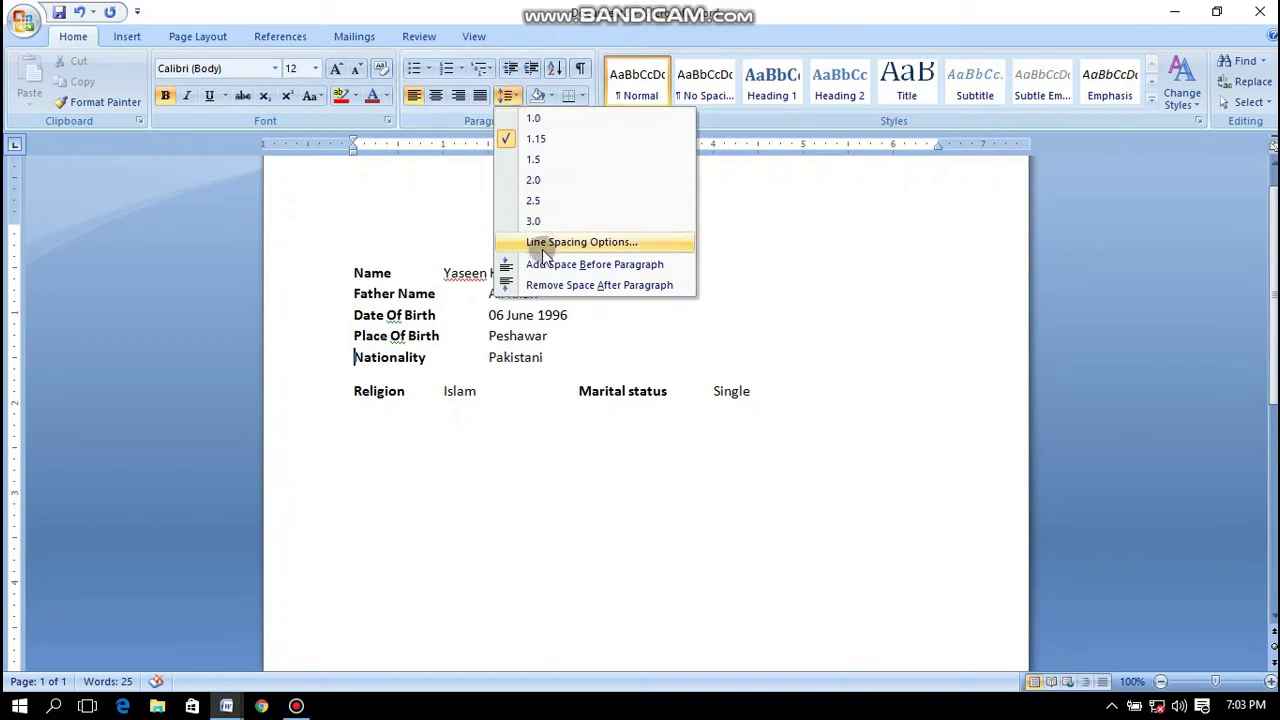
left_click(518, 285)
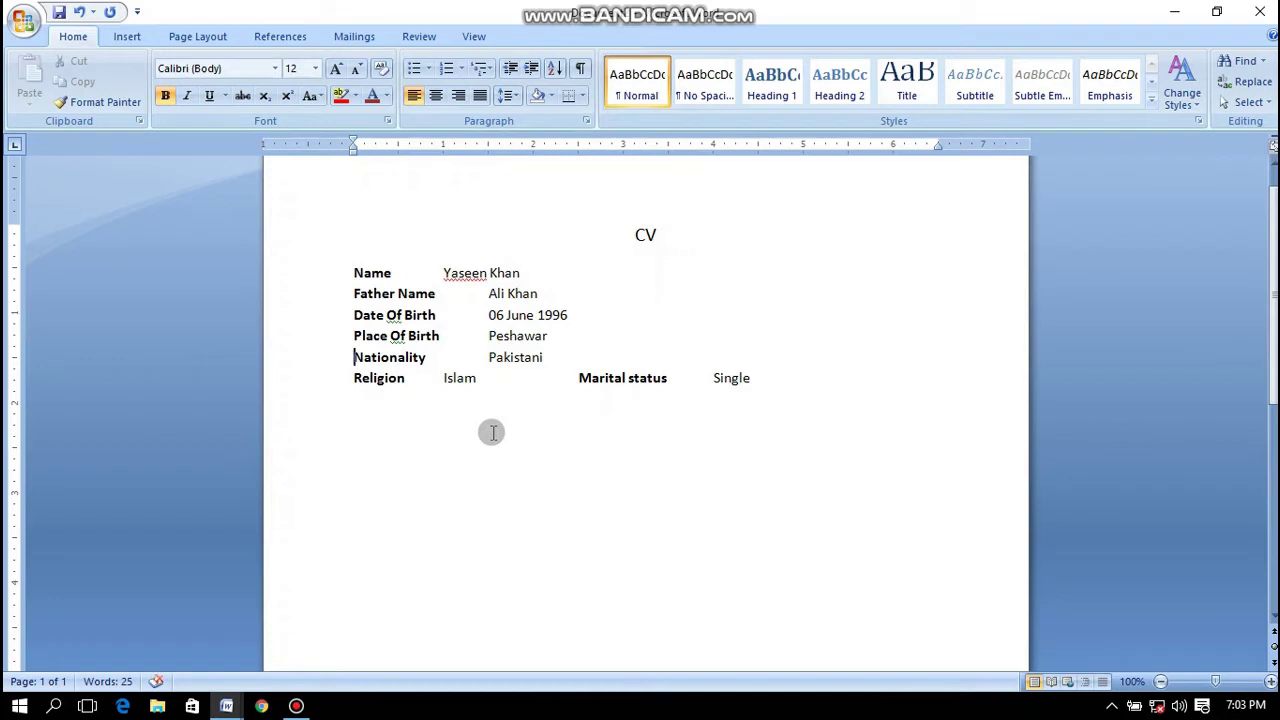
- Add tabs before the name value and before Islam so they align with the other values
left_click(442, 272)
key("Tab")
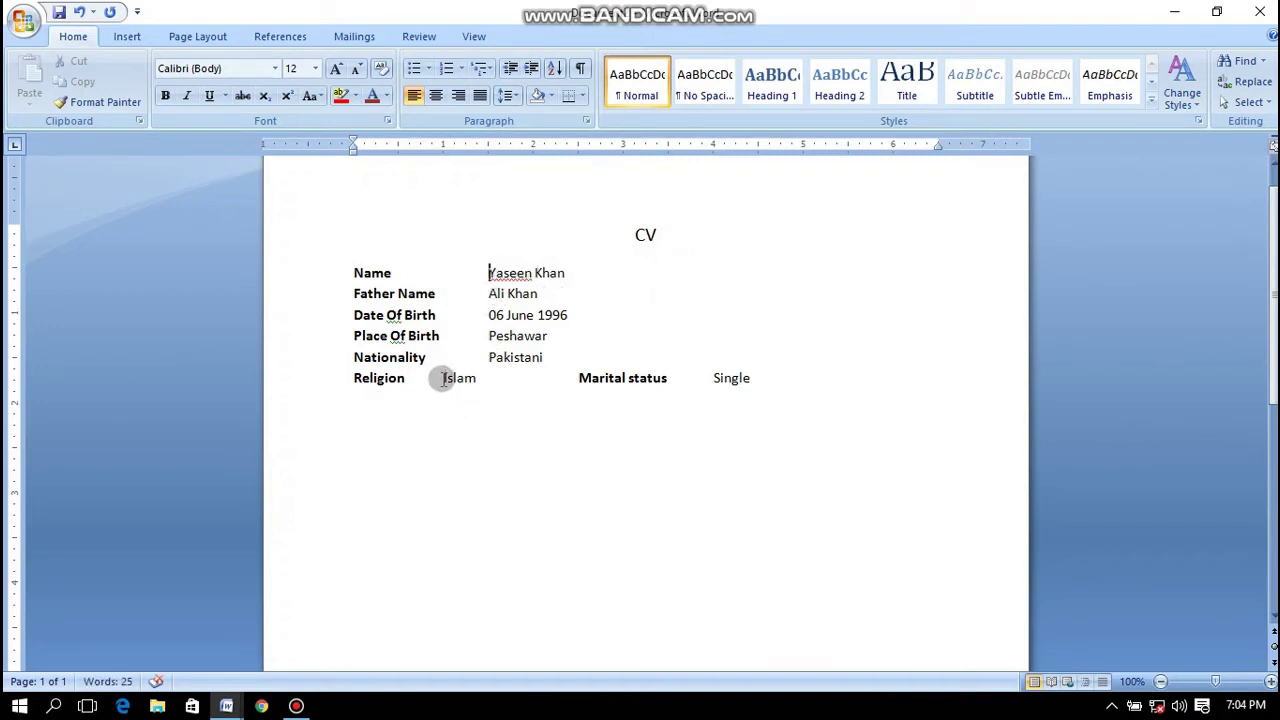
key("Tab")
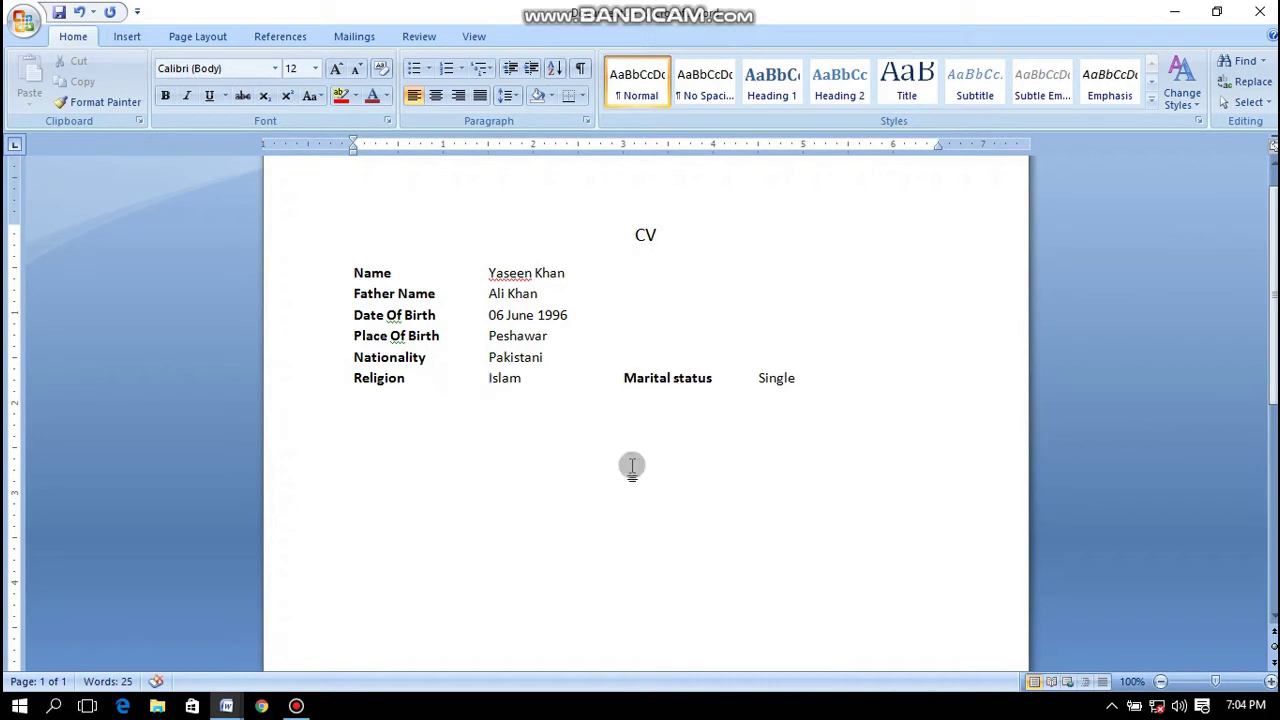
left_click(549, 514)
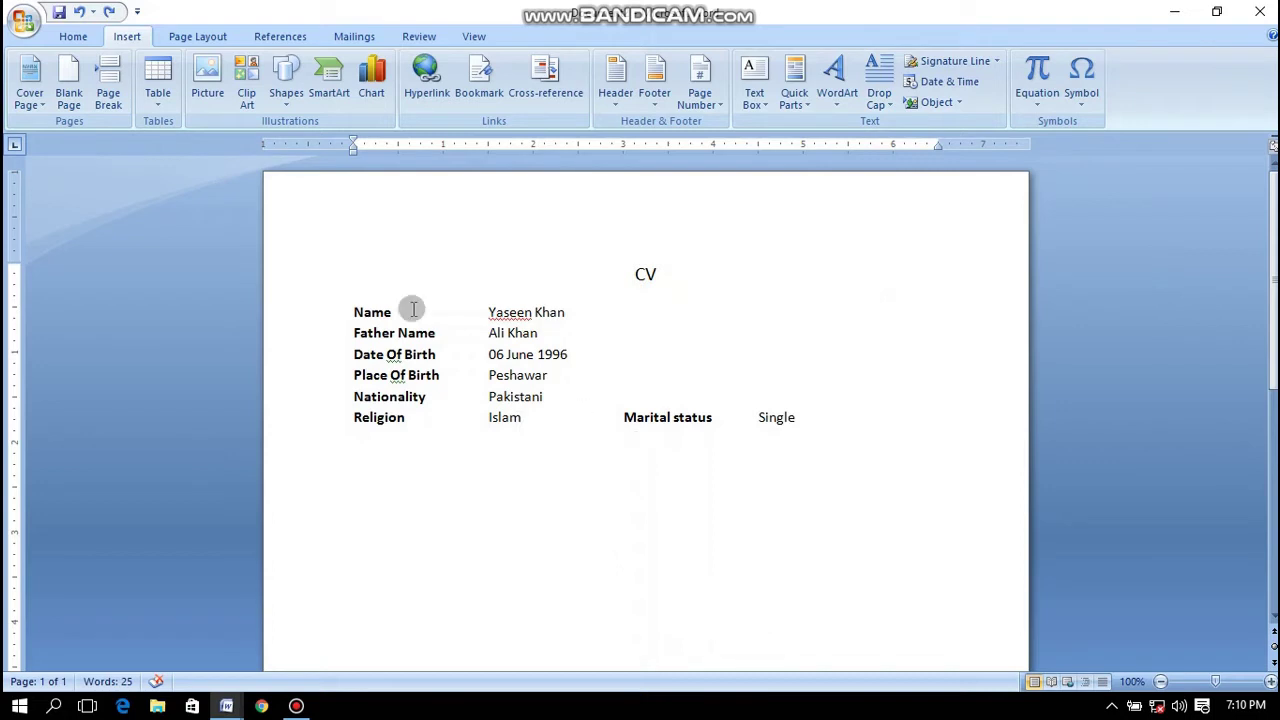
left_click(74, 38)
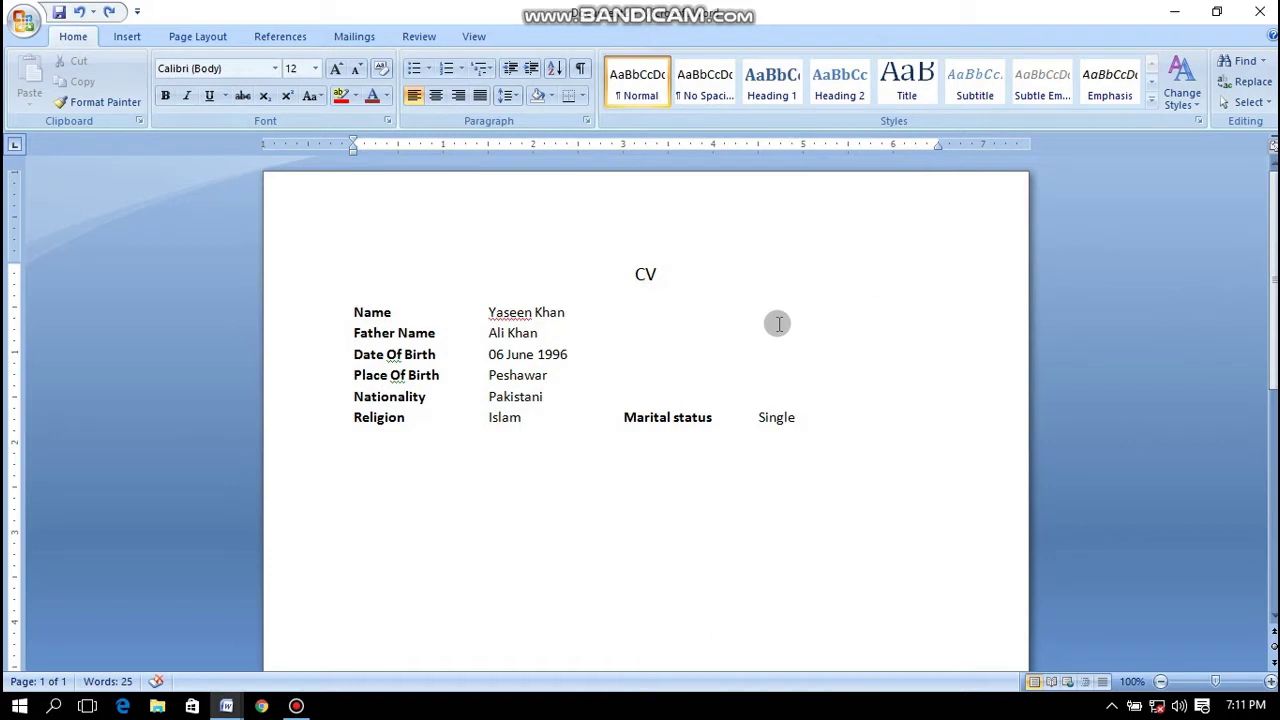
- Insert the Handdrawn Circle Logo picture and shrink it to about 1.5 inches
left_click(127, 38)
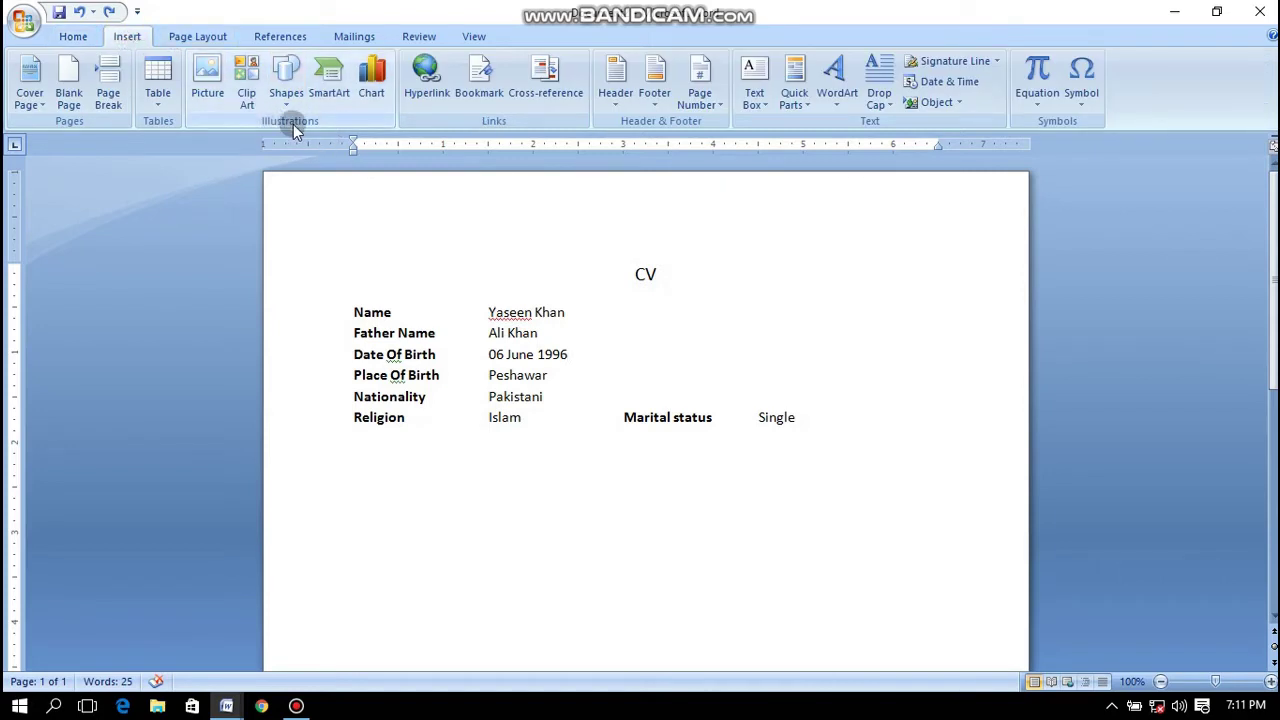
left_click(210, 80)
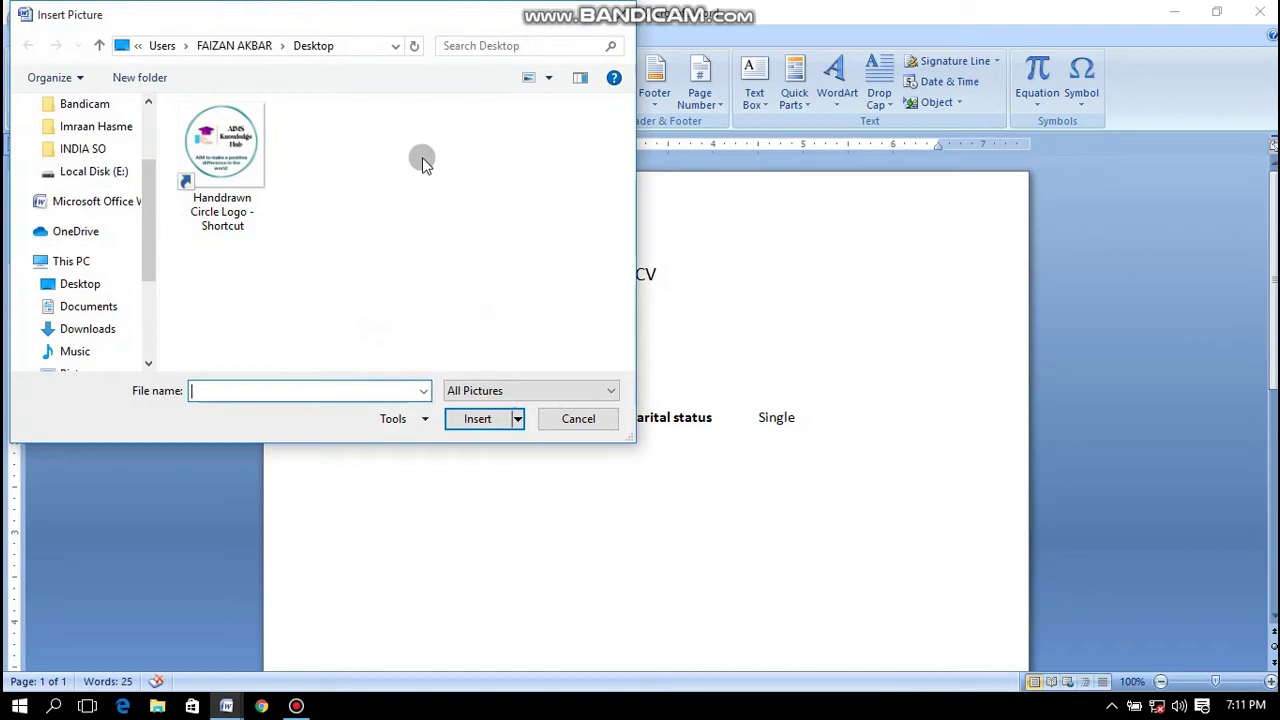
left_click(220, 150)
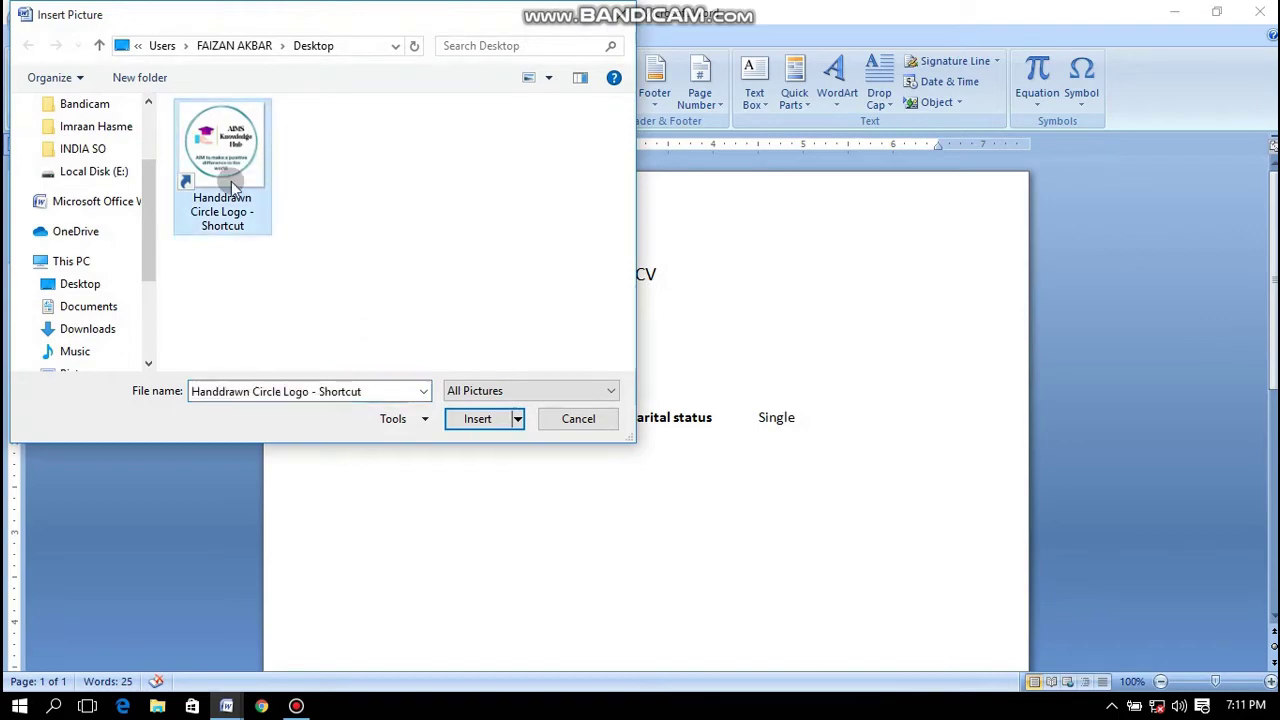
left_click(484, 422)
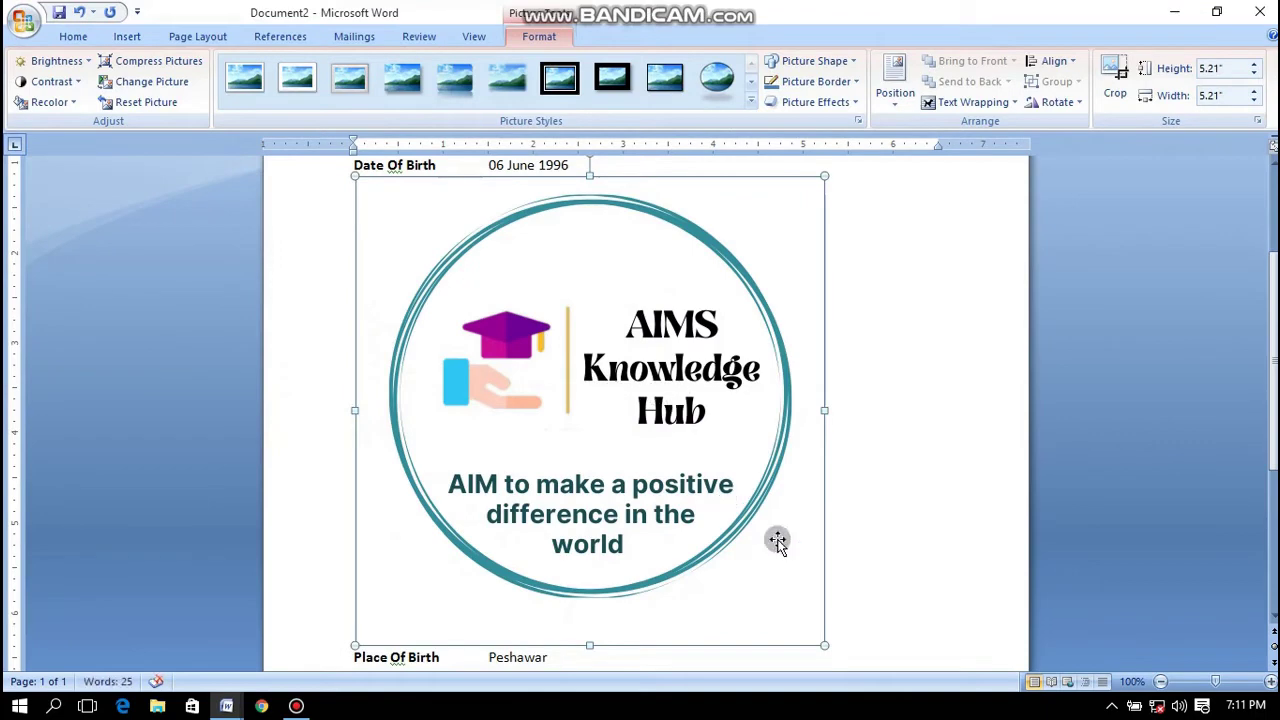
left_click_drag(824, 645, 491, 265)
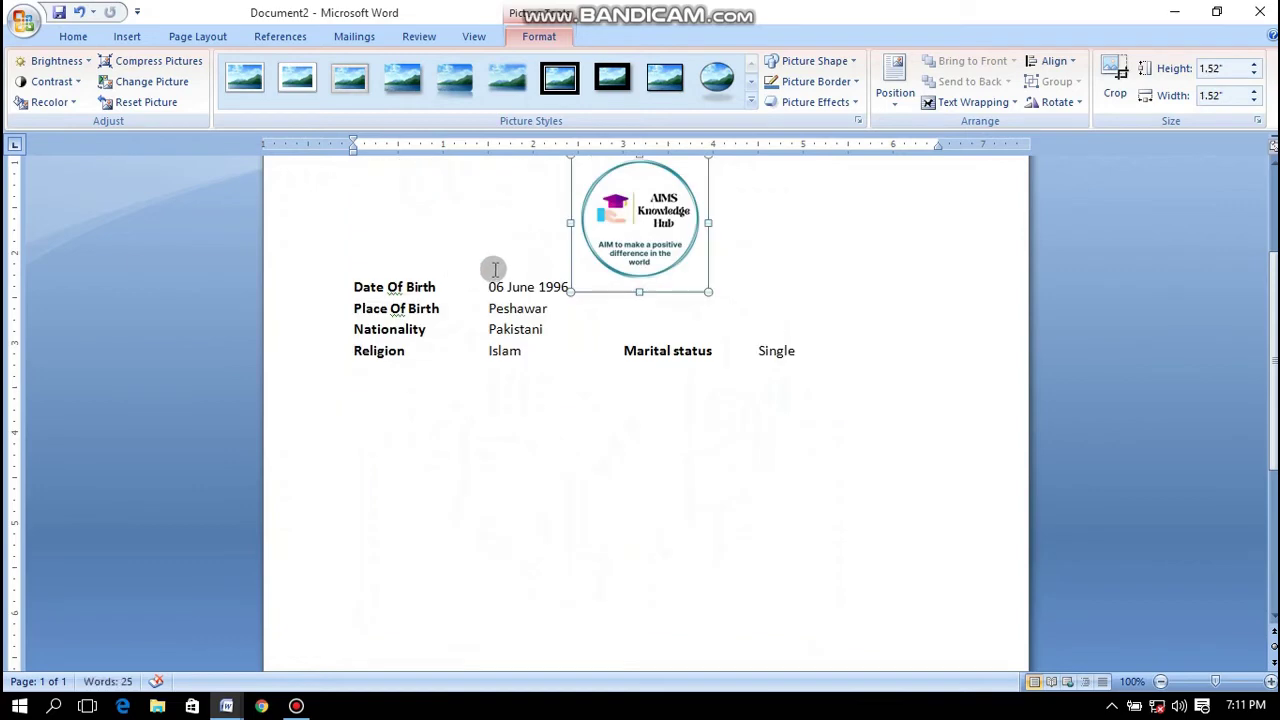
- Float the logo at the top right with text wrapping
left_click(894, 100)
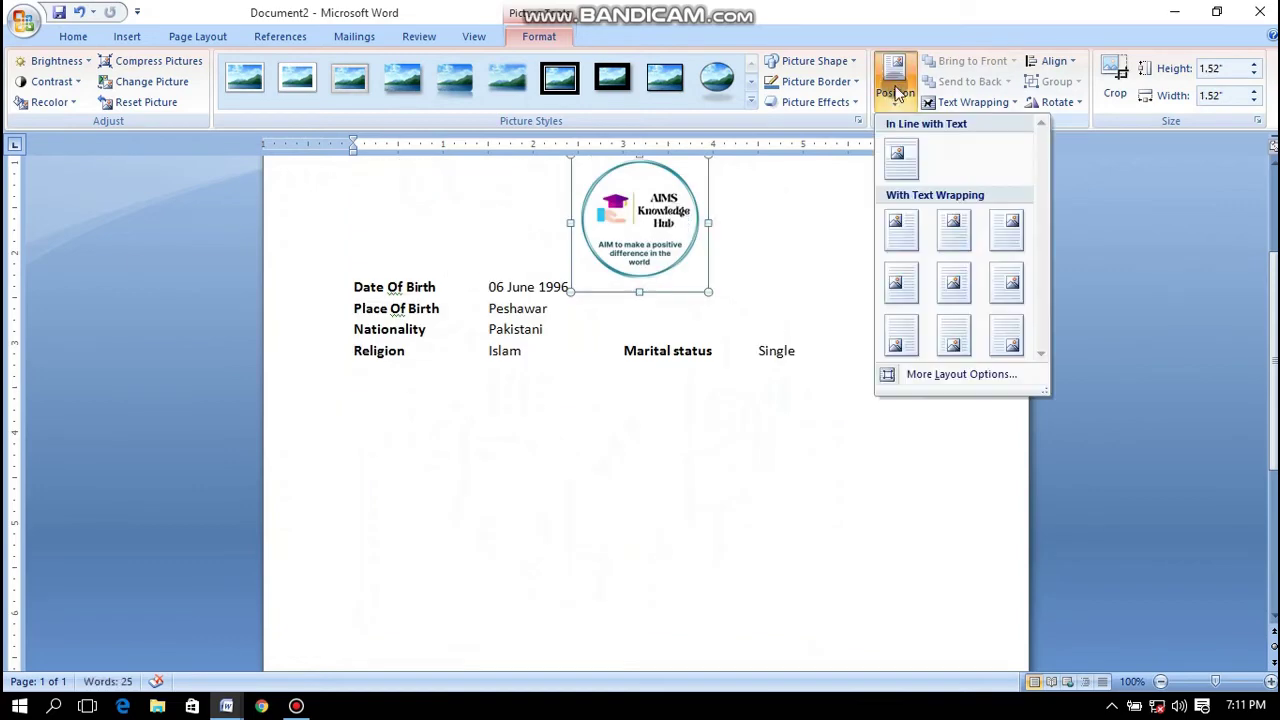
left_click(1003, 222)
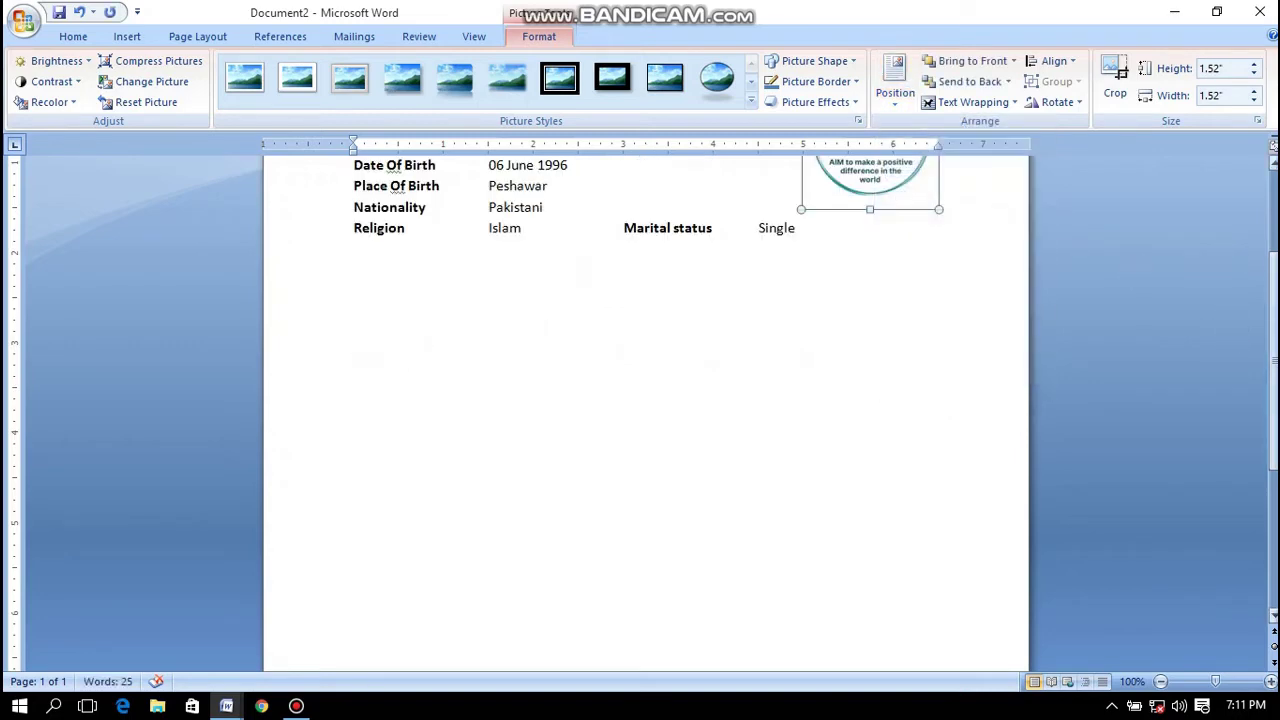
scroll(1272, 330, "up", 2)
scroll(1272, 330, "up", 2)
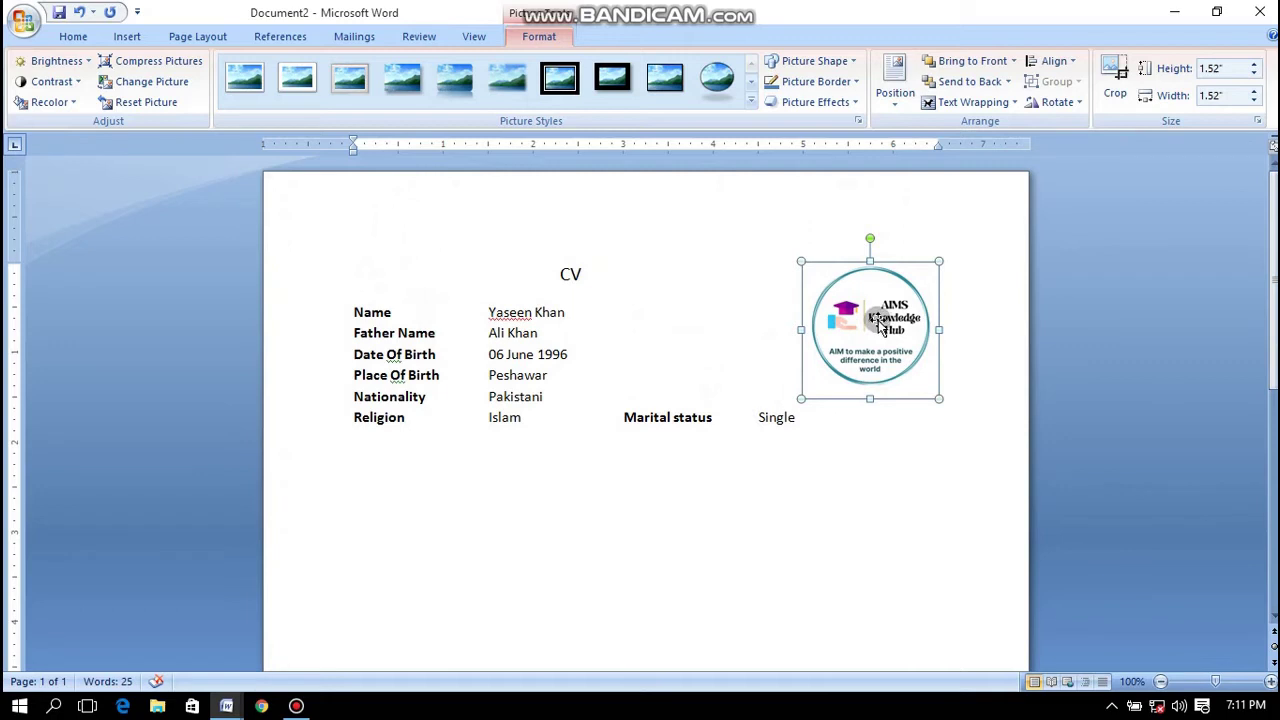
- Shrink the logo to 1 inch and place it right of the personal details
left_click_drag(938, 398, 903, 366)
left_click_drag(862, 290, 712, 317)
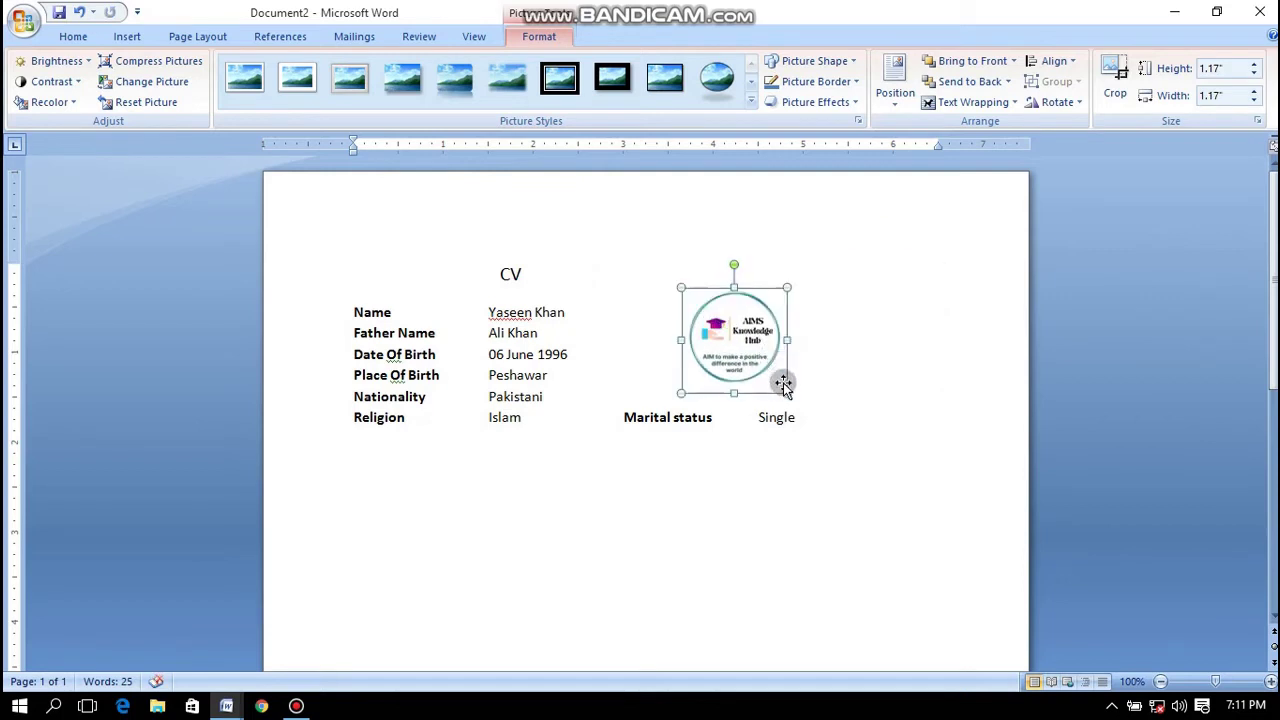
left_click_drag(783, 383, 735, 356)
left_click(859, 346)
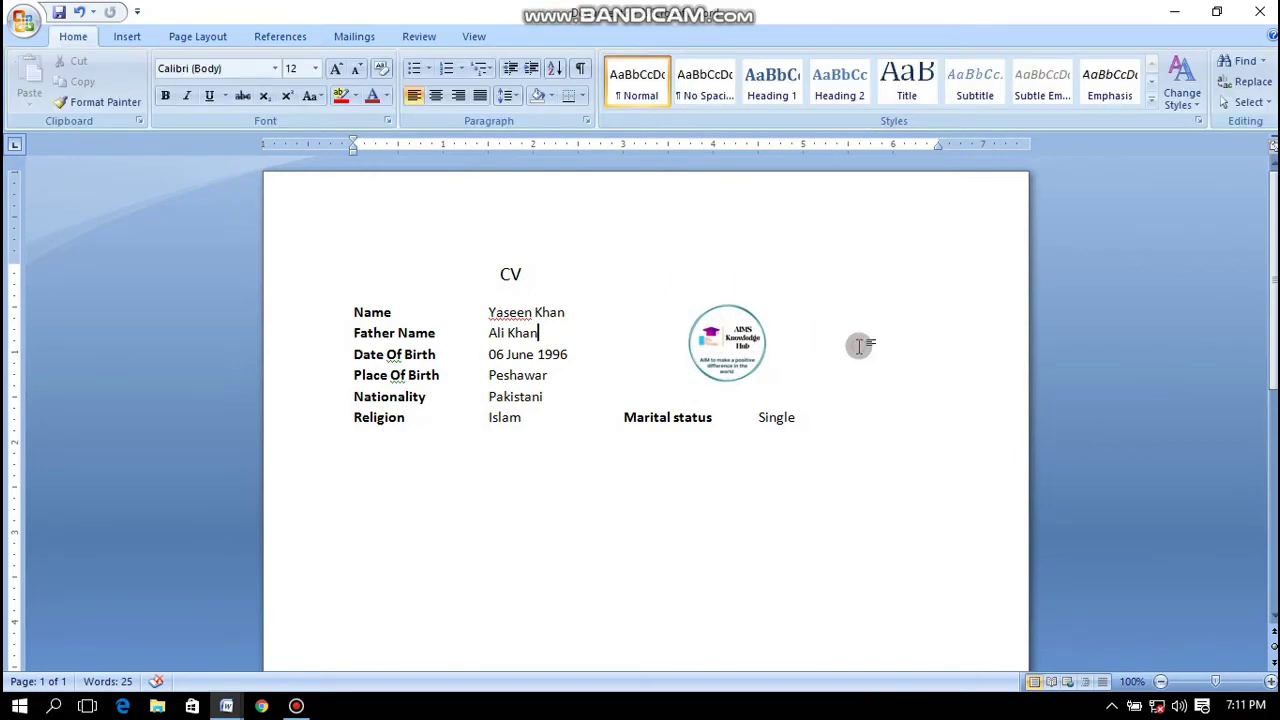
left_click(741, 358)
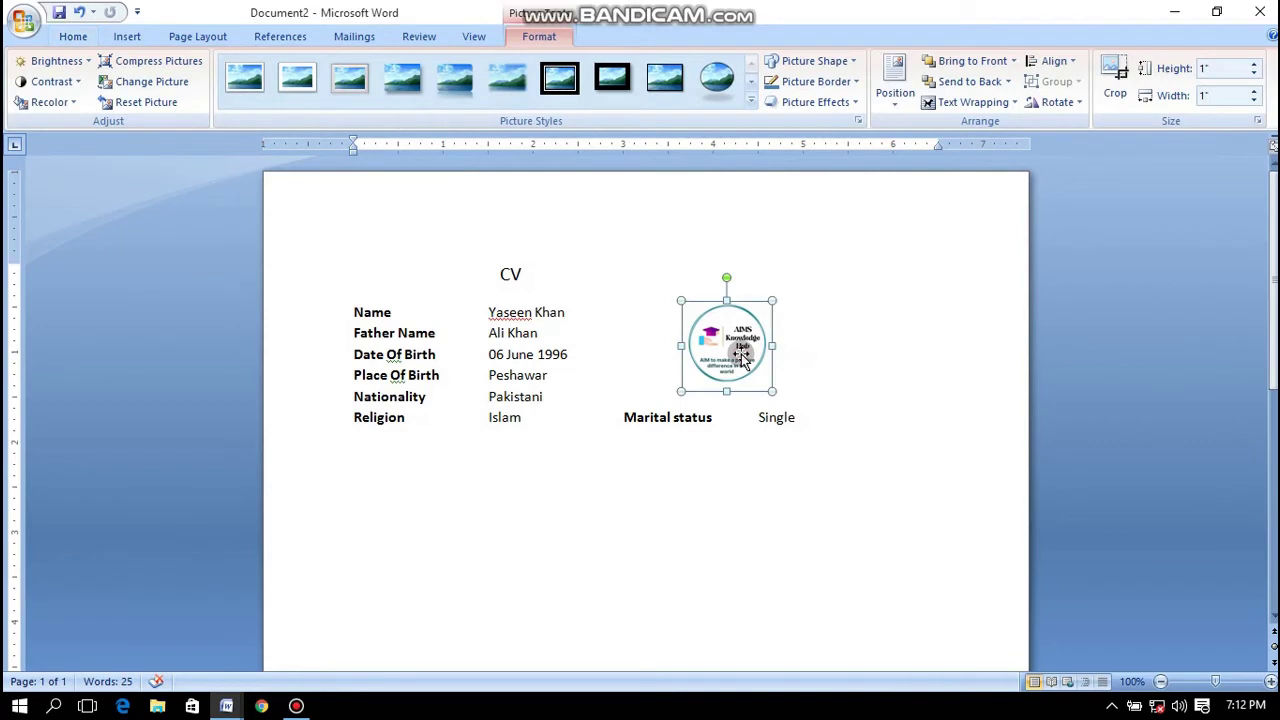
left_click(808, 372)
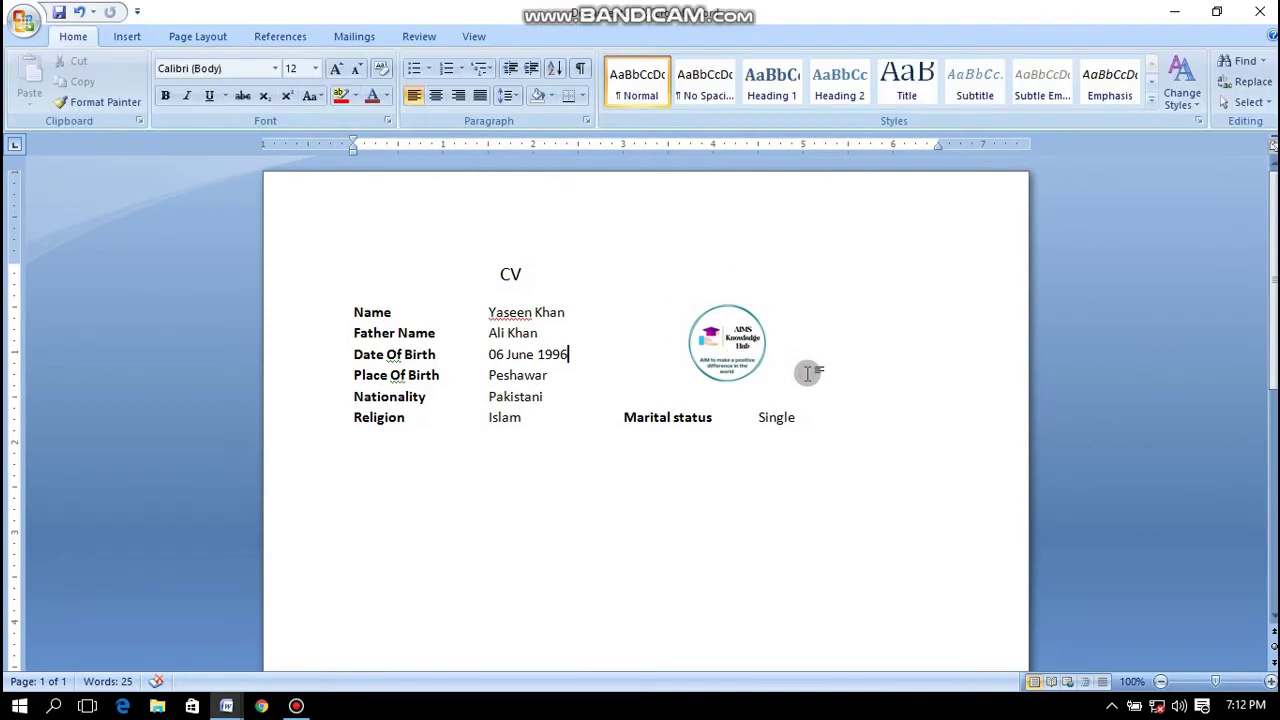
left_click(832, 420)
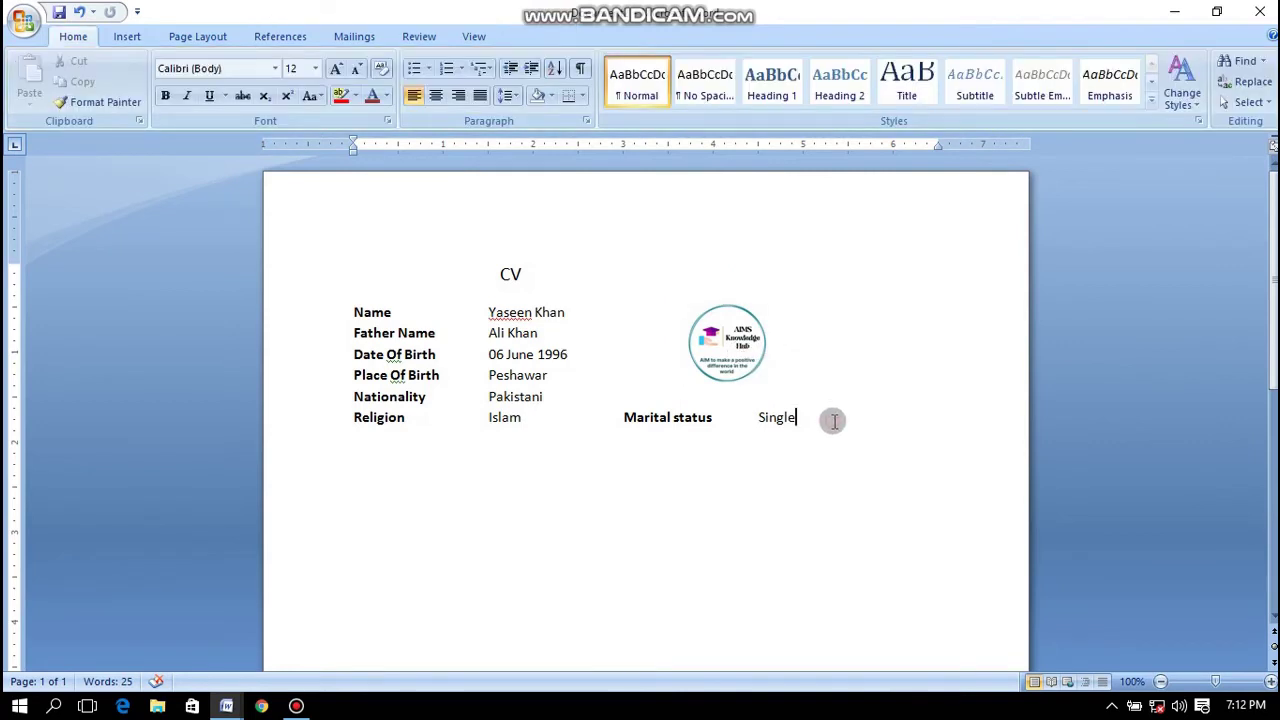
- Add a Profession heading below the details, formatted bold at 14 pt
key("Return")
type("Pr")
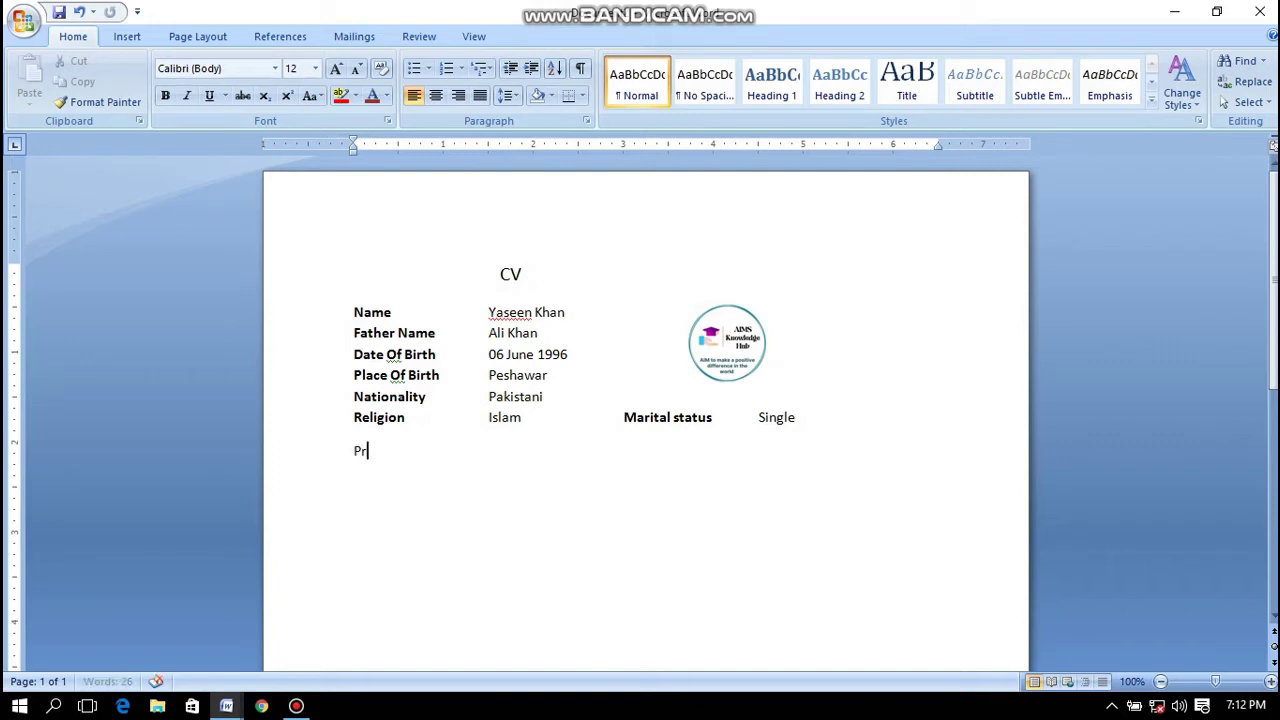
type("ofe")
type("ssion")
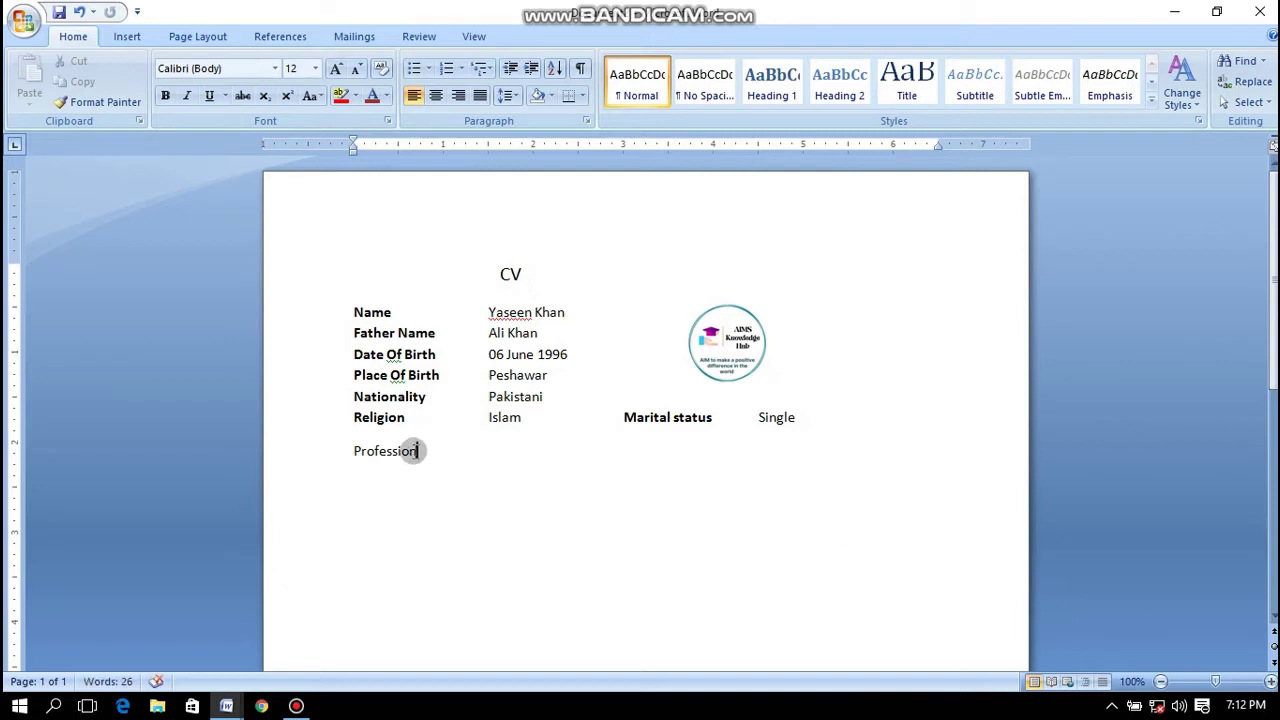
left_click_drag(417, 451, 349, 451)
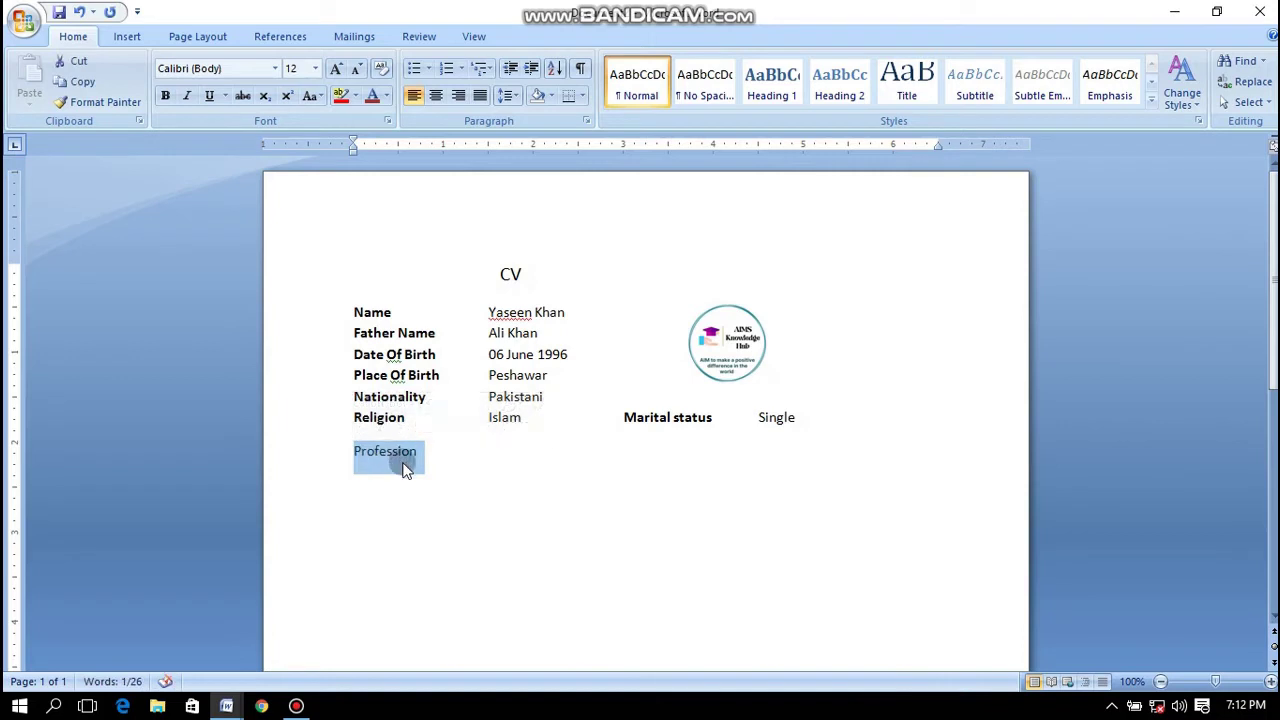
left_click(168, 97)
left_click(316, 69)
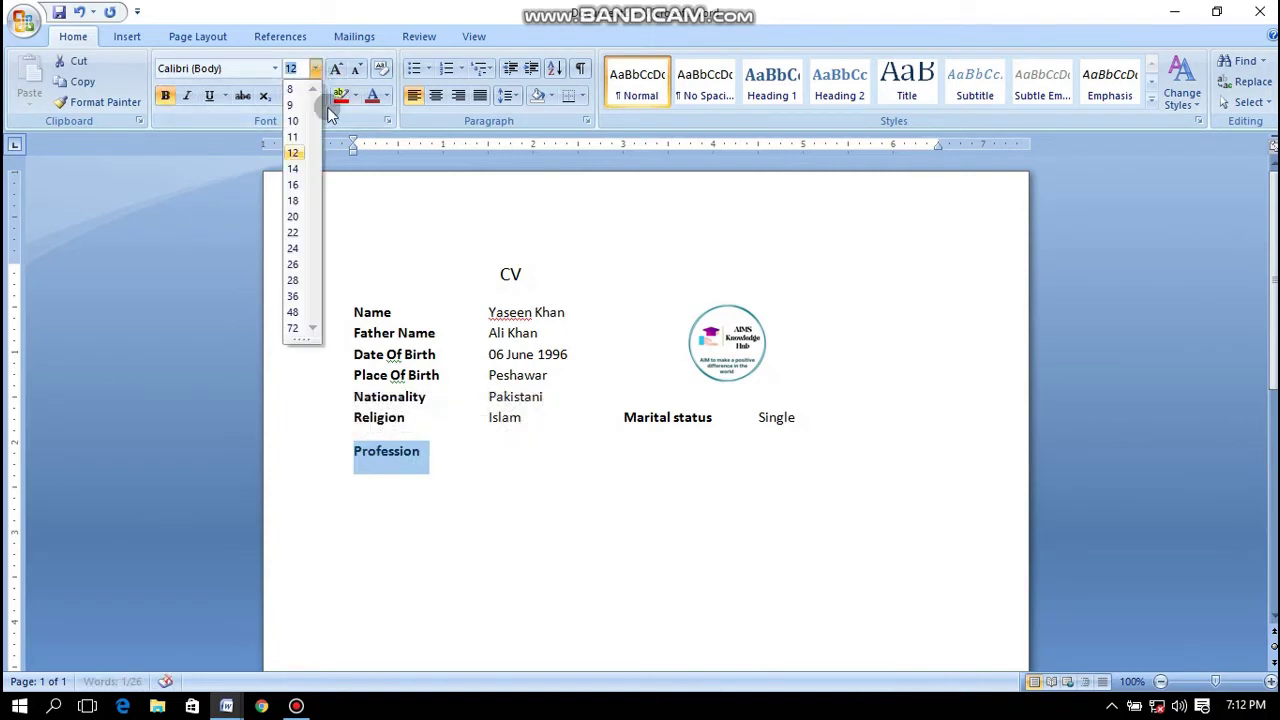
left_click(290, 168)
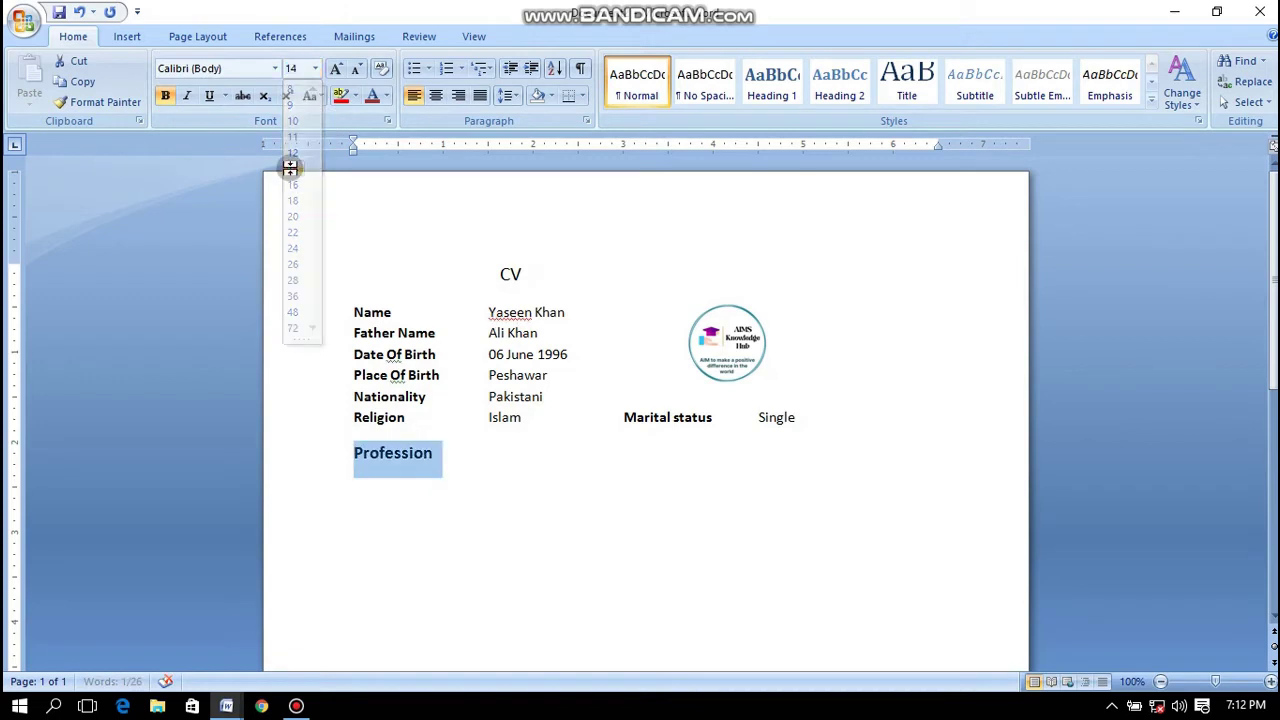
left_click(478, 484)
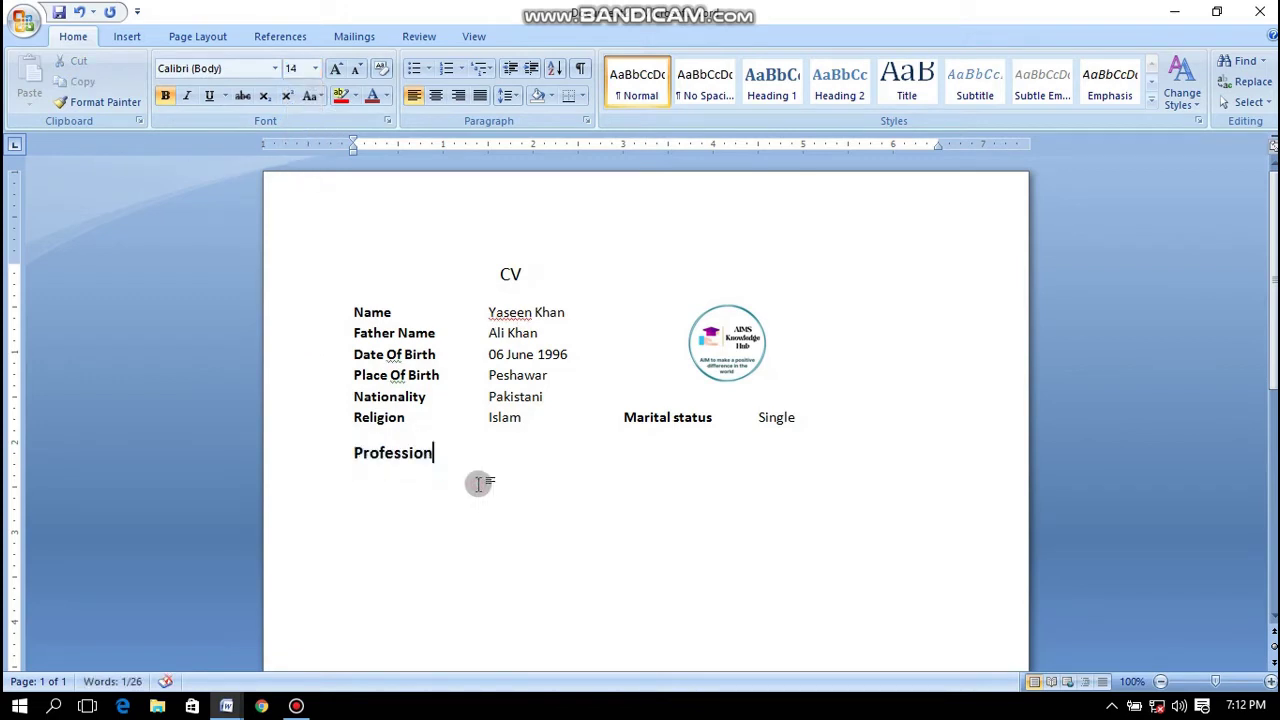
- Start an empty non-bold line beneath the Profession heading
key("Return")
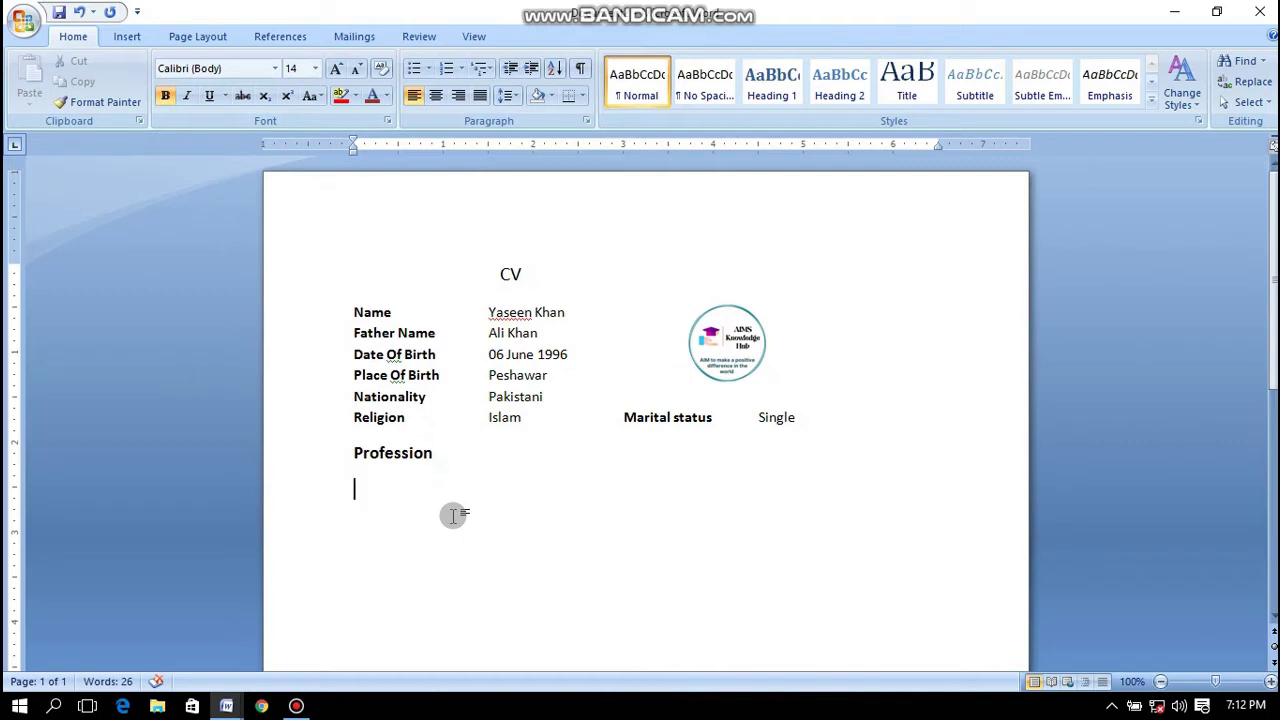
type("E")
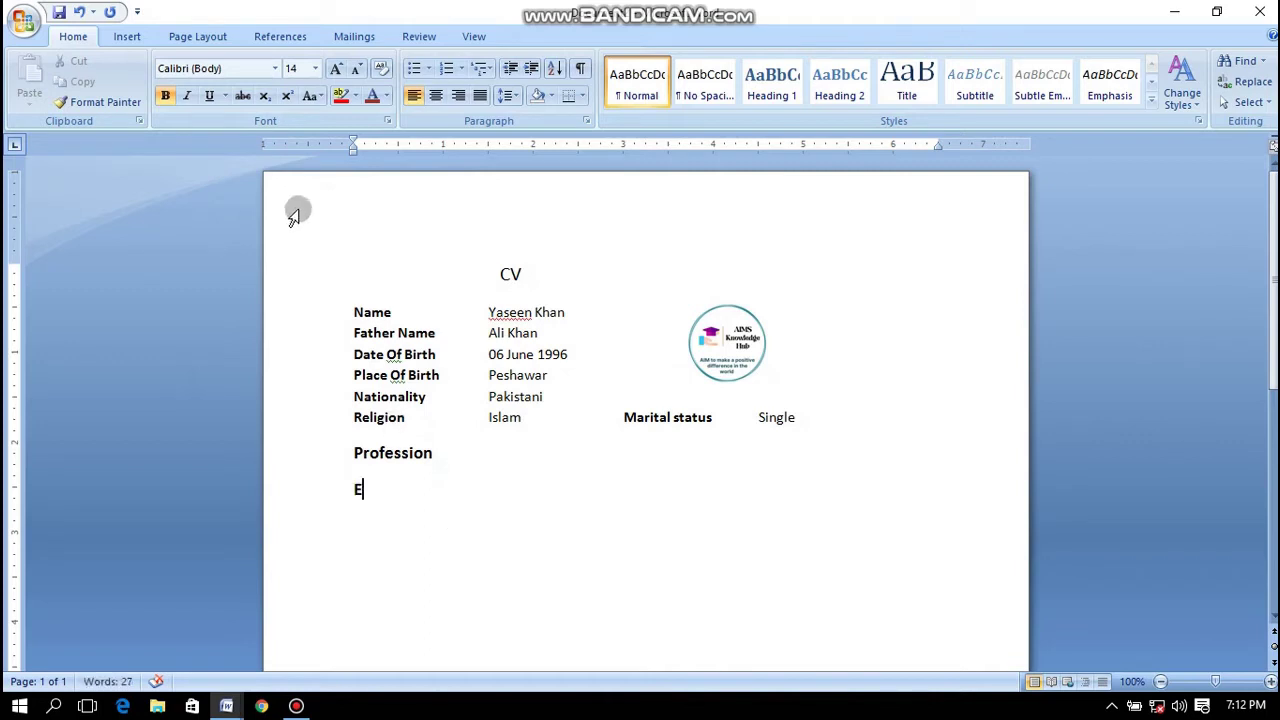
left_click(165, 95)
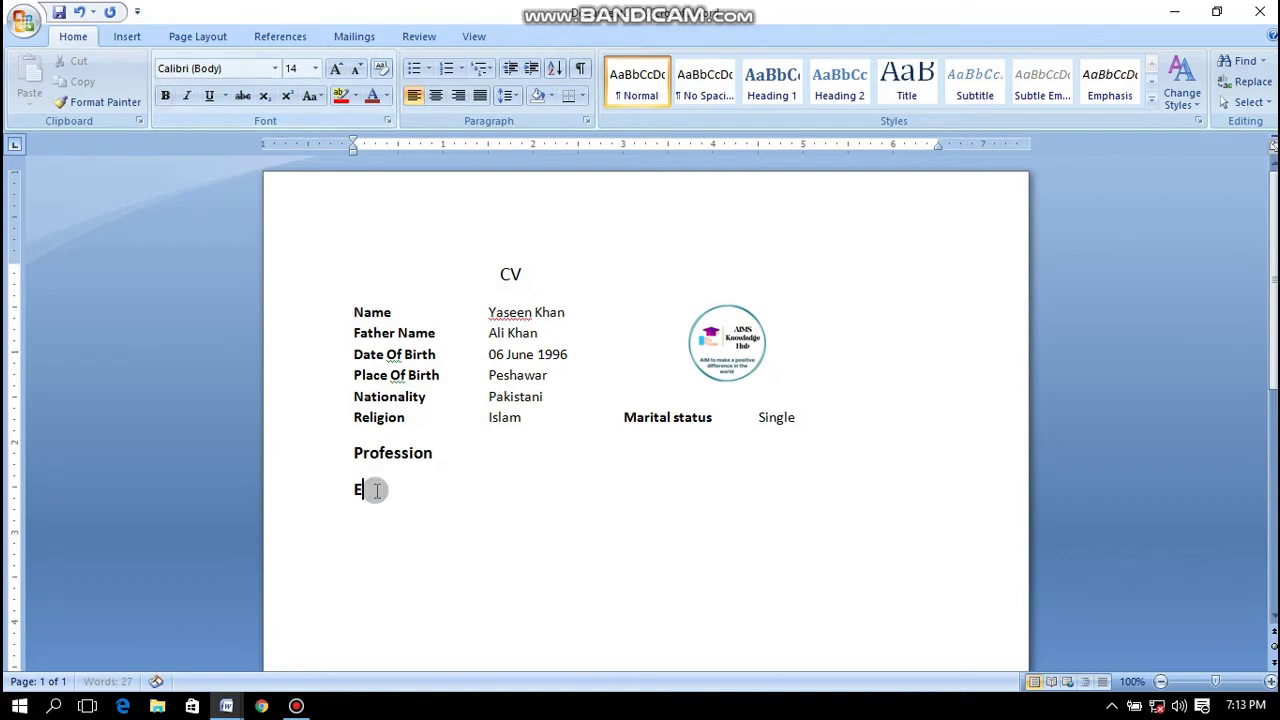
key("BackSpace")
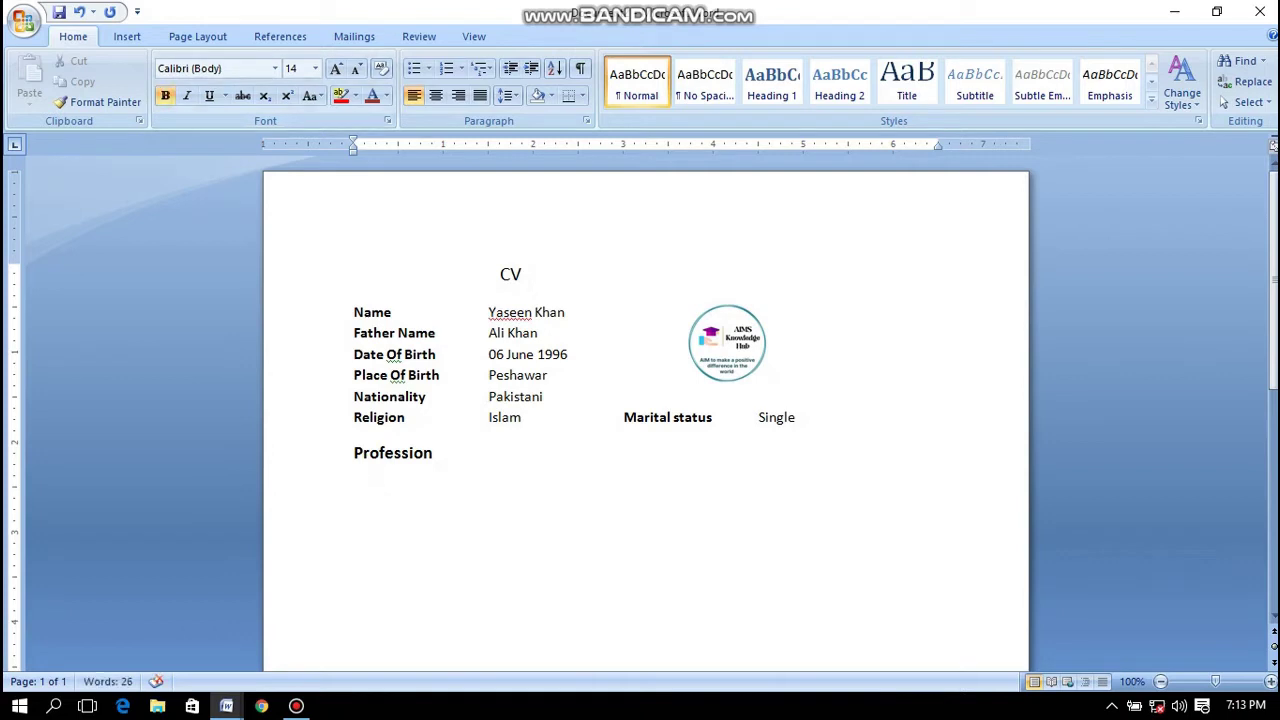
- Turn off bold and enter Electrical Engineer and Computer Operator on separate lines, fixing typos
left_click(165, 95)
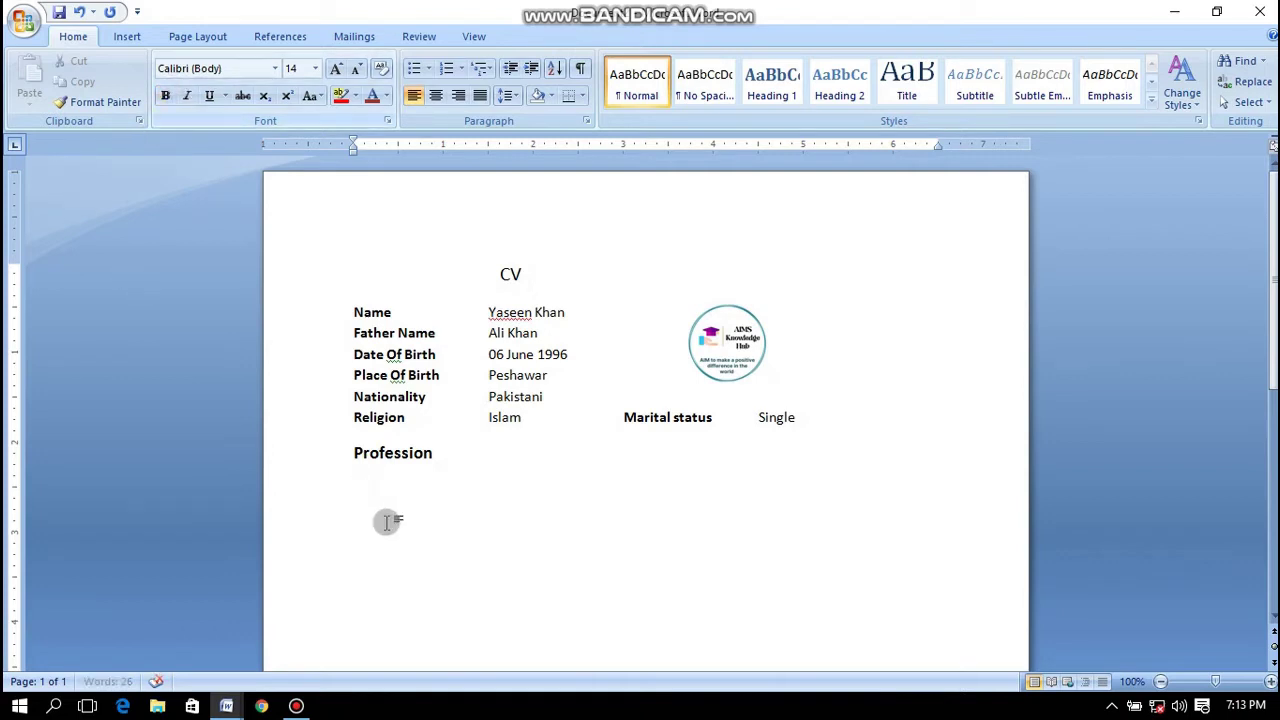
type("El")
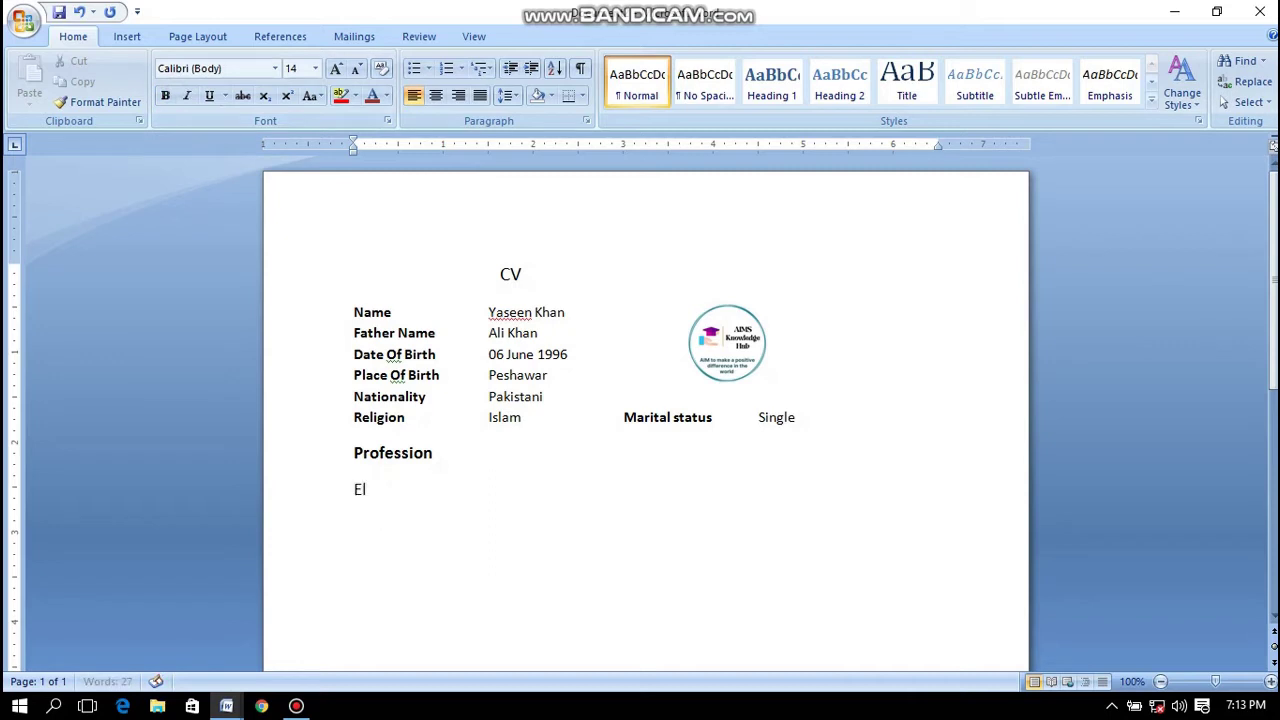
type("ectric")
type("al")
type(" Engi")
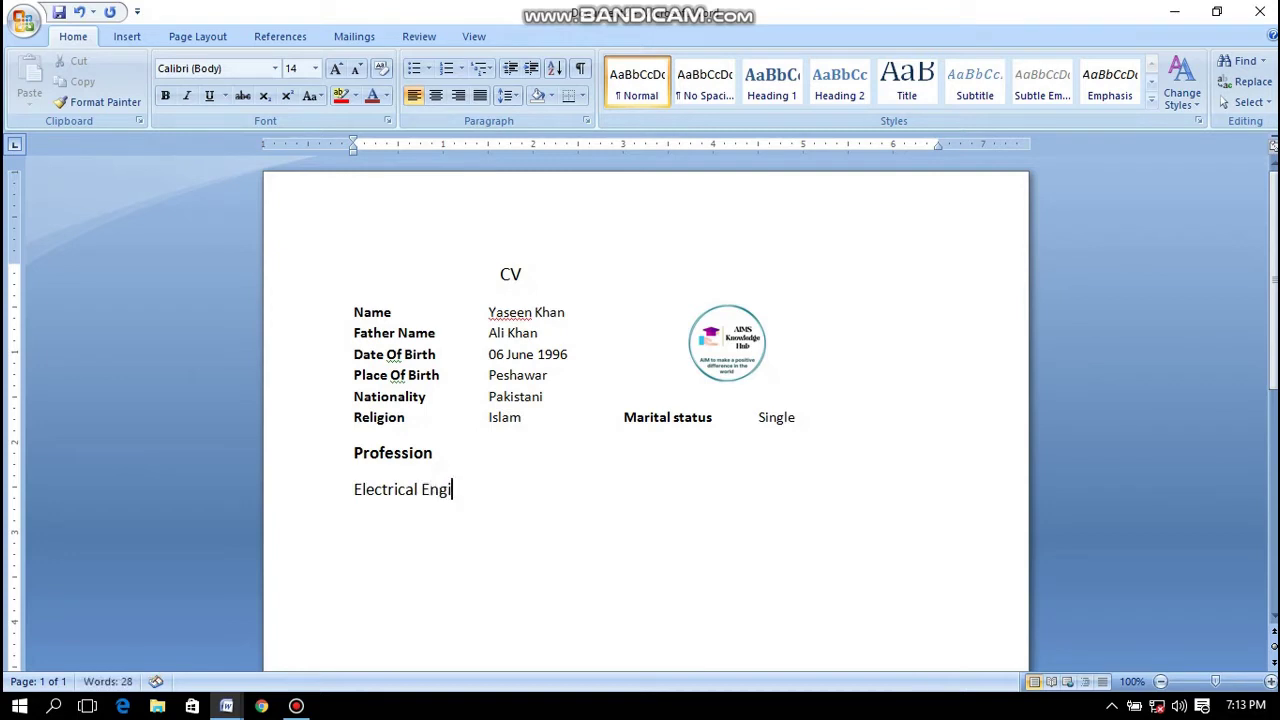
type("neer")
type("Co")
type("mpu")
type("ter")
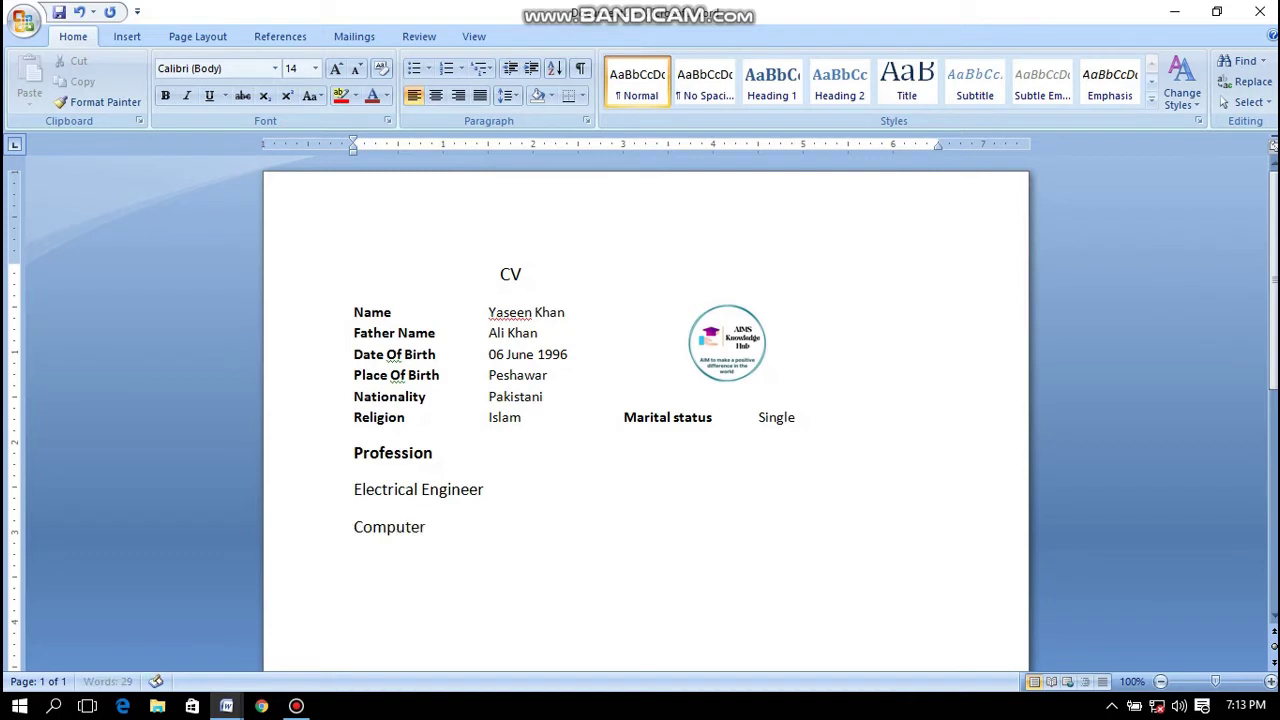
type(" Opert")
type("aot")
key("BackSpace")
type("ot")
key("BackSpace")
type("r")
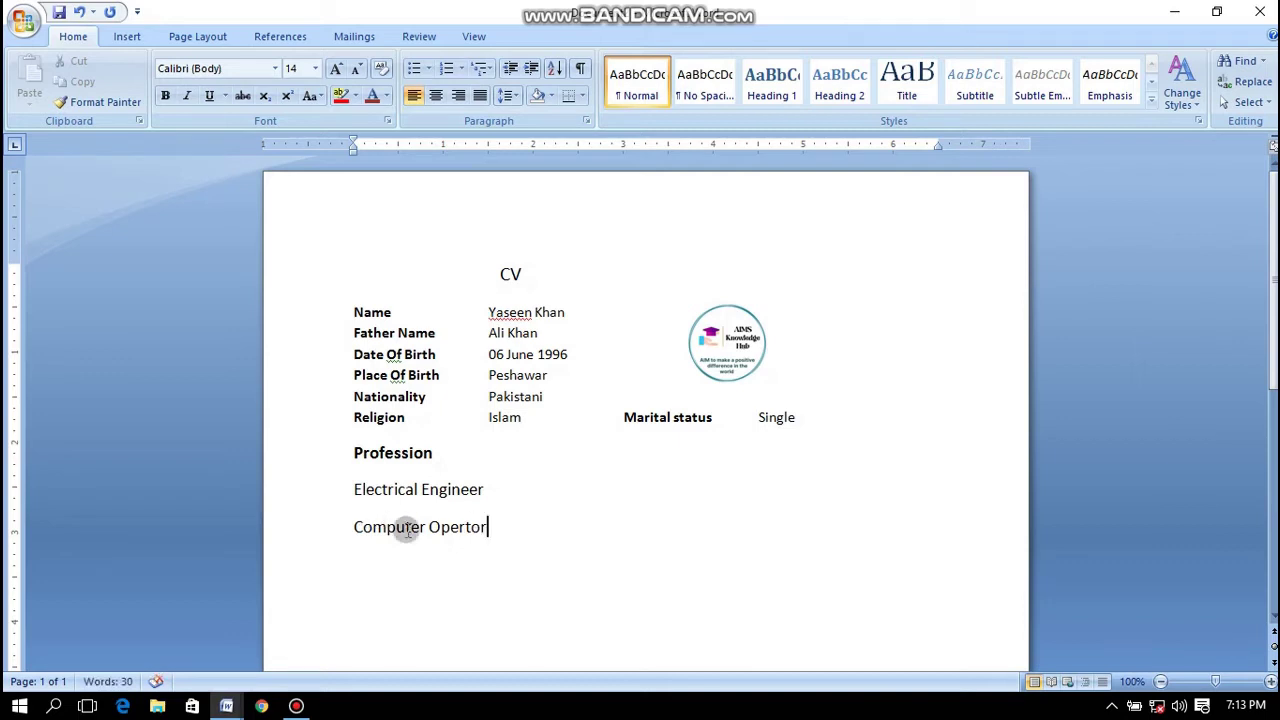
left_click(464, 527)
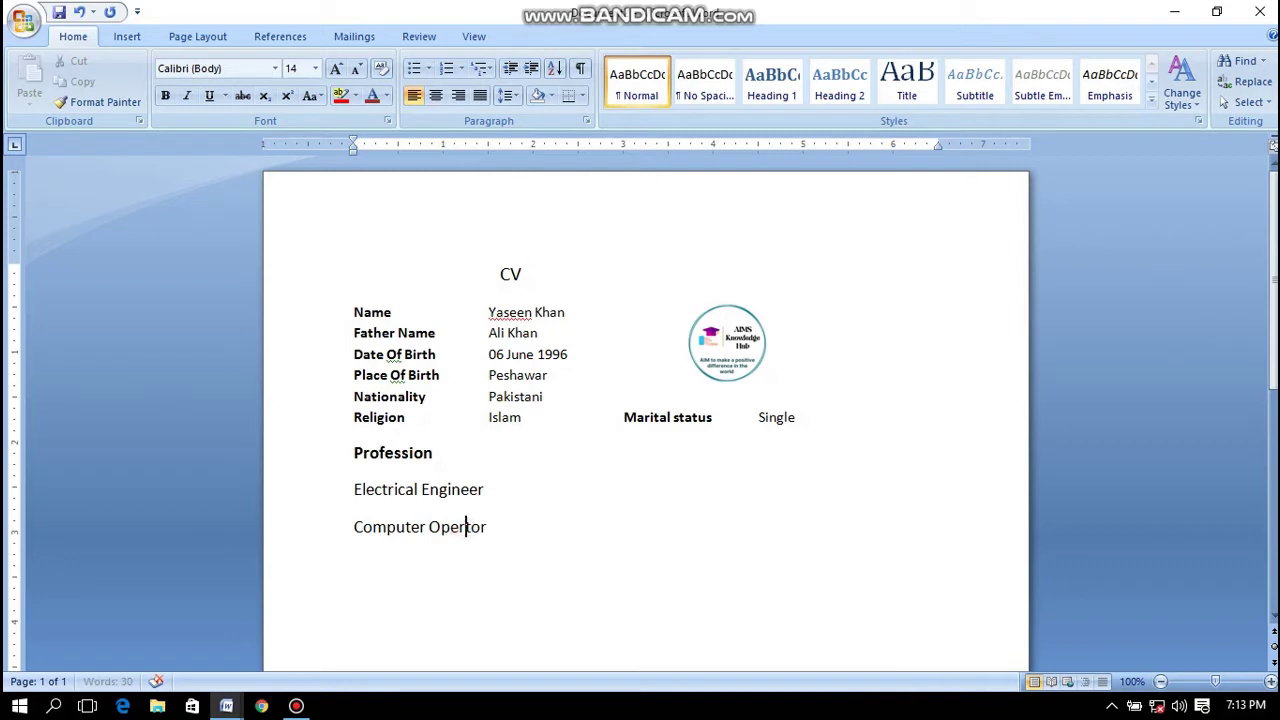
type("a")
left_click(501, 530)
- Add a third line reading 'Proficient in Ms Word', correcting the misspellings
type("Prof")
type("iciant")
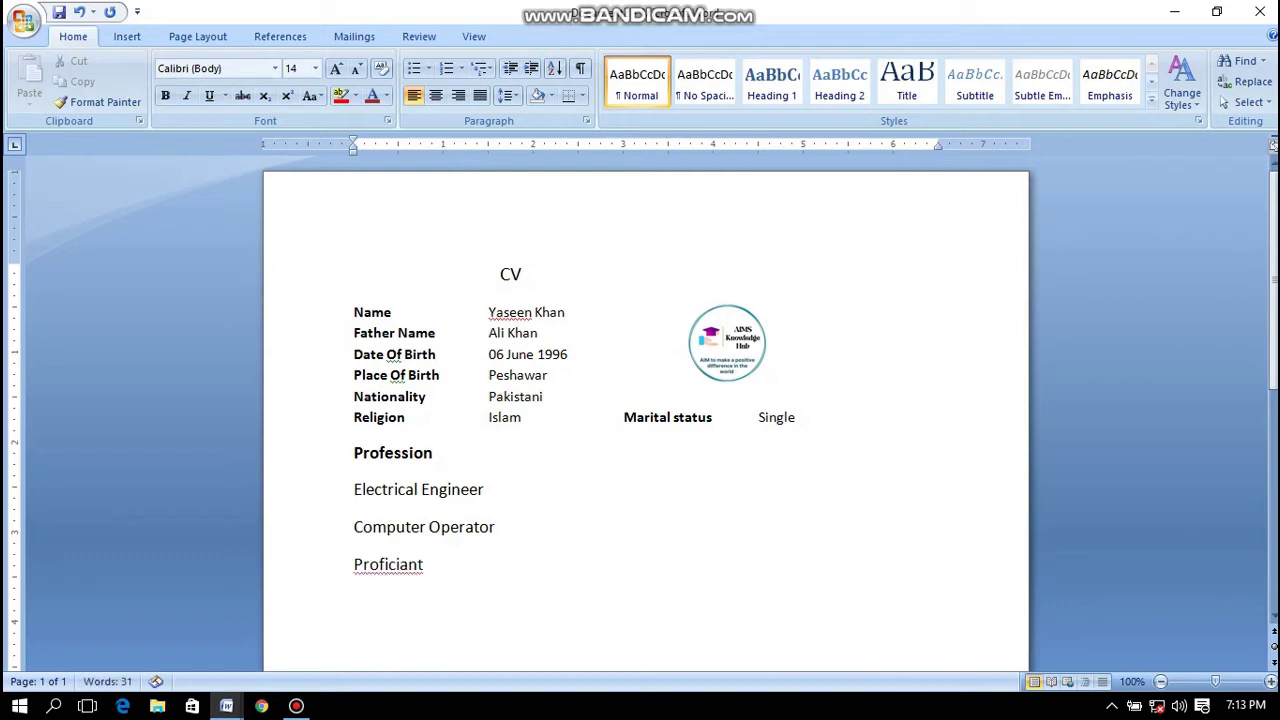
type(" i")
key("BackSpace")
key("BackSpace")
key("BackSpace")
key("BackSpace")
key("BackSpace")
type("e")
type("nt")
key("BackSpace")
type("in")
type(" m")
key("BackSpace")
type("Ms")
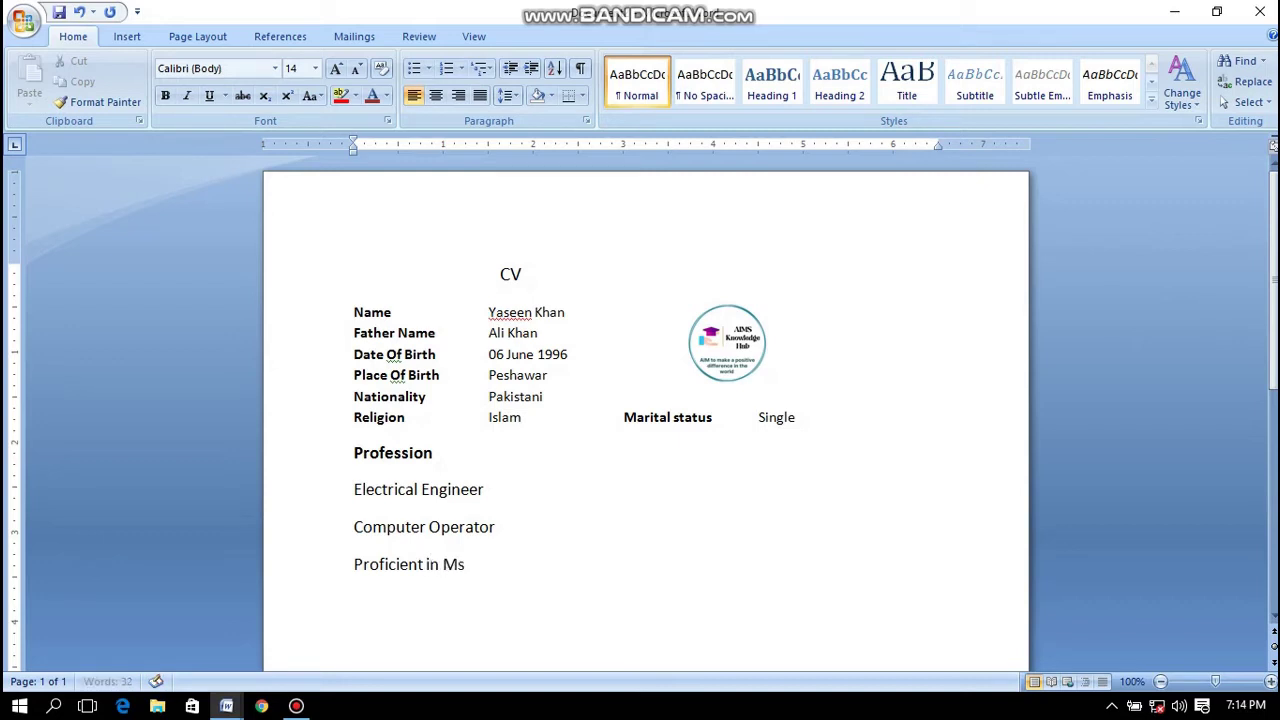
type(" Word")
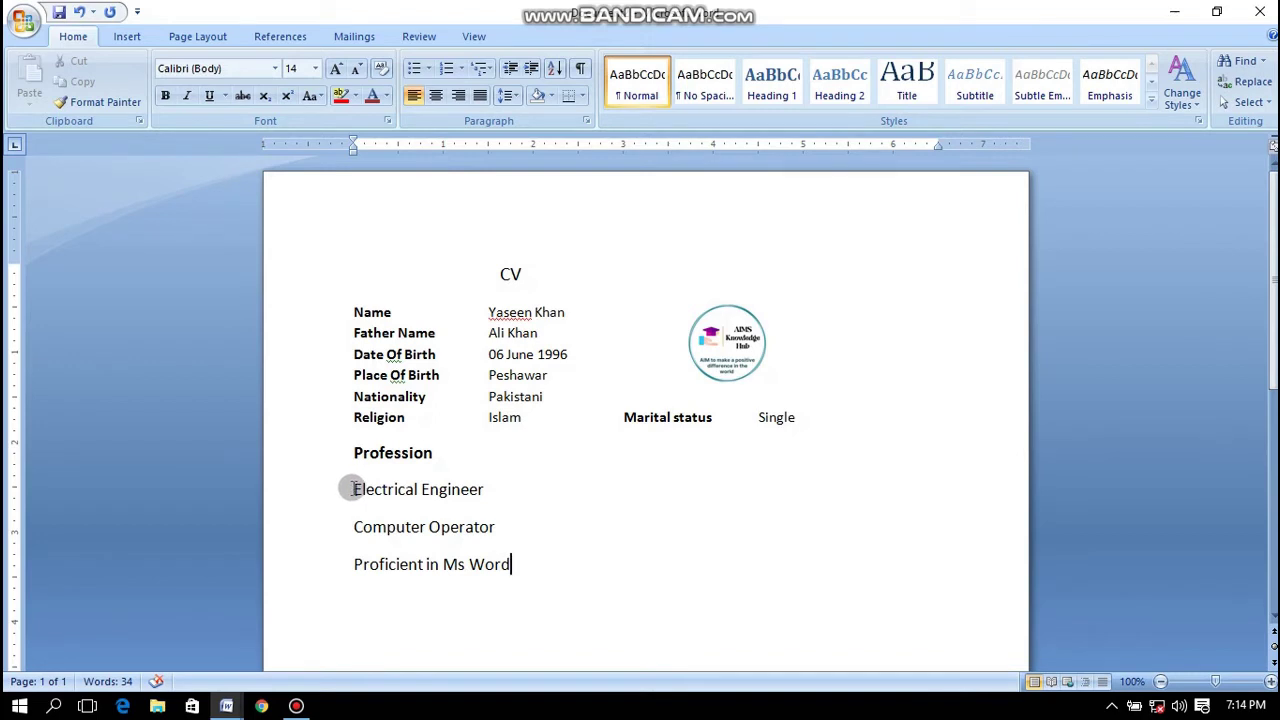
- Bullet Electrical Engineer, Computer Operator and Proficient in Ms Word, then end the list
left_click_drag(353, 488, 495, 564)
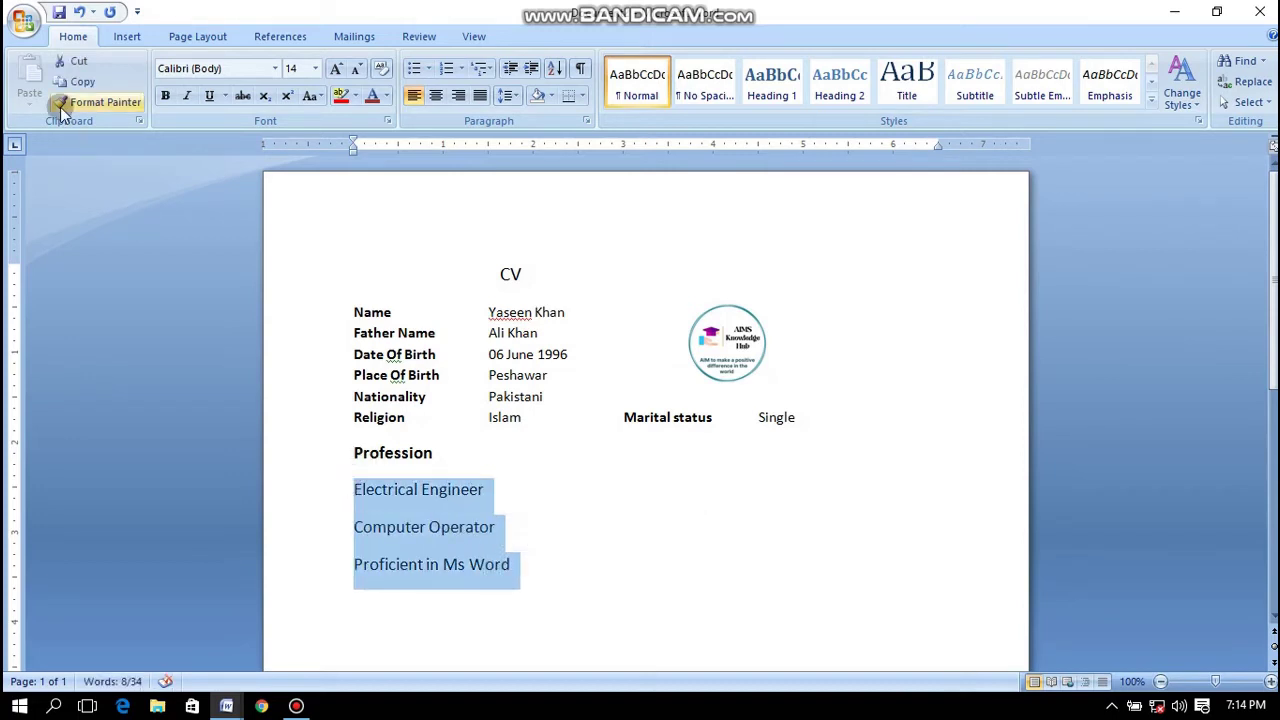
left_click(414, 68)
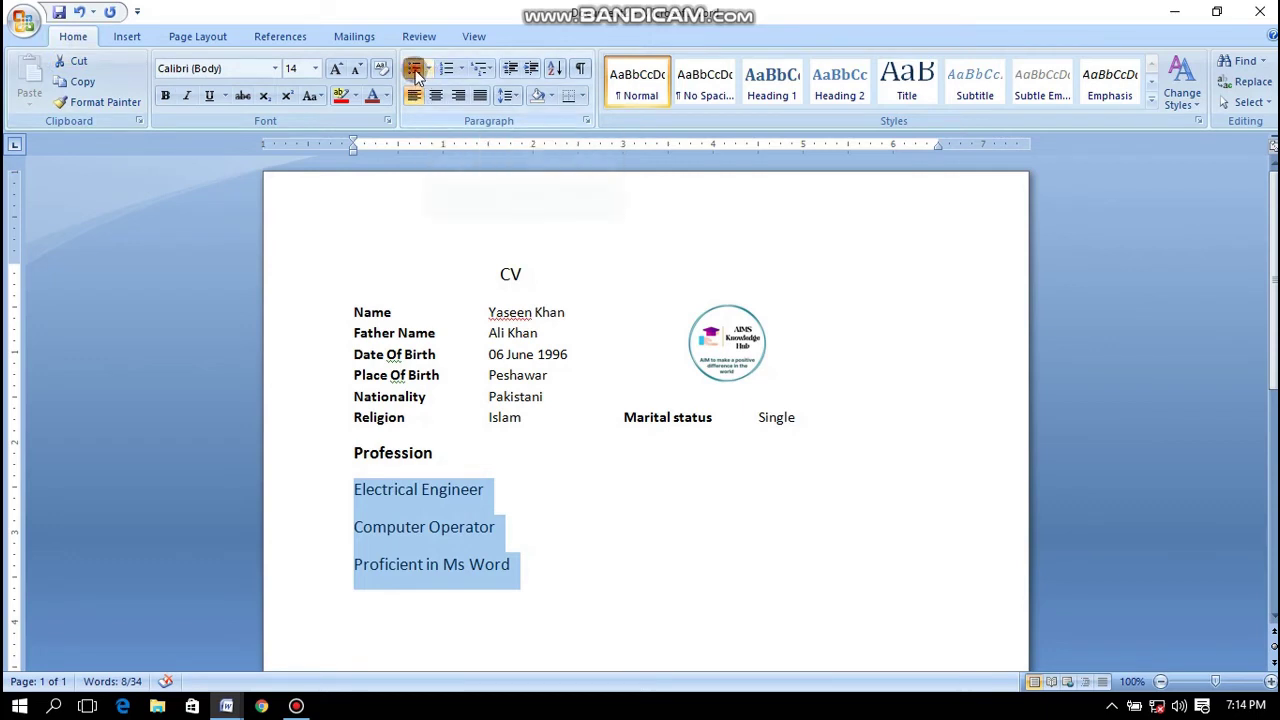
left_click(654, 561)
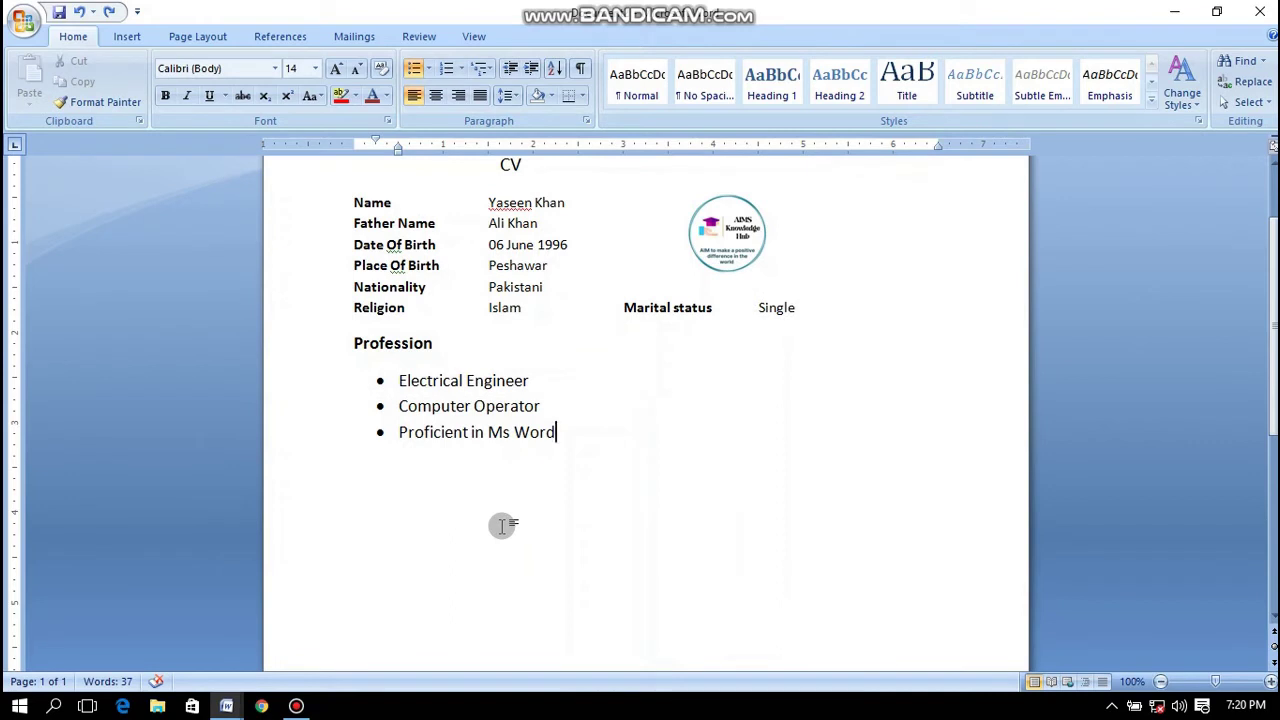
key("Return")
key("Return")
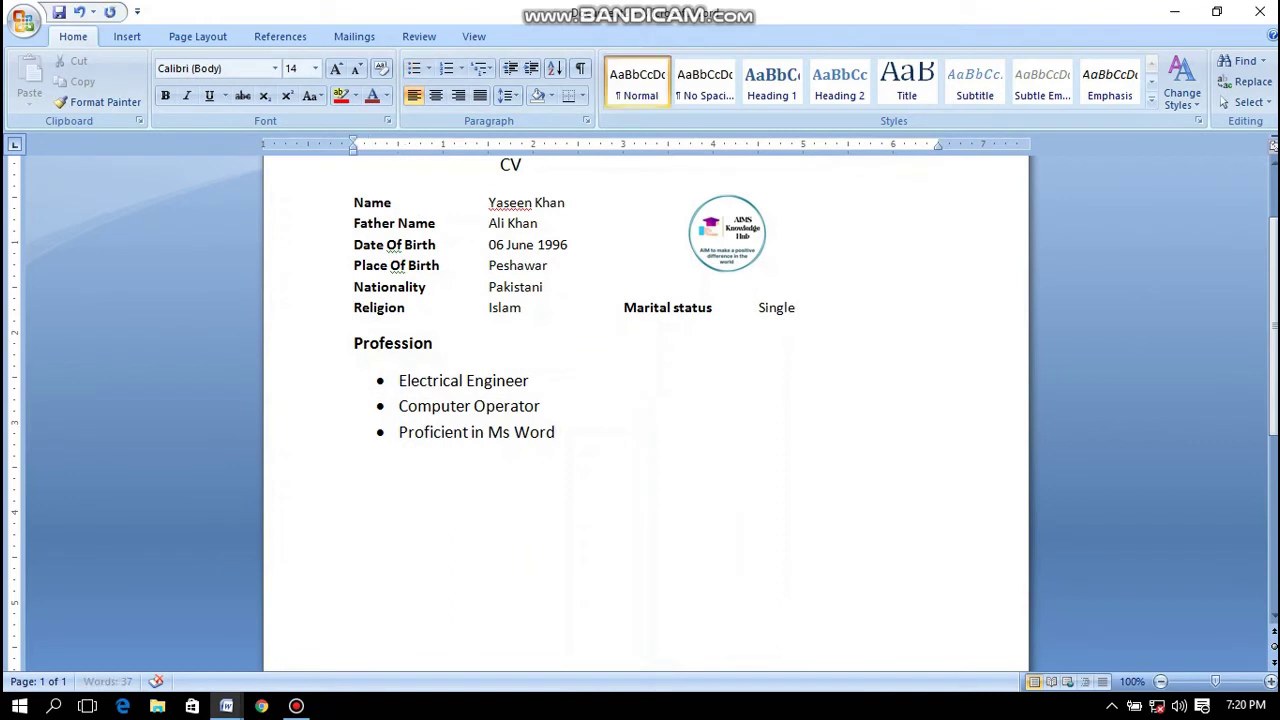
- Type a bold Contact heading, fixing its spelling, and leave the next line unbolded
type("Con")
type("atc")
key("BackSpace")
key("BackSpace")
key("BackSpace")
key("BackSpace")
type("tact")
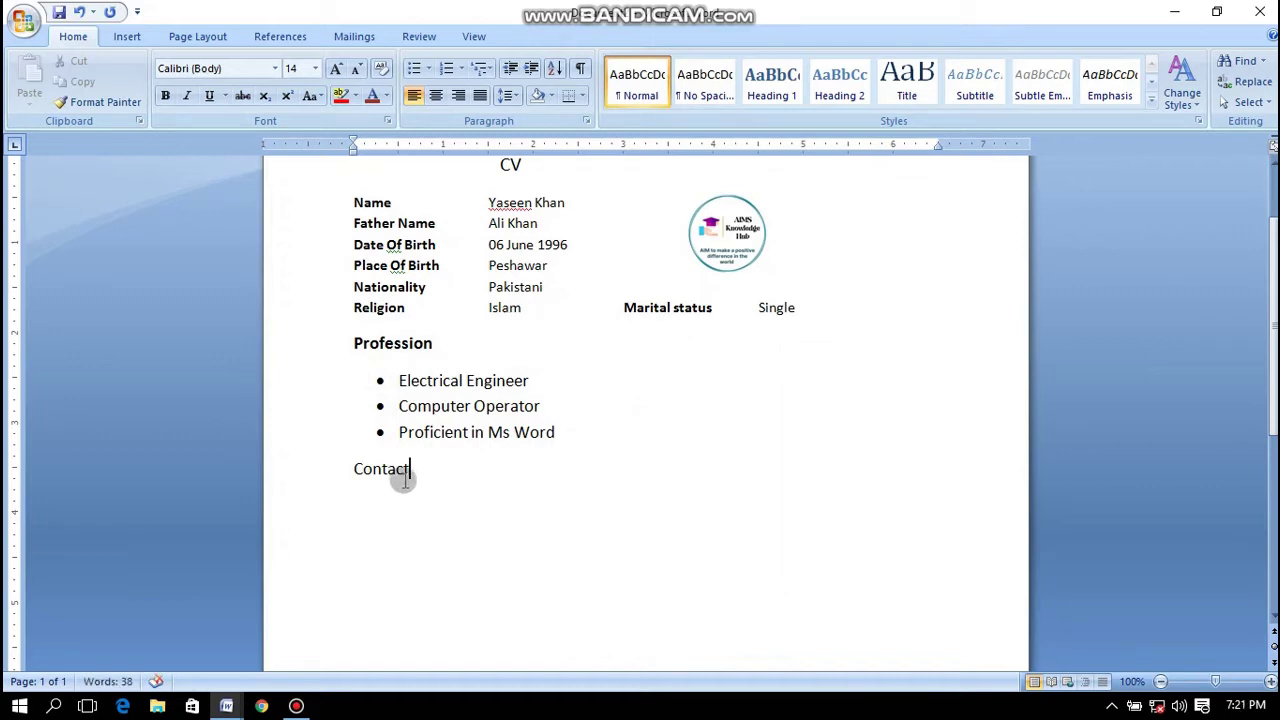
mouse_move(405, 468)
left_mouse_down()
mouse_move(420, 474)
mouse_move(352, 468)
left_mouse_up()
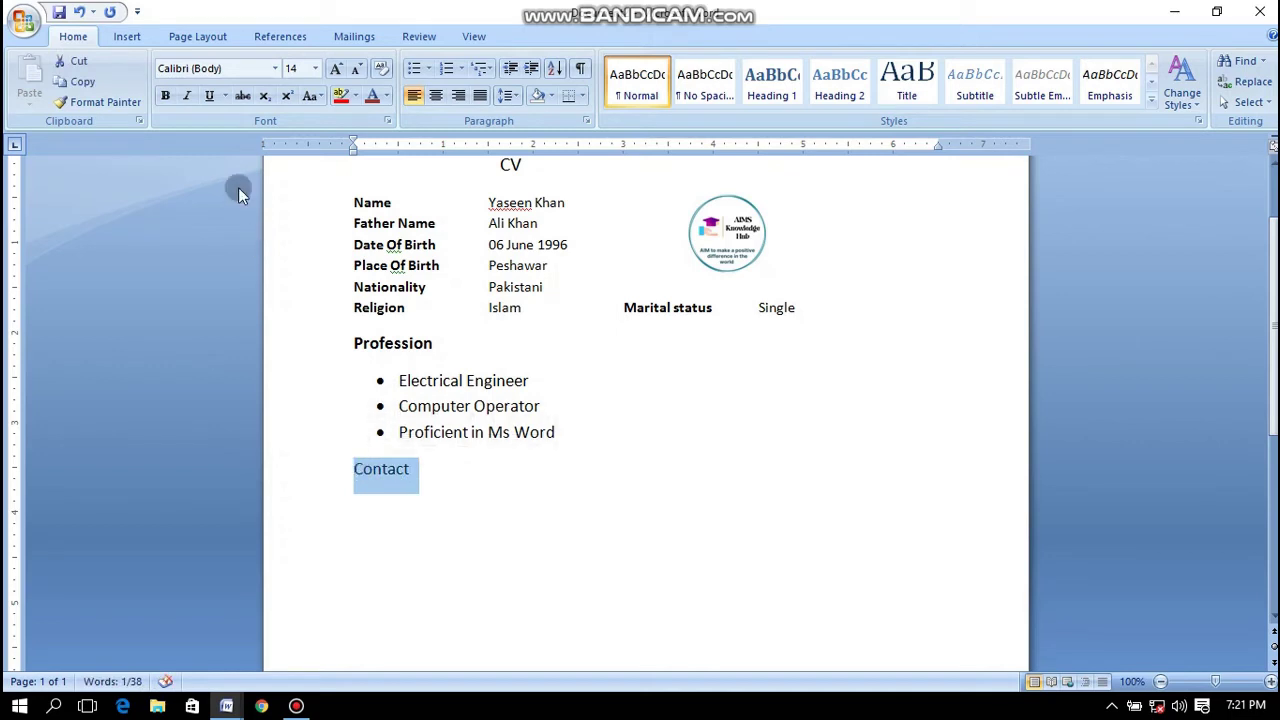
left_click(165, 95)
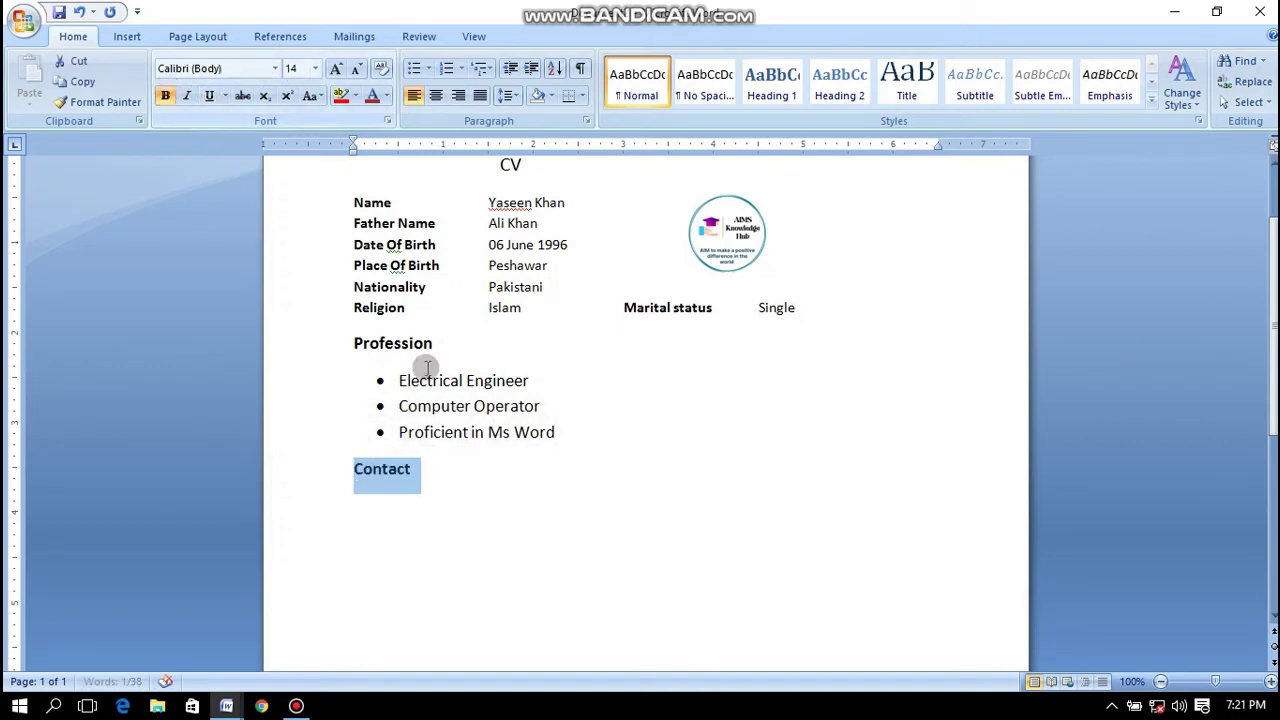
left_click(453, 487)
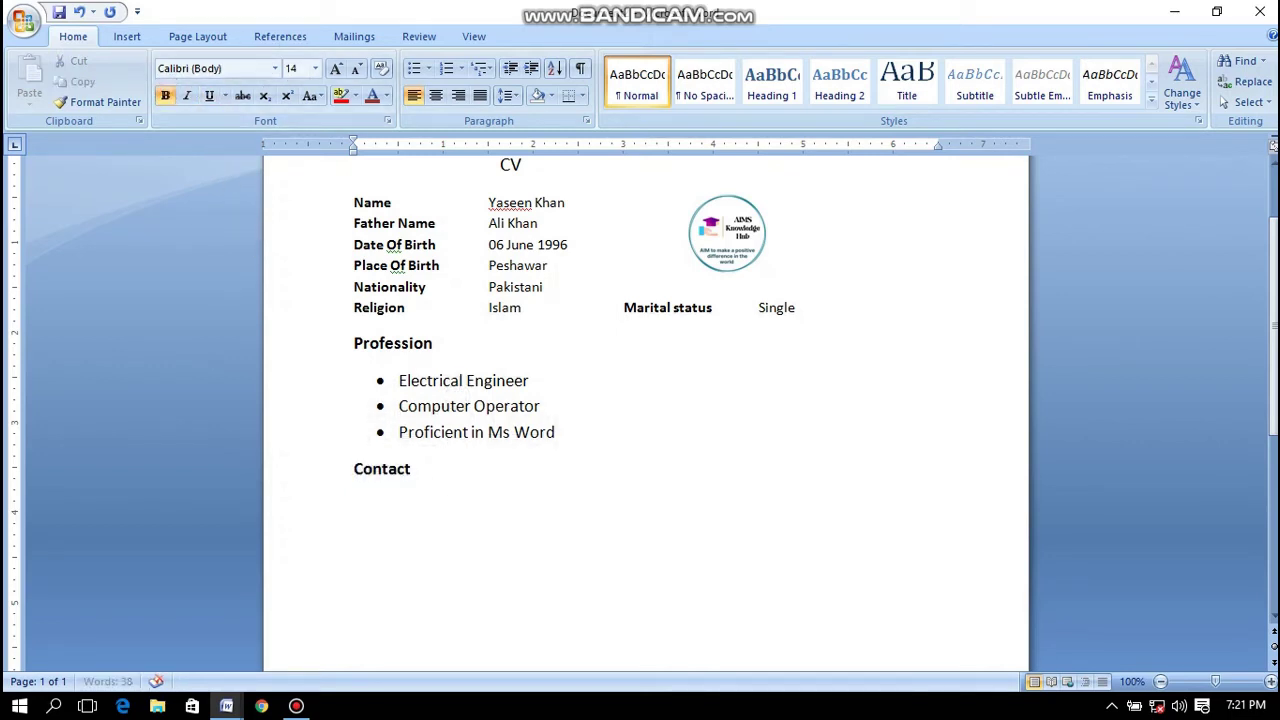
key("Return")
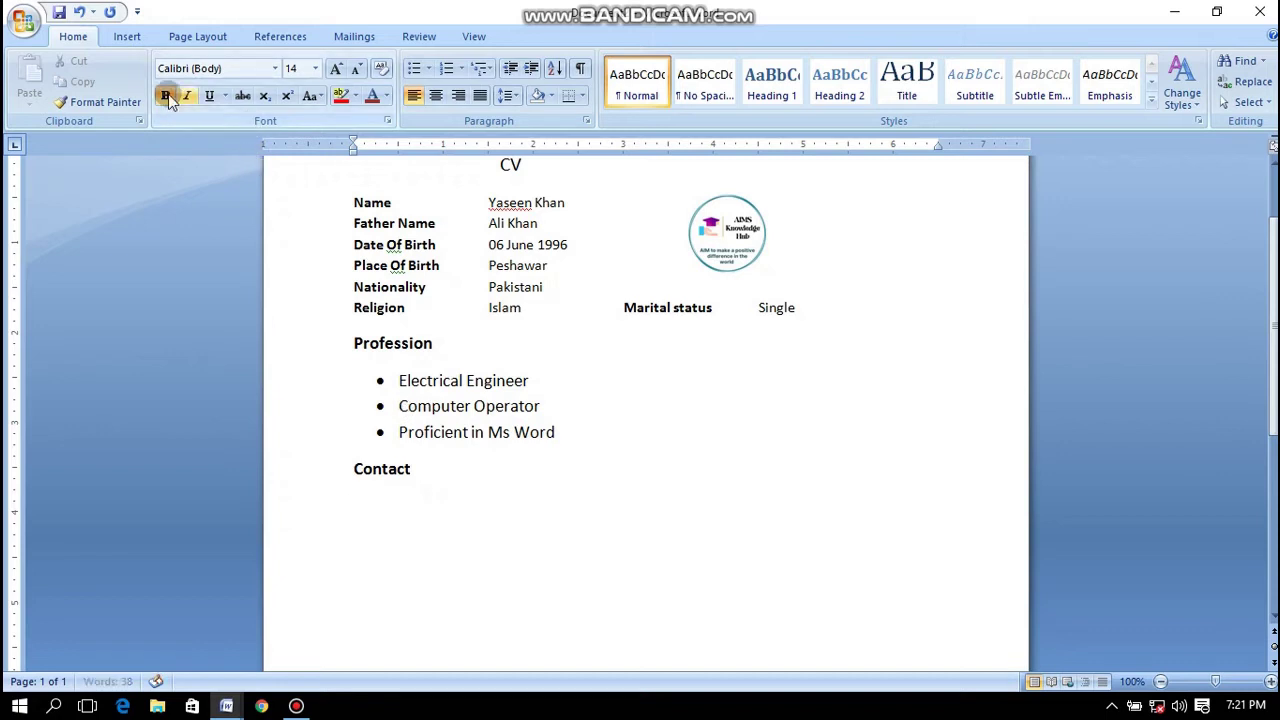
left_click(166, 93)
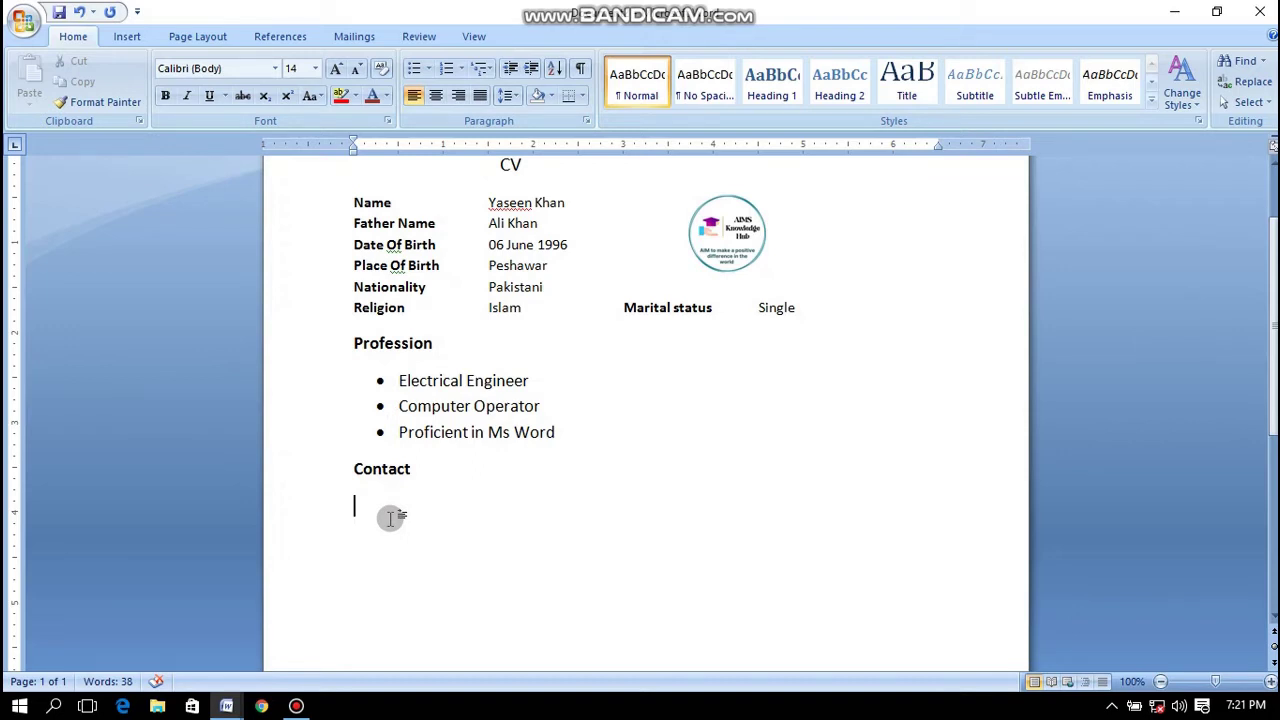
- Type 'Cell No' with the phone number, then 'Email' with the e-mail address, tab-separated
type("Cell")
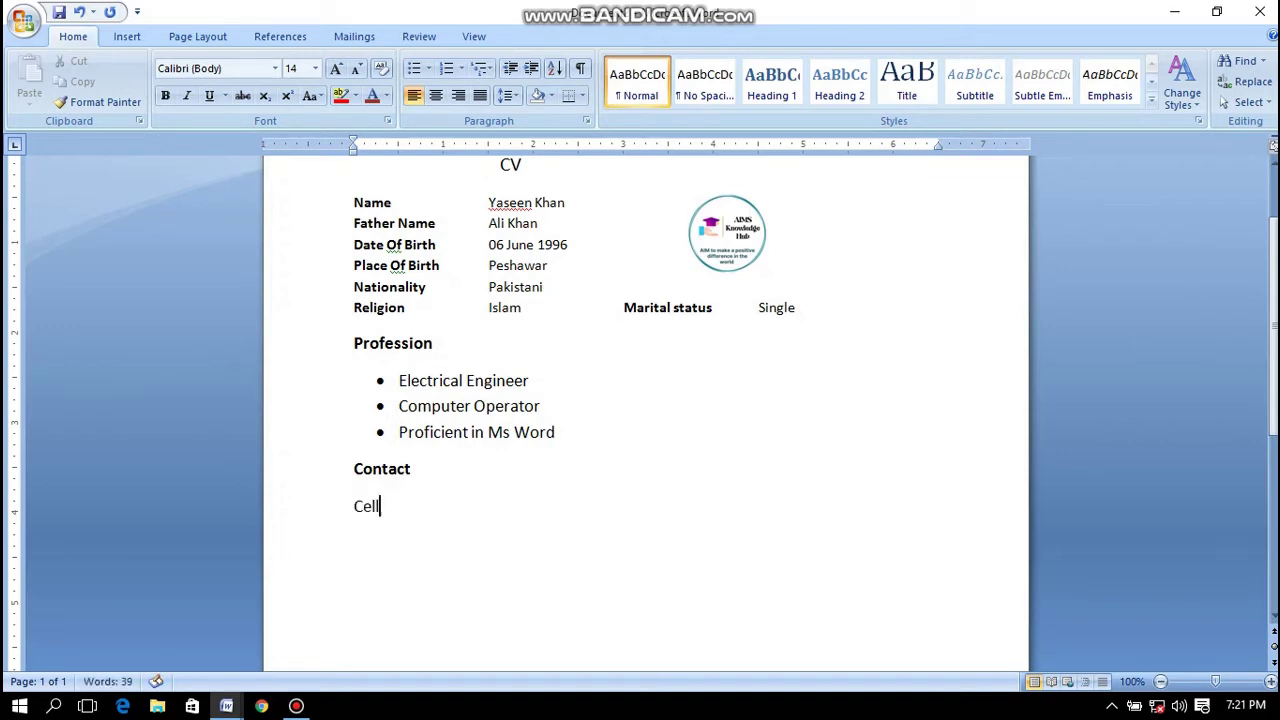
type(" No")
key("Tab")
type("0344")
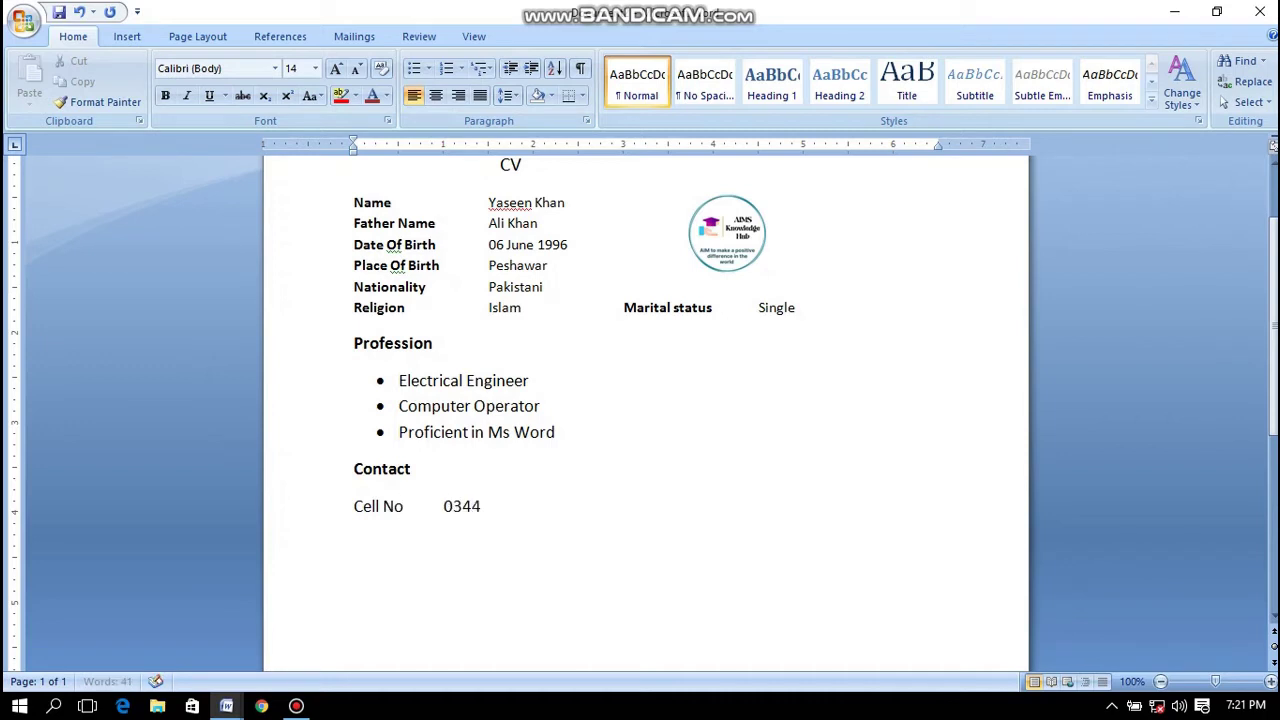
type("-")
type("99999")
type("99")
key("Tab")
type("Em")
type("ail")
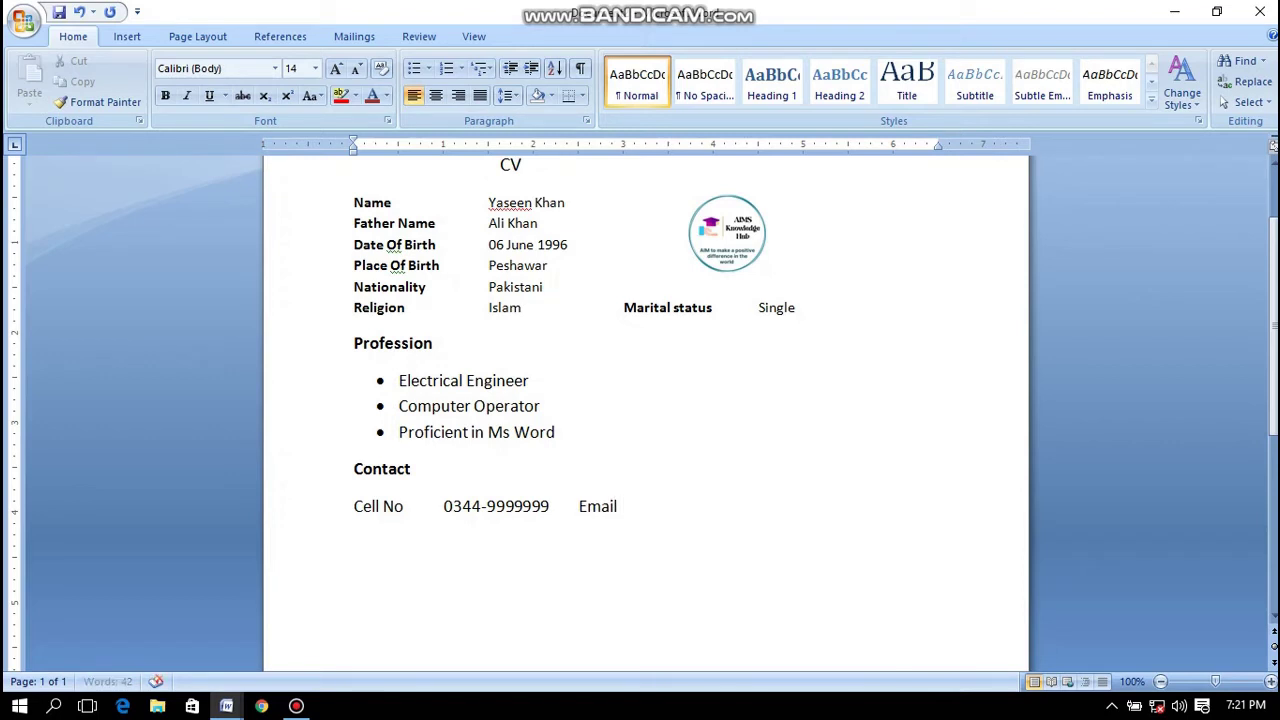
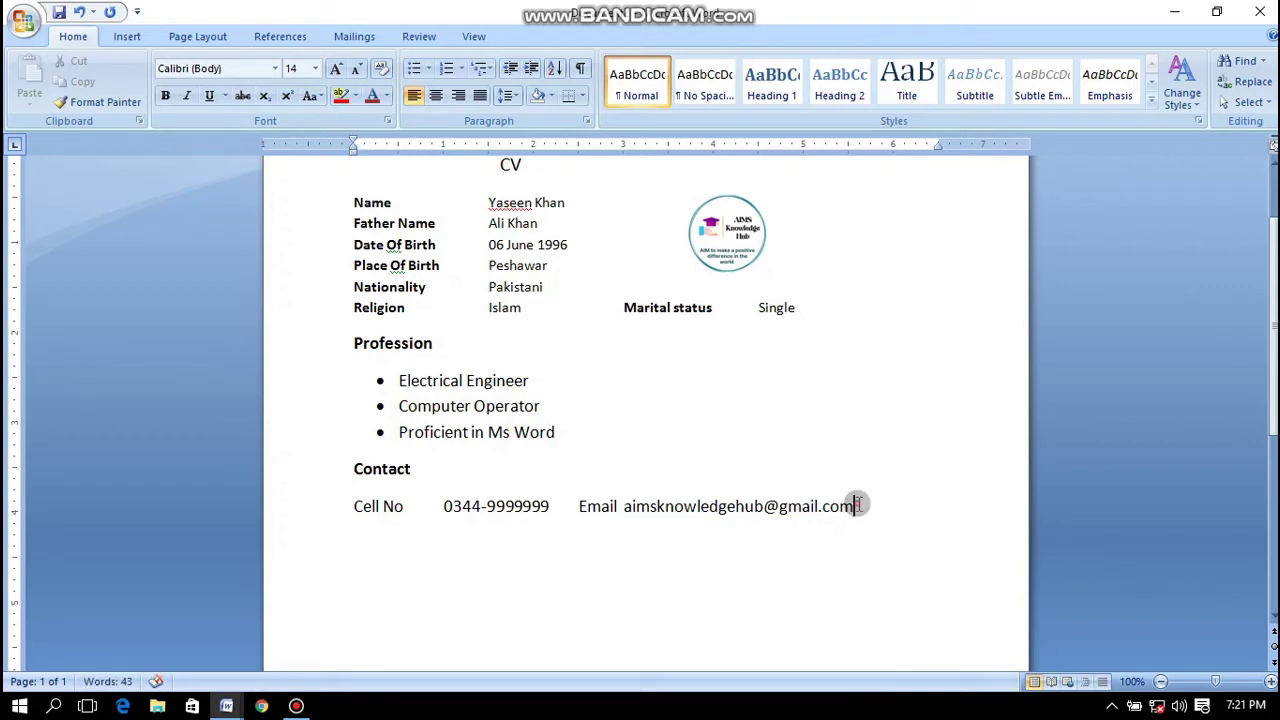
- Set the contact line to size 12 and bold the Cell No and Email labels
left_click_drag(853, 506, 357, 506)
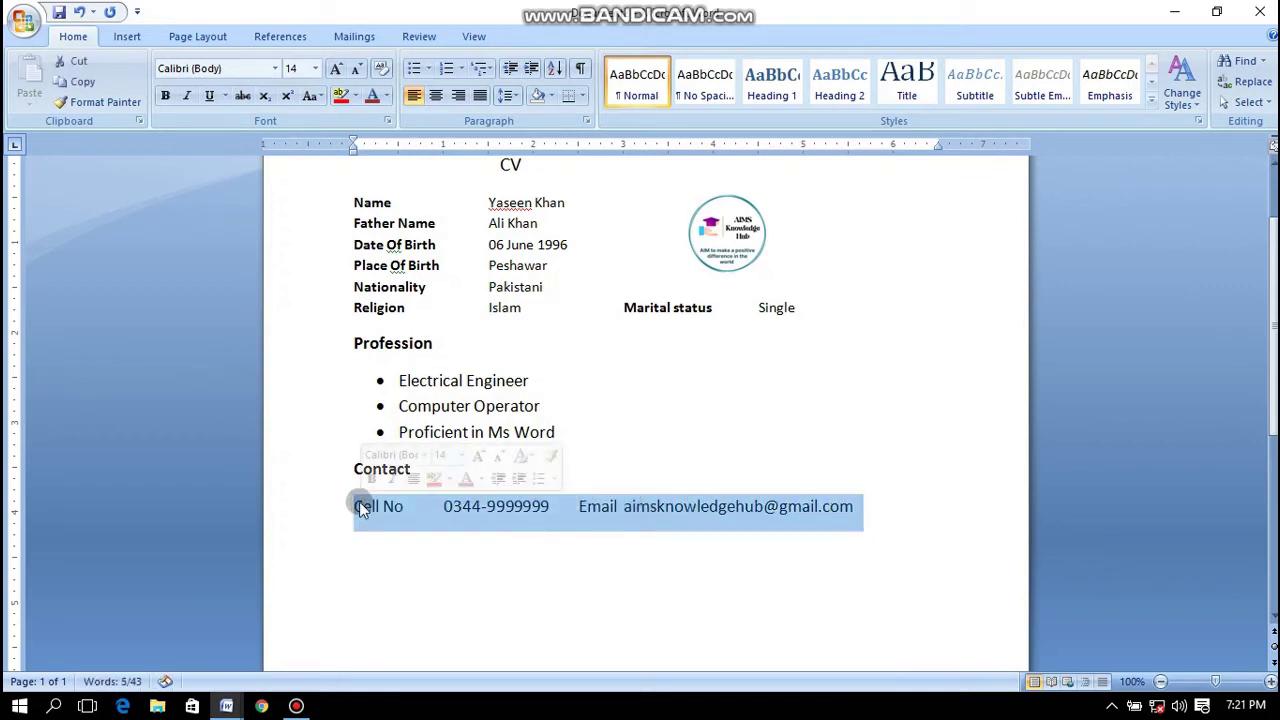
left_click(315, 68)
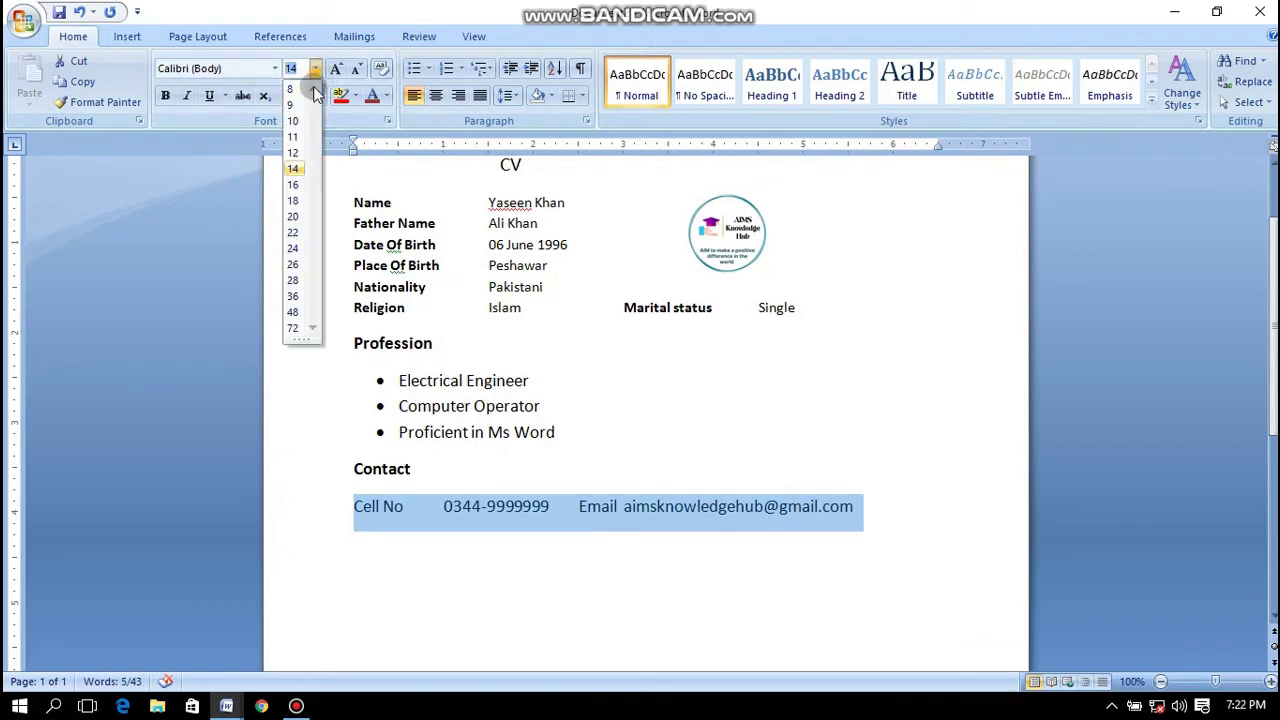
left_click(295, 155)
left_click(395, 503)
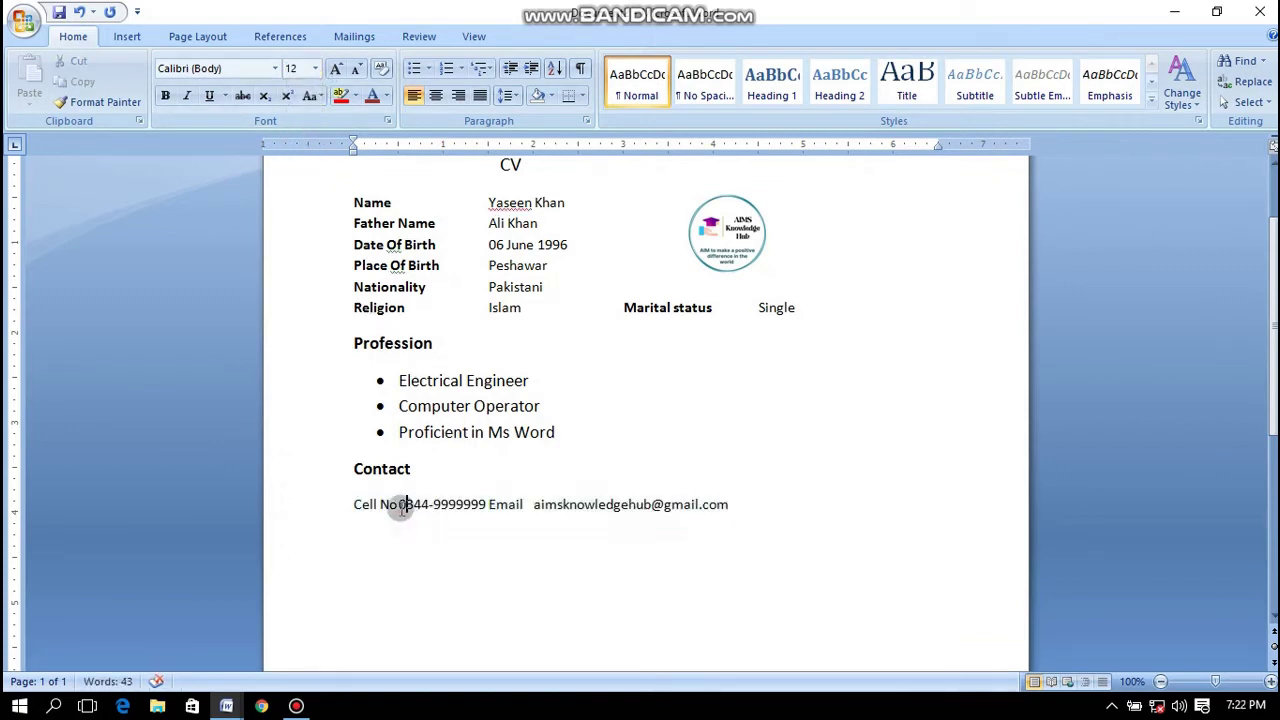
left_click_drag(397, 504, 354, 505)
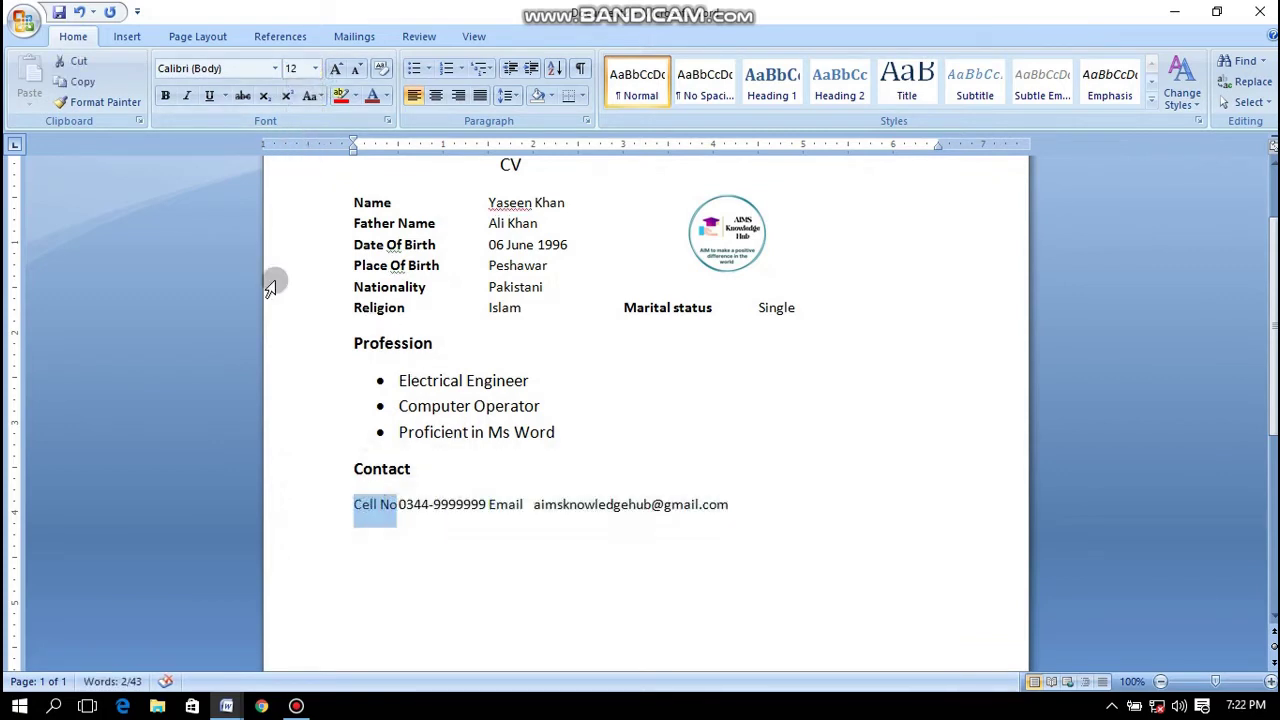
left_click(165, 95)
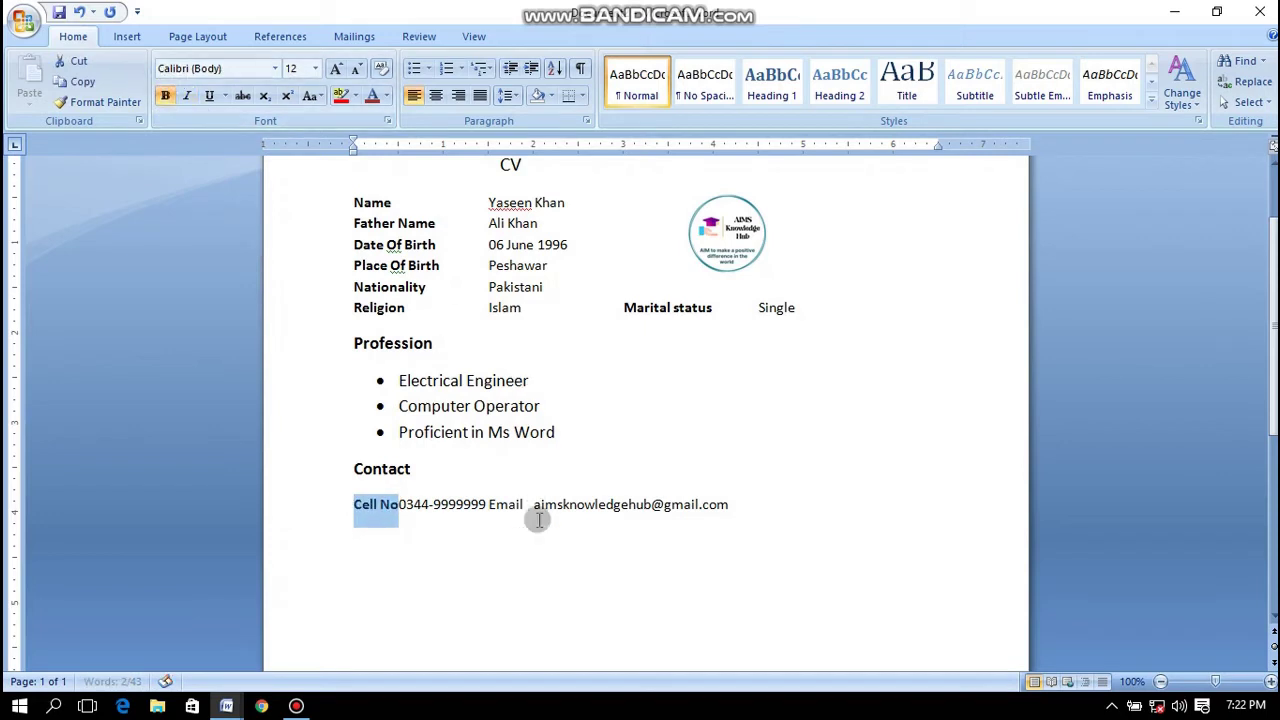
left_click_drag(523, 504, 488, 504)
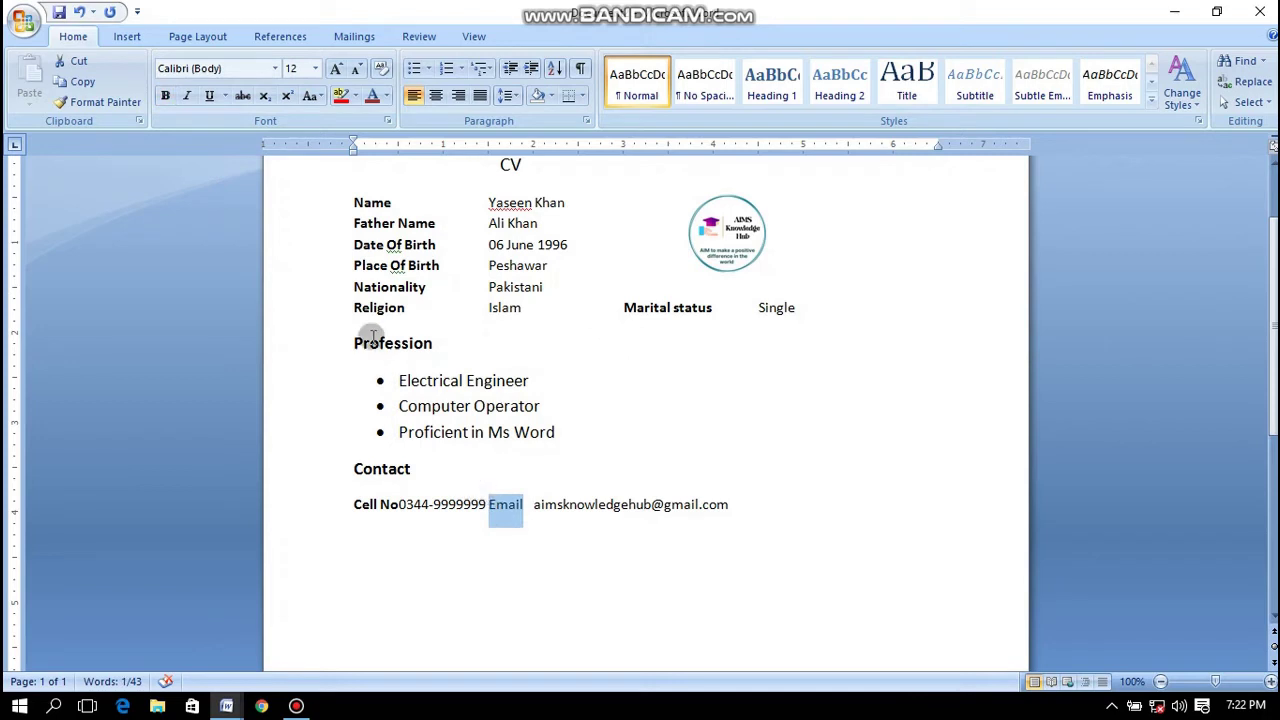
left_click(165, 95)
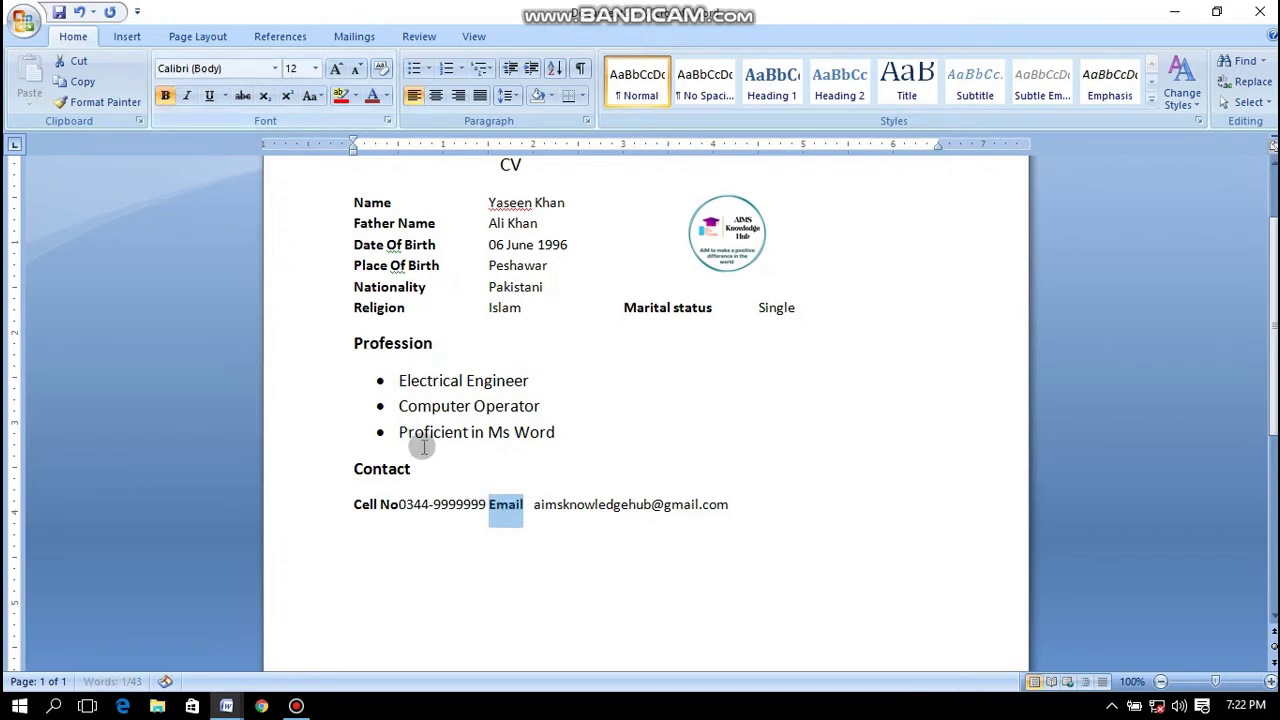
- Add extra tabs after Cell No and before Email, turning the address into a link
left_click(400, 504)
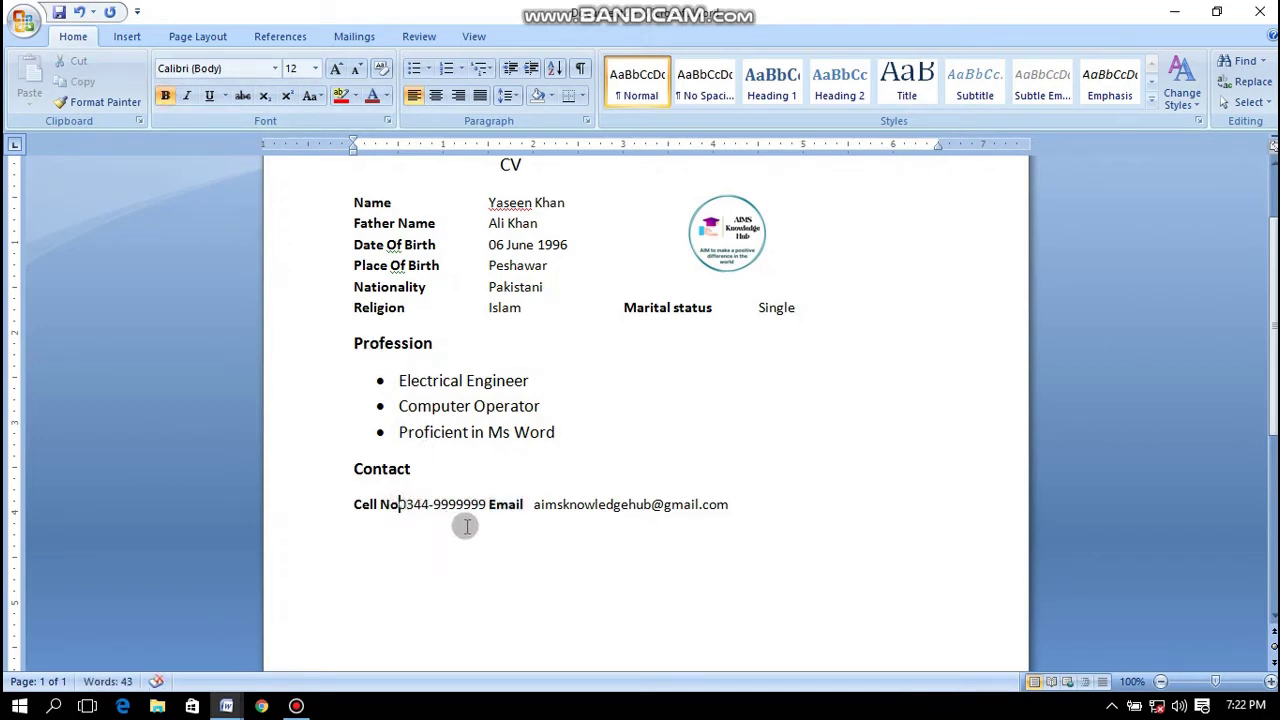
key("Tab")
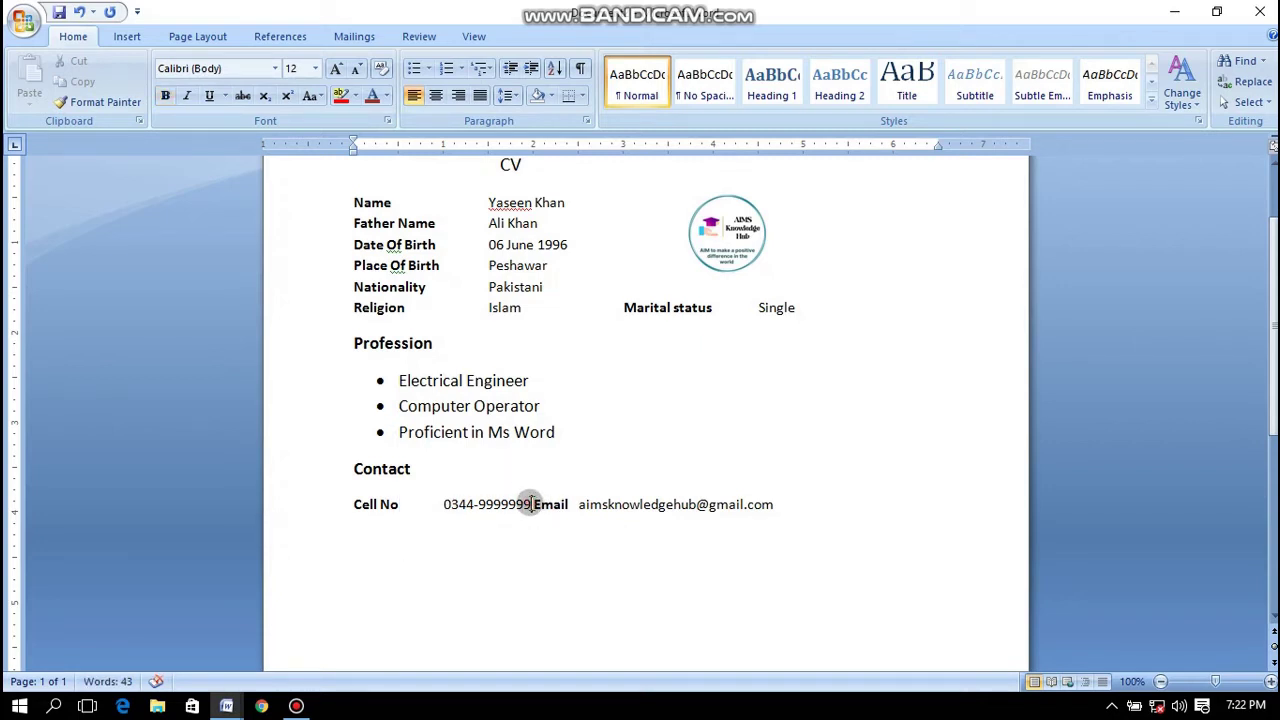
left_click(531, 504)
key("Tab")
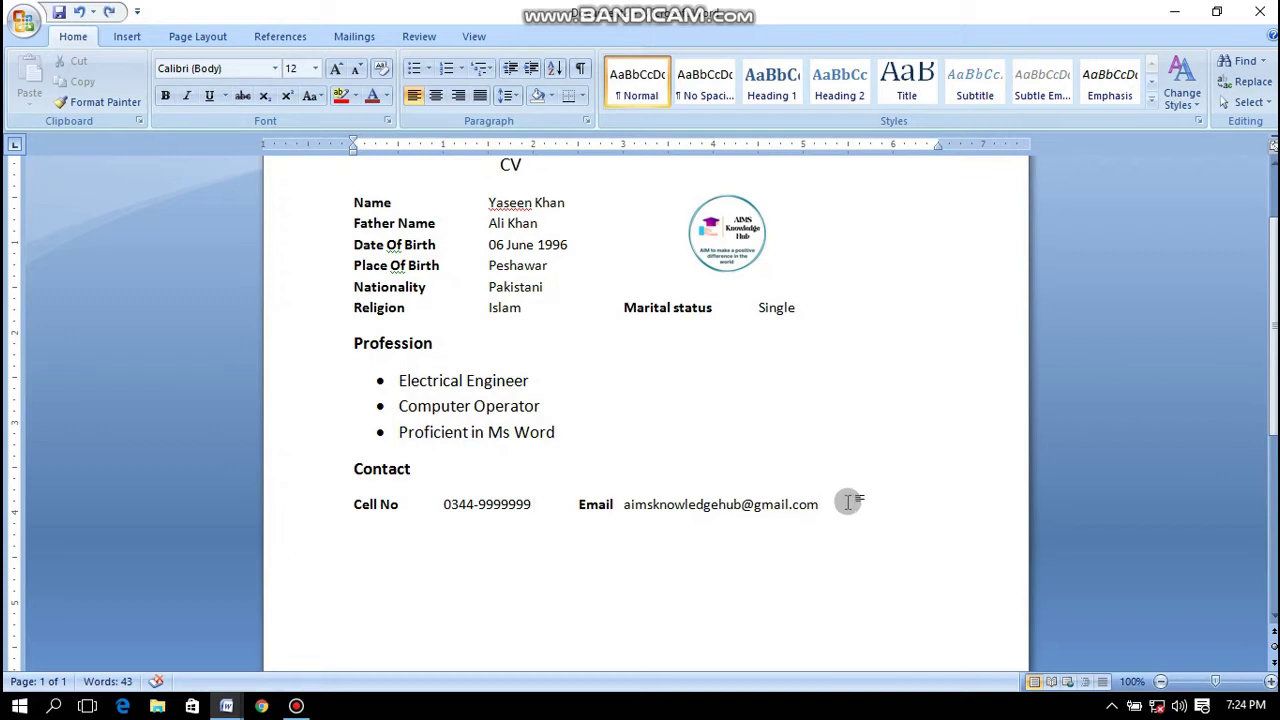
key("space")
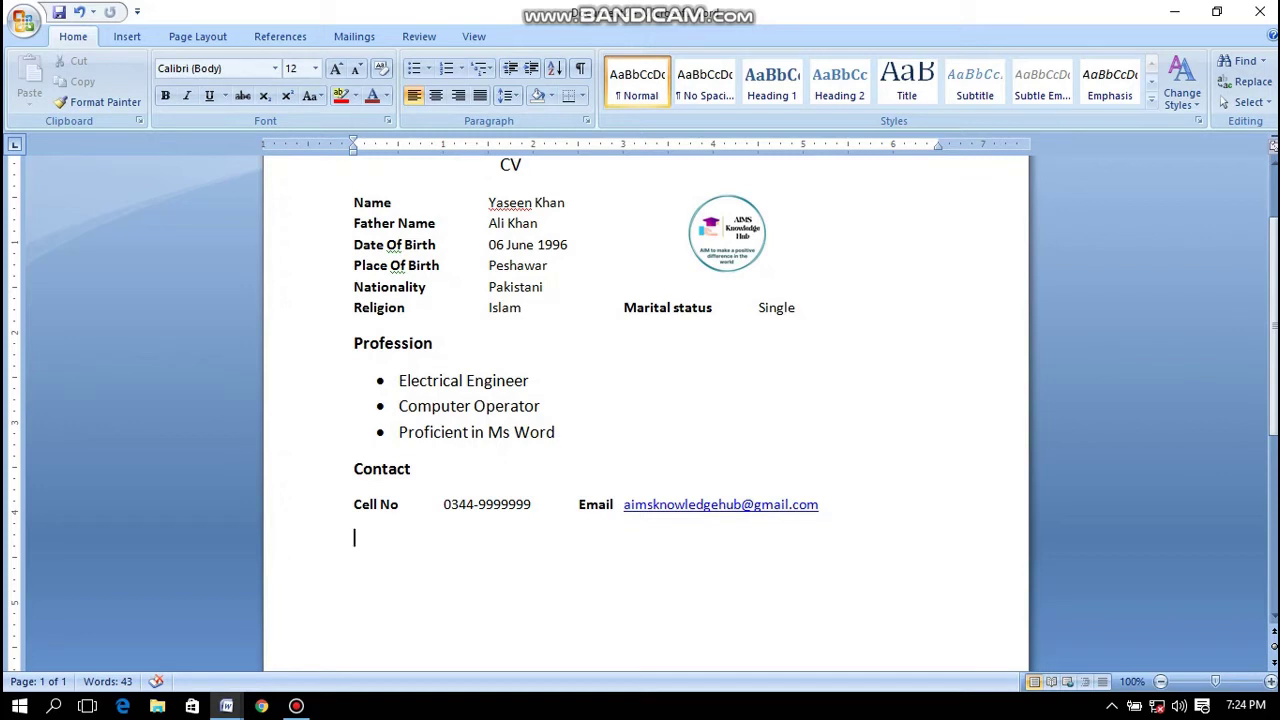
- Type Languages as a bold 14-point heading, leaving the next line plain 12 point
type("La")
type("nguage")
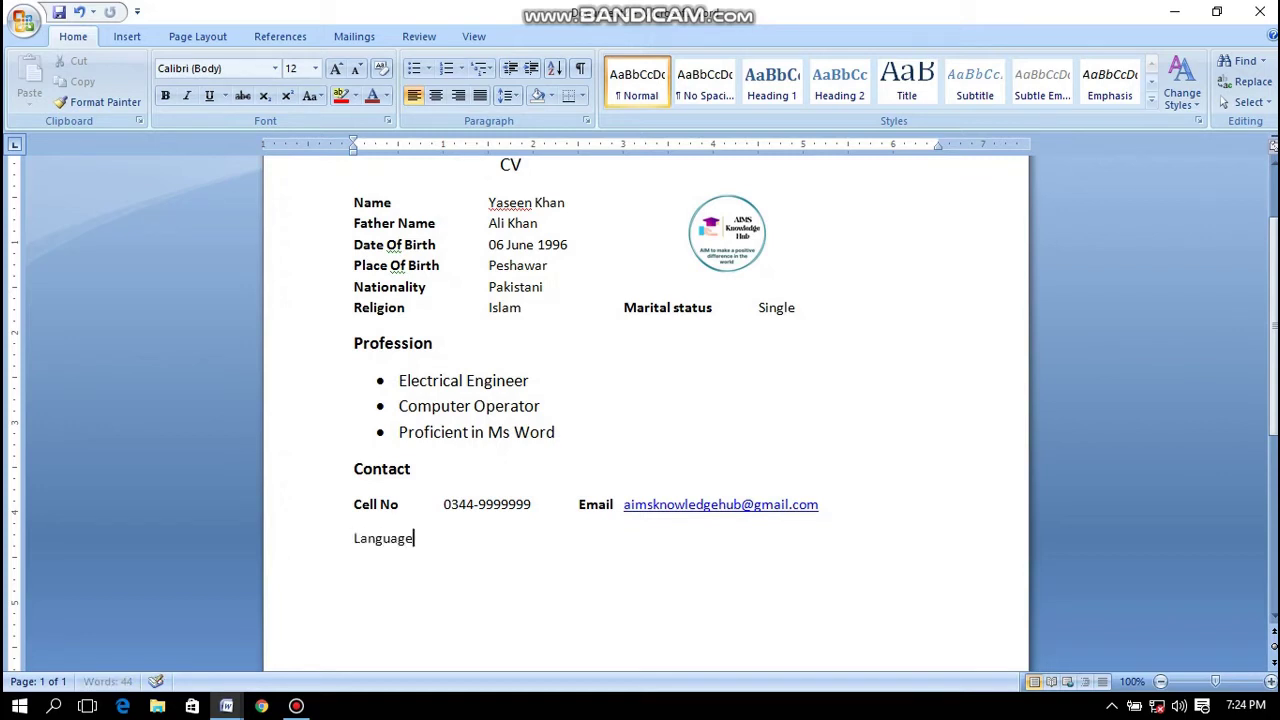
type("s")
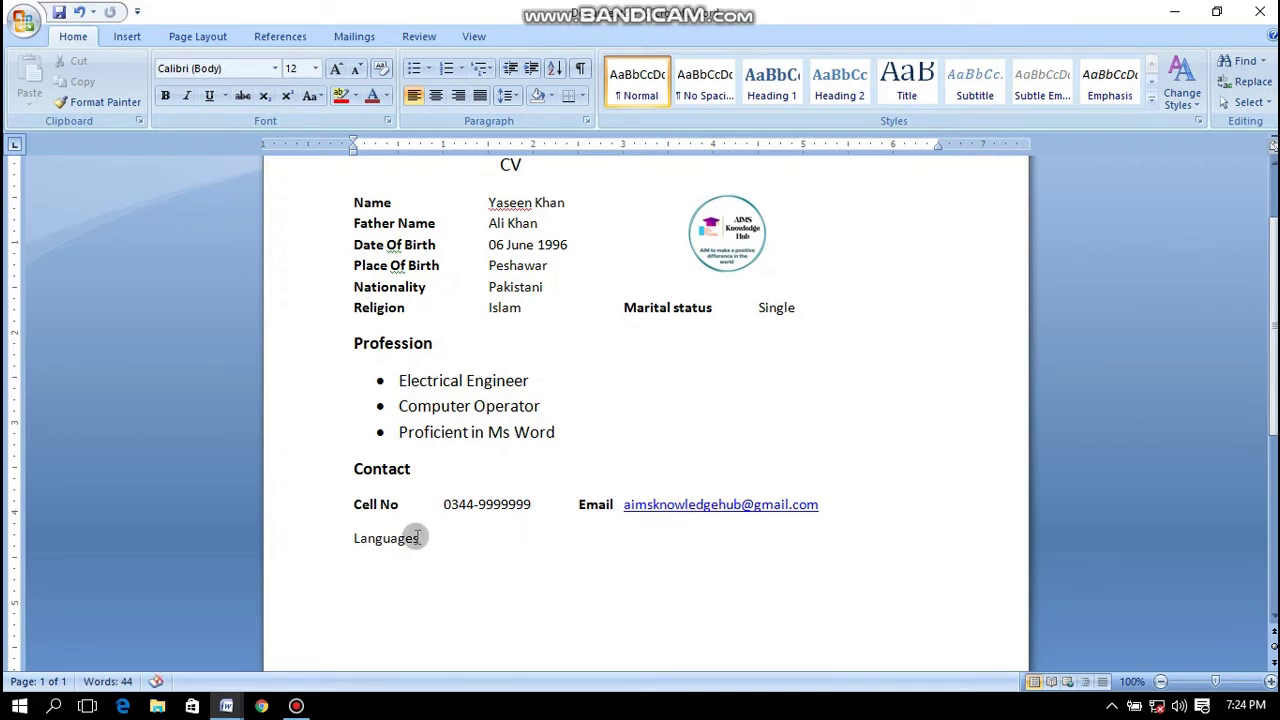
left_click_drag(354, 537, 421, 537)
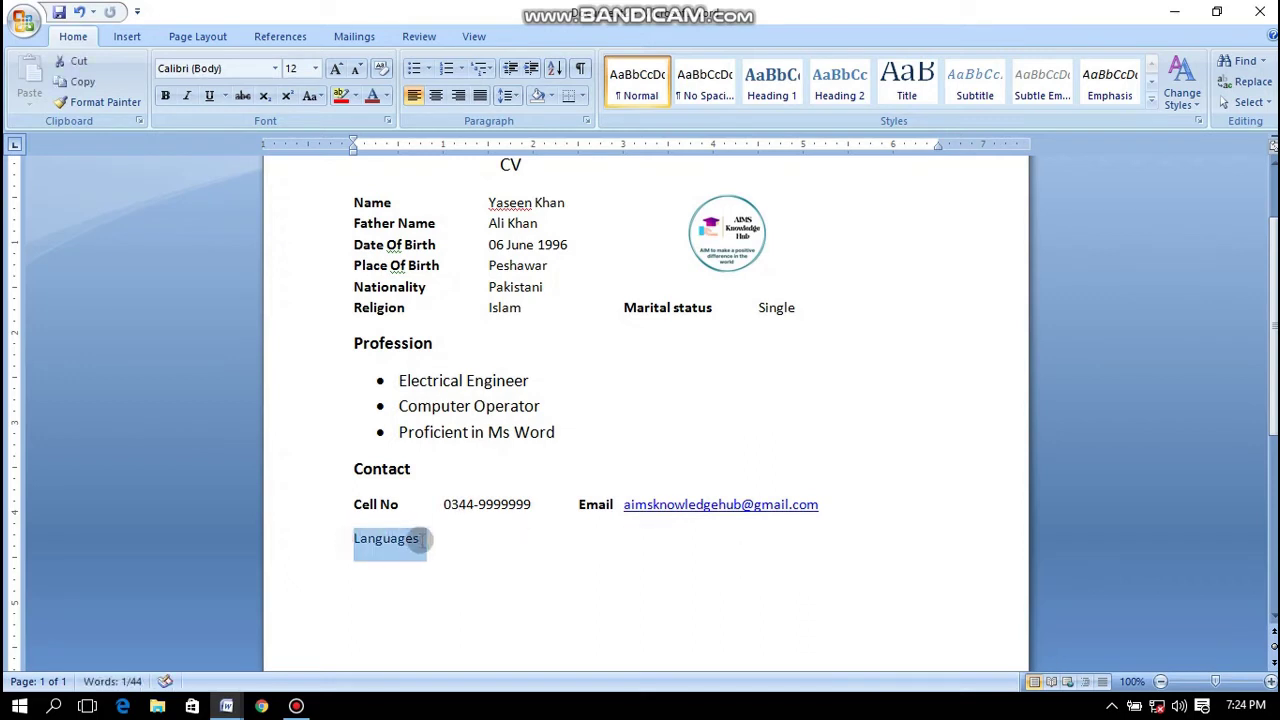
left_click(167, 96)
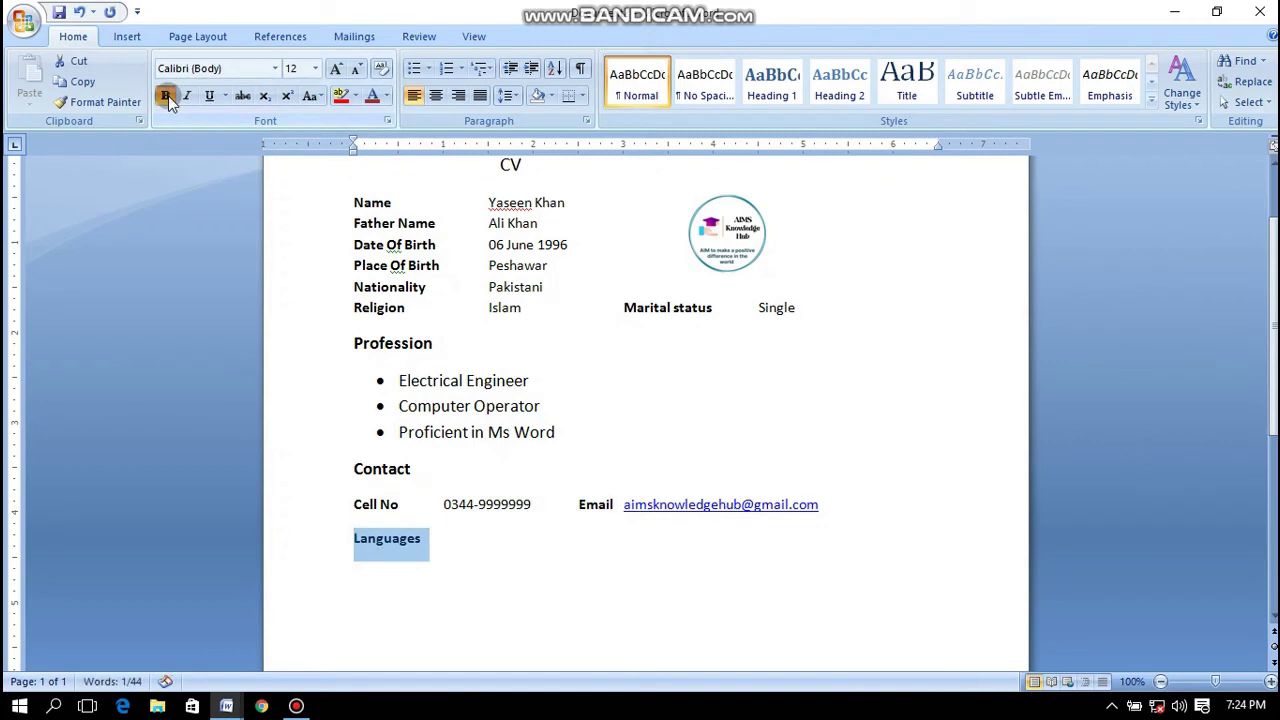
left_click(314, 70)
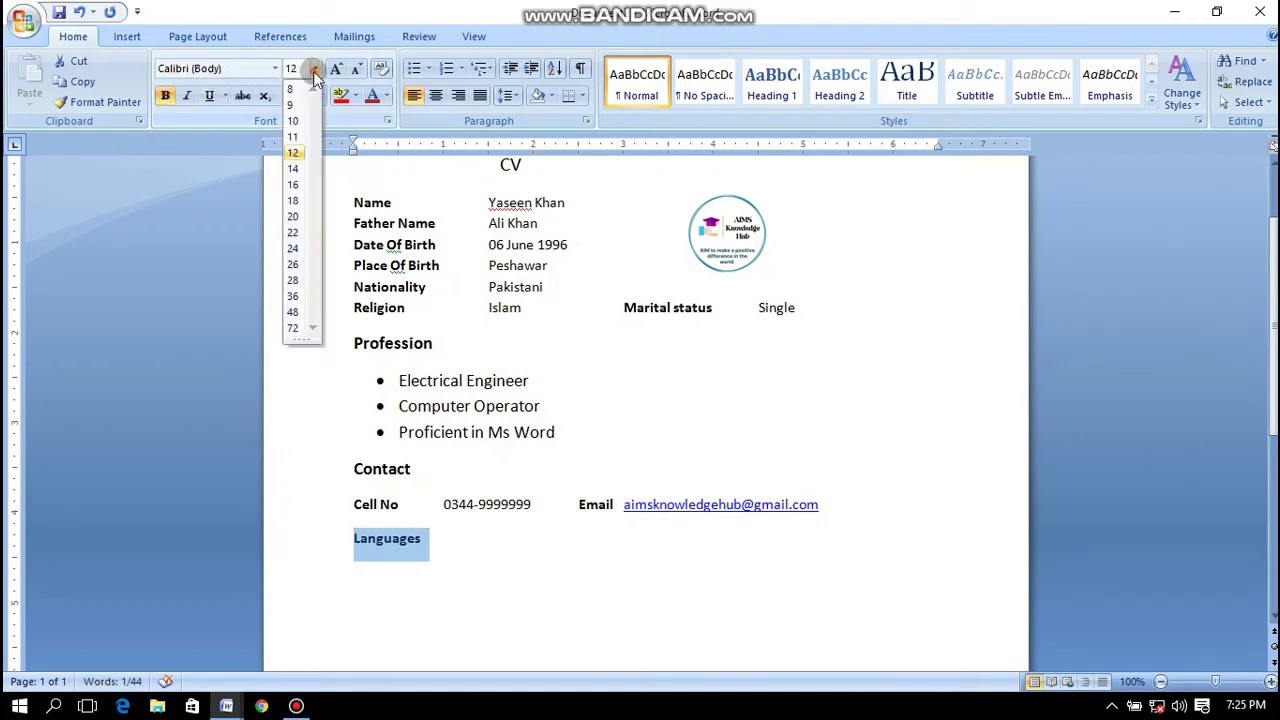
left_click(293, 168)
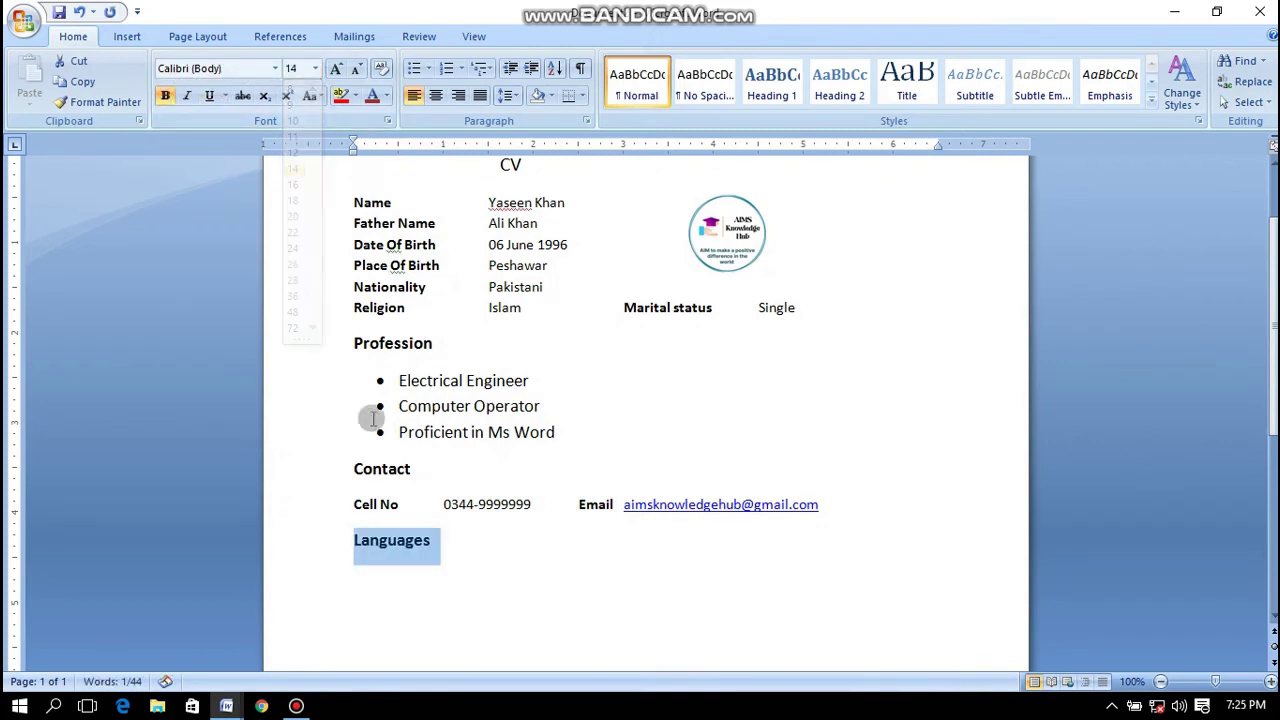
left_click(458, 553)
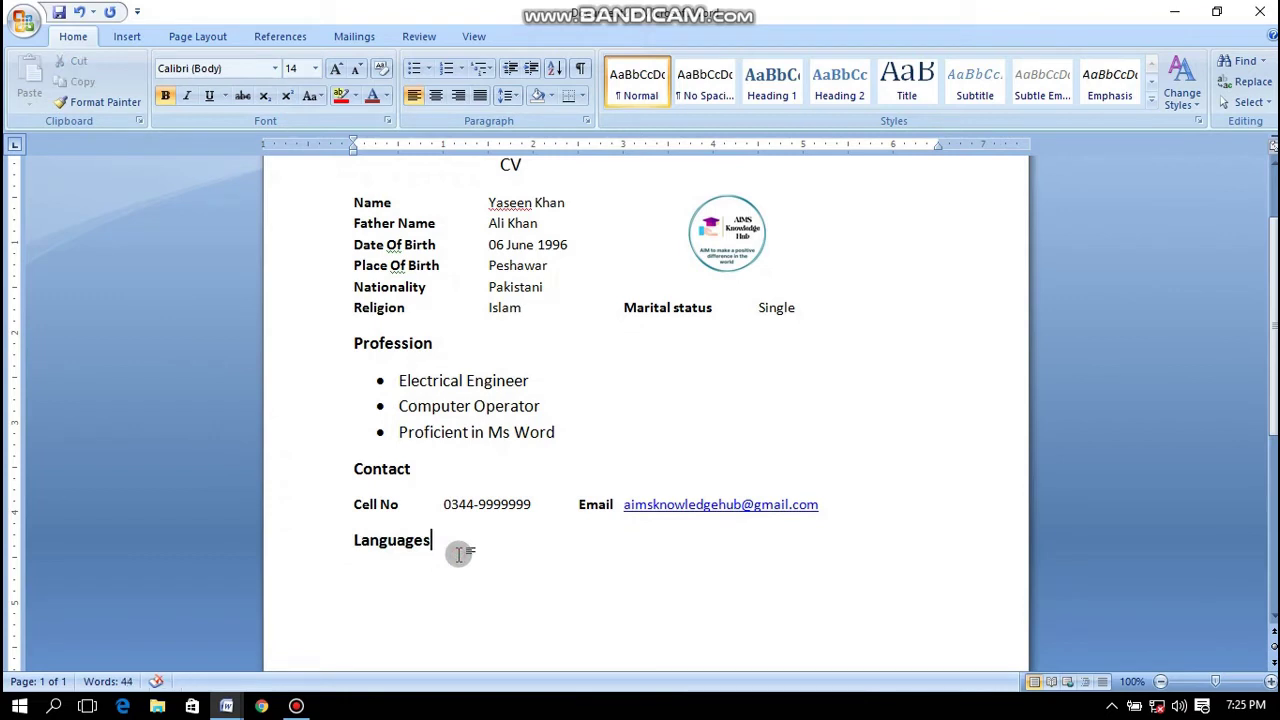
key("Return")
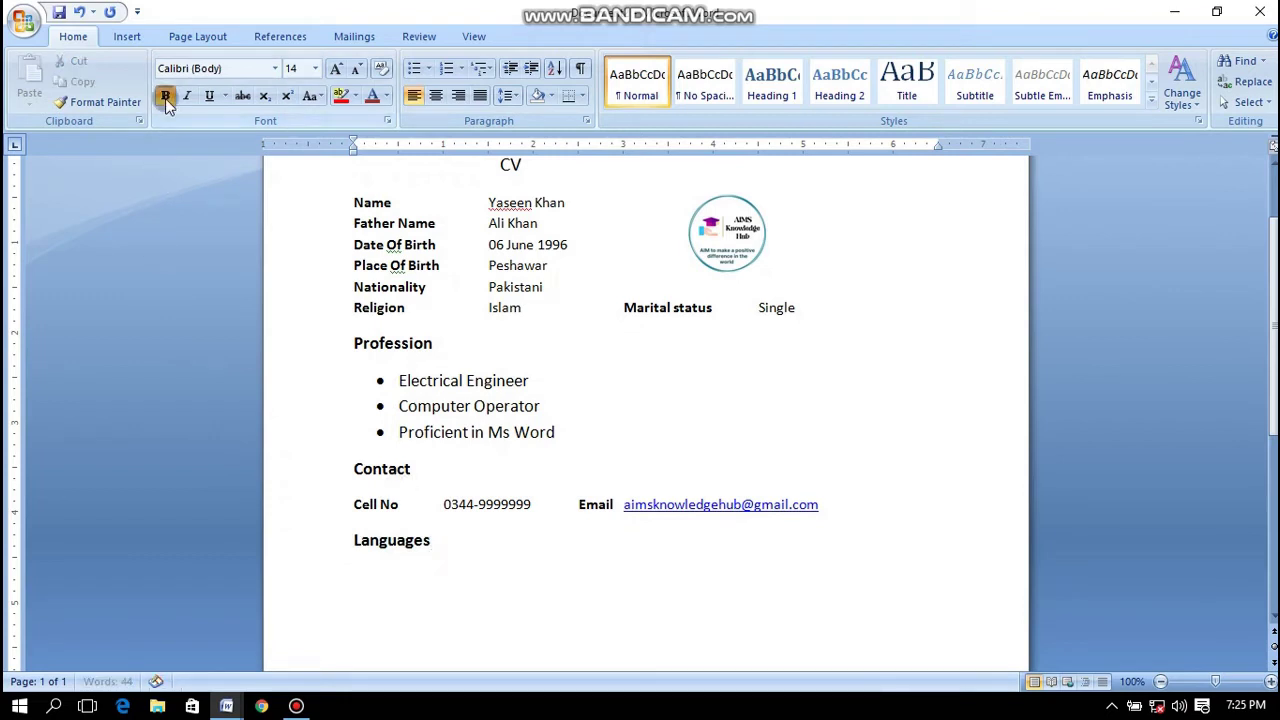
left_click(165, 95)
left_click(315, 68)
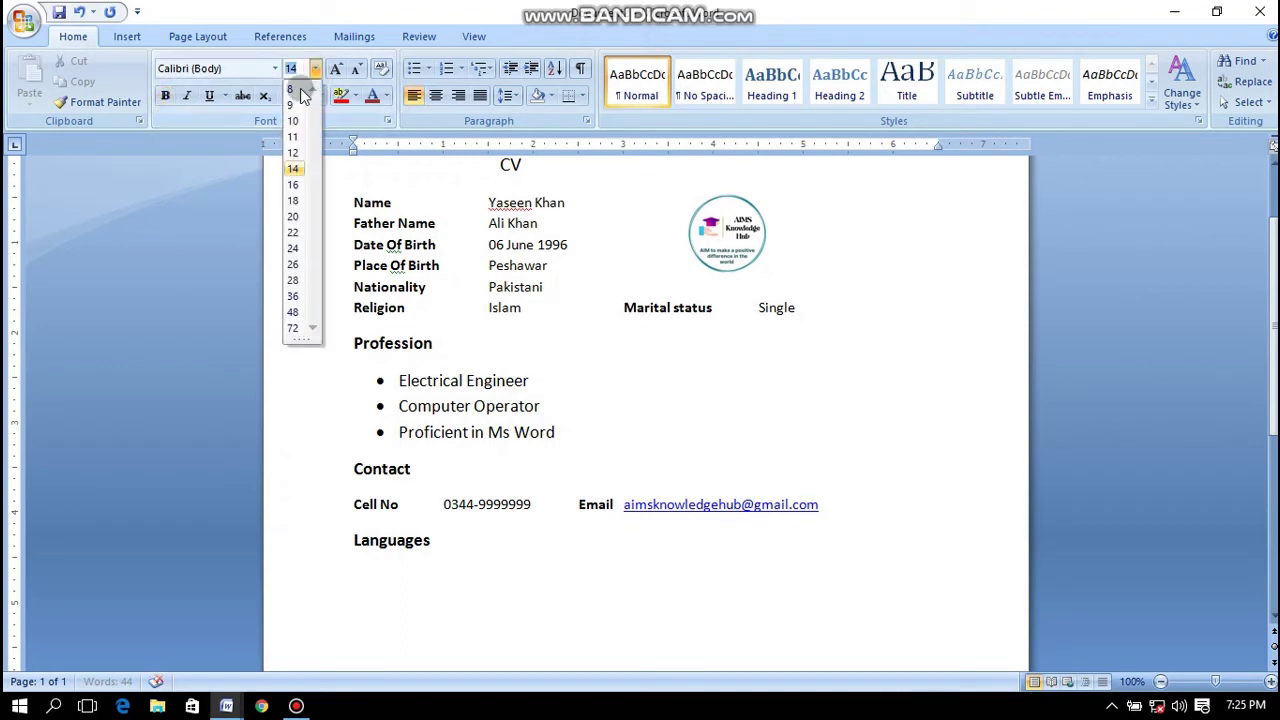
left_click(292, 152)
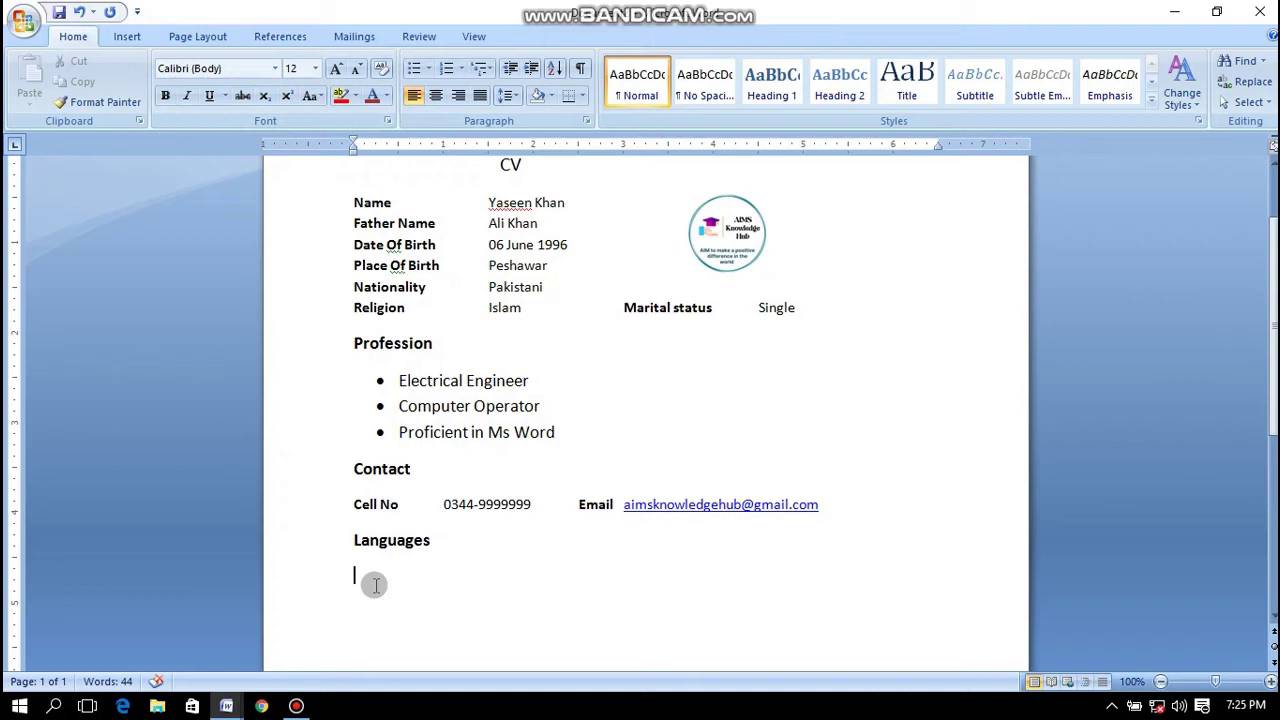
- Type Urdu and English on separate lines, correcting the English typo
type("Ur")
type("du")
key("Return")
type("Eng")
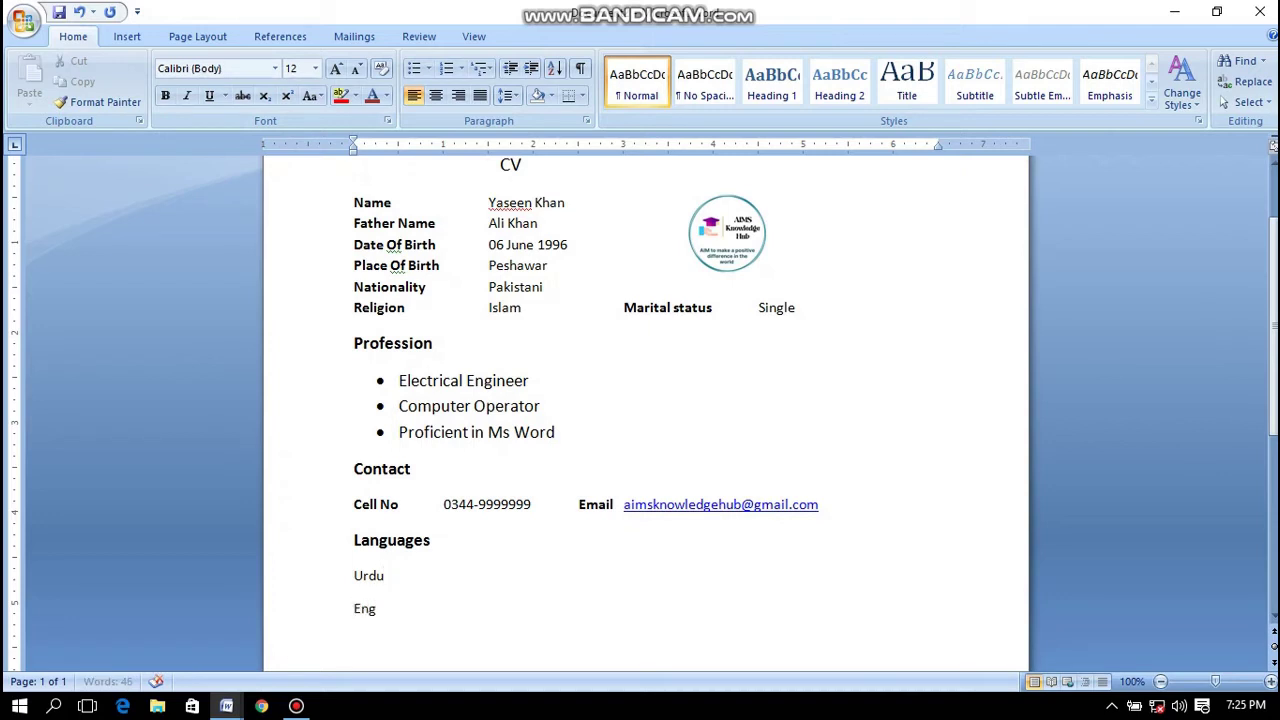
type("list")
key("BackSpace")
type("h")
- Add '(Excellent)' after Urdu, then copy and paste it after English
left_click(398, 575)
type("(Excell")
type("ent")
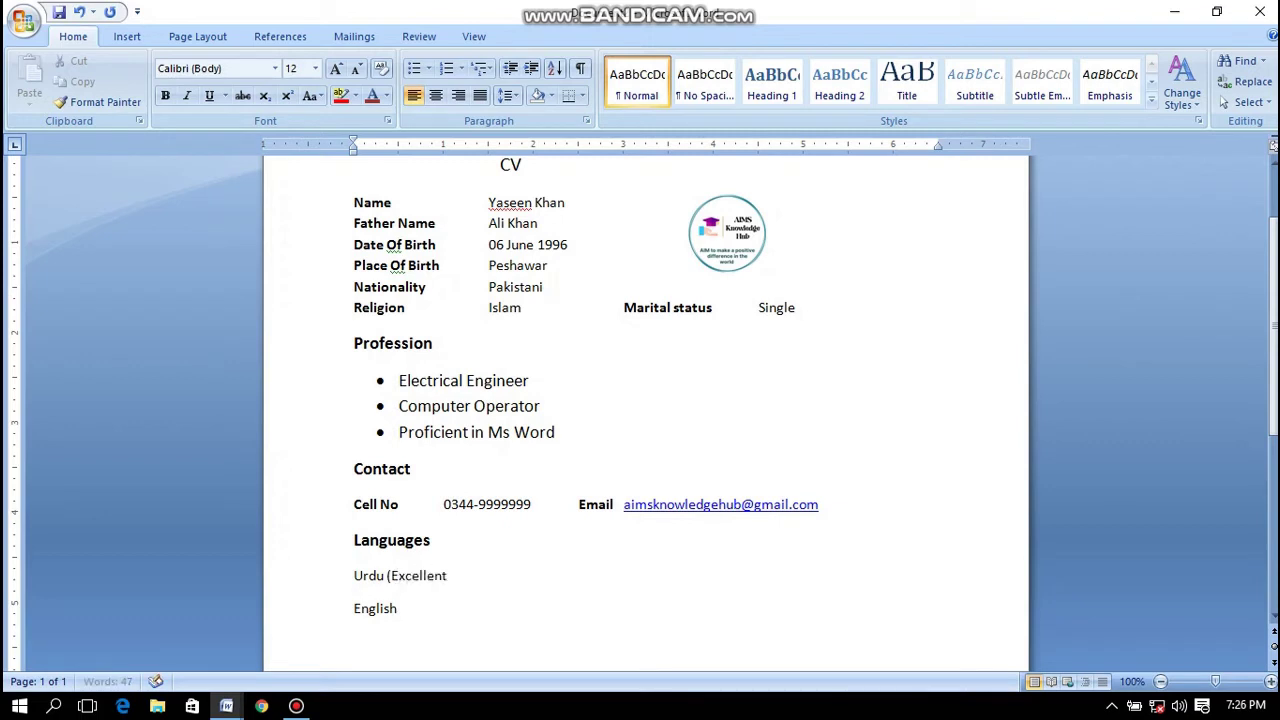
type(")")
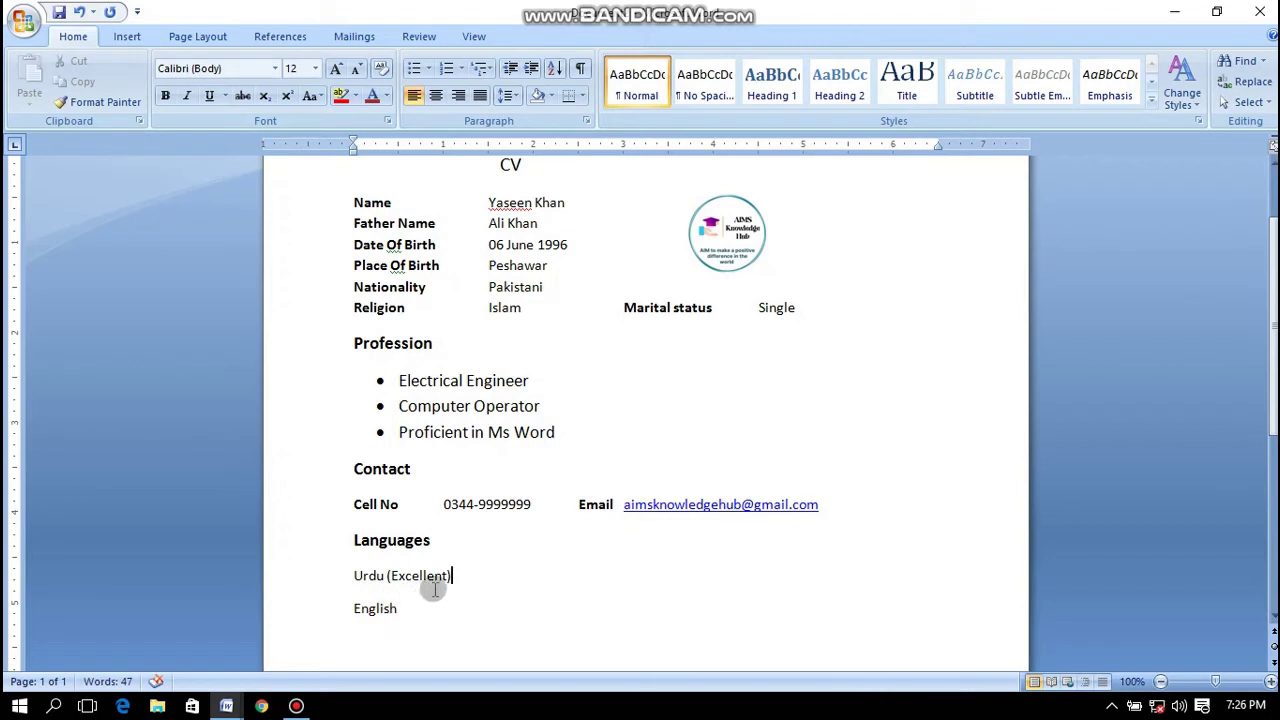
left_click_drag(451, 575, 392, 575)
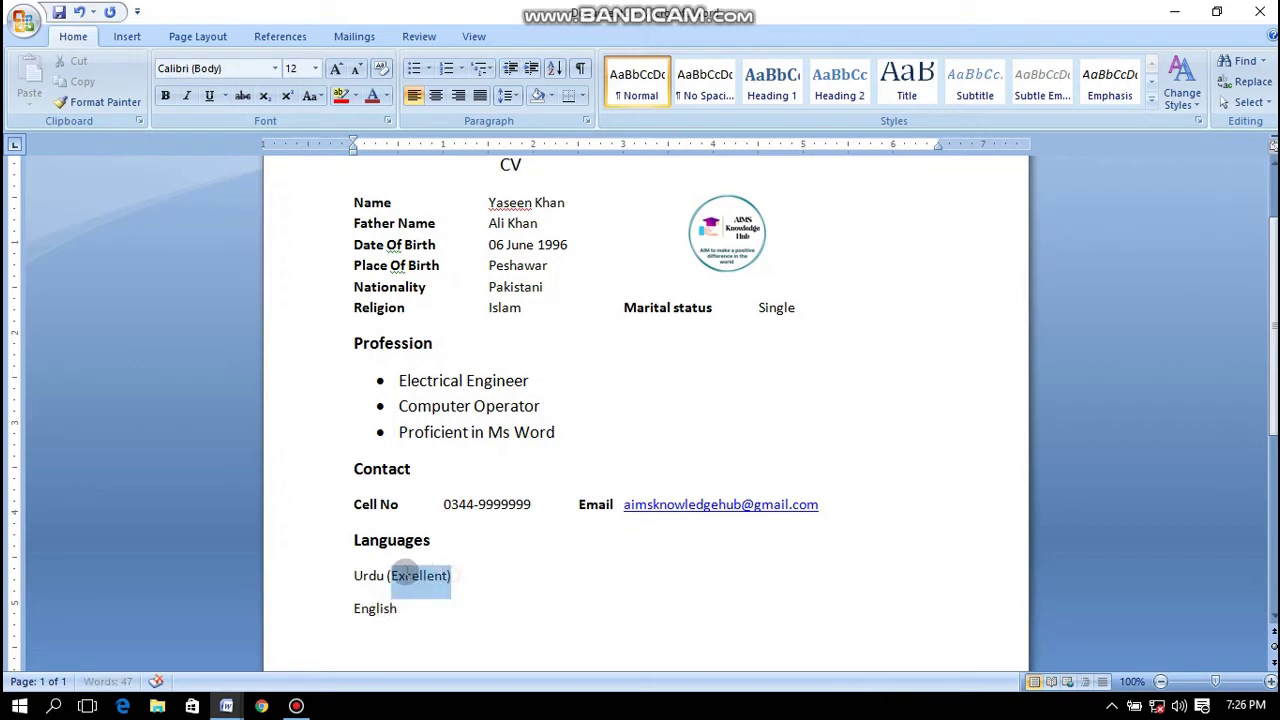
right_click(399, 574)
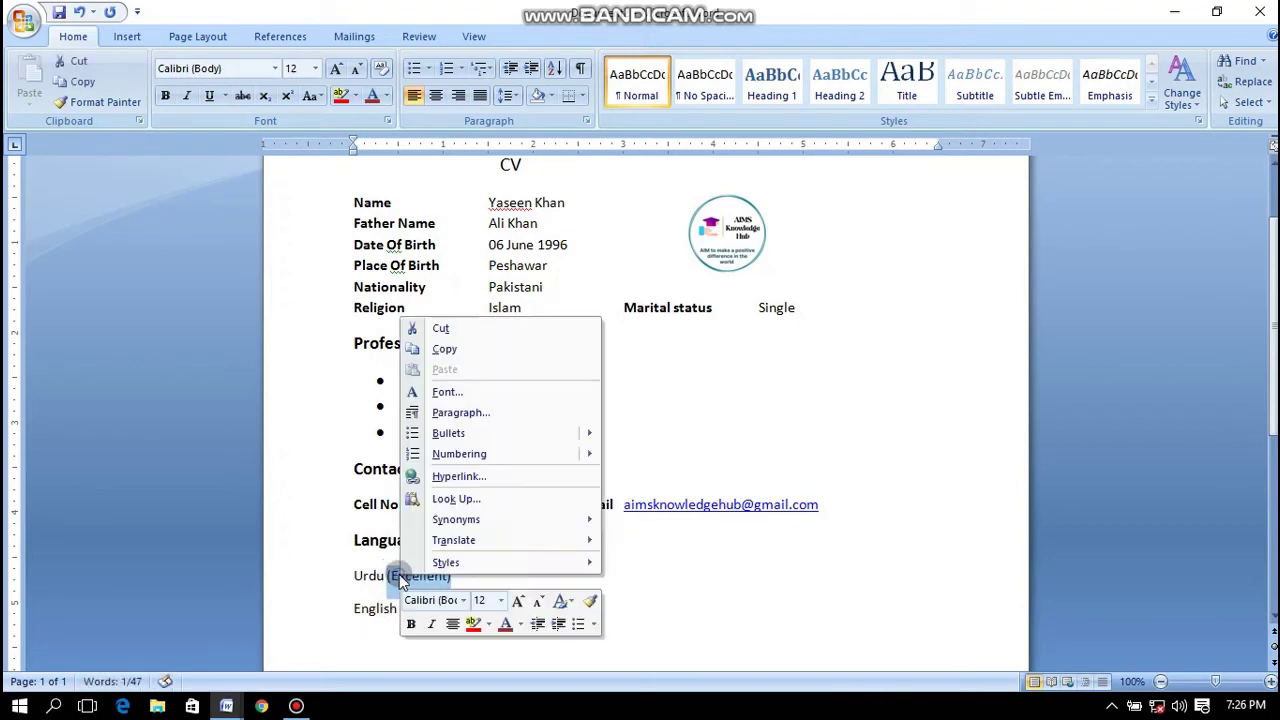
left_click(442, 349)
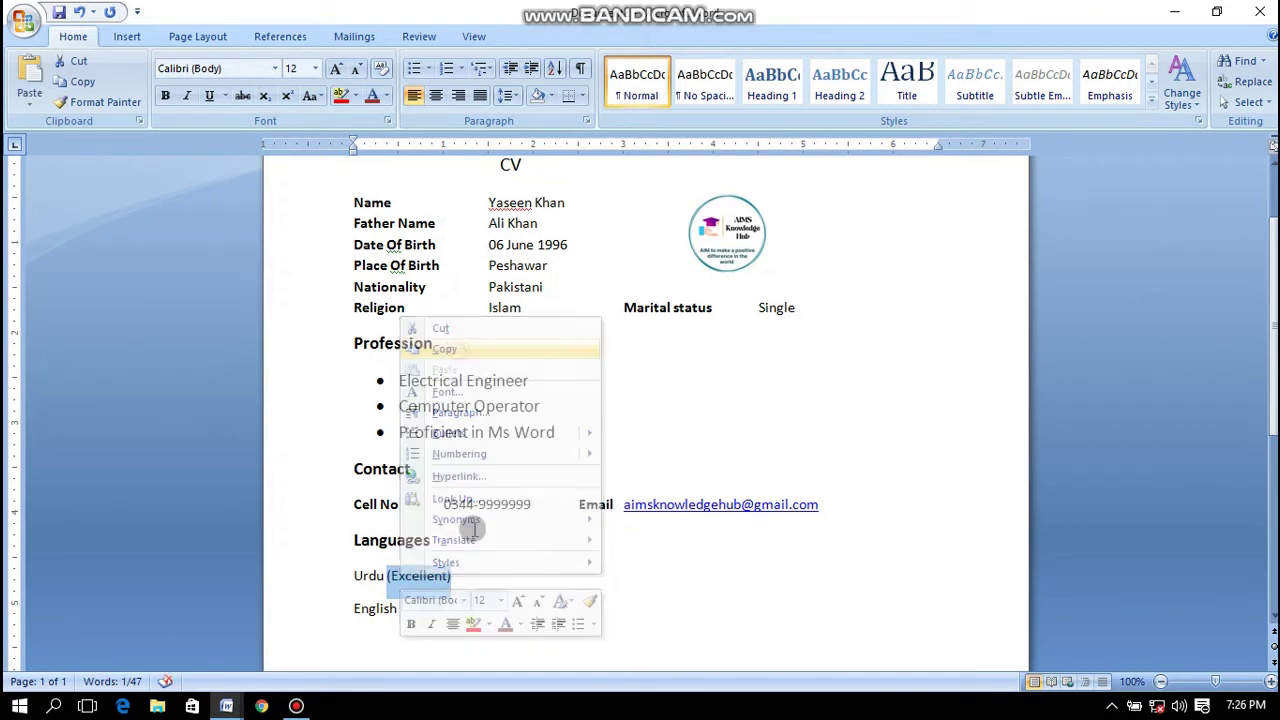
left_click(414, 615)
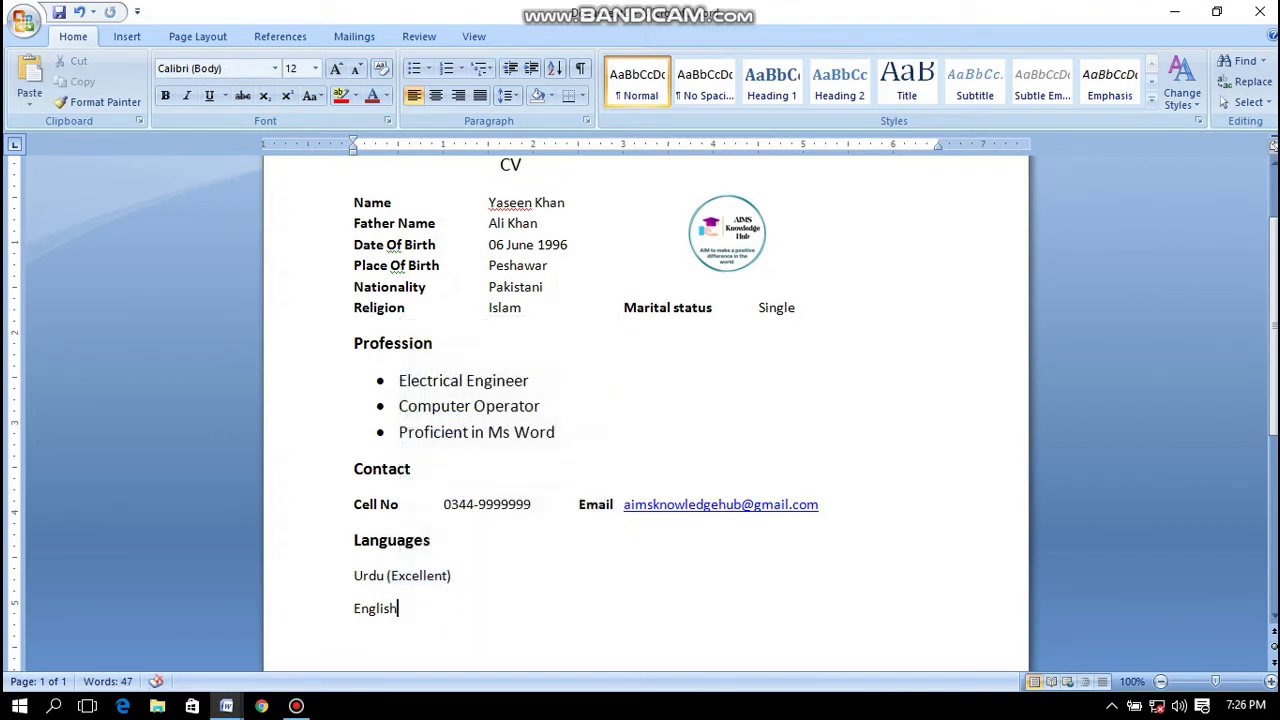
right_click(406, 611)
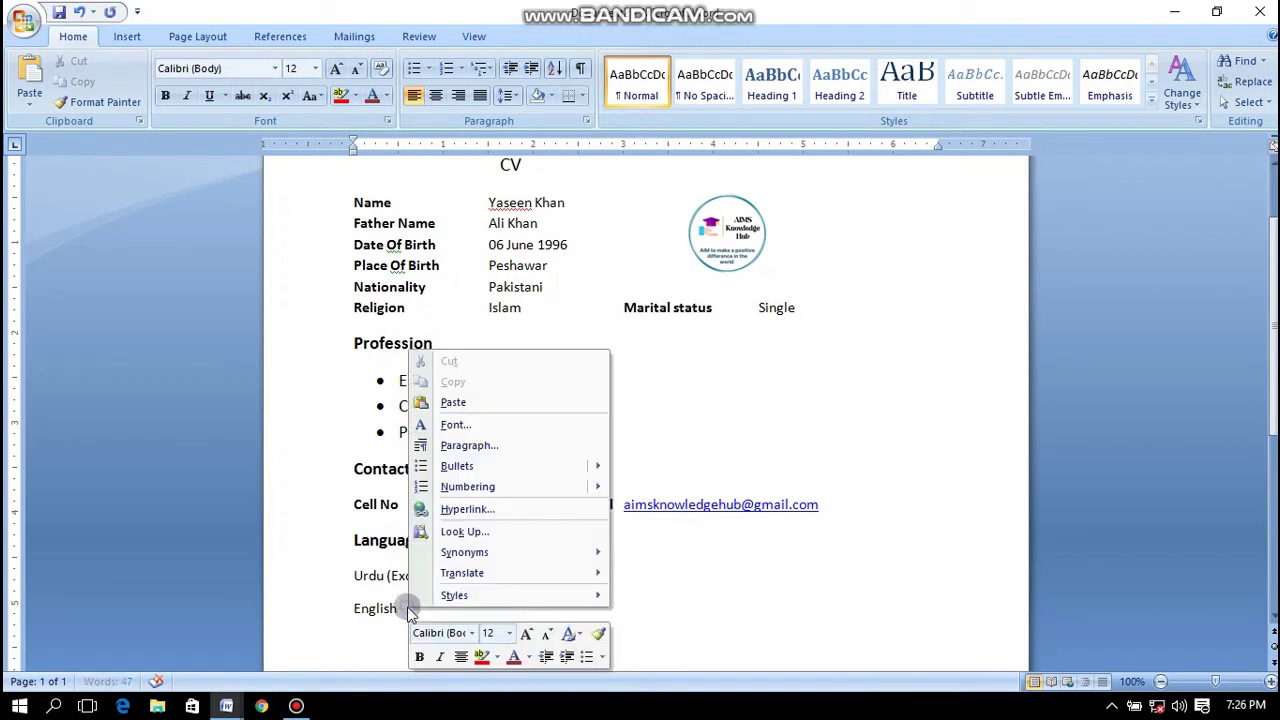
left_click(508, 403)
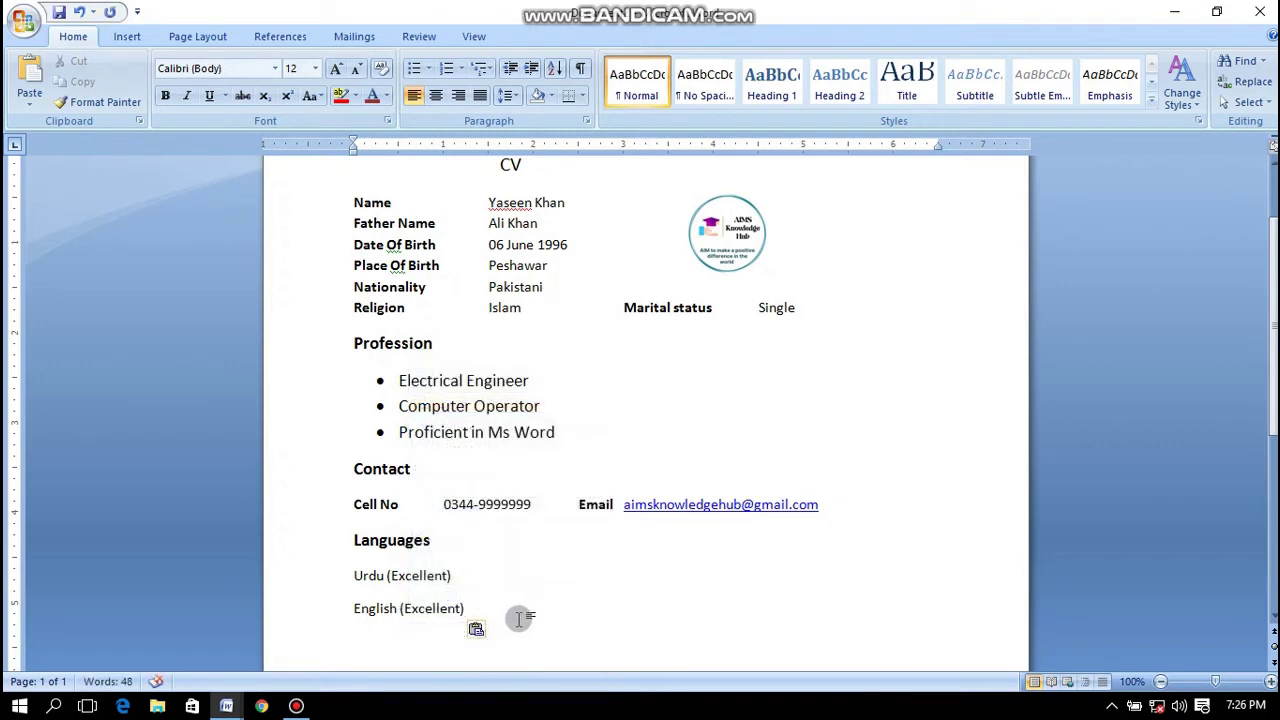
scroll(1272, 330, "down", 3)
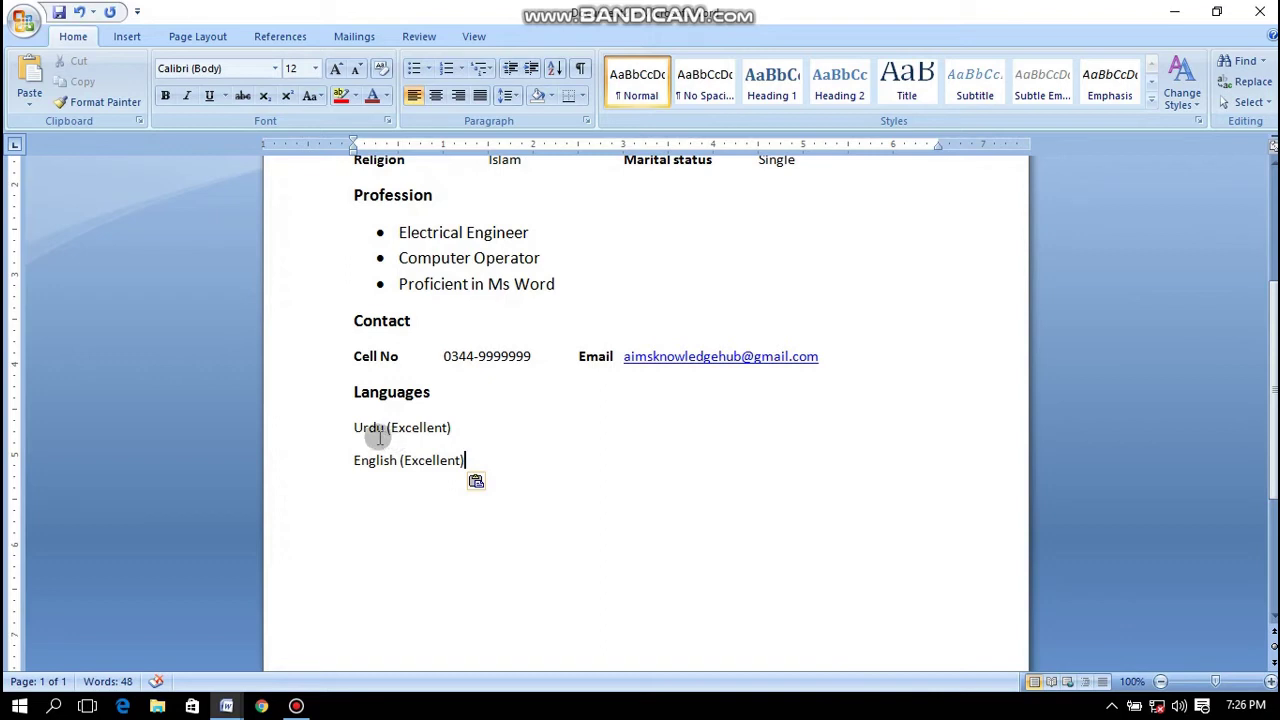
- Bullet the Urdu and English lines, end the list, and type Objective on a plain line
left_click(354, 424)
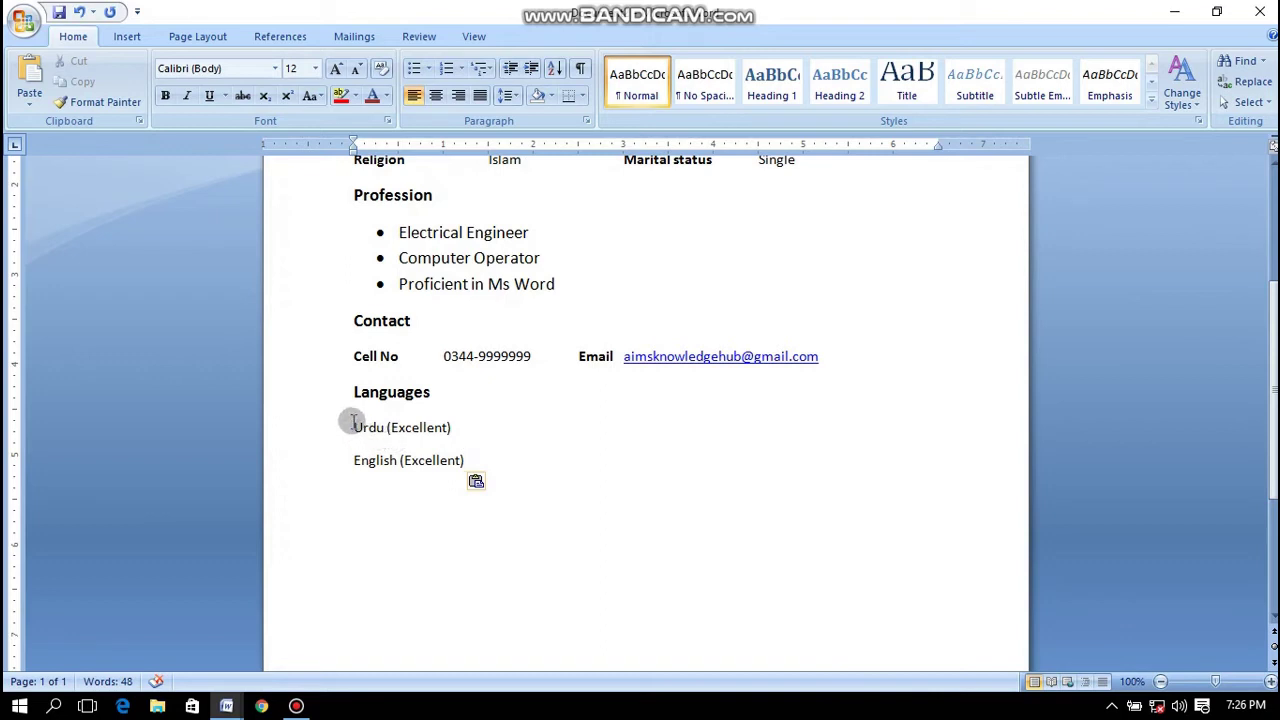
left_click_drag(354, 424, 487, 458)
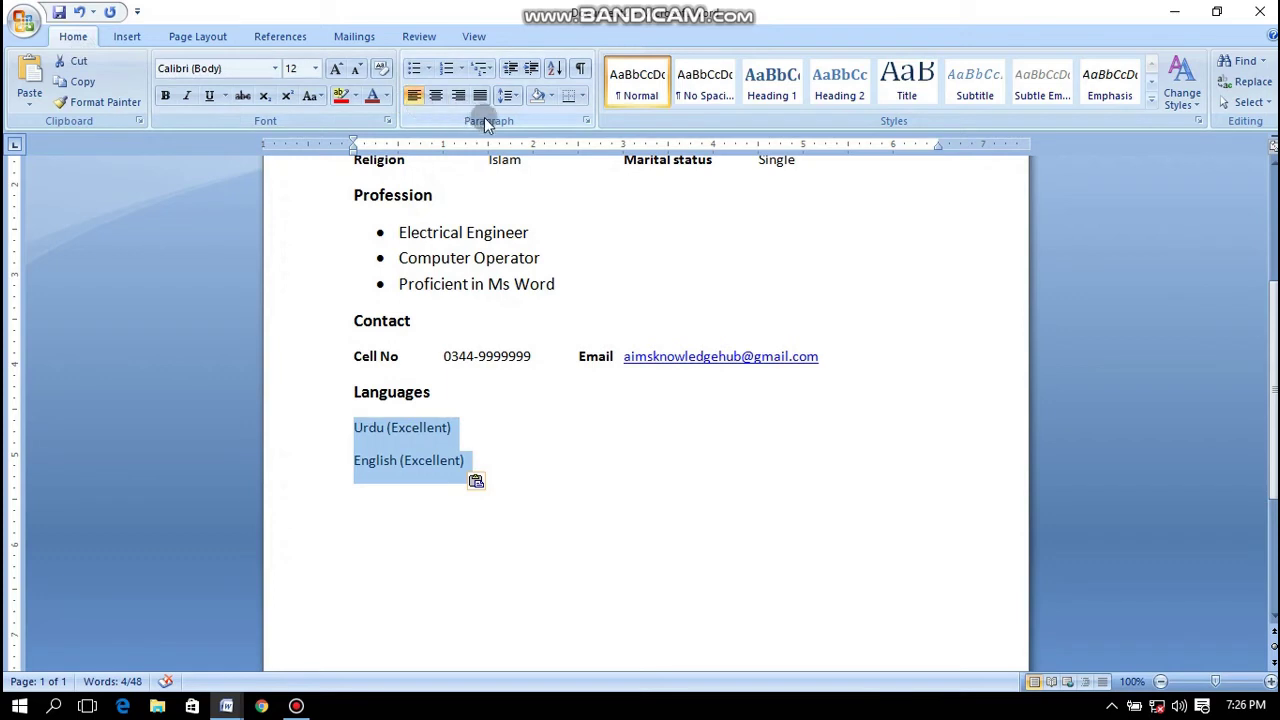
left_click(414, 68)
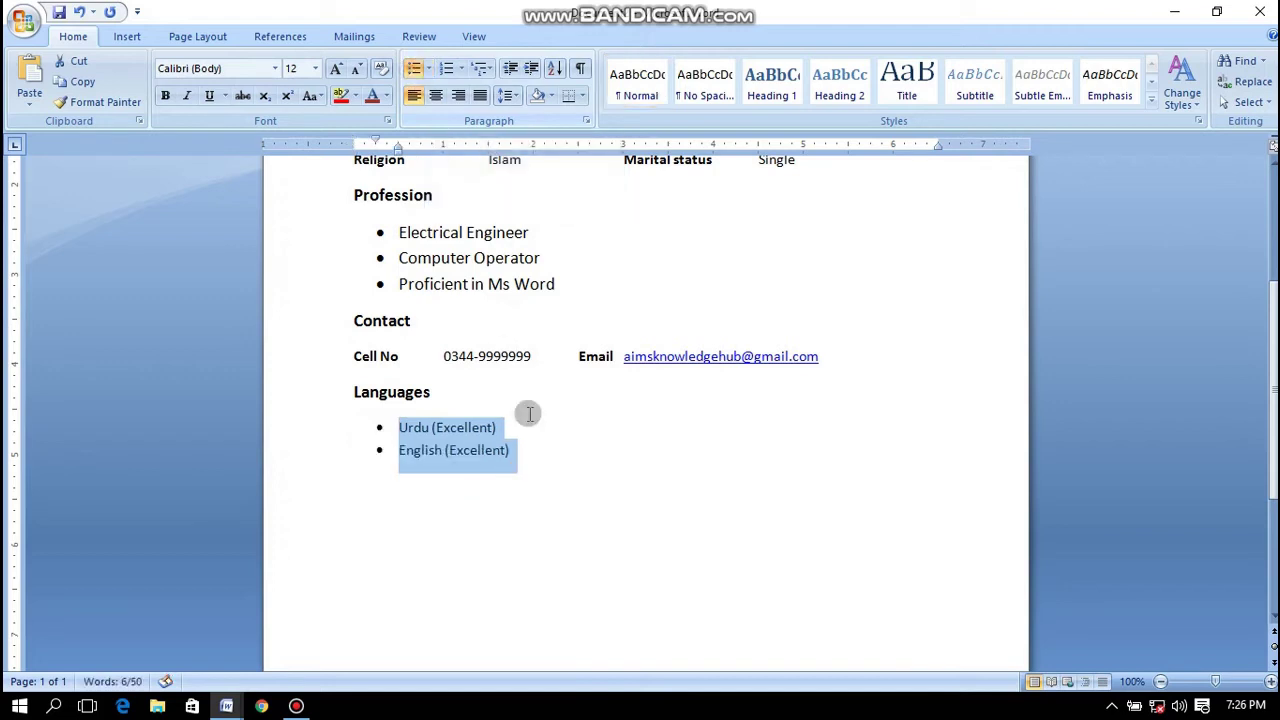
left_click(567, 489)
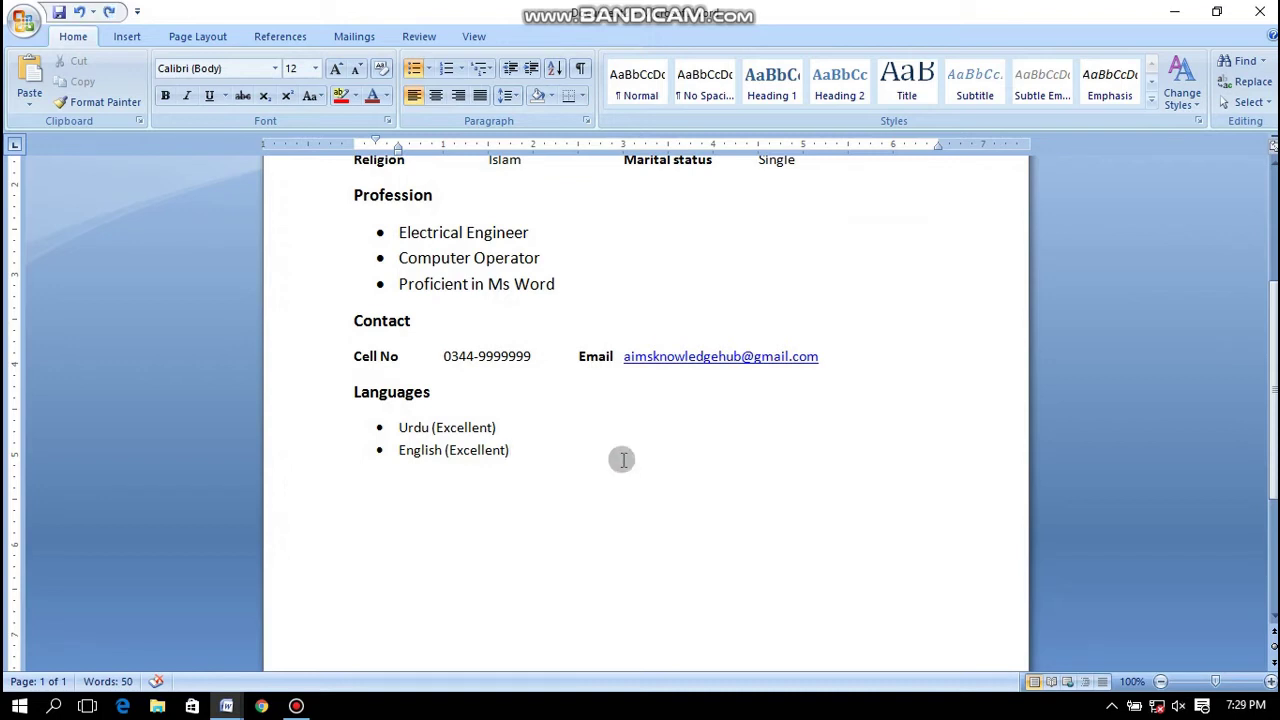
key("Return")
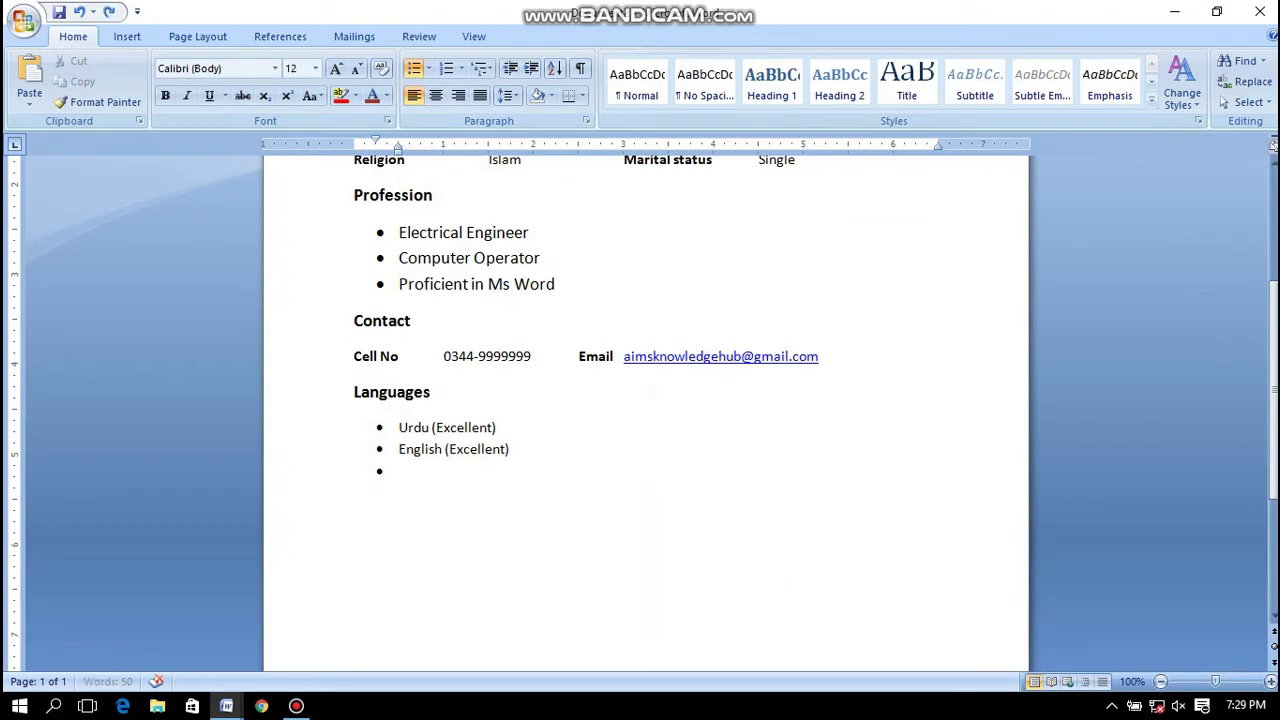
key("Return")
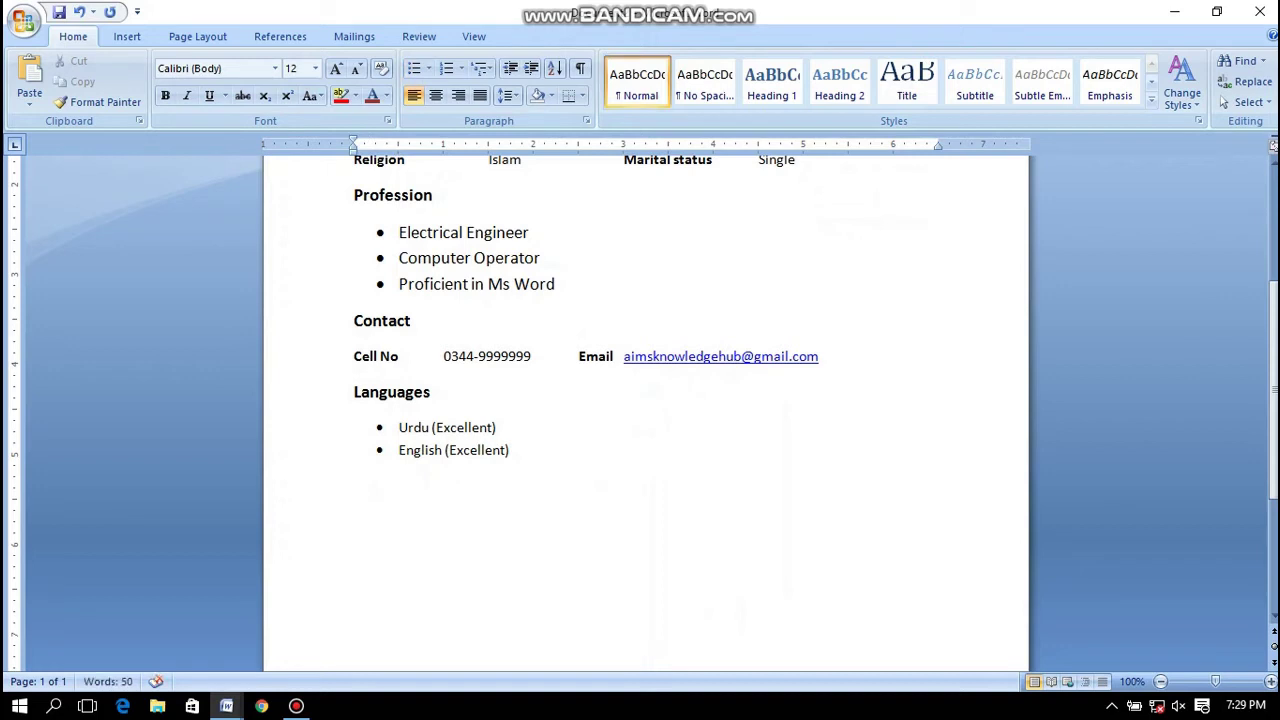
type("Obje")
type("cti")
type("ve")
- Format Objective as bold 14 point, then set the next line to plain 12 point
left_click_drag(416, 486, 354, 478)
left_click(166, 96)
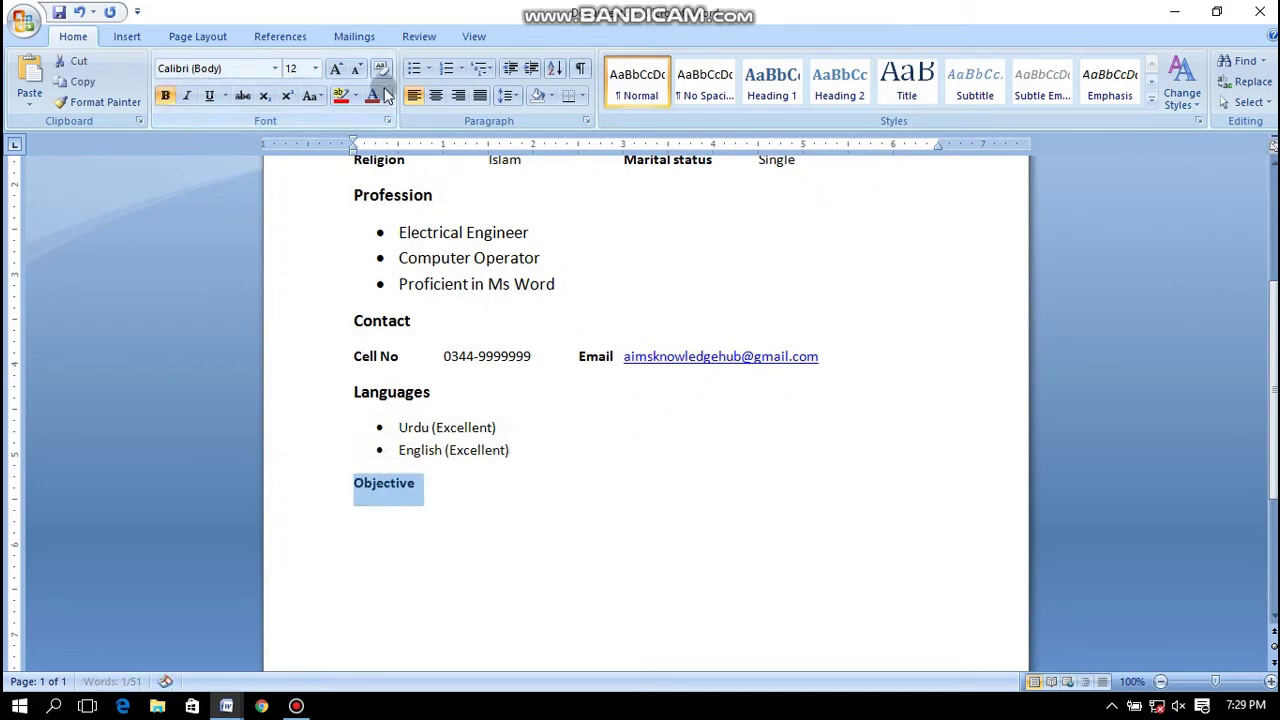
left_click(315, 68)
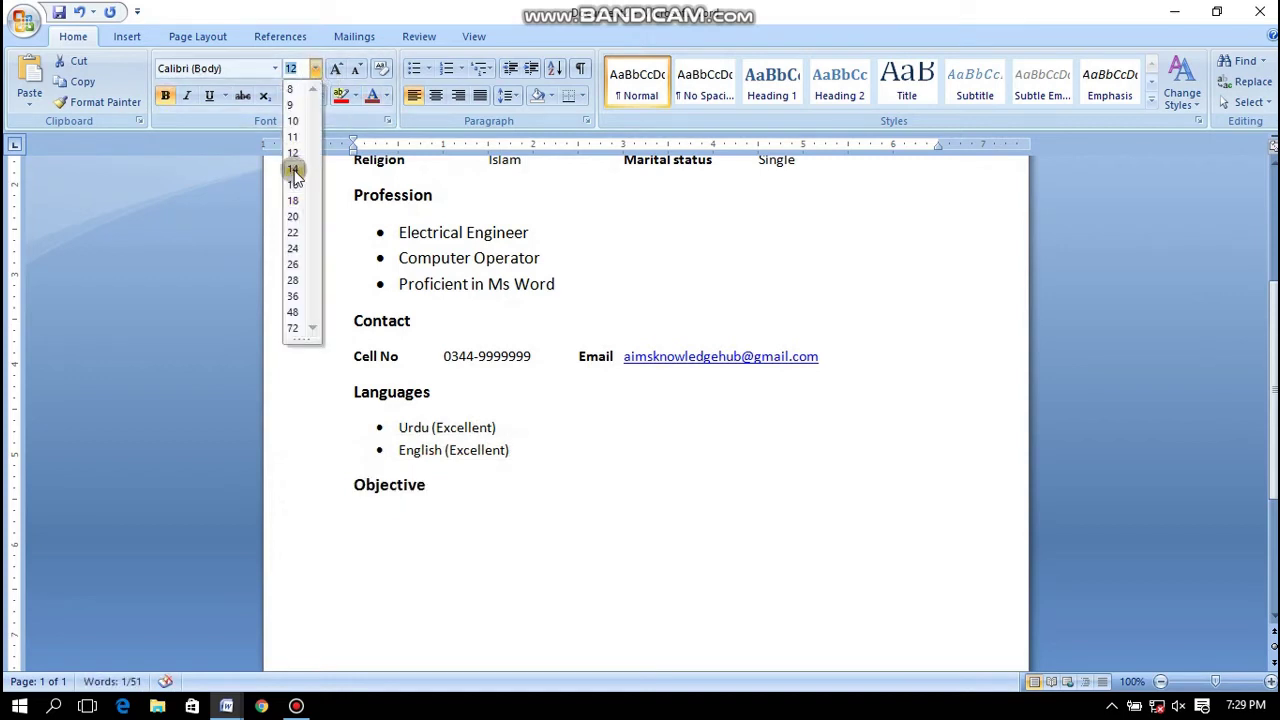
left_click(293, 168)
left_click(446, 478)
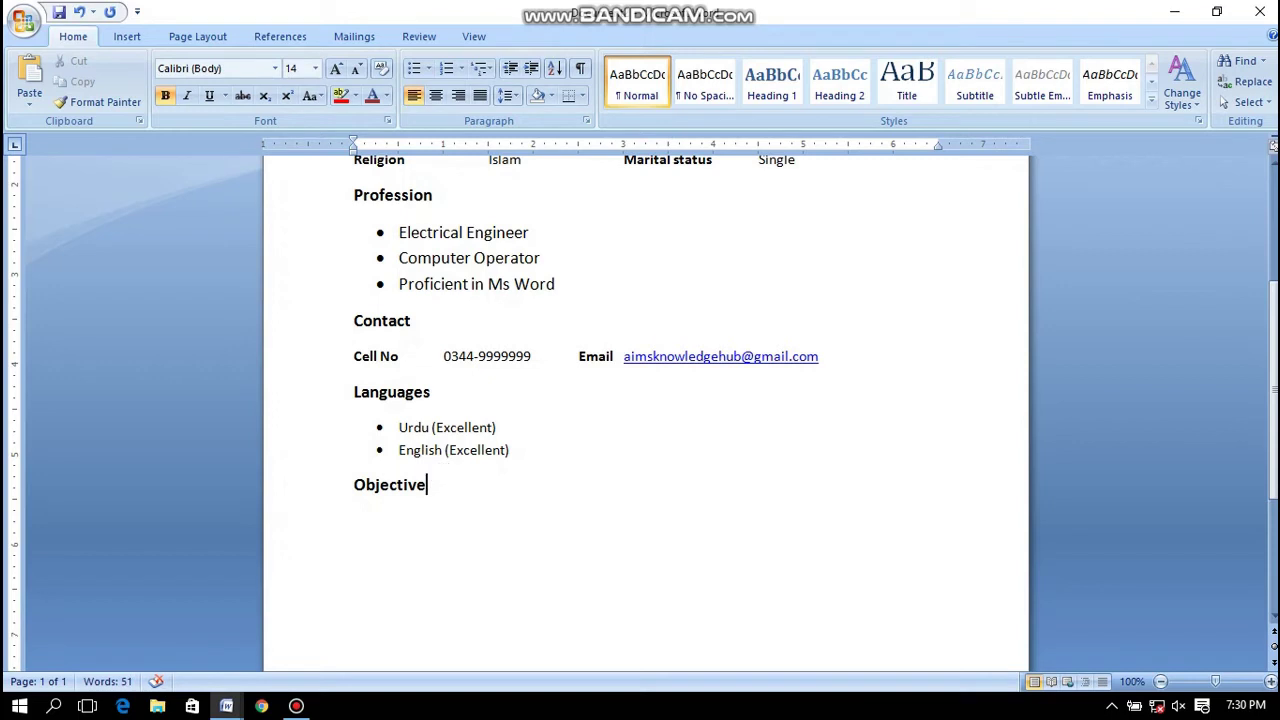
key("Return")
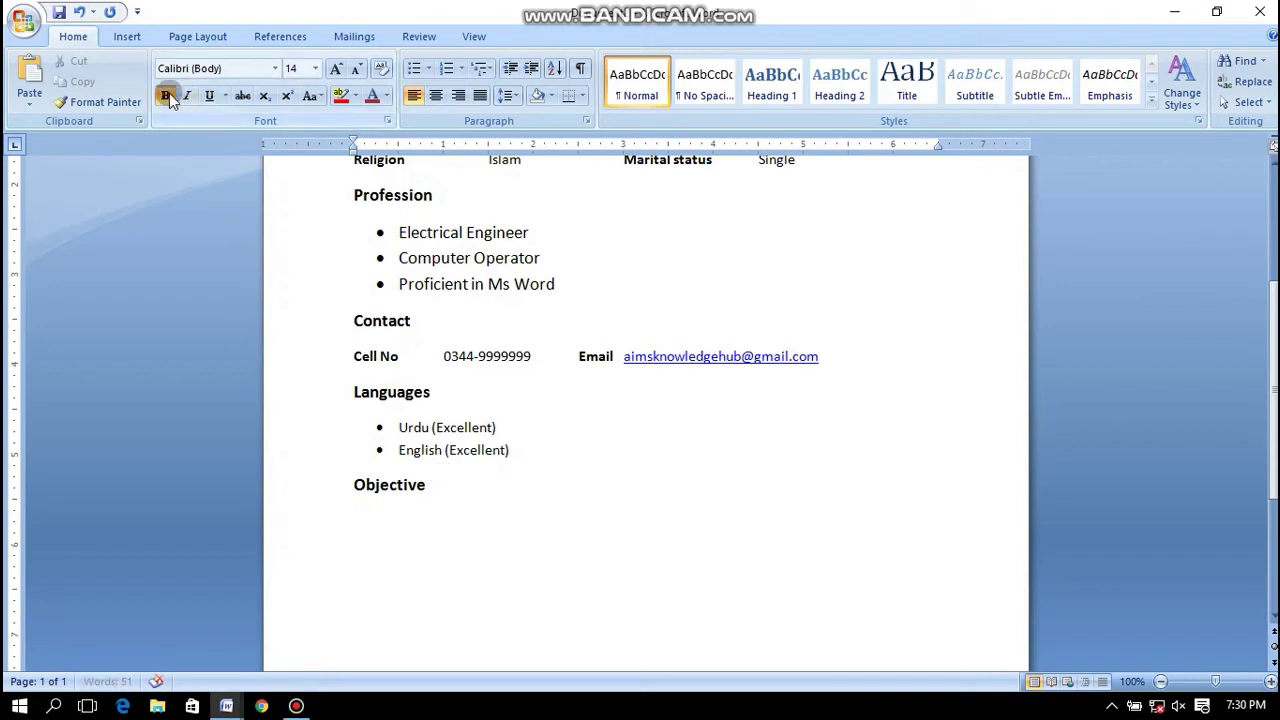
left_click(165, 95)
left_click(315, 68)
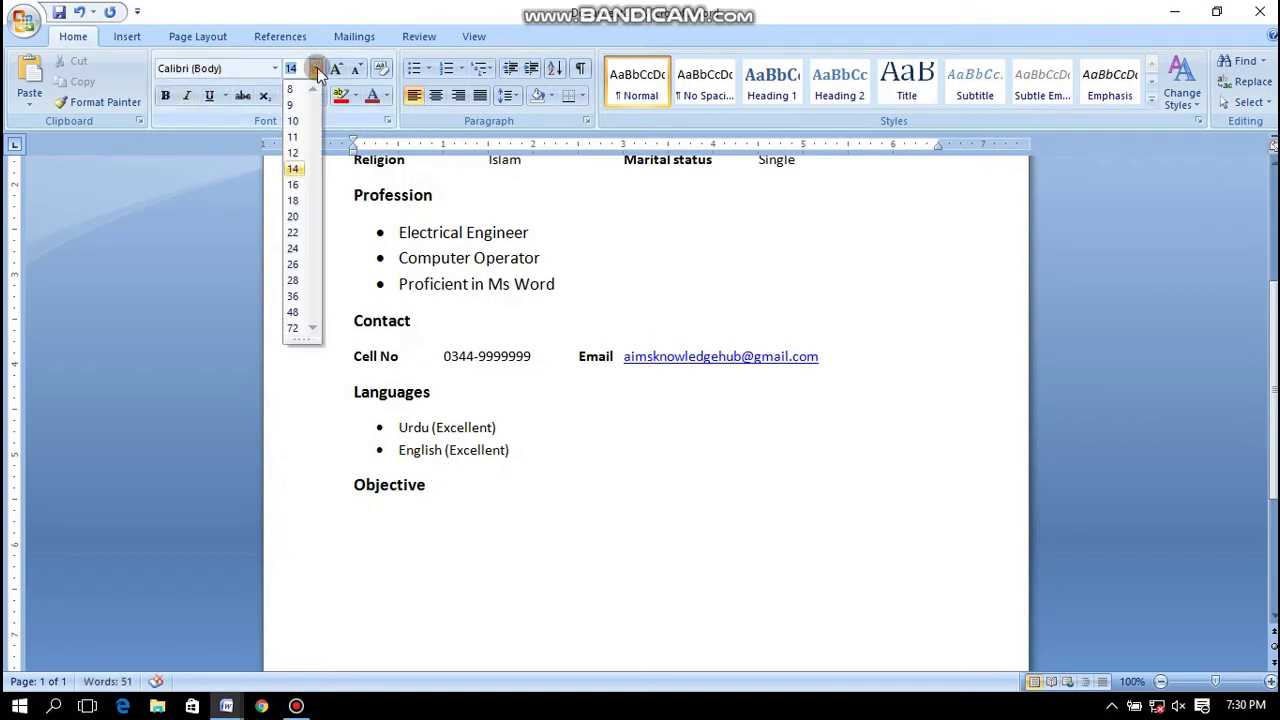
left_click(294, 156)
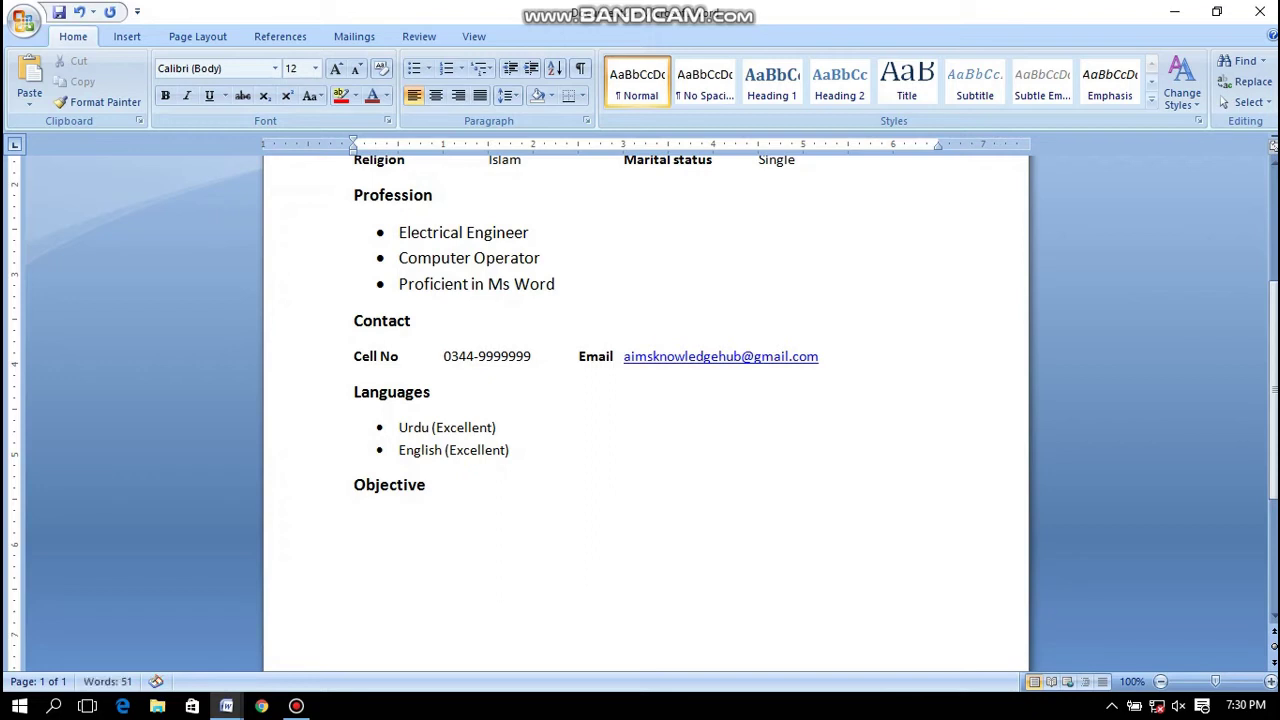
- Type the objective sentence about a suitable position in a reputed organization, then begin 'Education' below
type("A")
type(" su")
type("itable ")
type("positi")
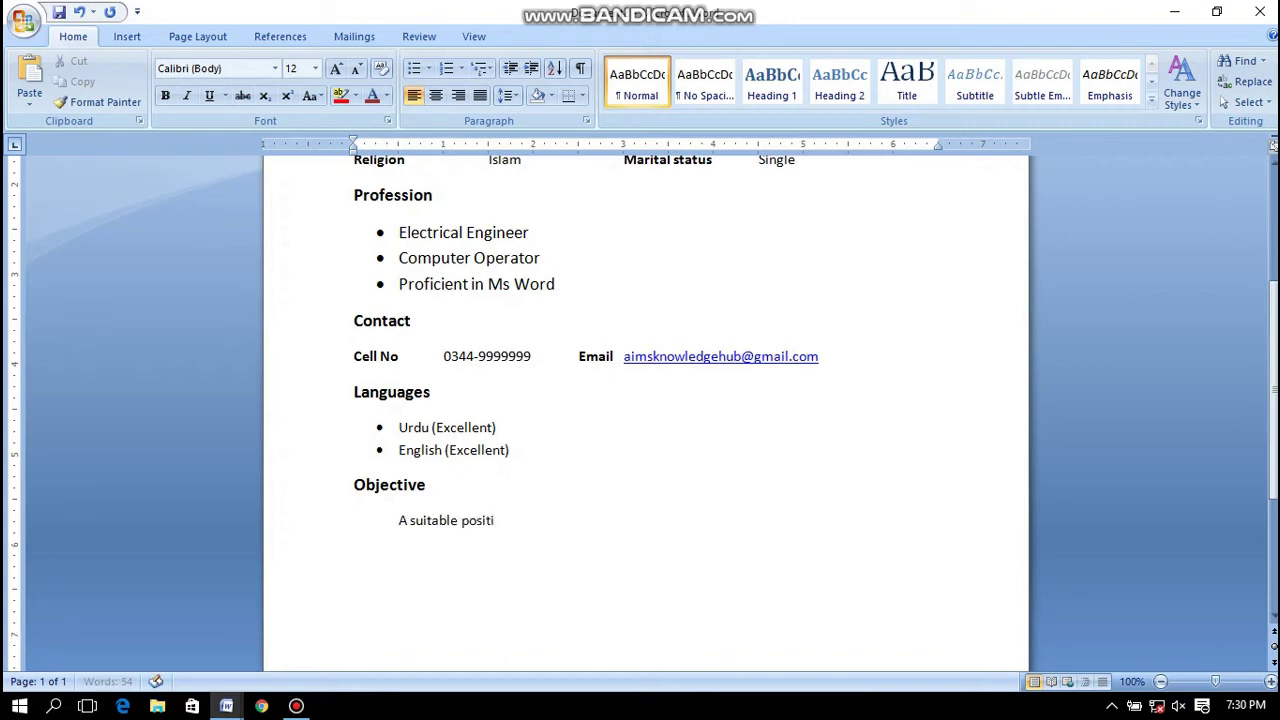
type("on is ")
type("re")
type("puted")
type(" organ")
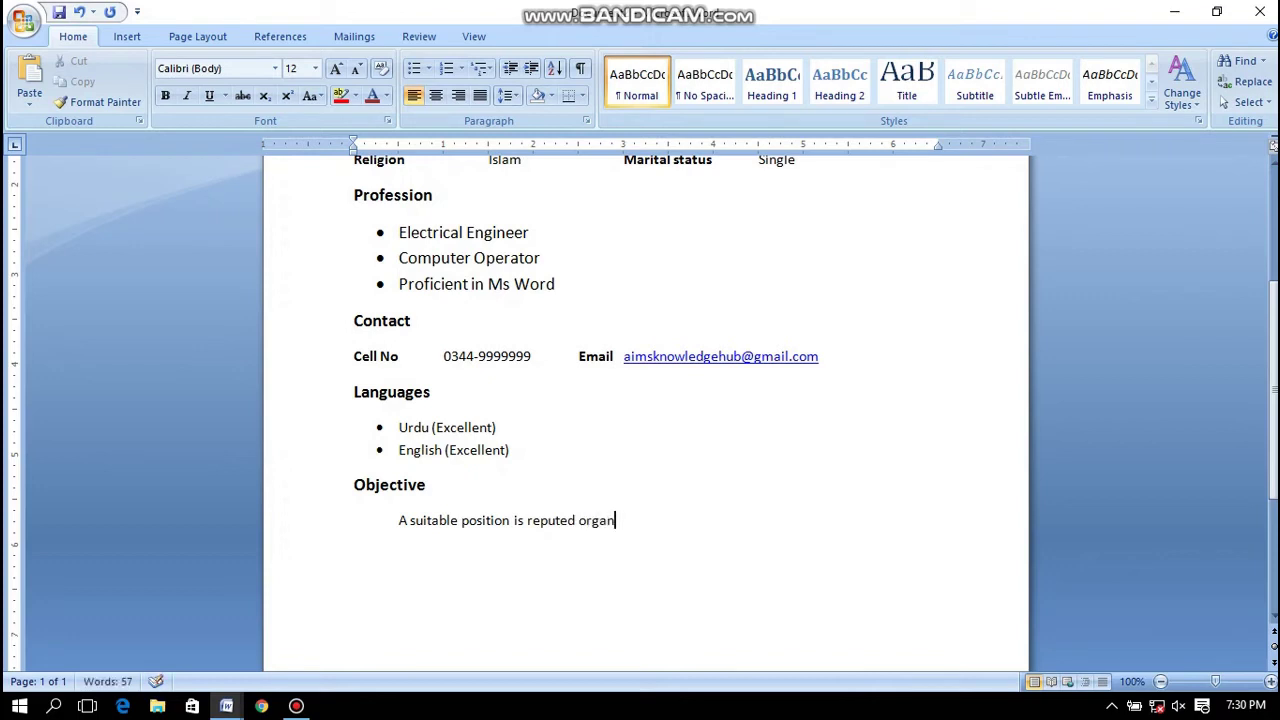
type("ization")
type(" whe")
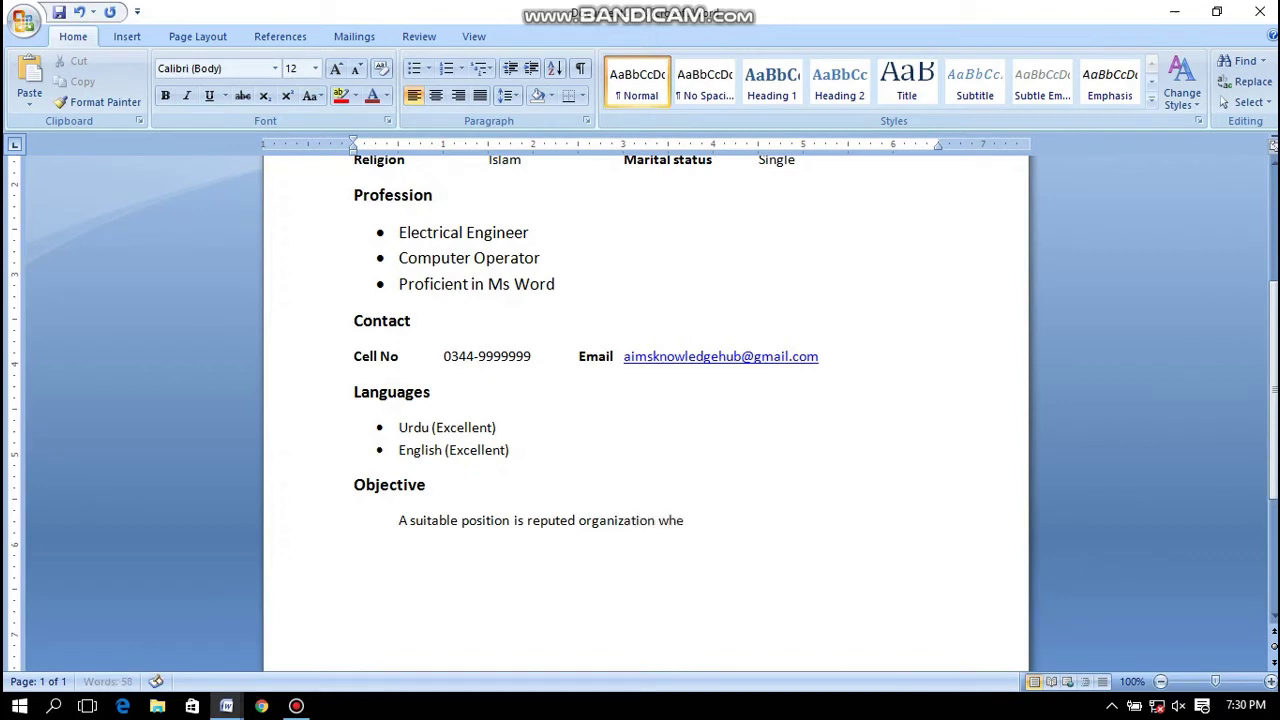
type("re my e")
type("ducation")
type(" and ")
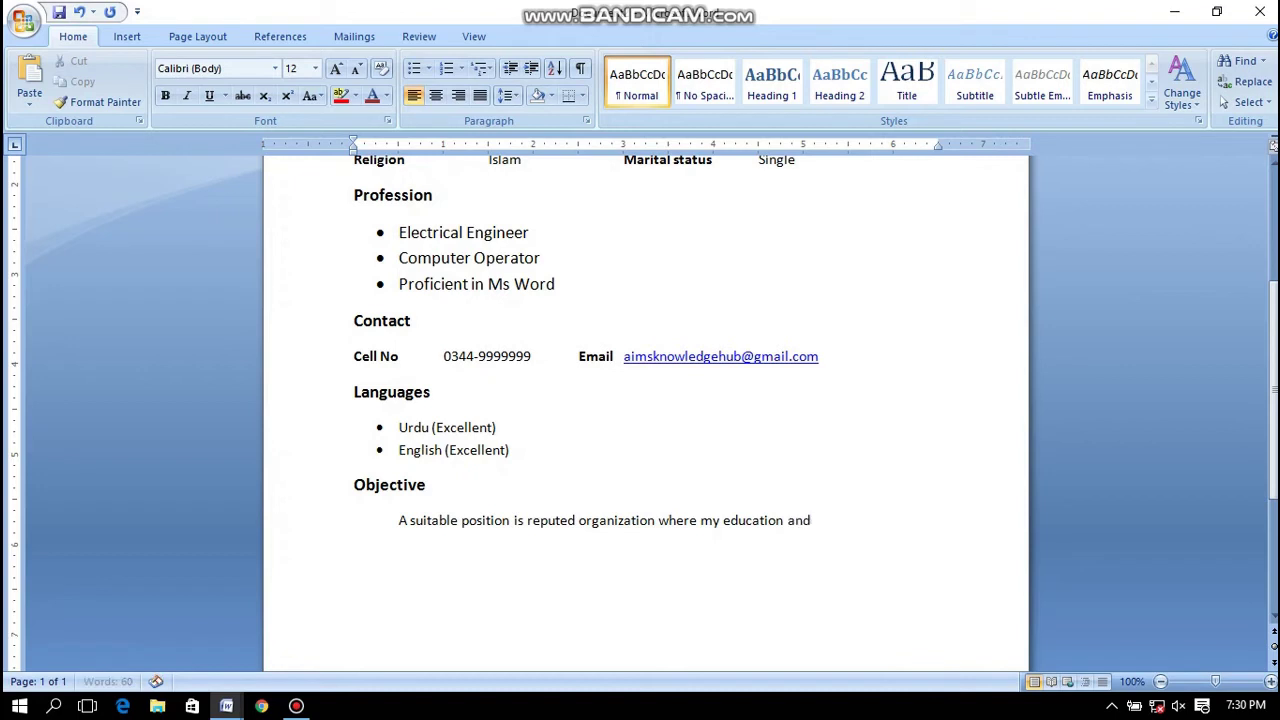
type("expe")
type("rienc")
type("e ")
type("w")
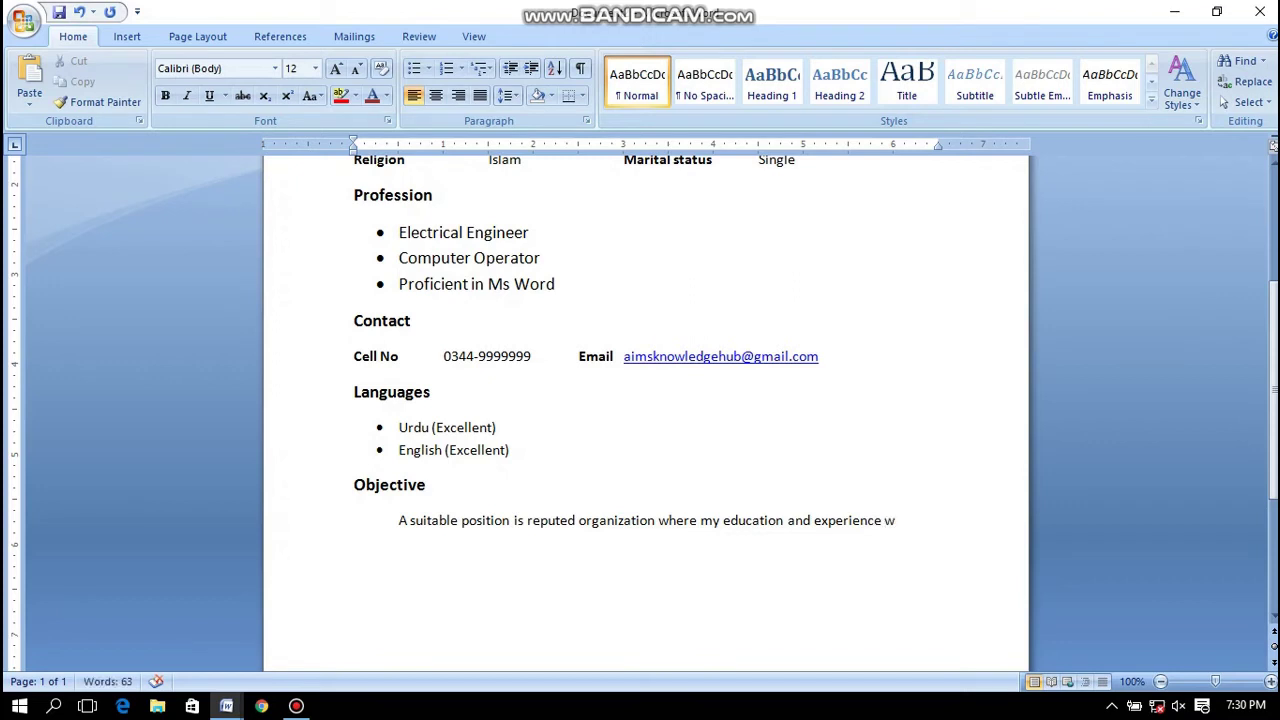
type("ill h")
type("ave po")
type("sitive")
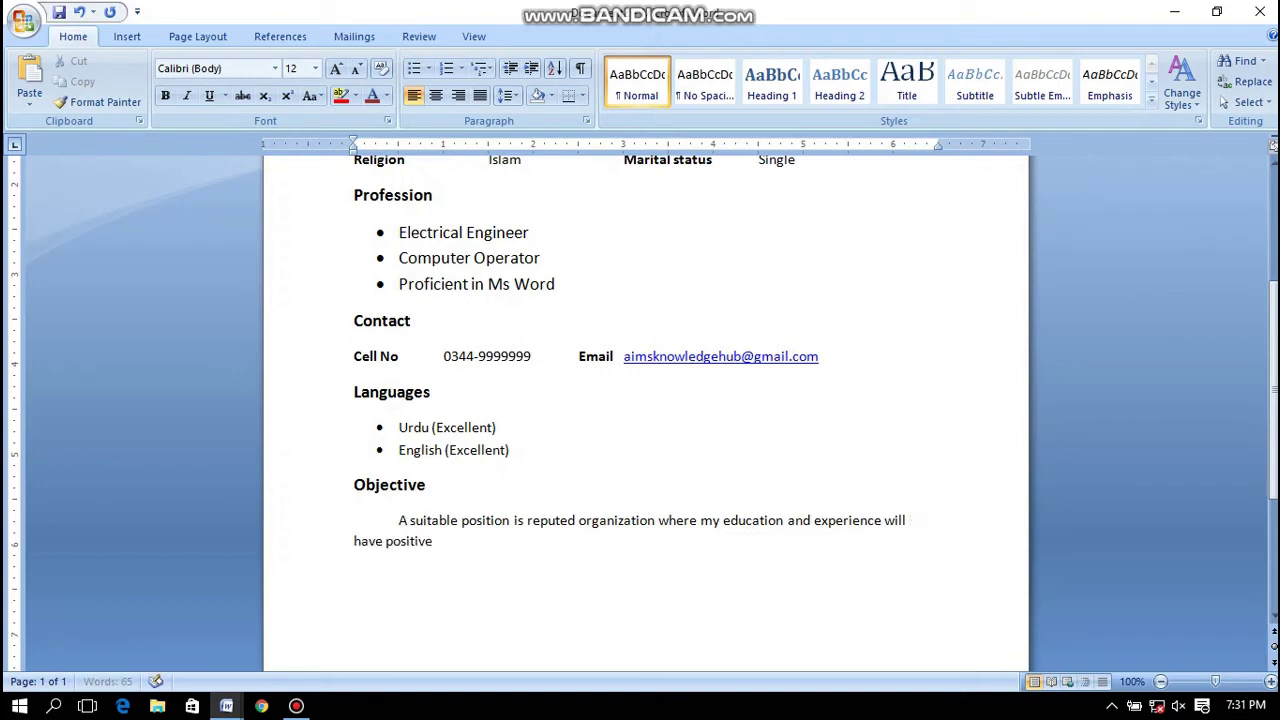
type(" C")
type("ontr")
type("ibuti")
type("on")
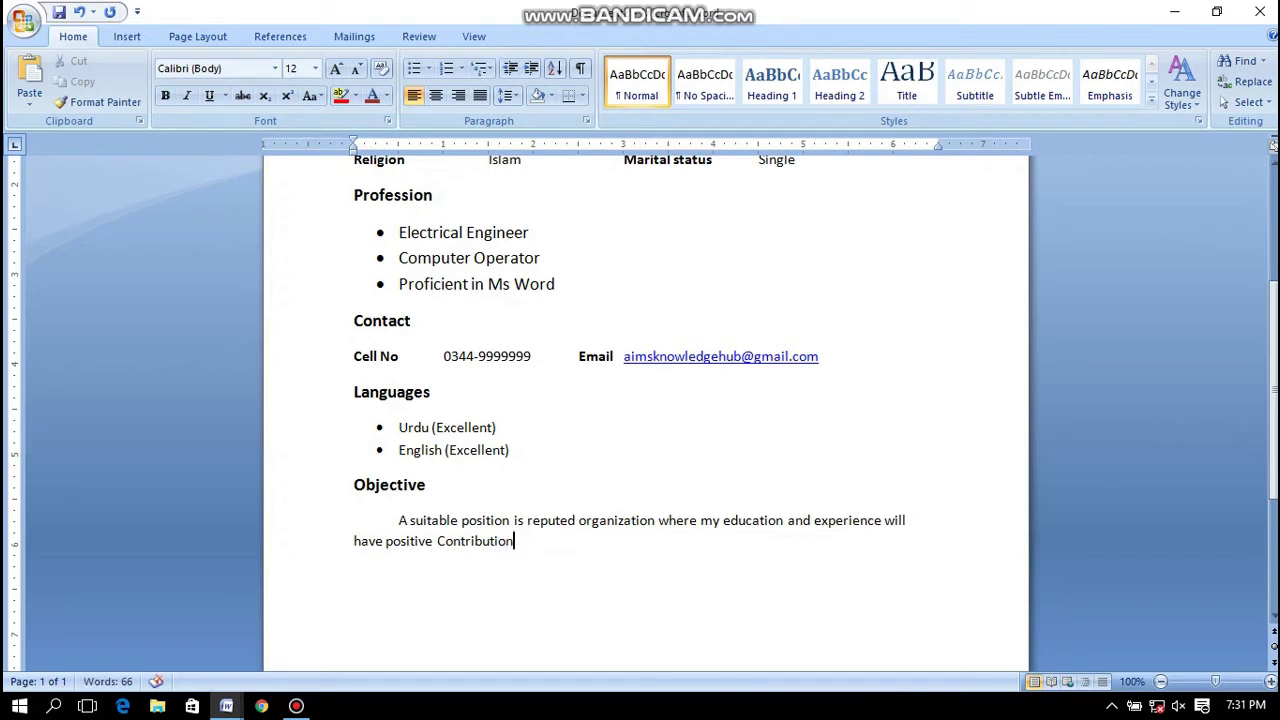
type(".")
type("Ed")
type("ucT")
- Correct the typo and type 'Educational Qualification' as a bold 14 pt heading
key("BackSpace")
type("ation")
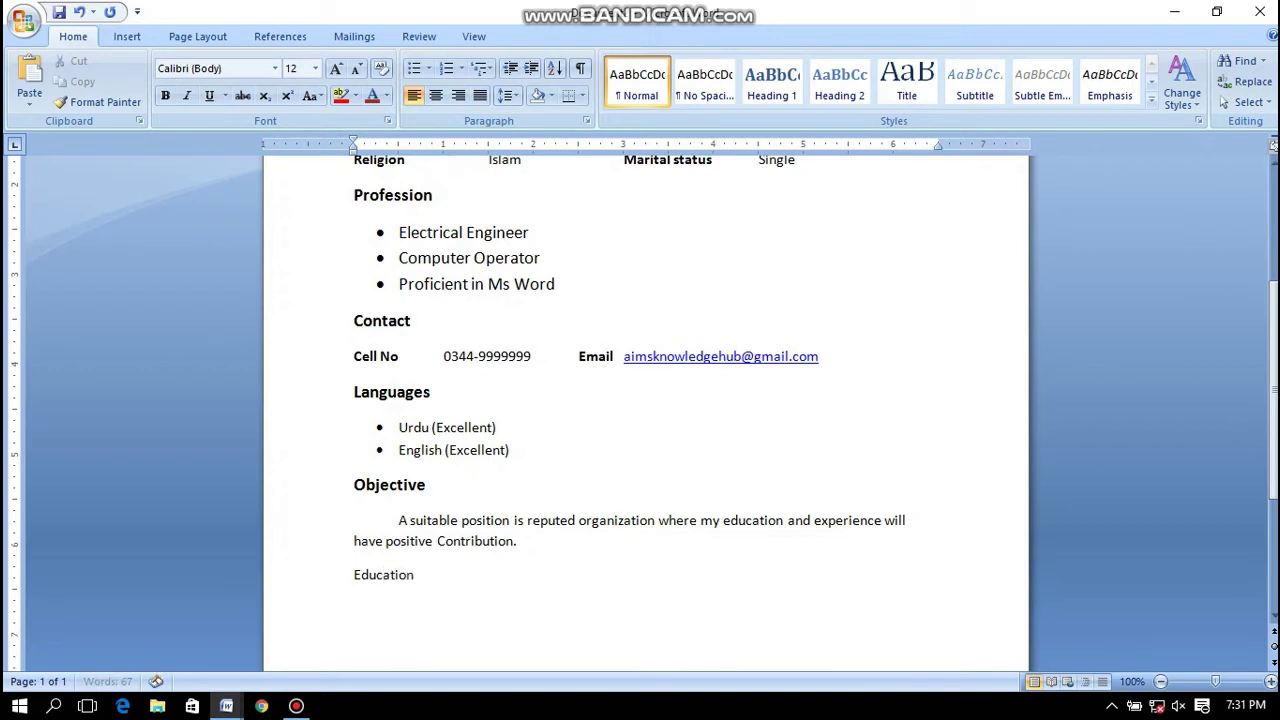
type("al Qua")
type("lif")
type("ication")
left_click_drag(509, 577, 353, 576)
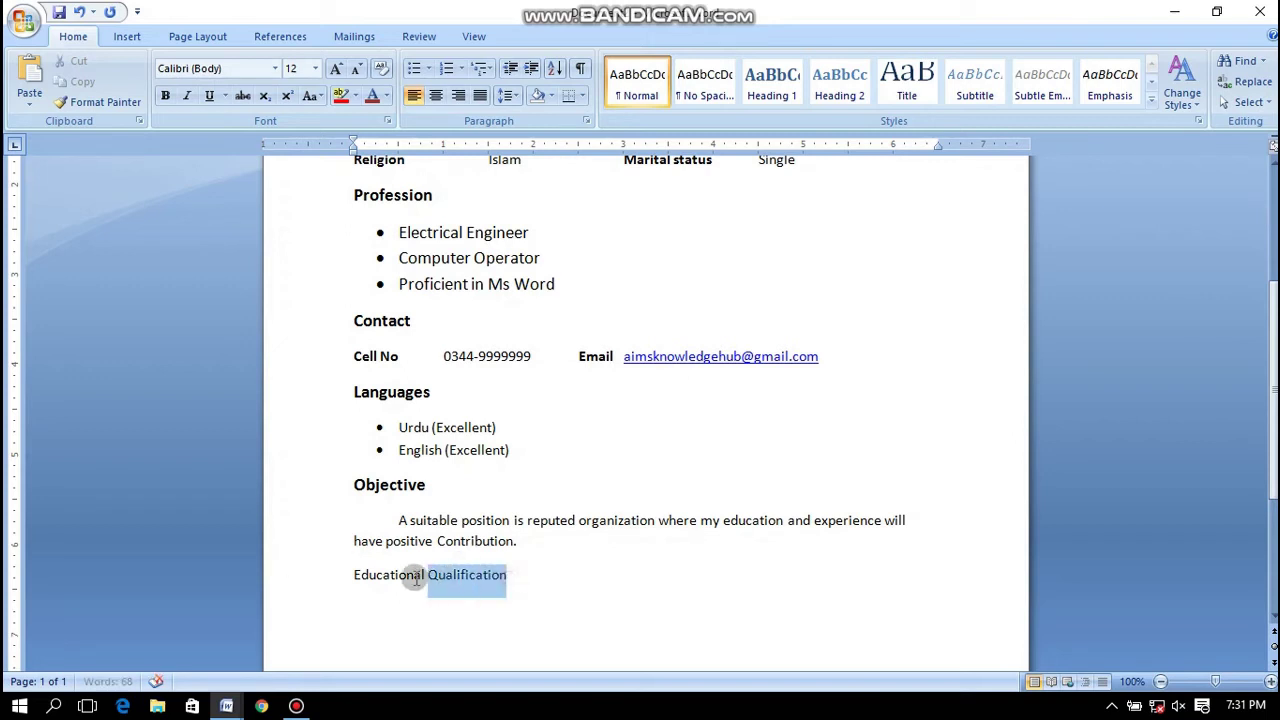
left_click(314, 68)
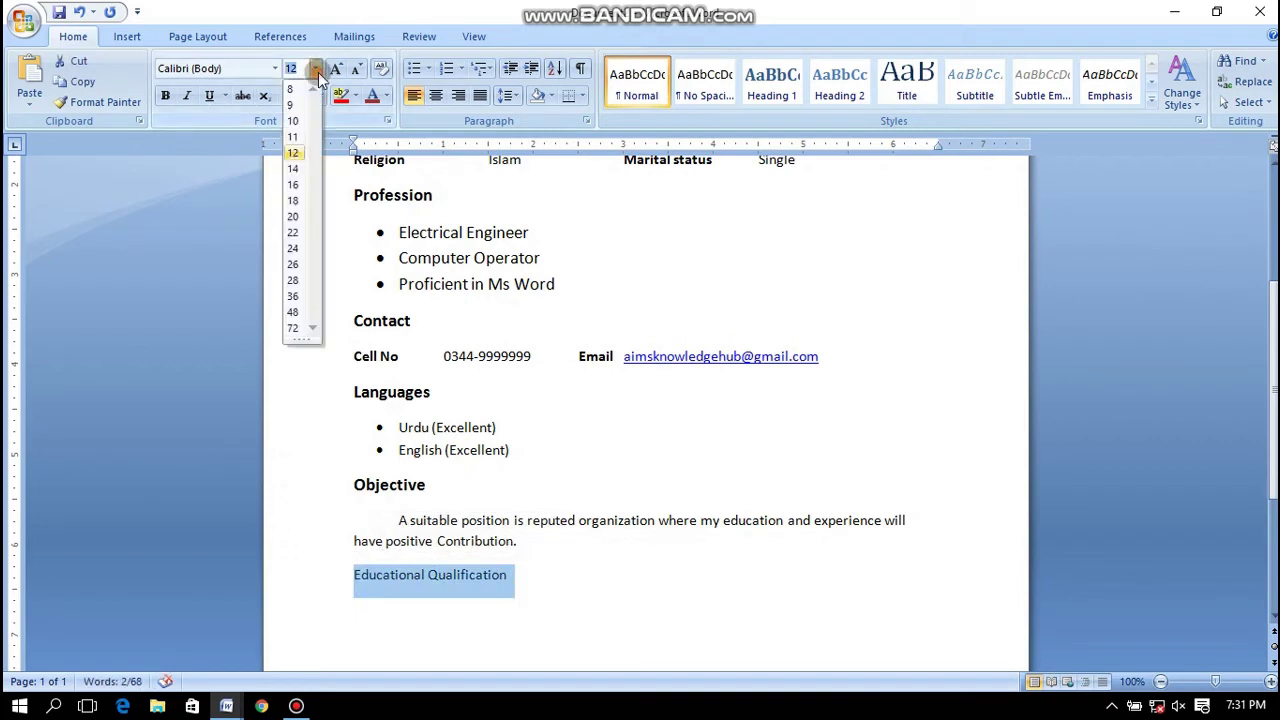
left_click(292, 166)
left_click(166, 95)
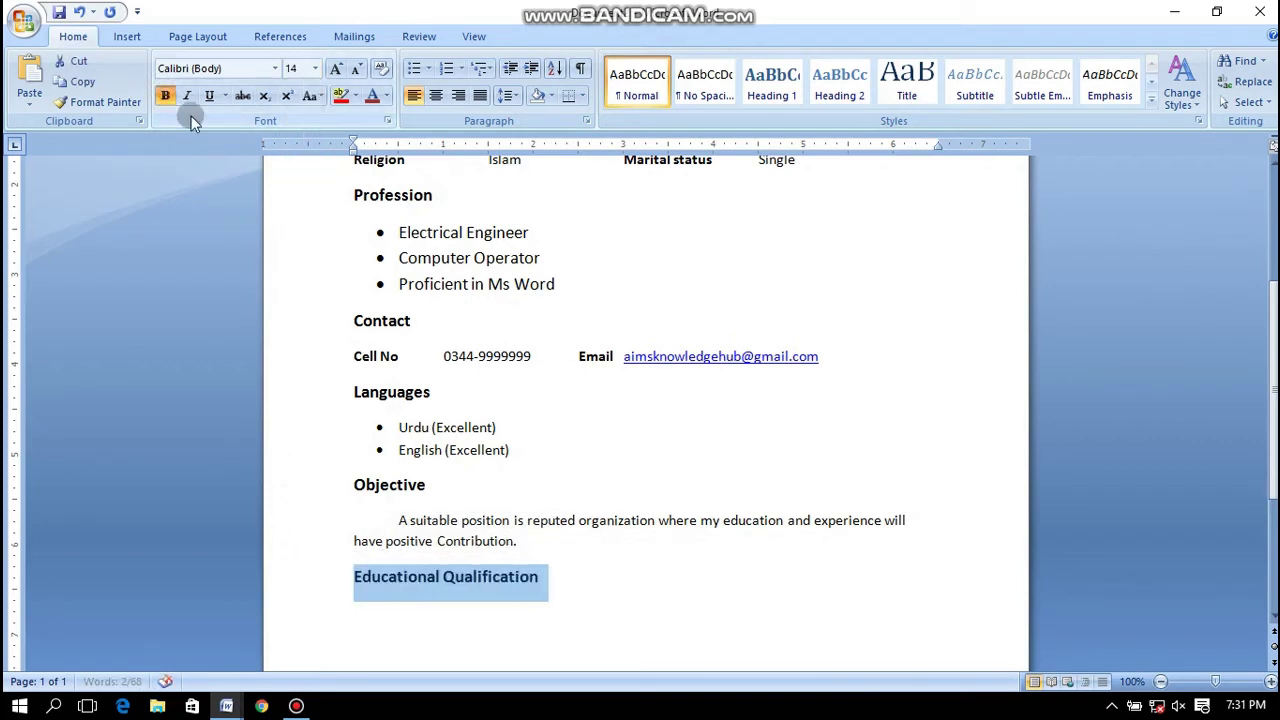
left_click(568, 578)
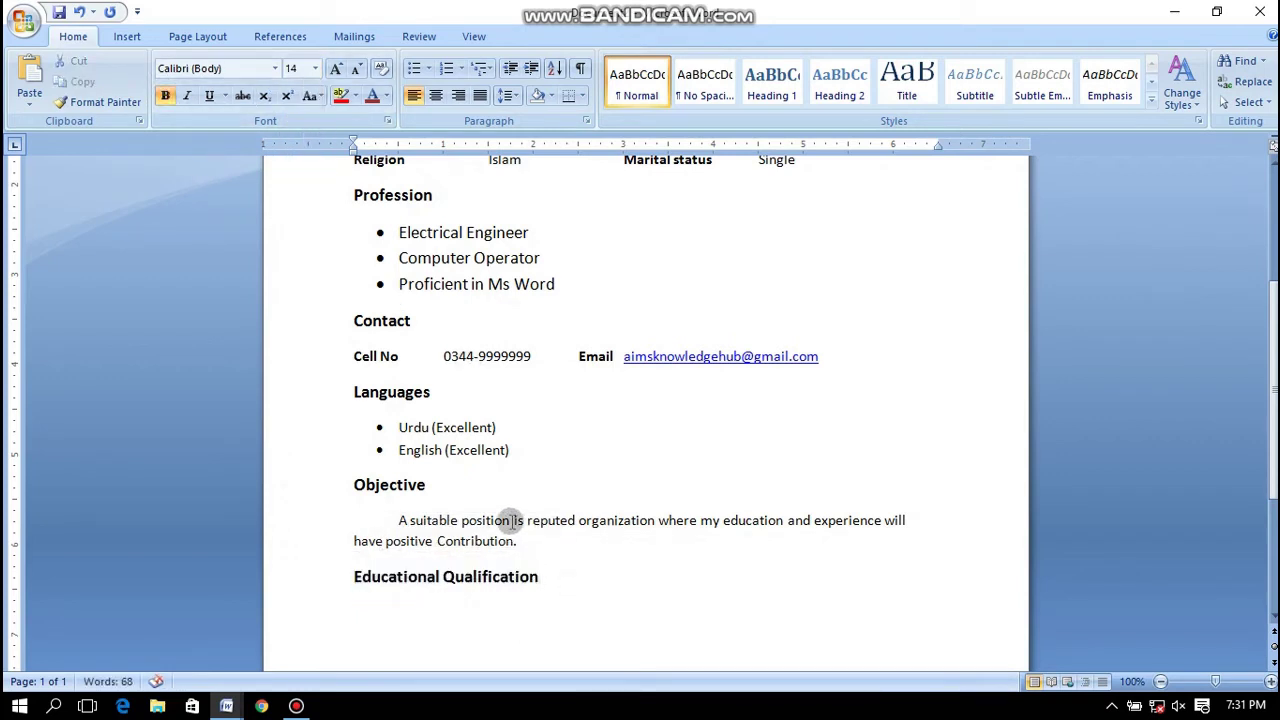
- Start a new line below the heading in plain, non-bold 12 pt text
key("Return")
left_click(165, 95)
left_click(314, 68)
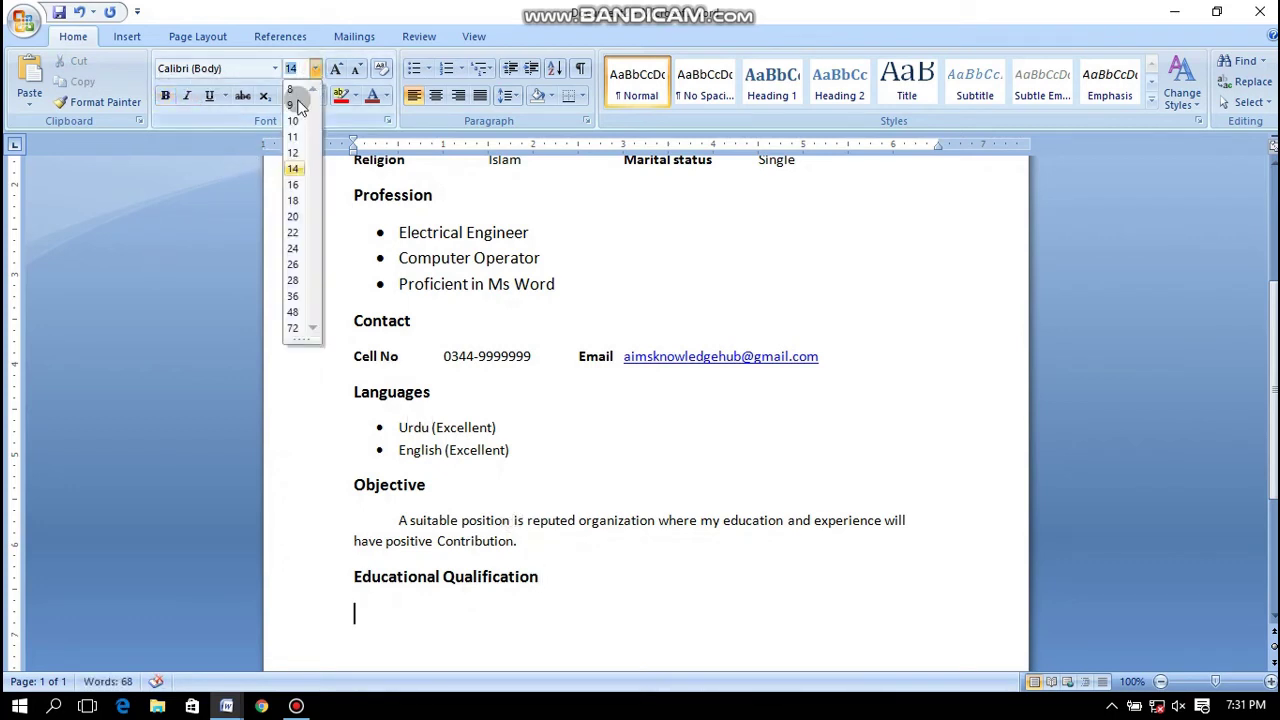
left_click(292, 152)
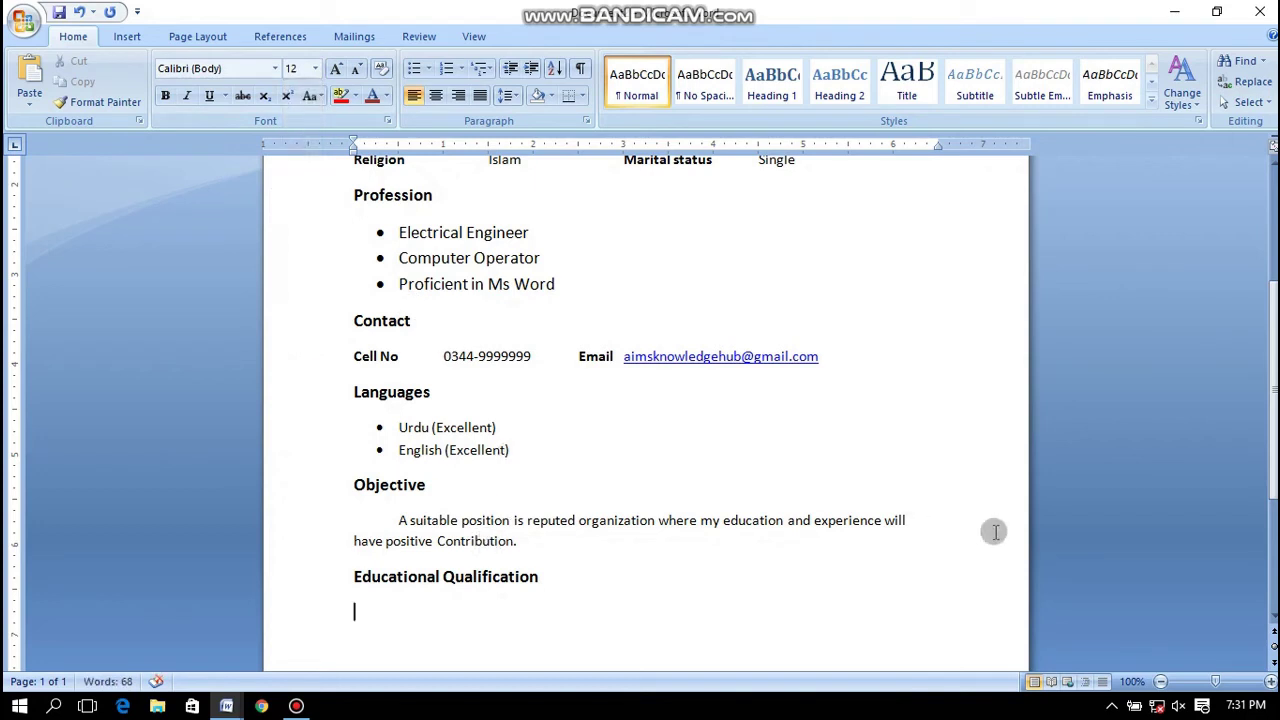
scroll(1273, 350, "down", 3)
scroll(645, 400, "down", 2)
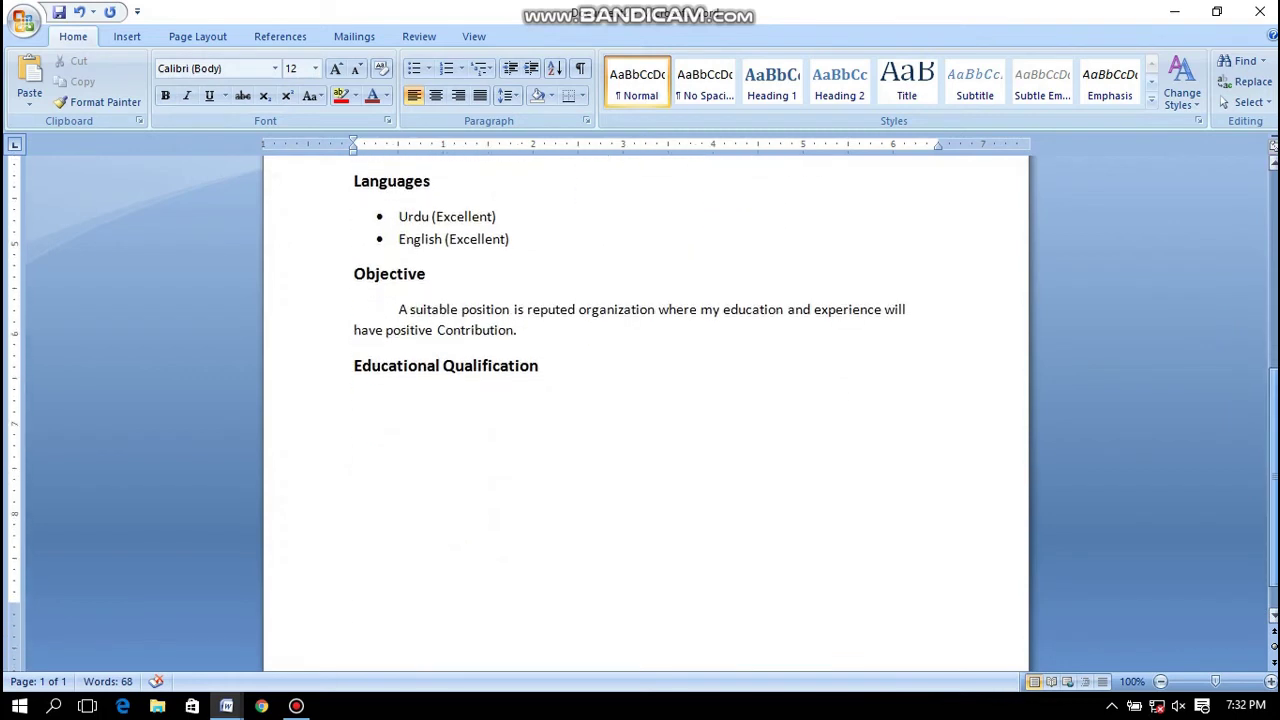
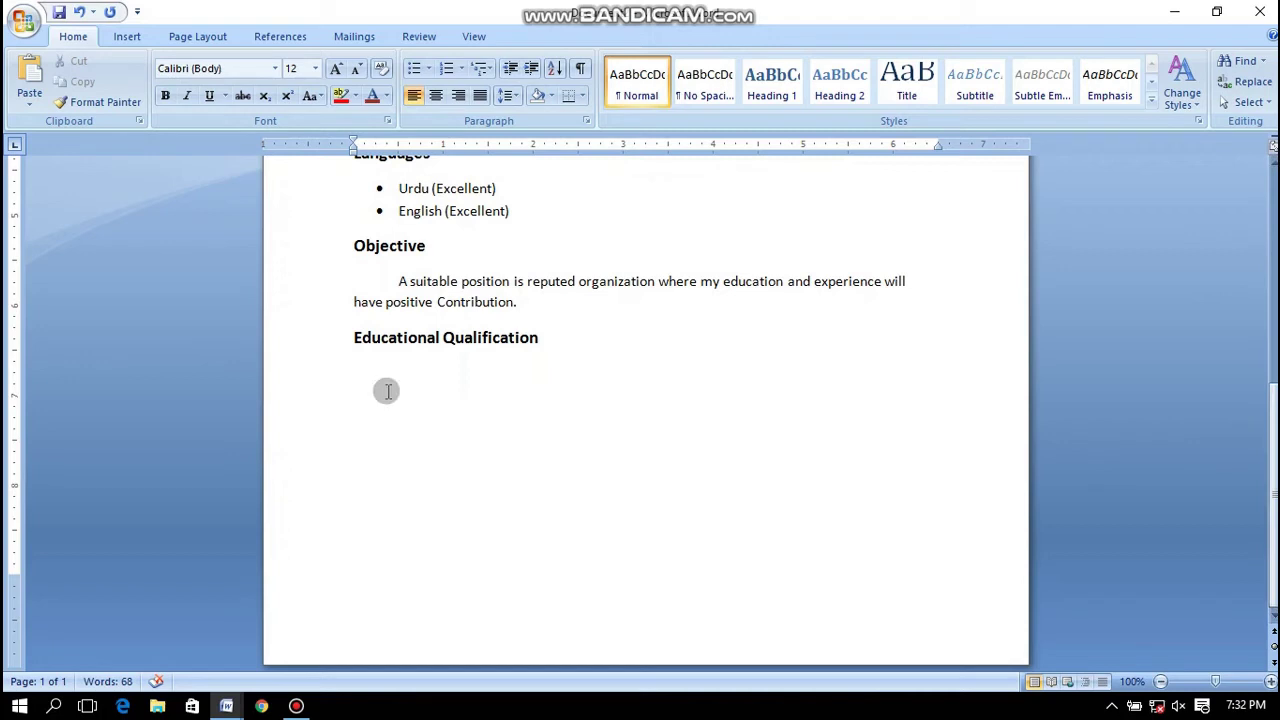
- Insert a 5-column by 4-row table below the Educational Qualification heading
left_click(128, 40)
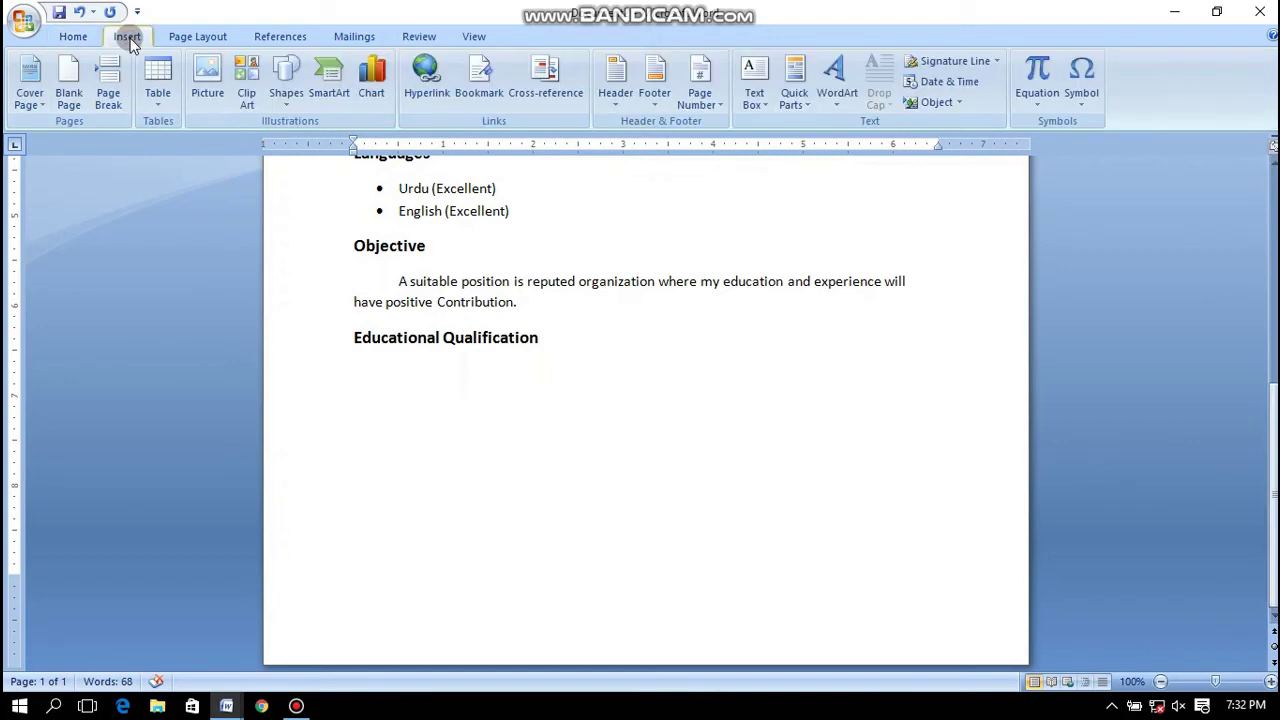
left_click(158, 90)
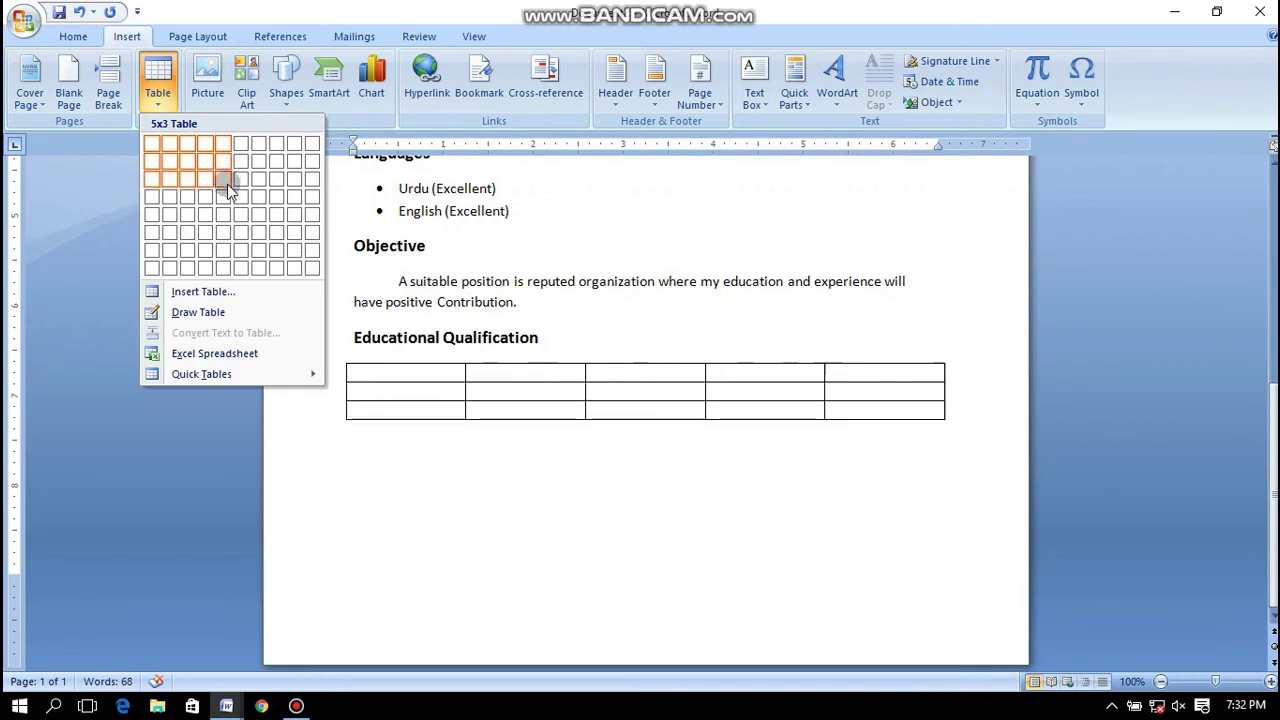
left_click(229, 196)
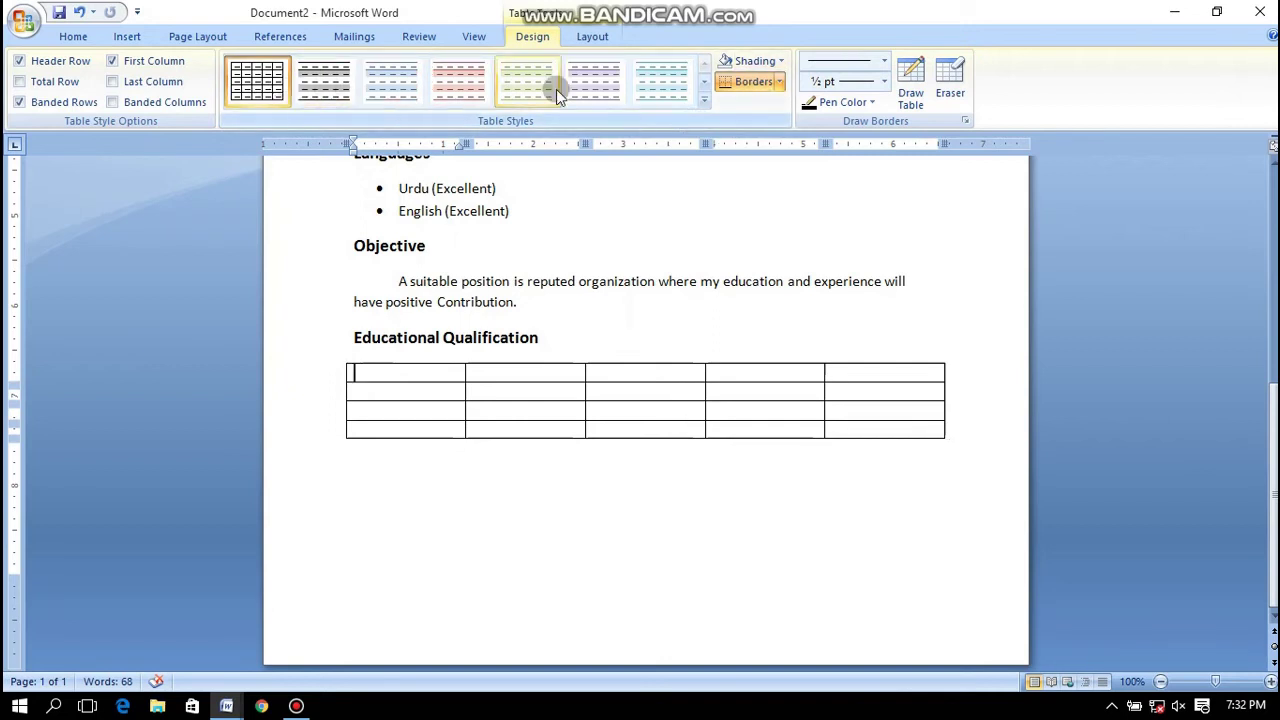
- Apply the built-in table style with the solid black header row
left_click(703, 102)
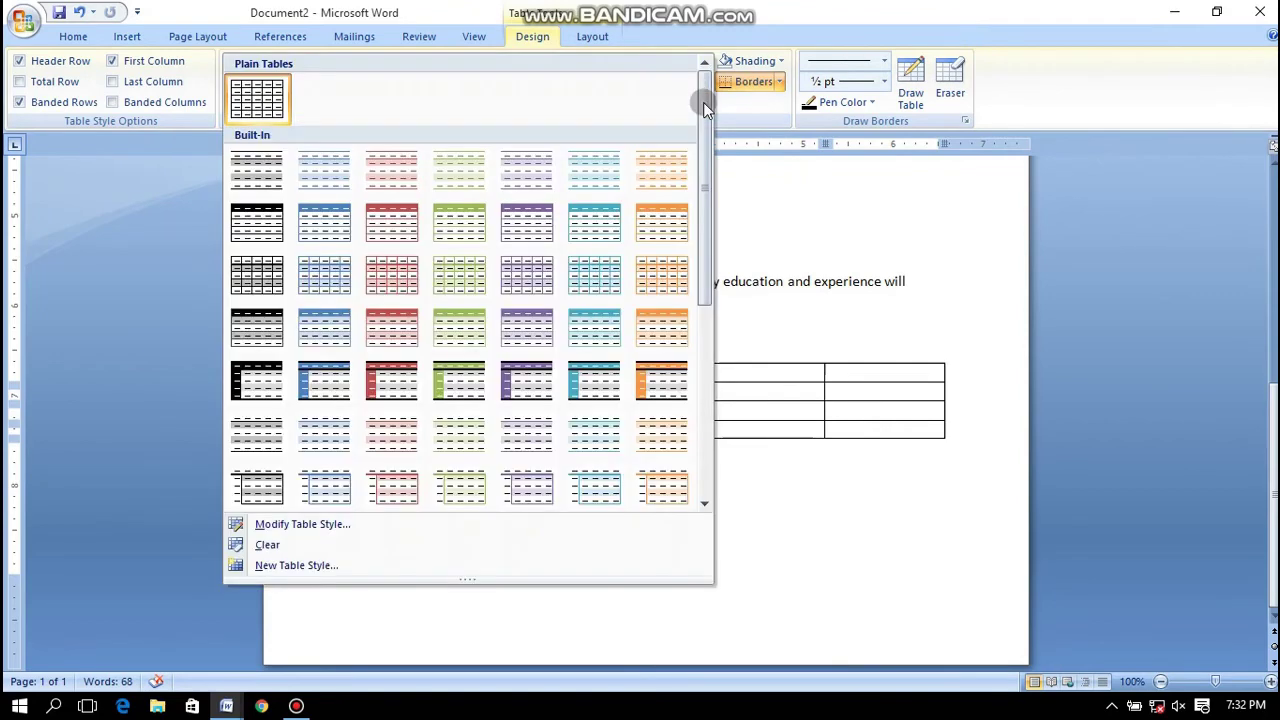
left_click(258, 220)
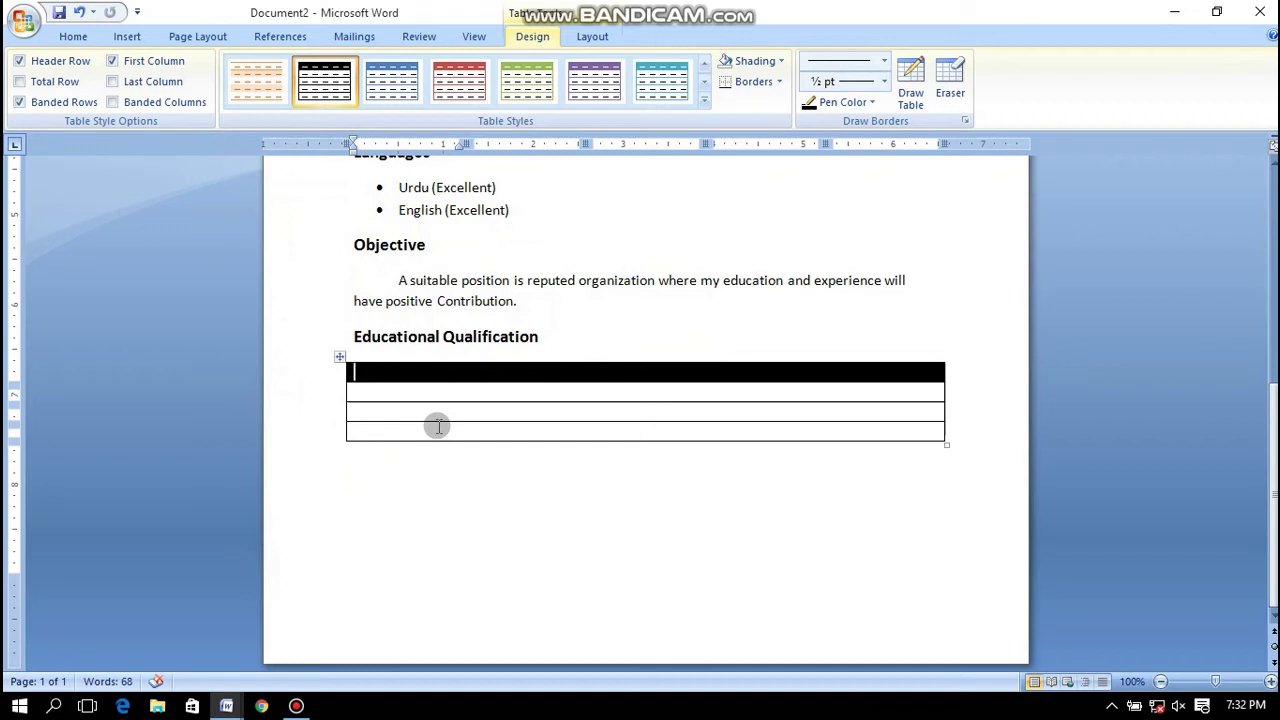
- Type the header labels Cerificate, Board, Year, Marks and Percentage across the top row
type("Ce")
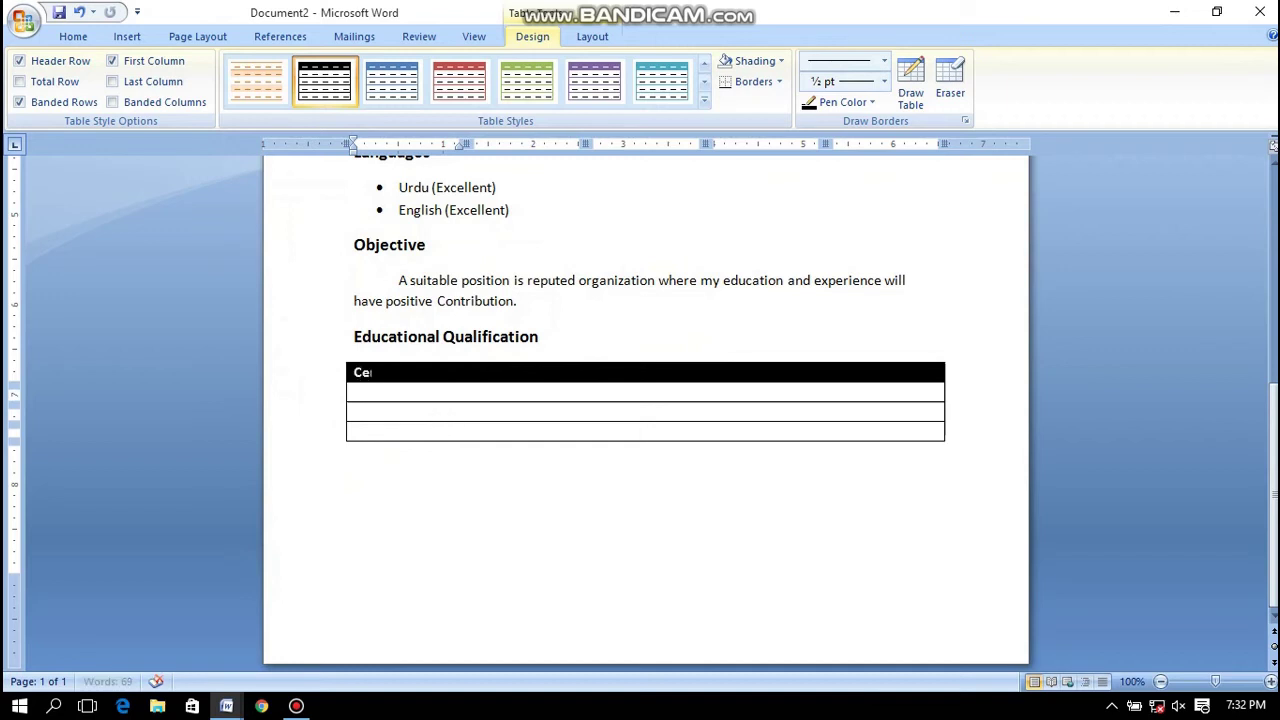
type("rificat")
type("e")
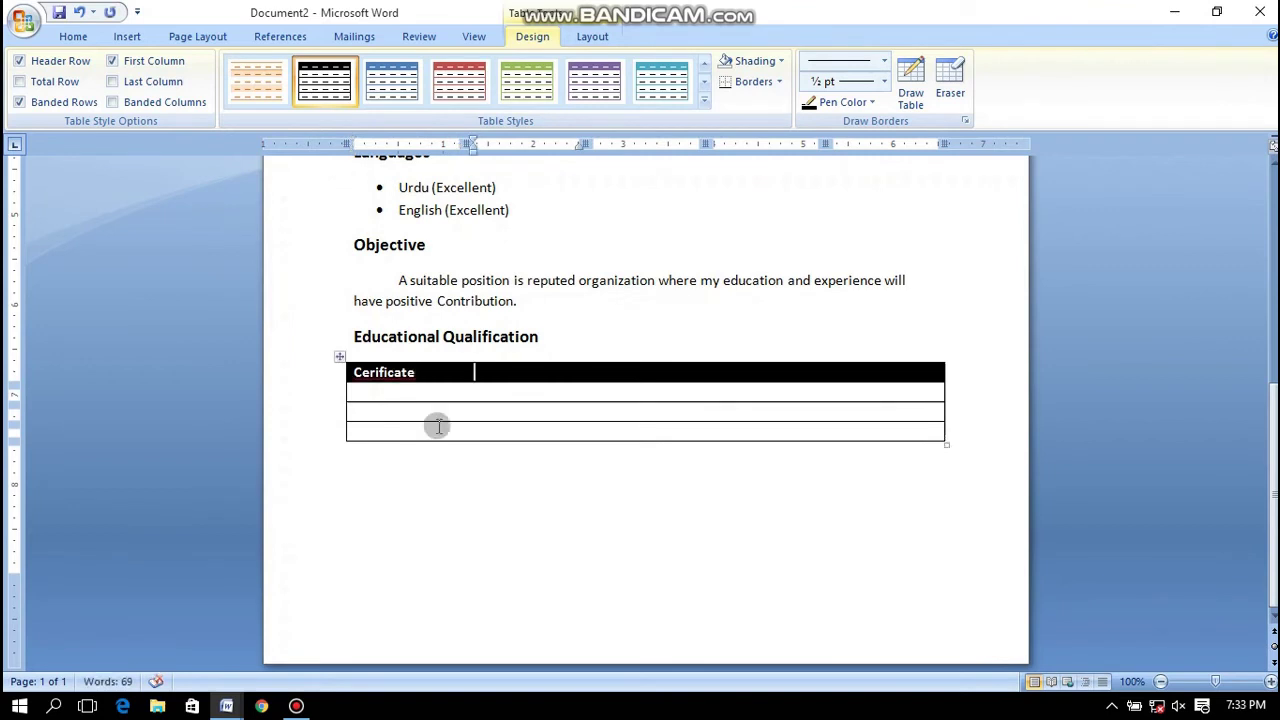
type("               Board")
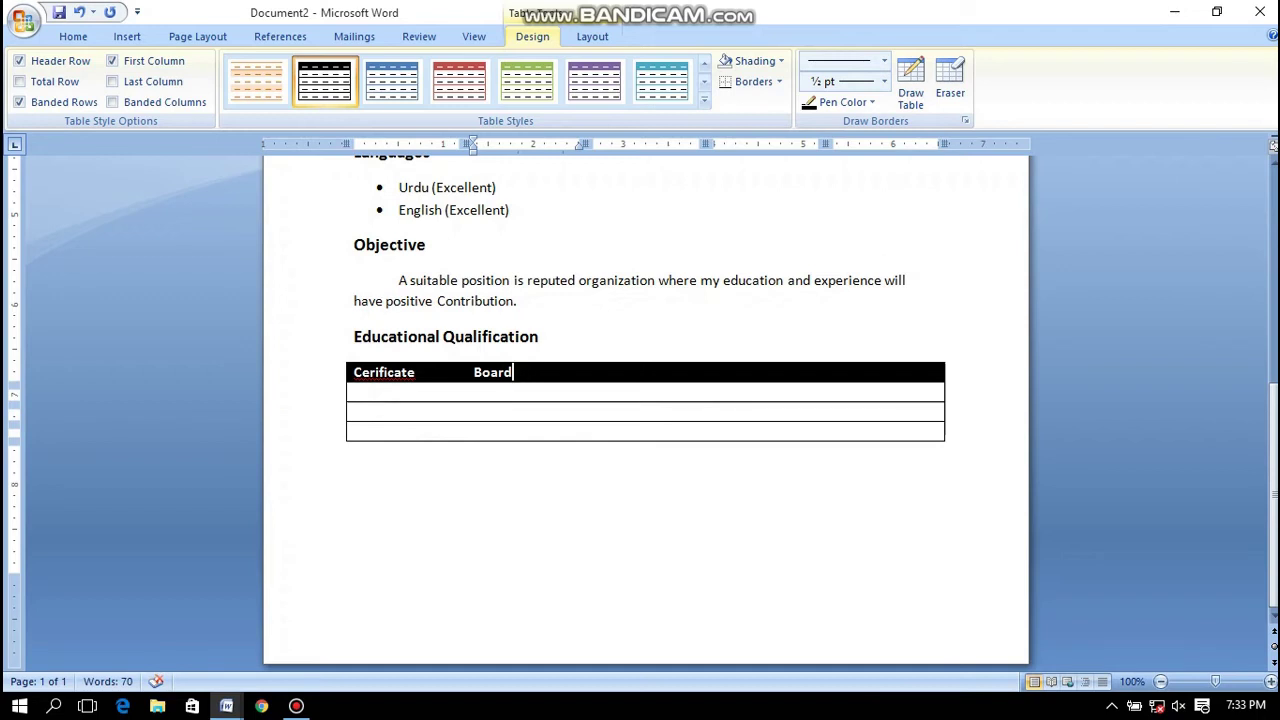
key("Tab")
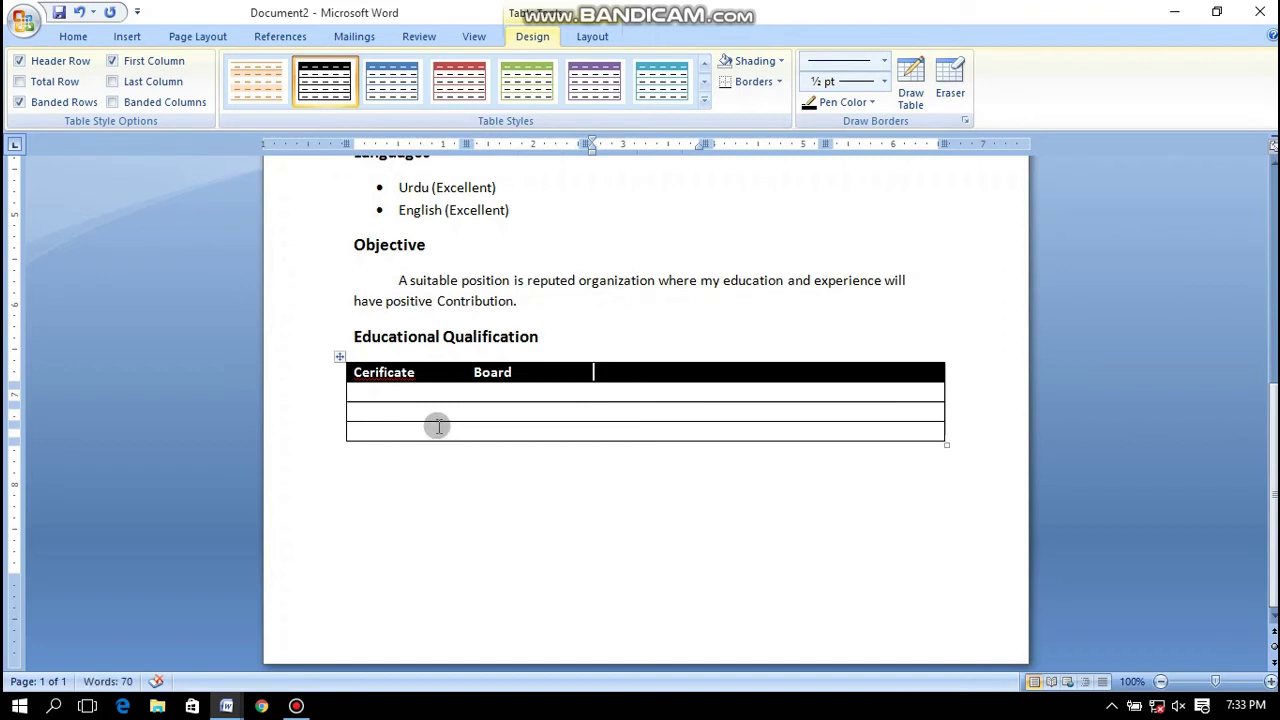
type("Ye")
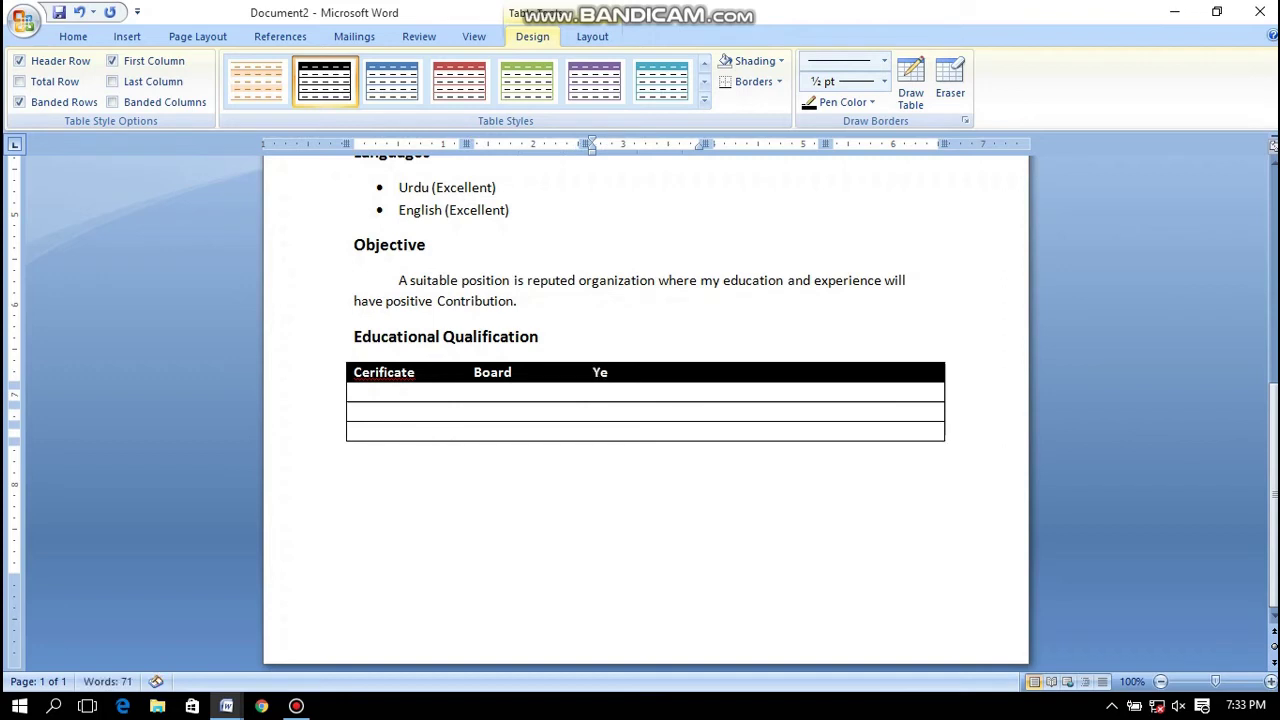
type("ar")
key("Tab")
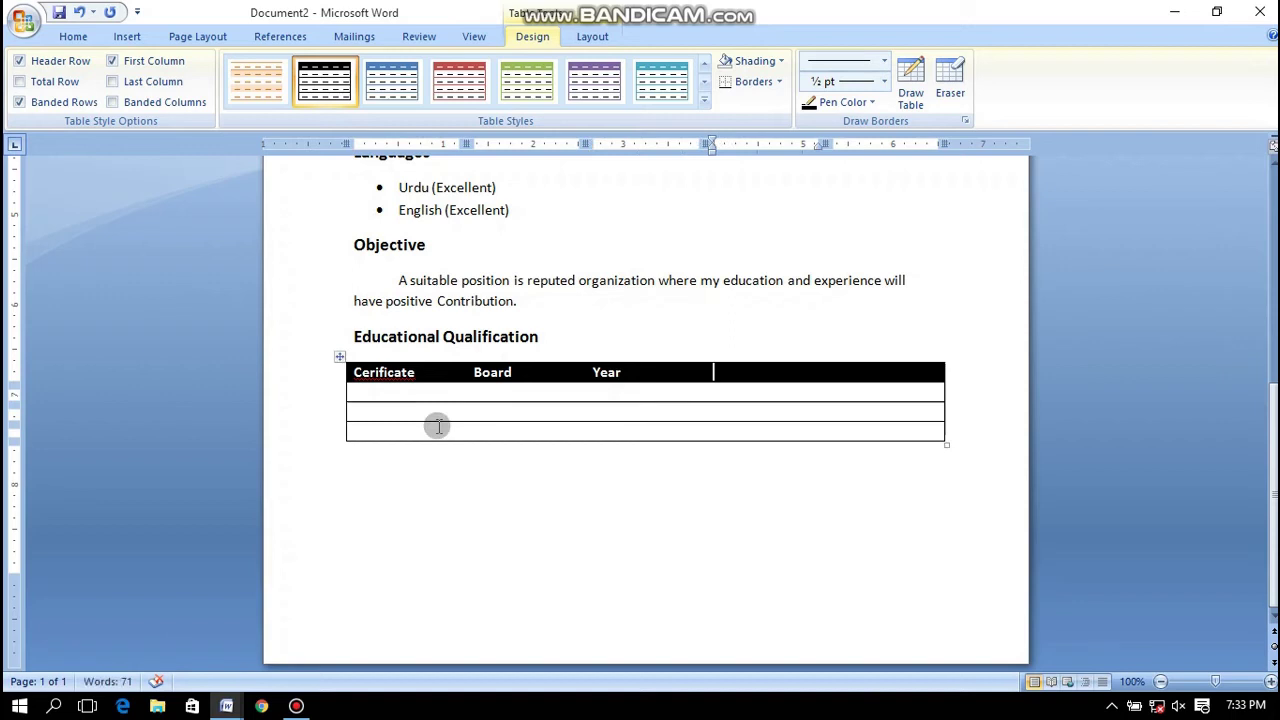
type("Ma")
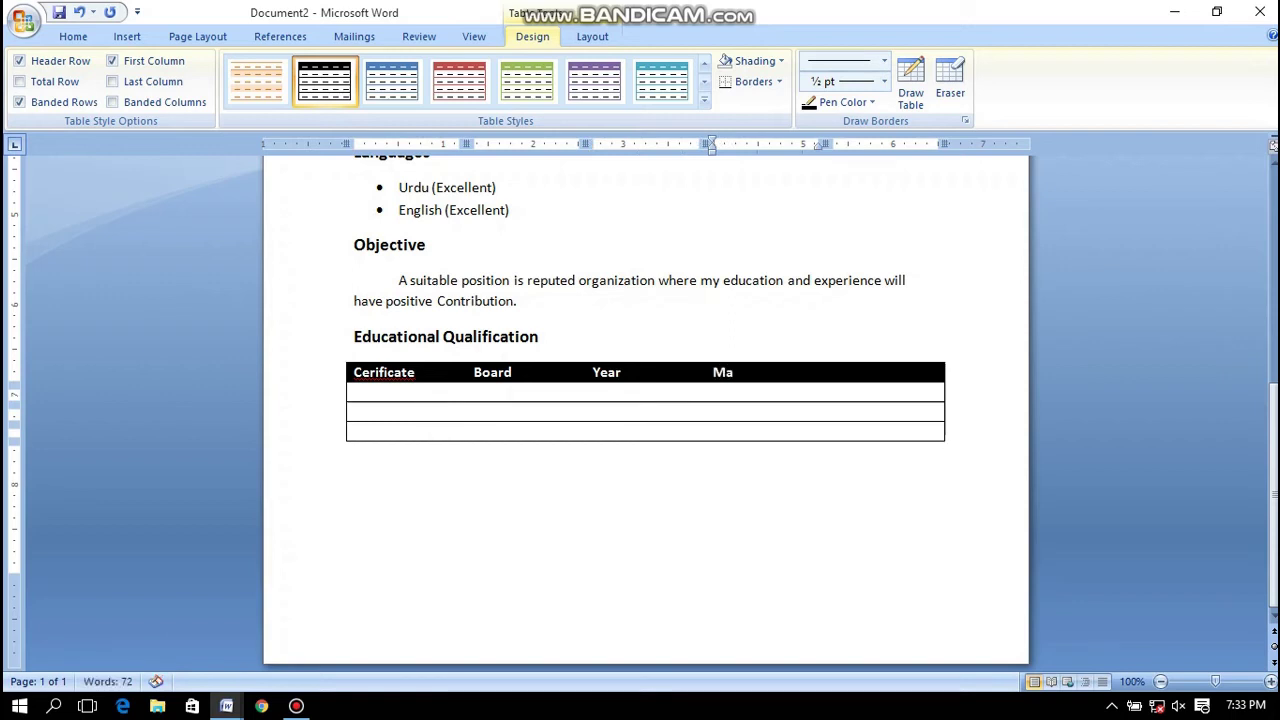
type("rks")
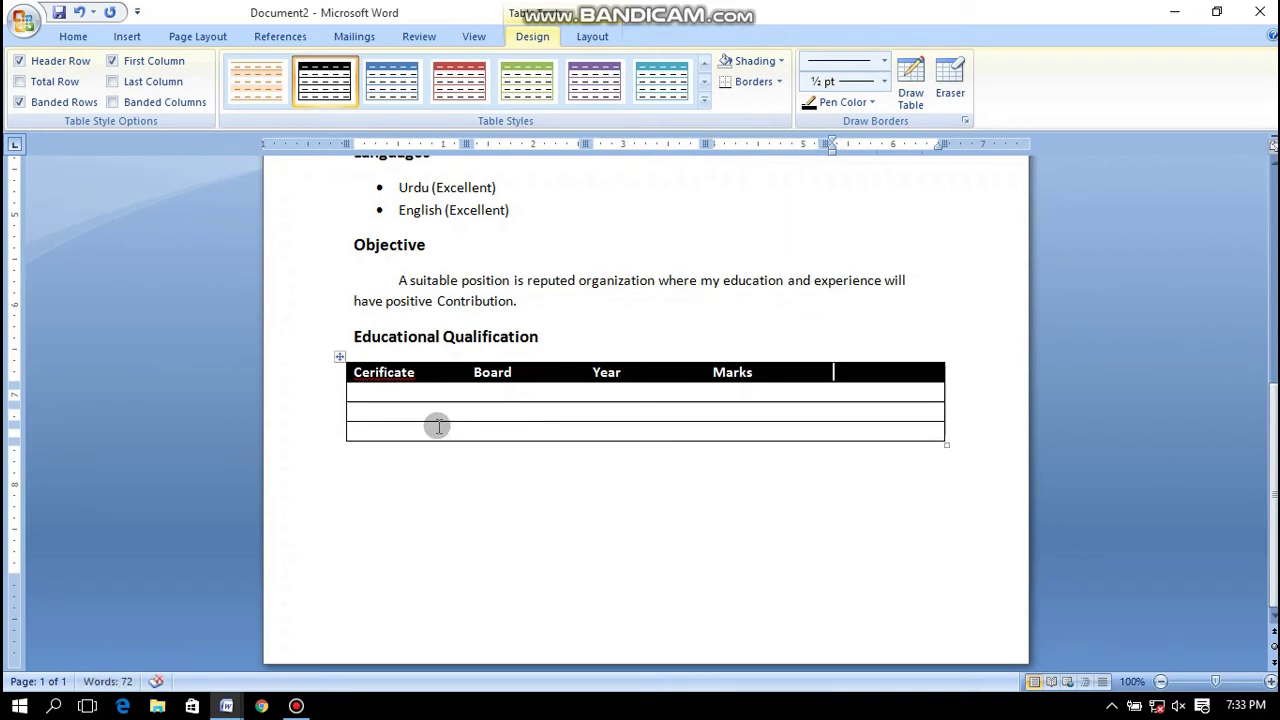
type("Perc")
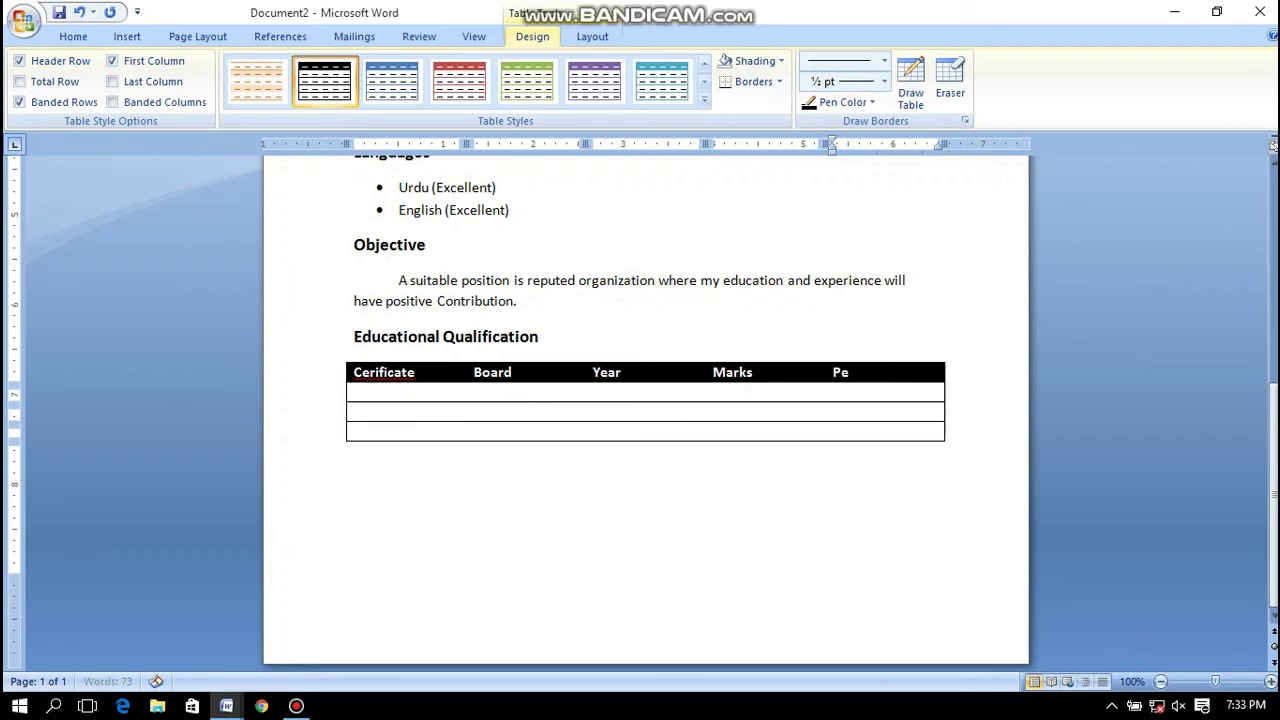
type("entage")
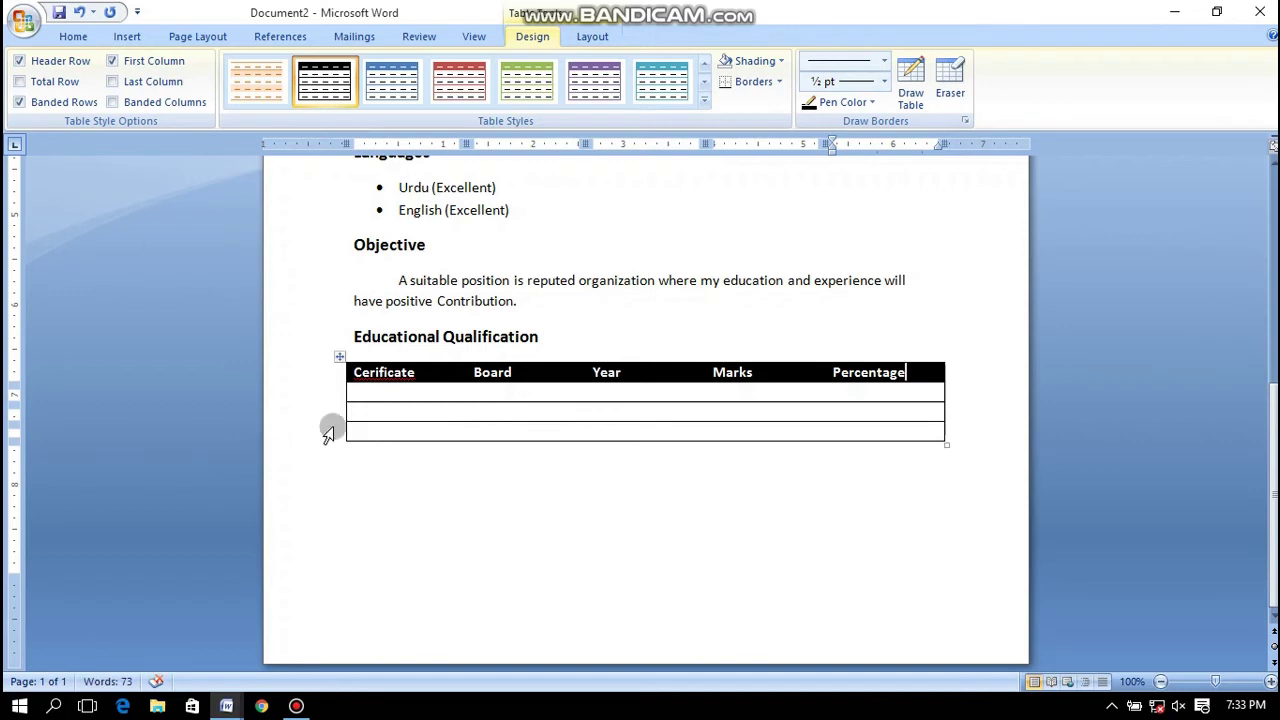
- Correct the misspelled 'Cerificate' to 'Certificate' using the spelling suggestion
left_click_drag(414, 376, 355, 376)
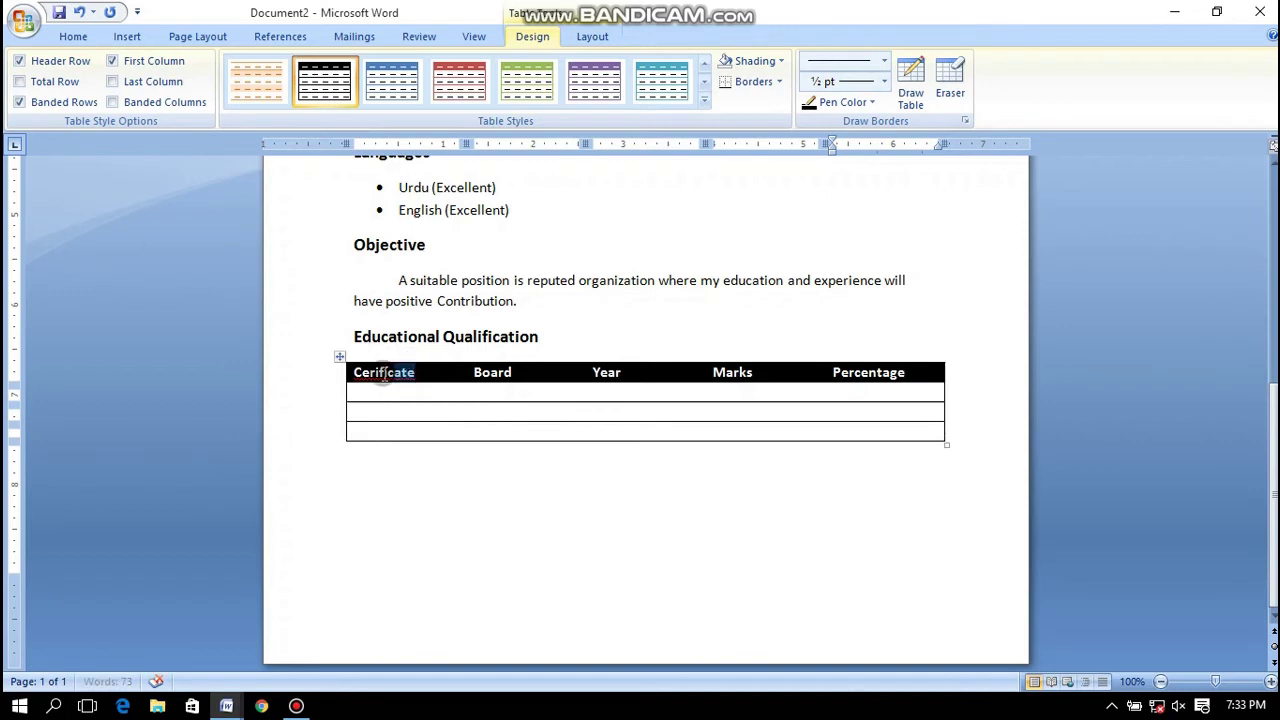
right_click(380, 375)
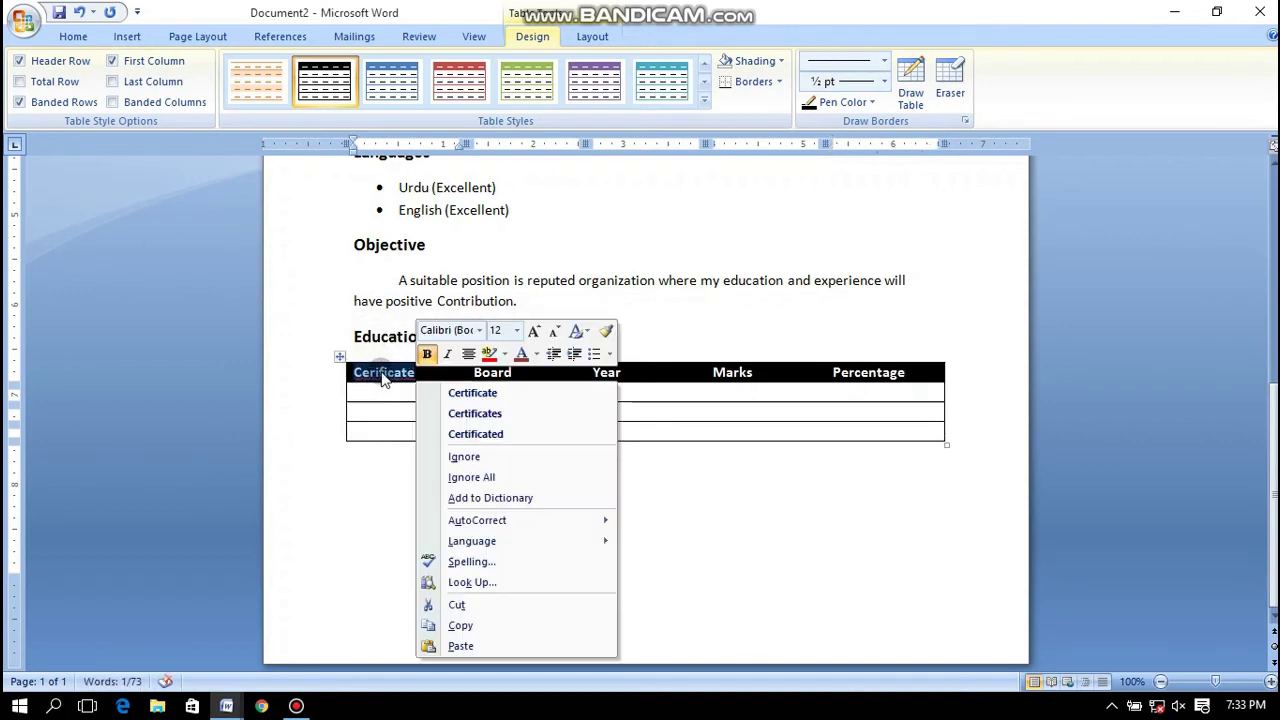
left_click(478, 394)
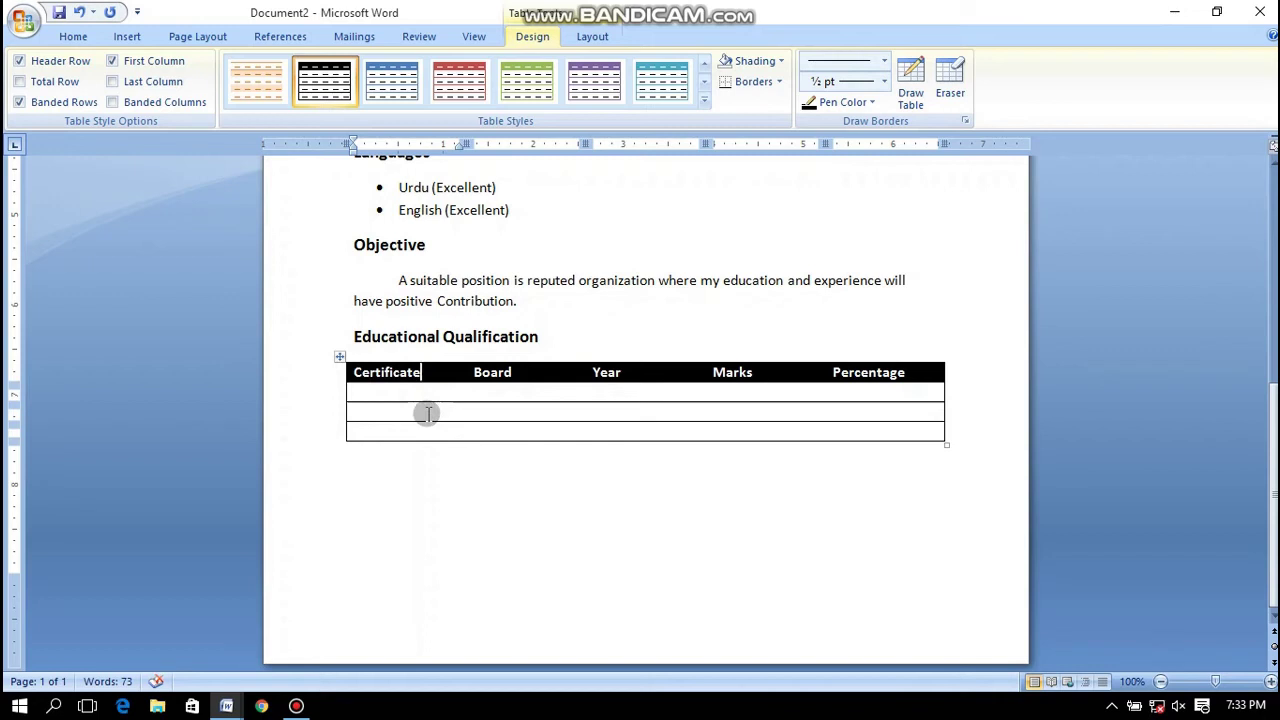
left_click(385, 392)
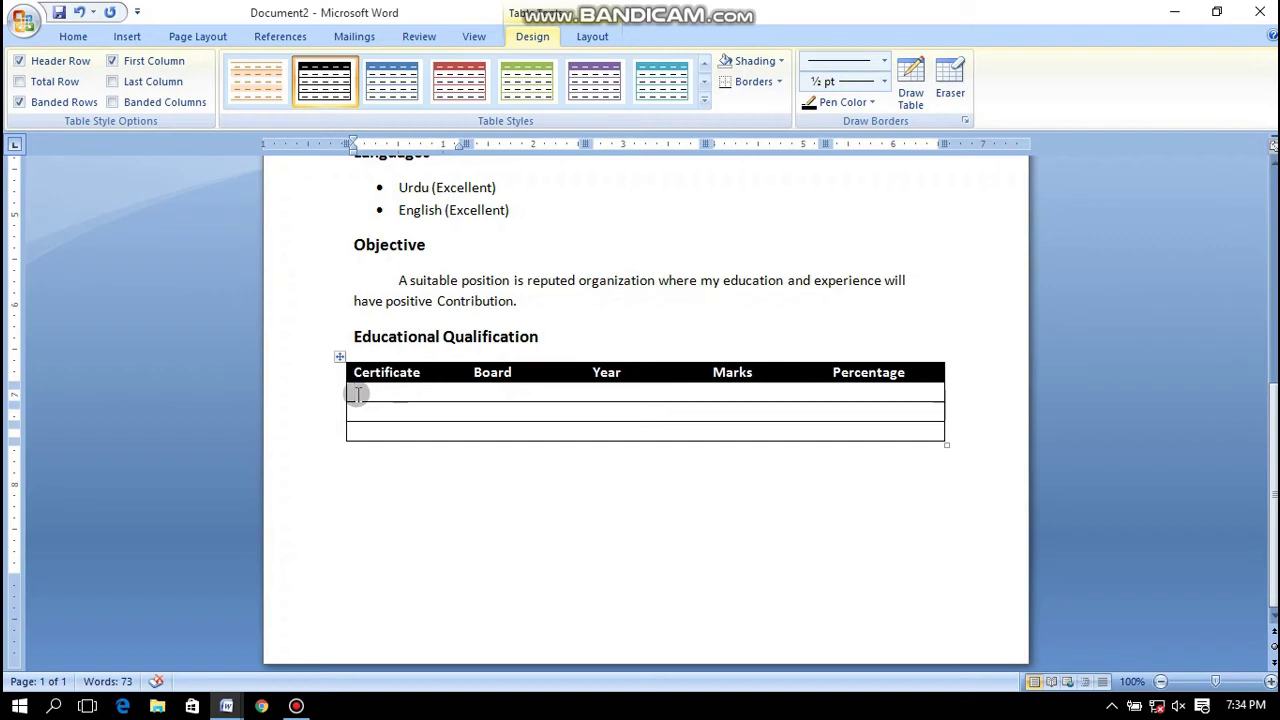
- Enter S.S.C, Peshawar, 2014, 841 and % across the first data row
type("S.S.")
type("C")
key("Tab")
type("P")
type("eshawa")
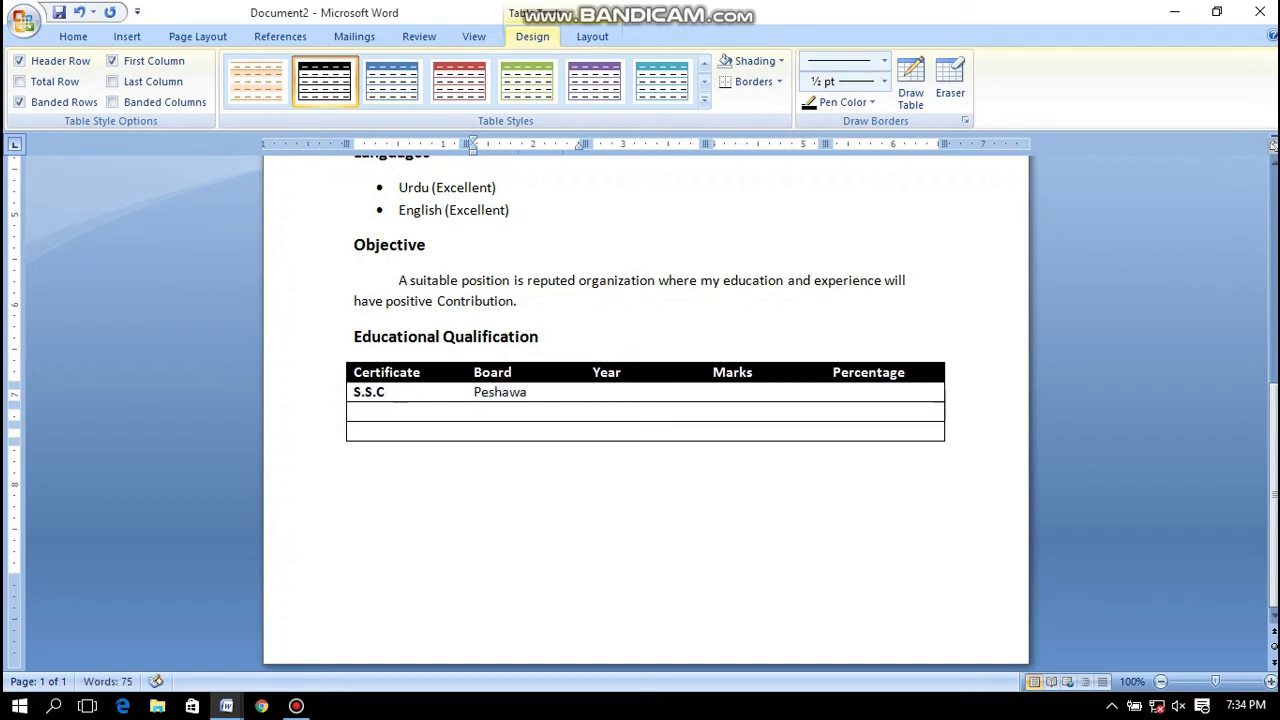
type("r")
key("Tab")
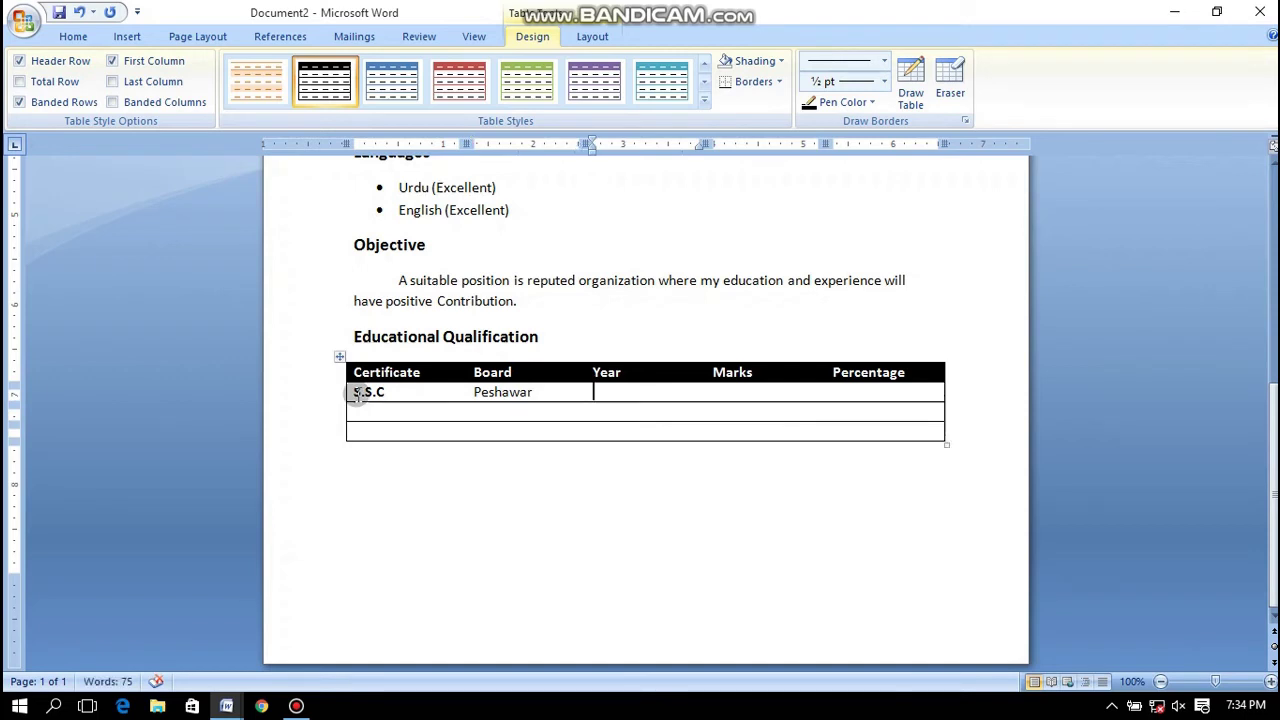
type("2014")
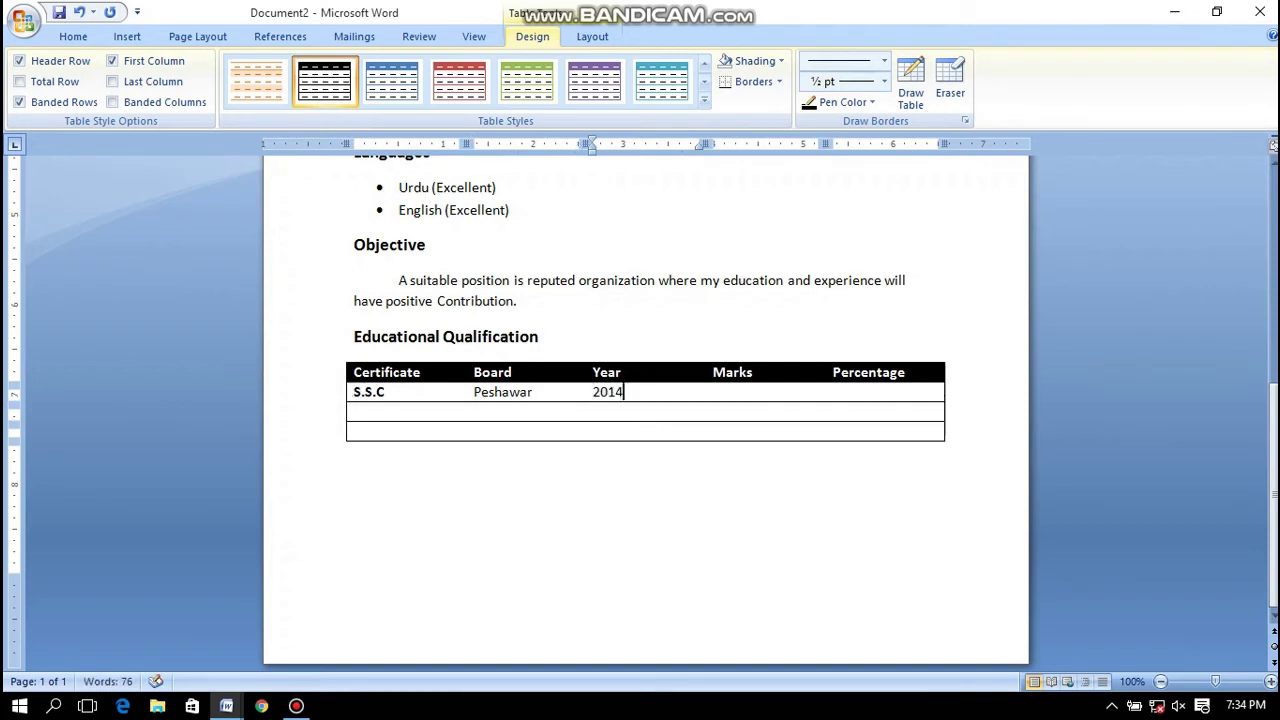
key("Tab")
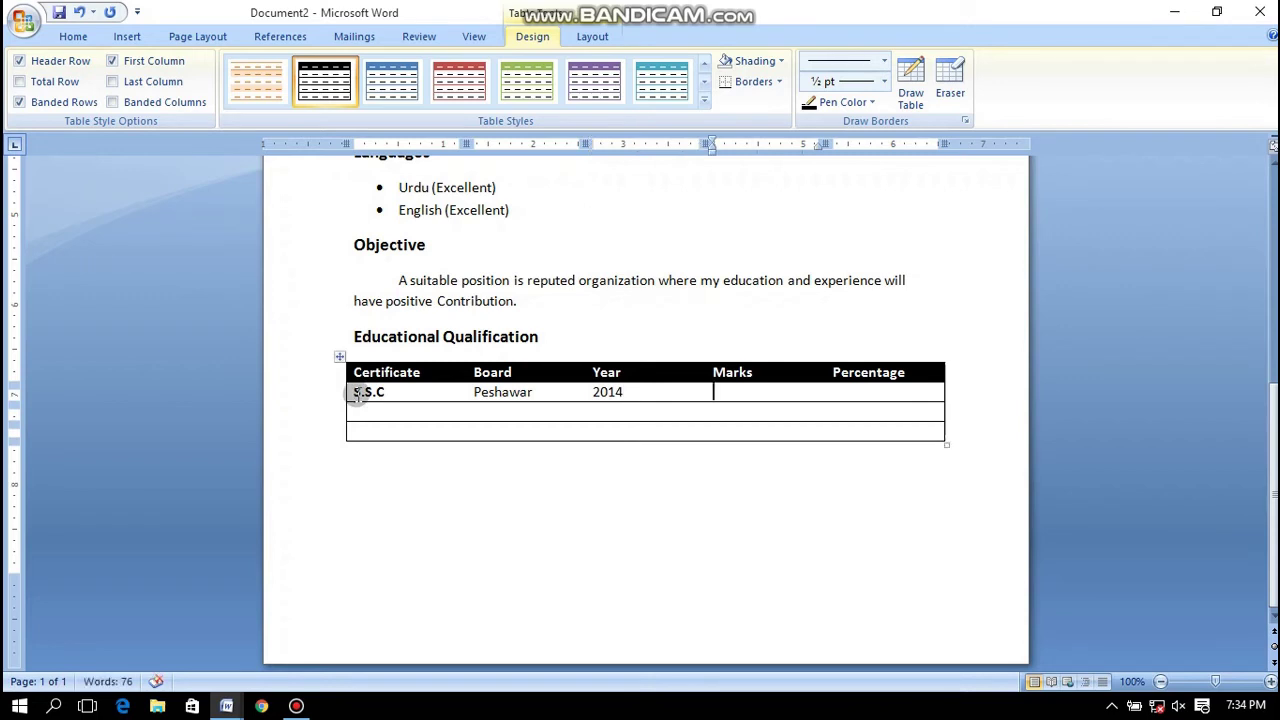
type("84")
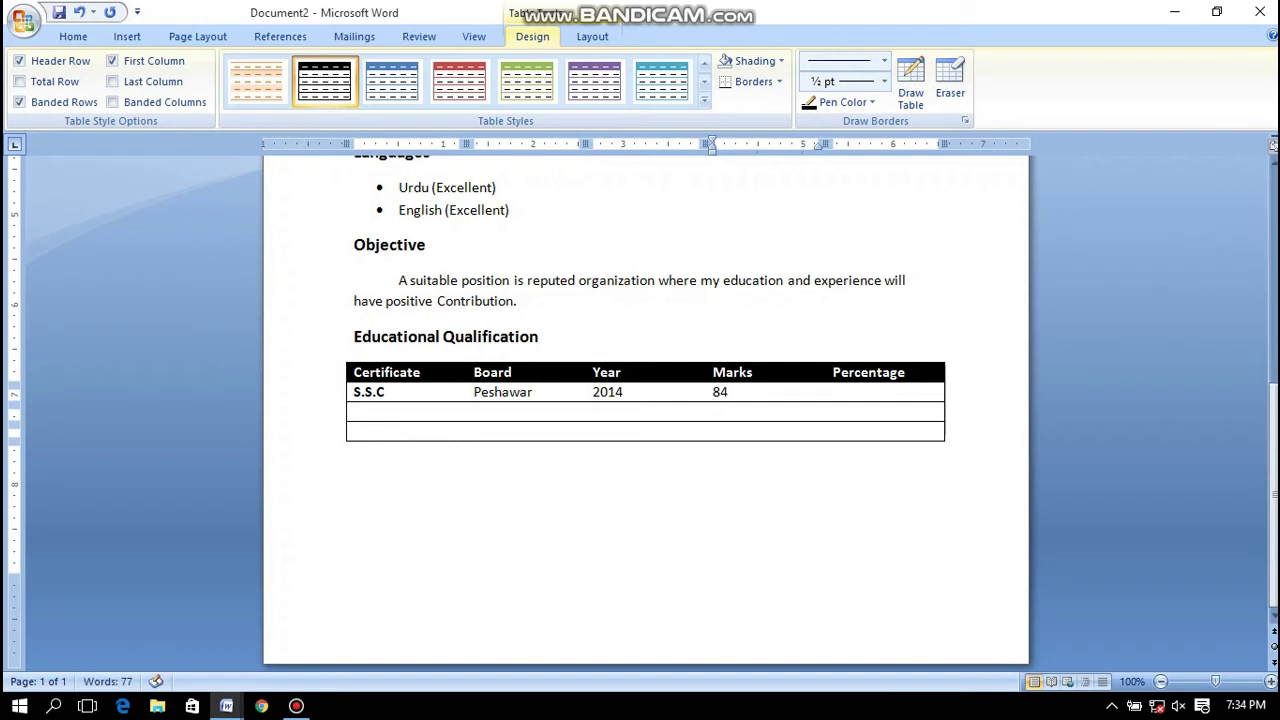
type("1")
key("Tab")
type("%")
left_click(373, 411)
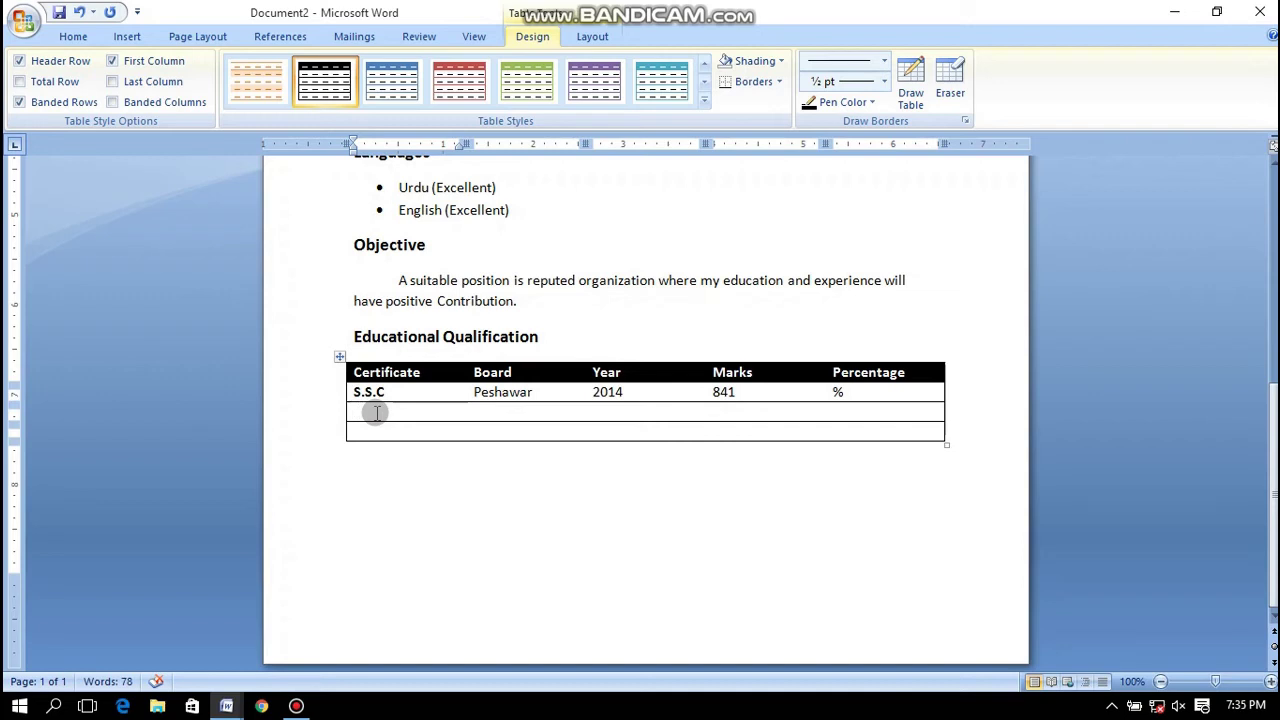
- Fill the third row with Fsc(pre-medical), Peshawar, 2016, 902 and %
type("F")
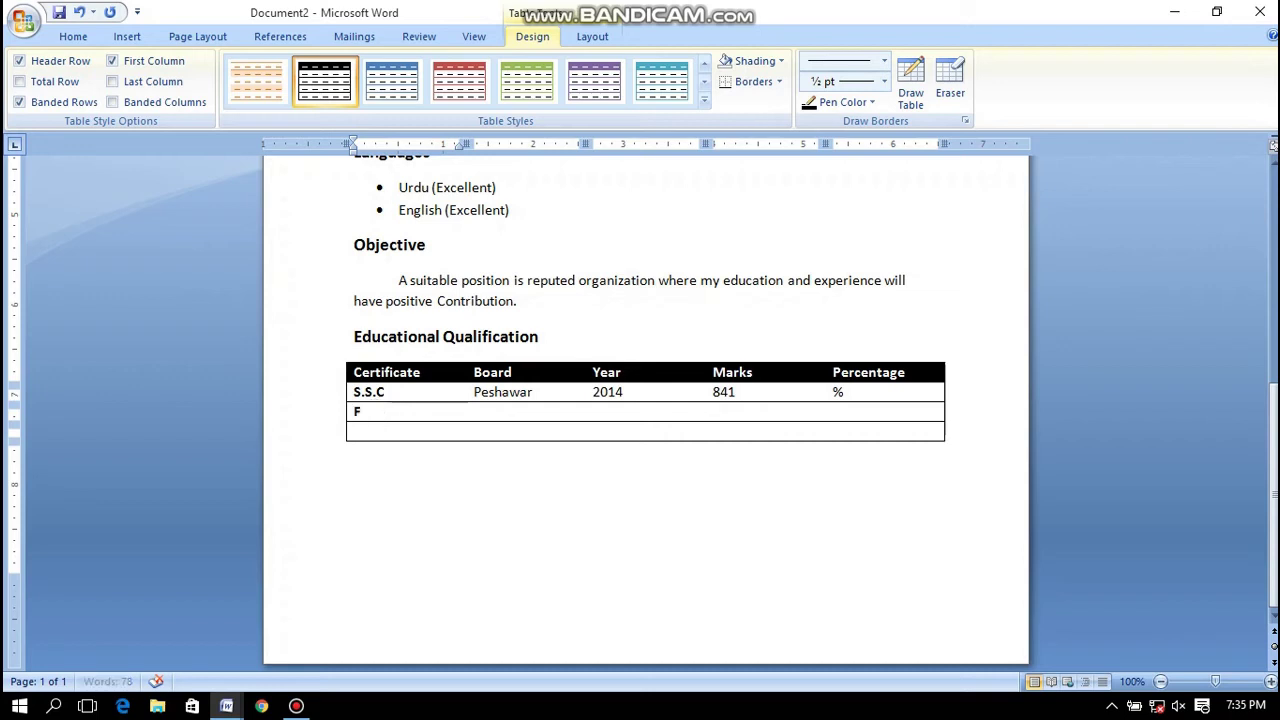
type("sc")
type("(")
type("pre")
type("-med")
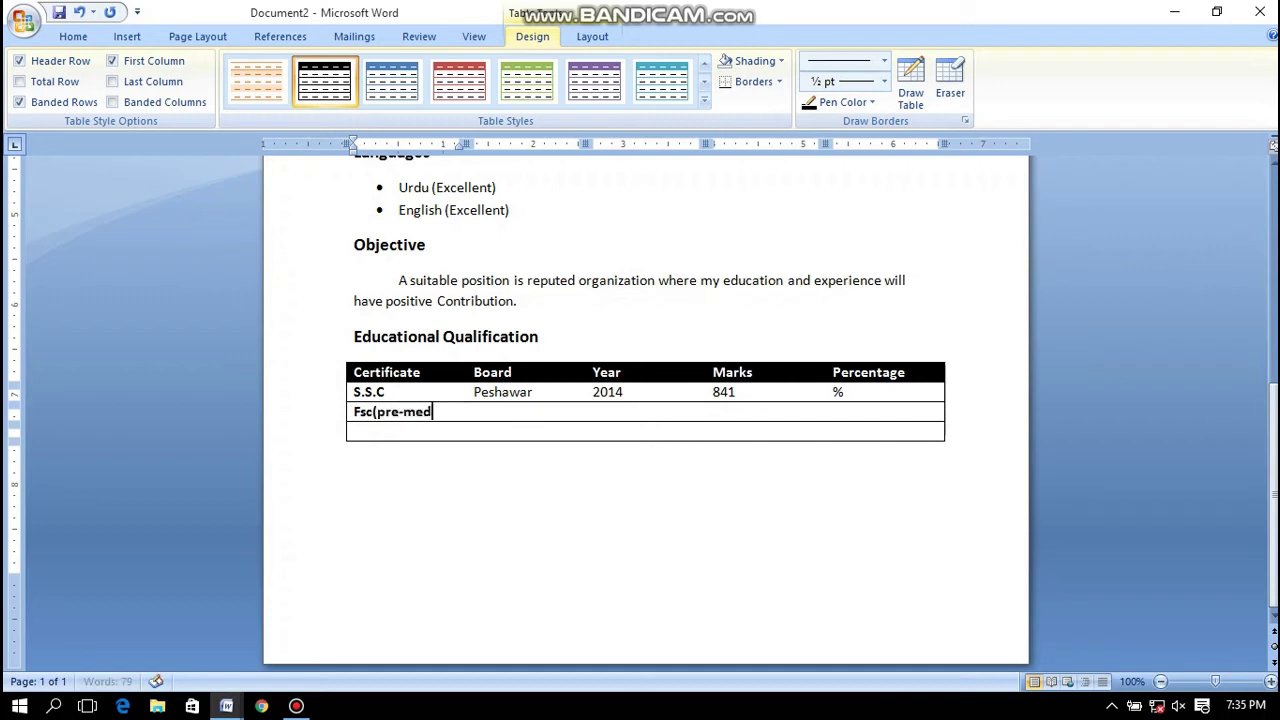
type("ical)")
key("Tab")
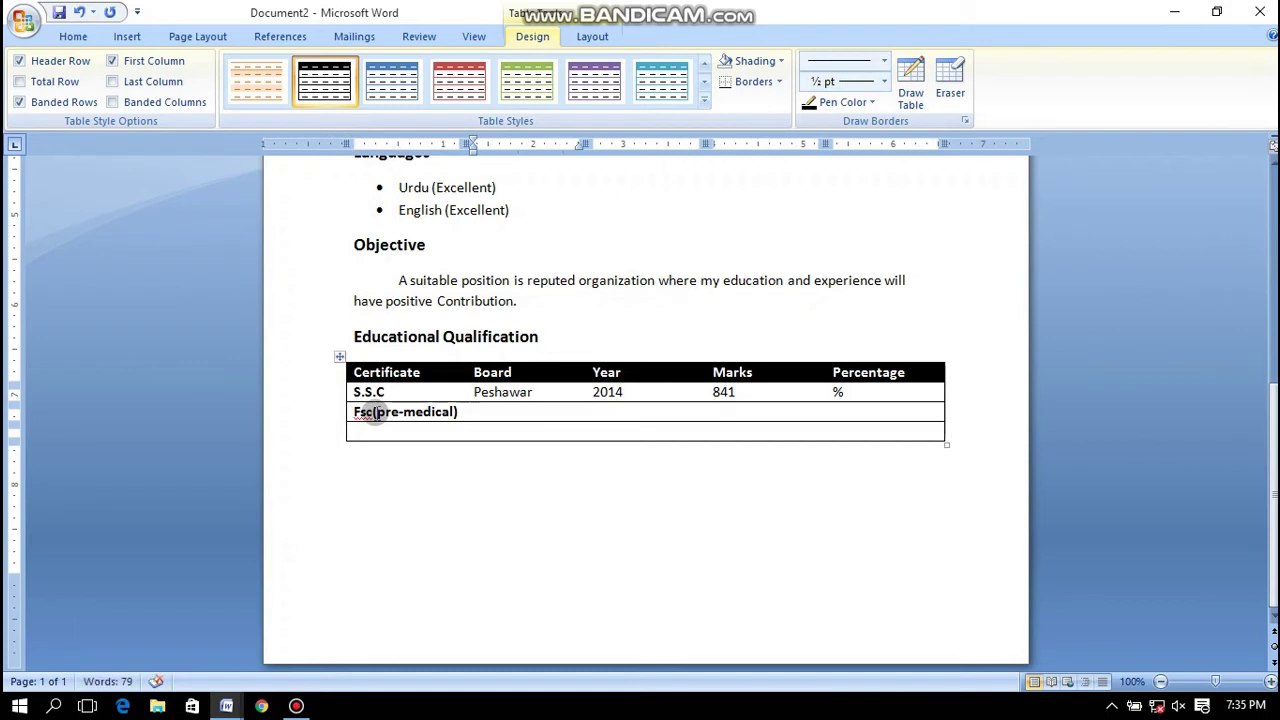
key("Tab")
type("Peh")
key("BackSpace")
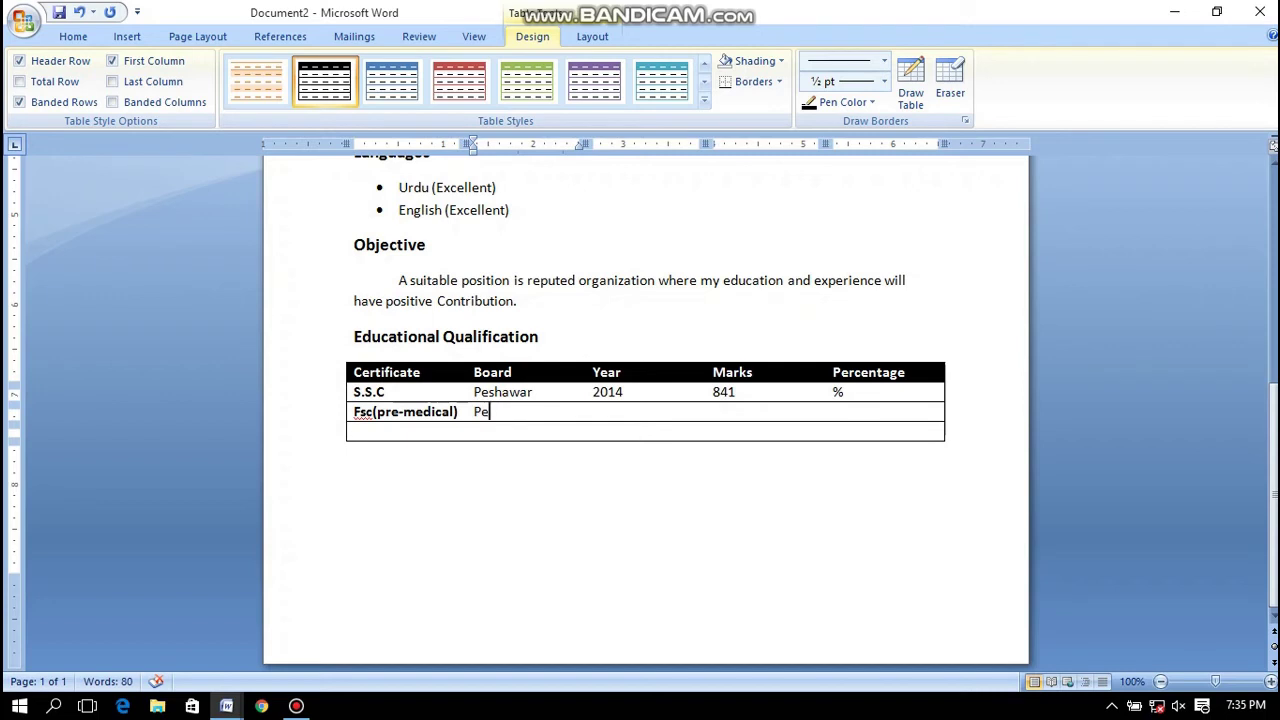
type("s")
type("hawar")
key("Tab")
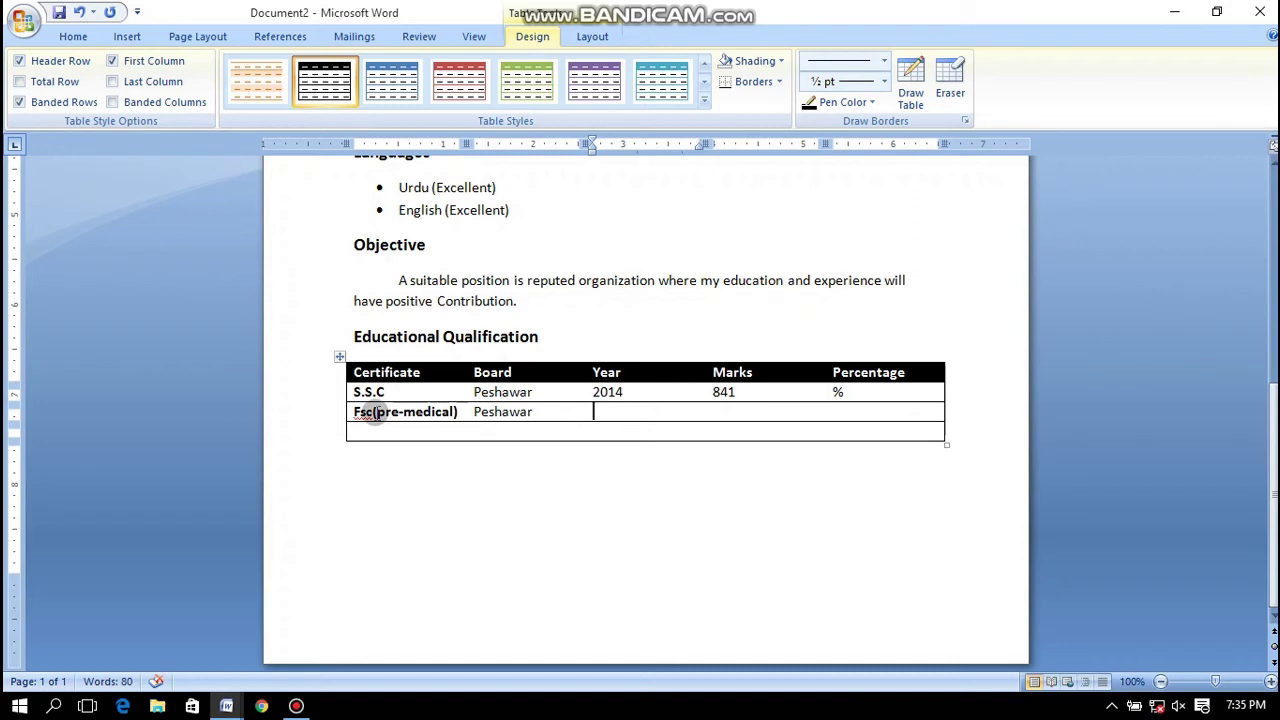
type("2016")
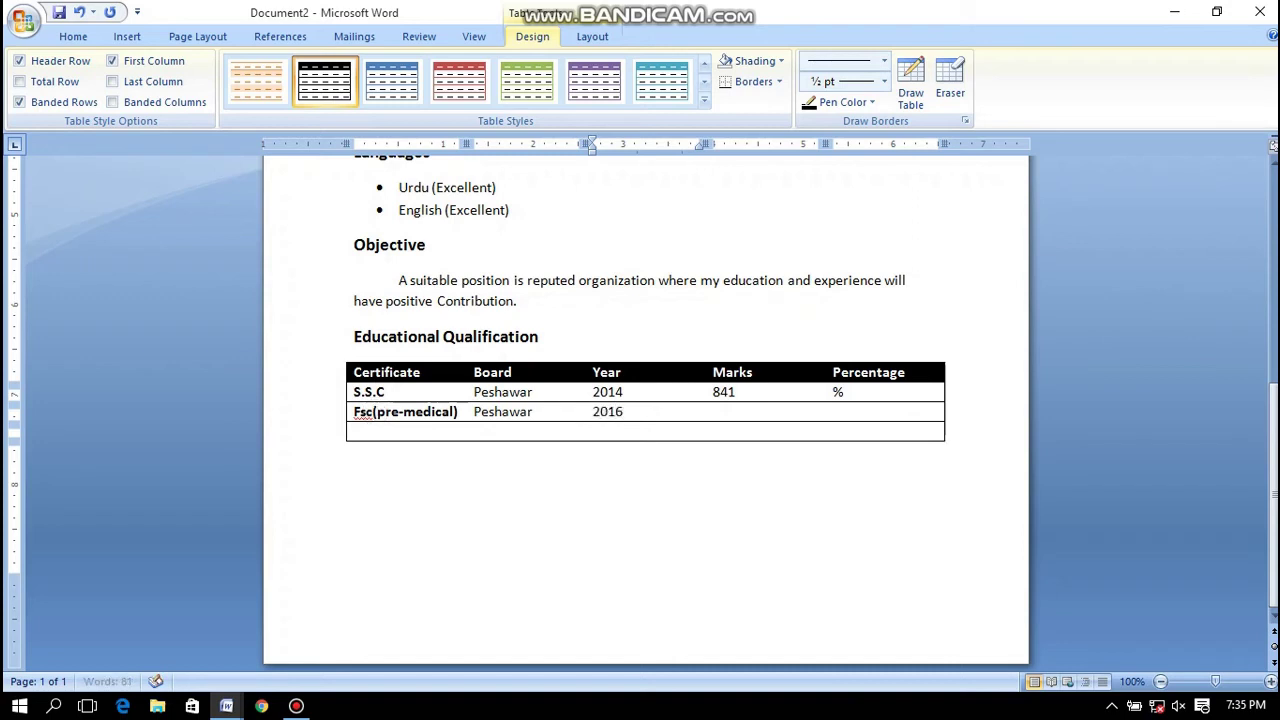
key("Tab")
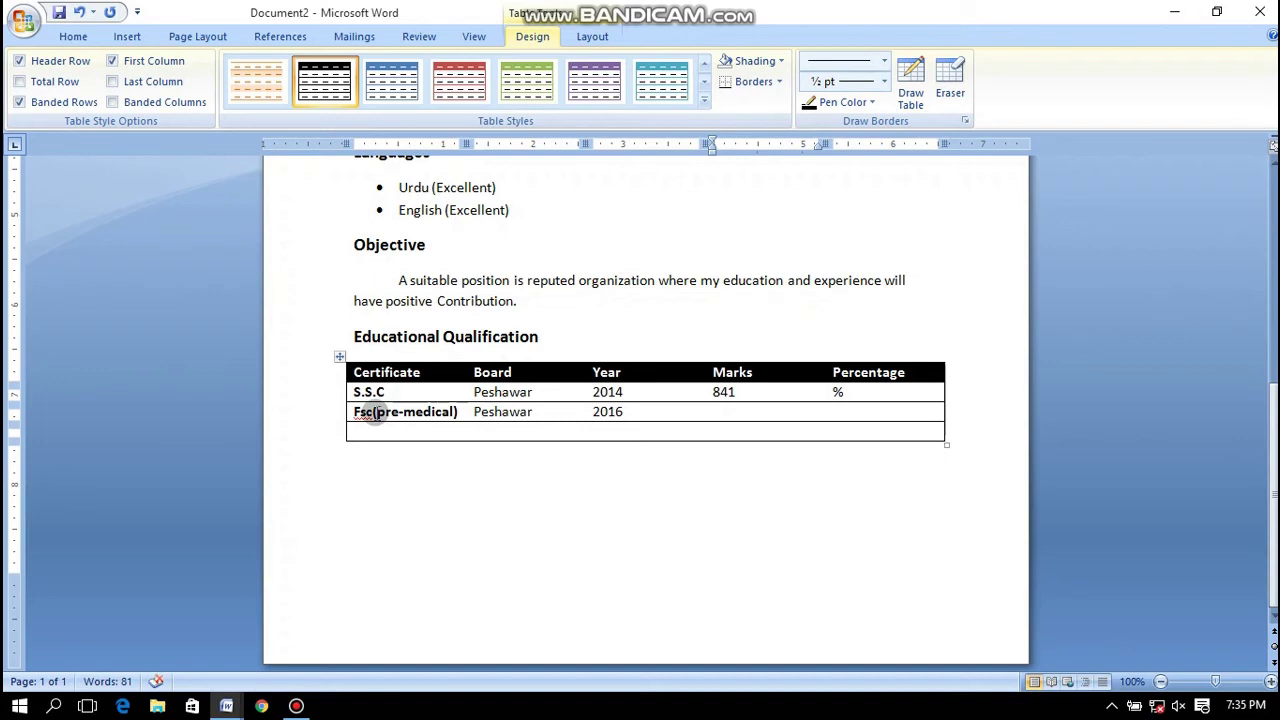
type("902")
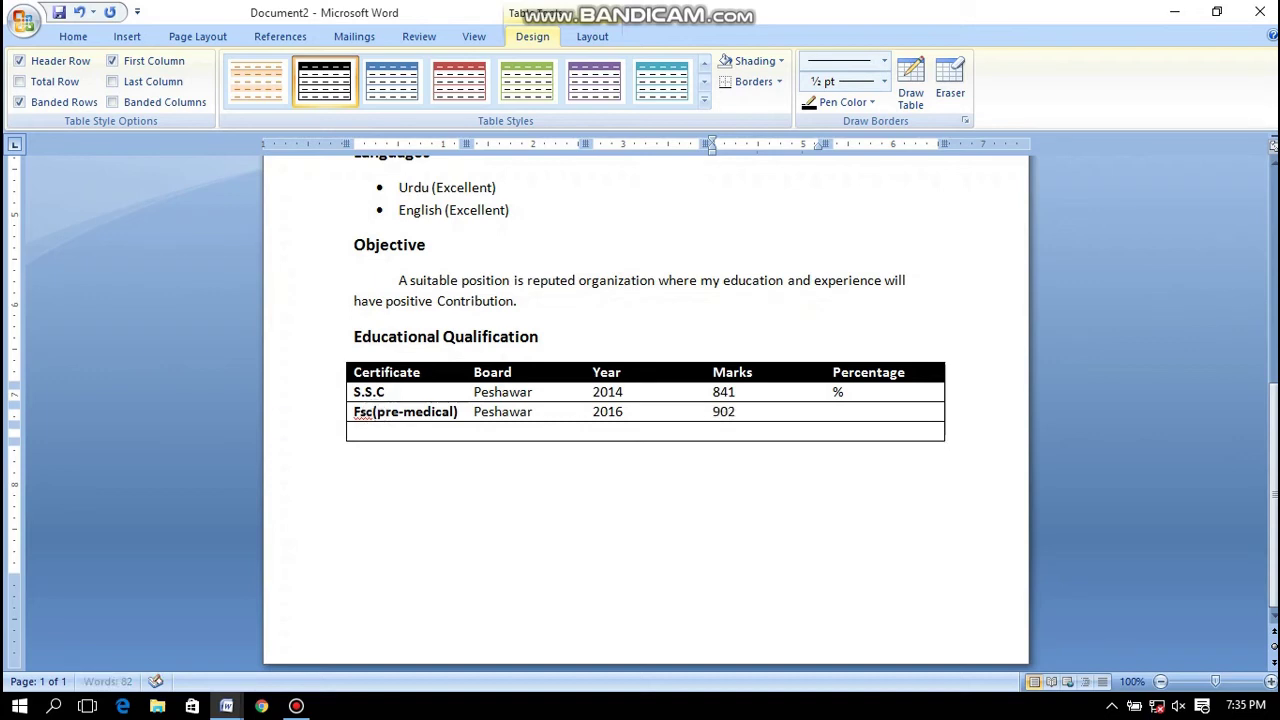
key("Tab")
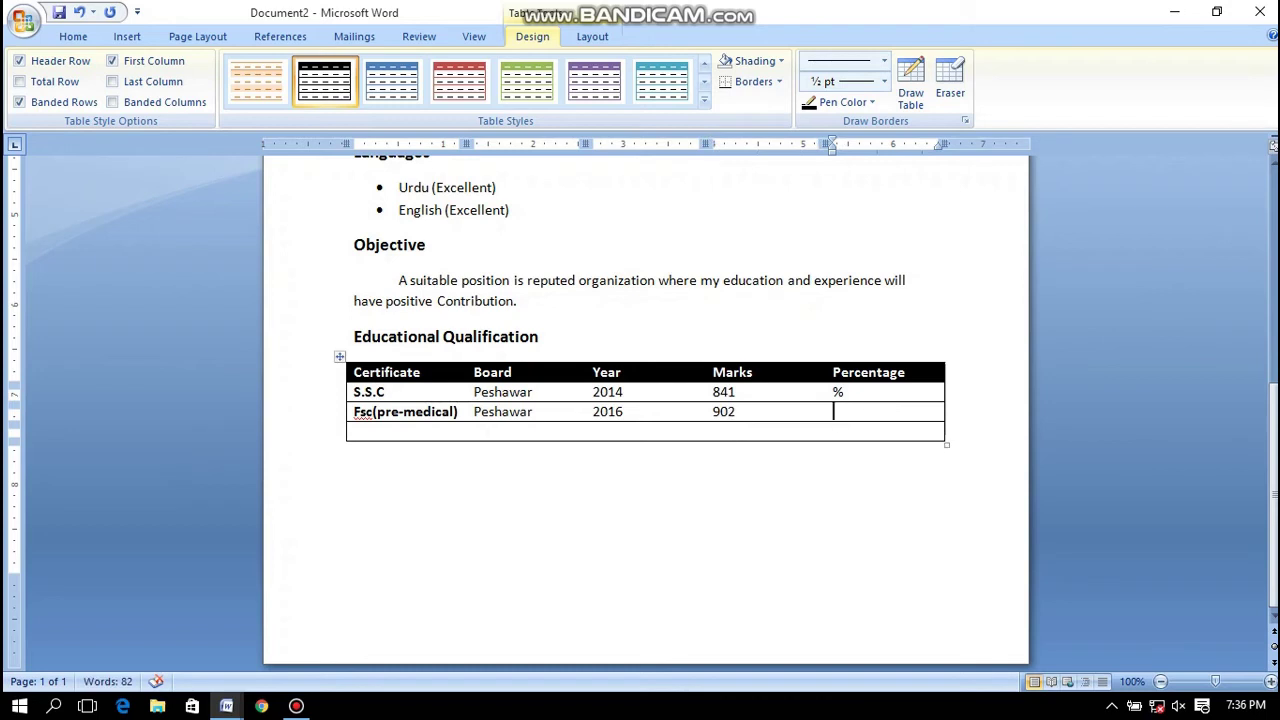
type("%")
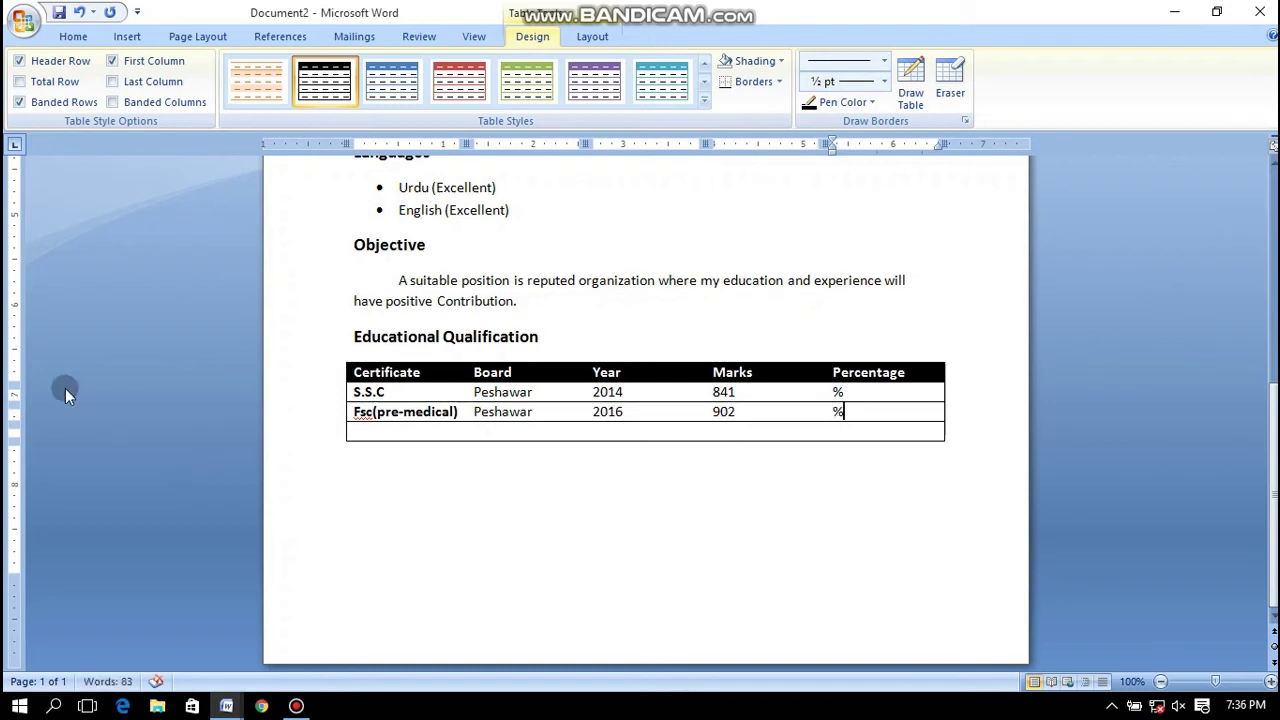
- Fill the last row with Bsc, Peshawar, 2020 and 3.4gpa
left_click(372, 432)
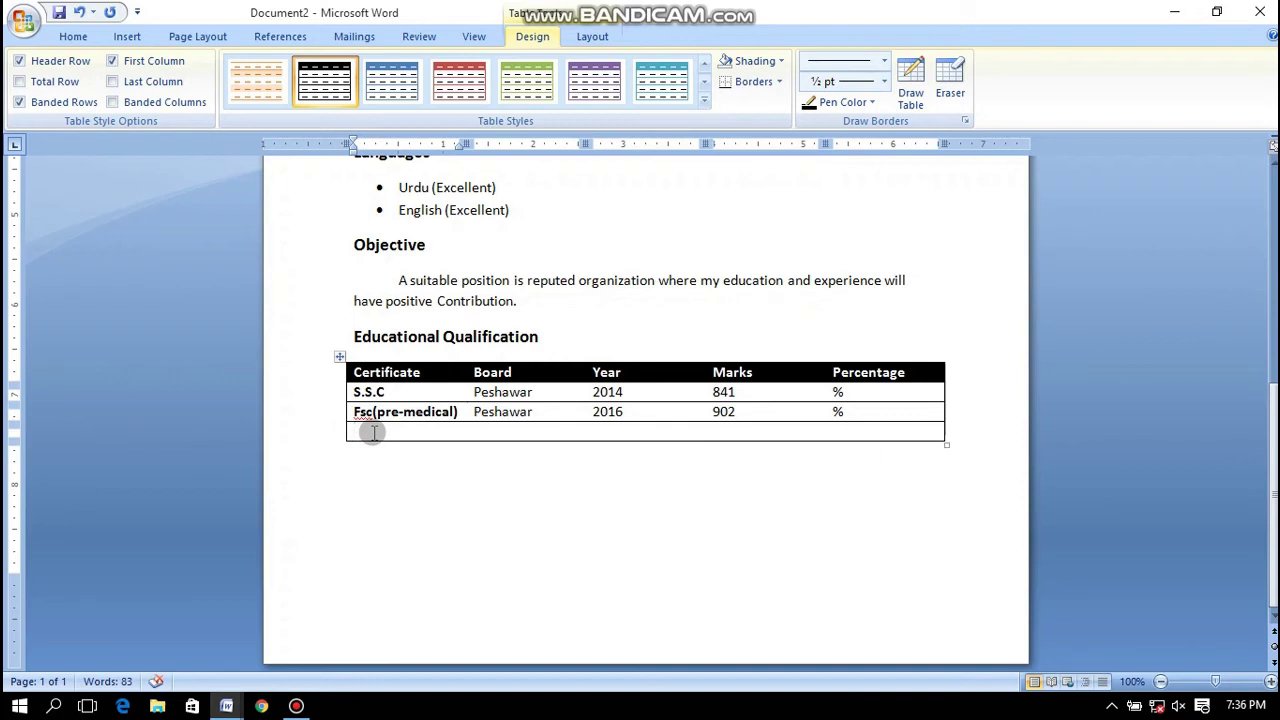
type("Bs")
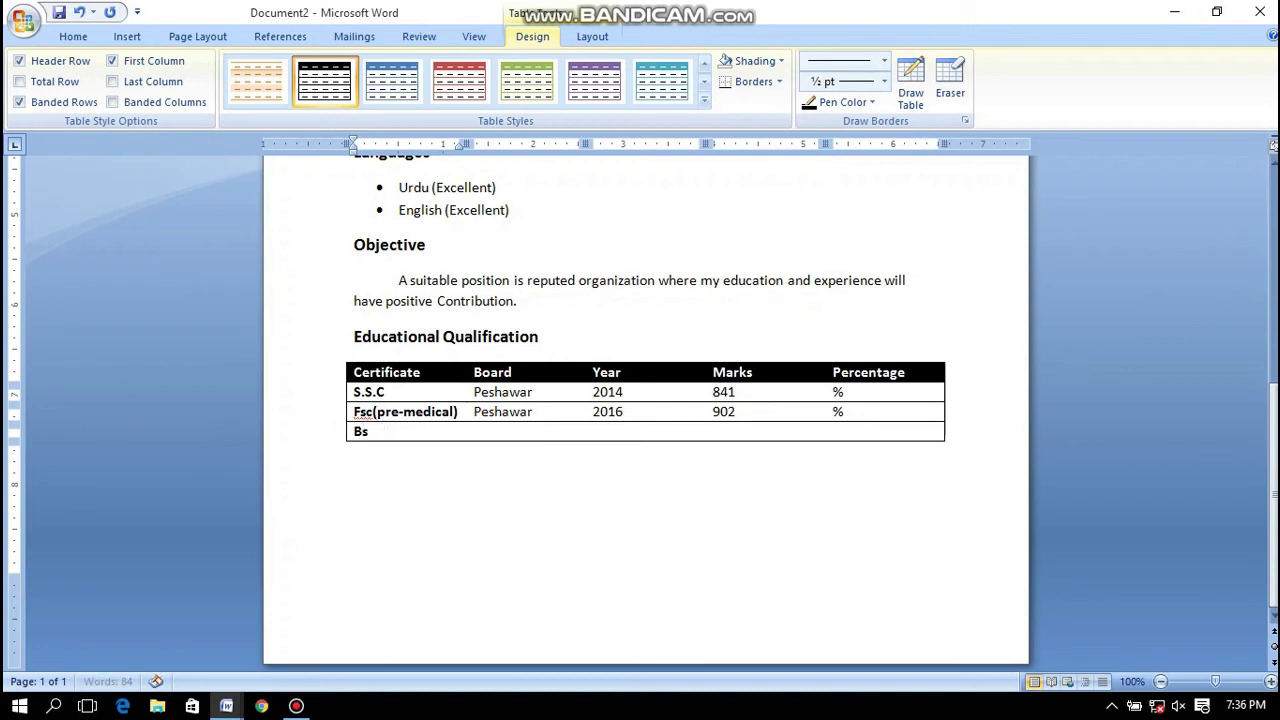
type("c")
double_click(372, 432)
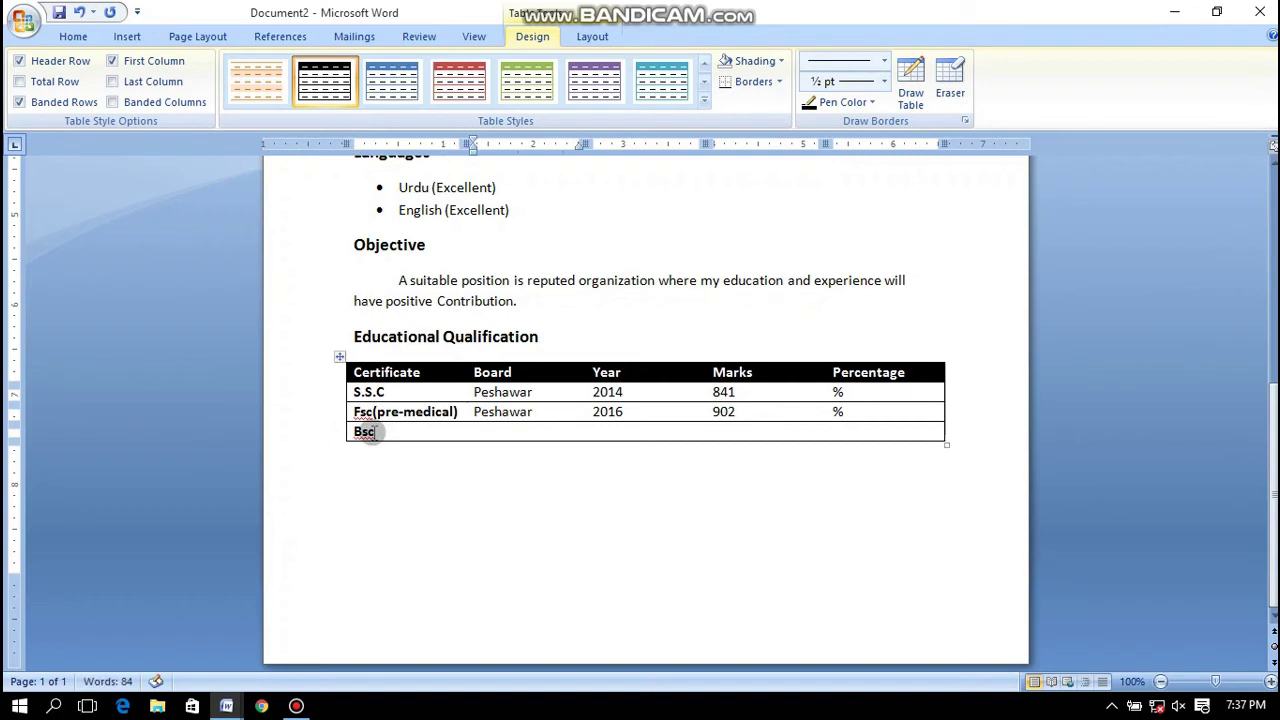
type("Peshawa")
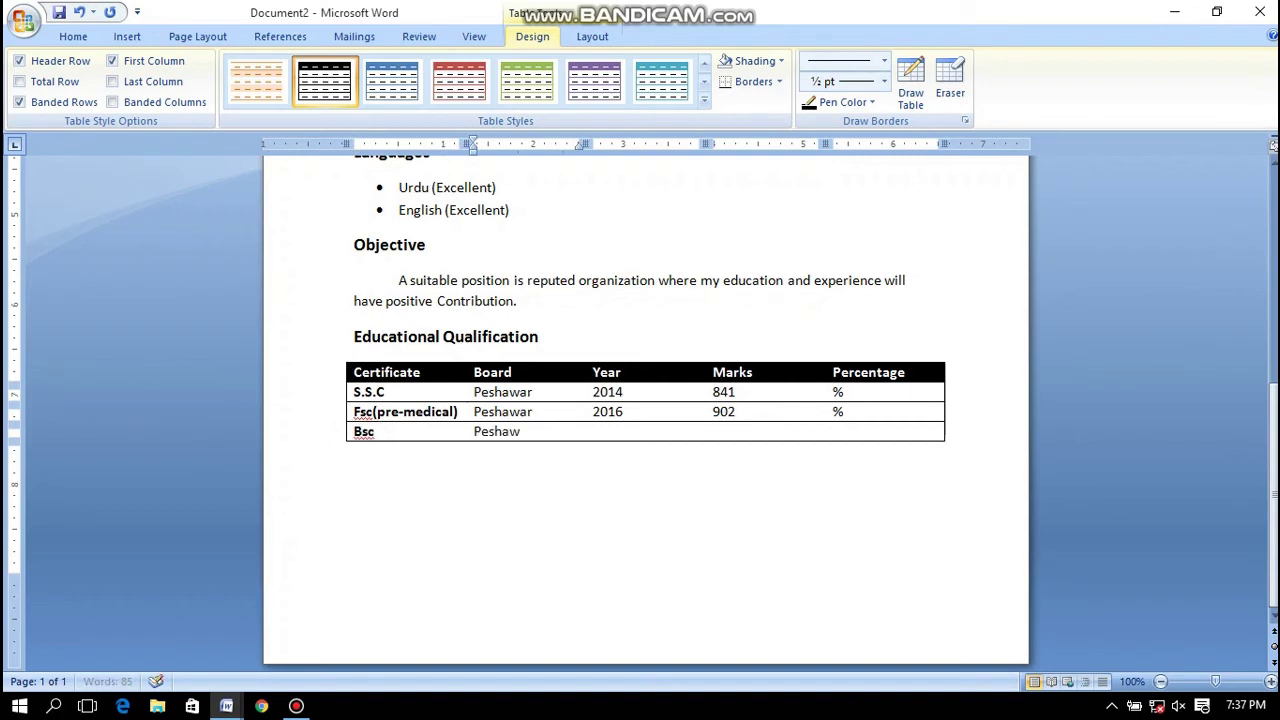
type("r")
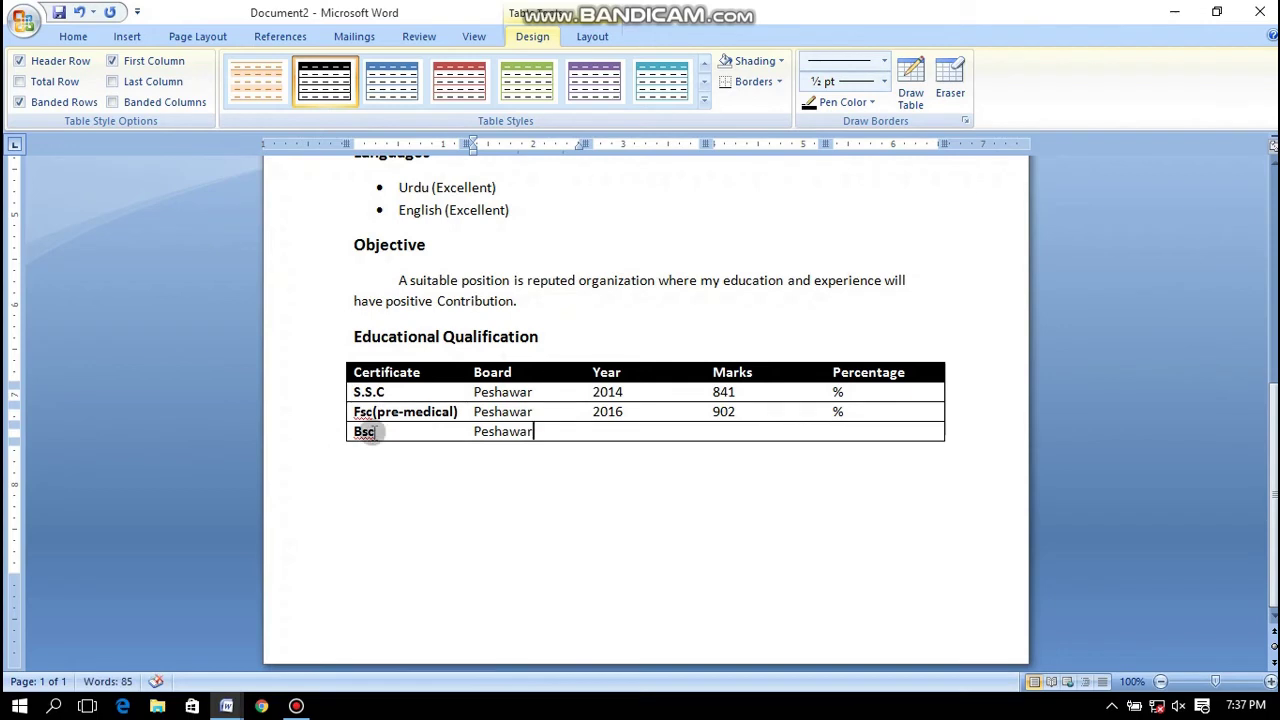
key("Tab")
type("202")
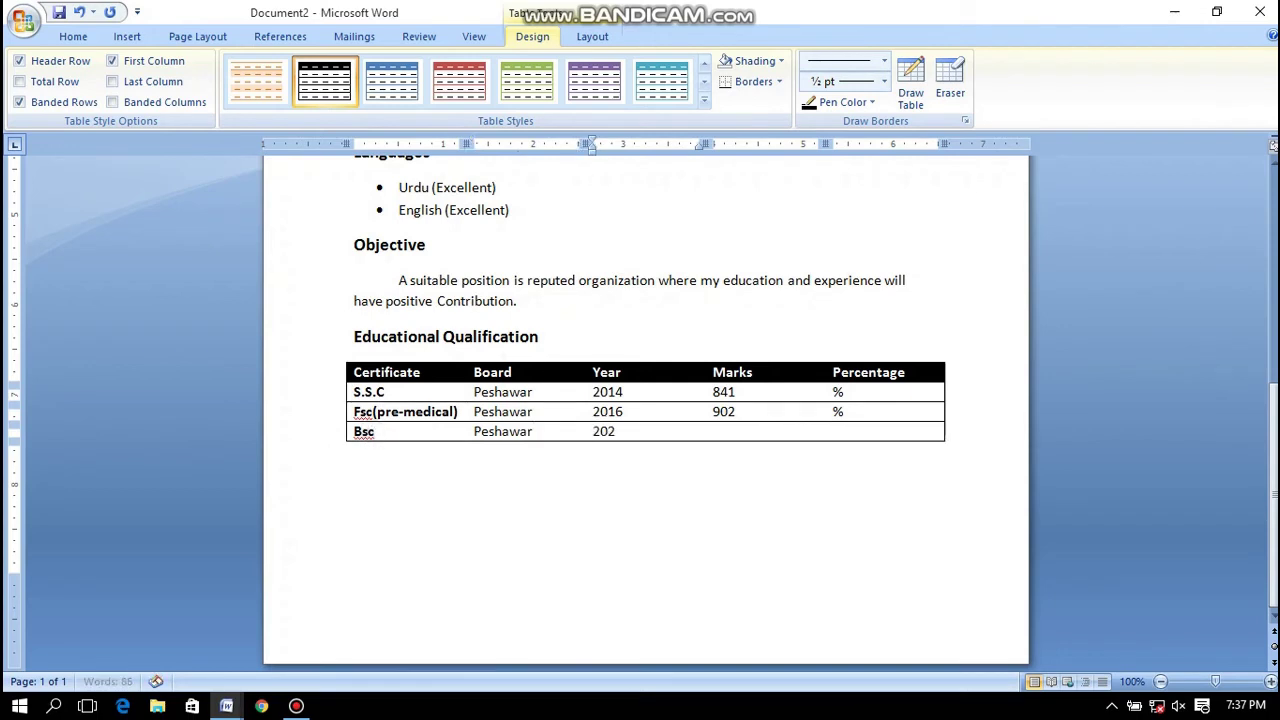
type("0")
key("Tab")
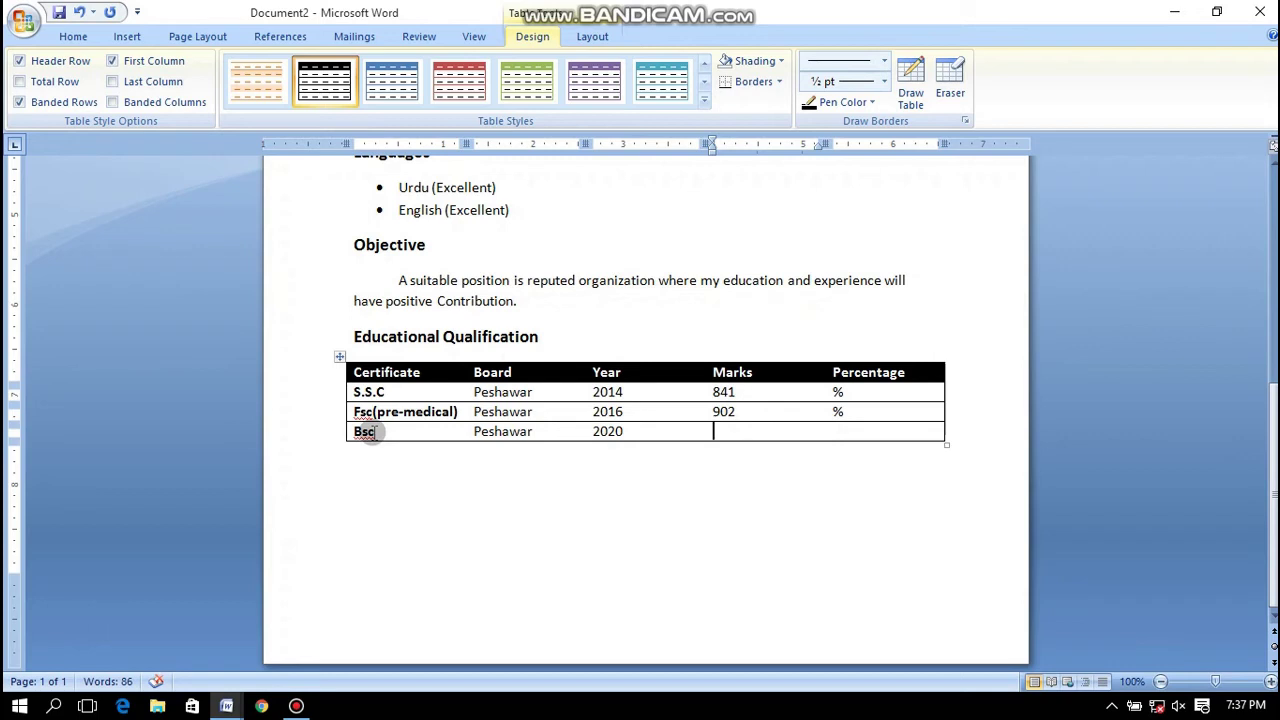
type("3")
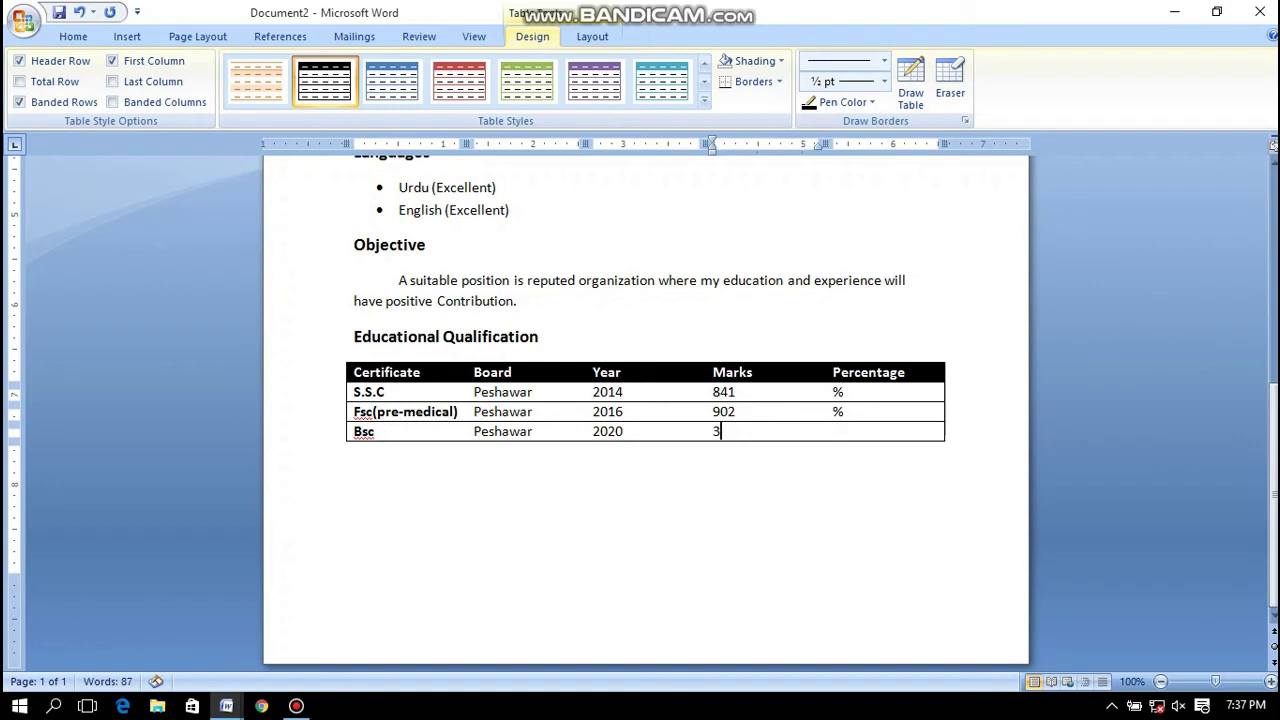
type(".")
type("4")
type("gpa")
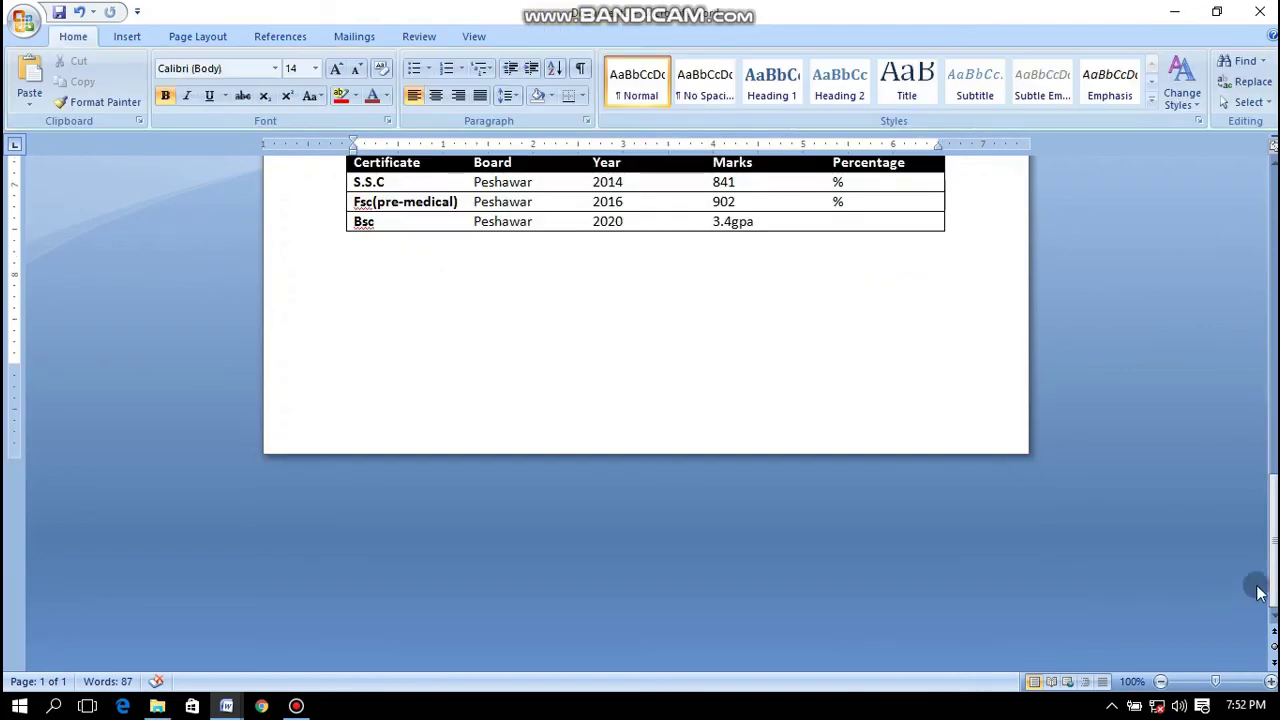
- Add an 'Experience' heading below the education table
scroll(1273, 163, "up", 2)
scroll(645, 400, "up", 2)
scroll(645, 400, "up", 3)
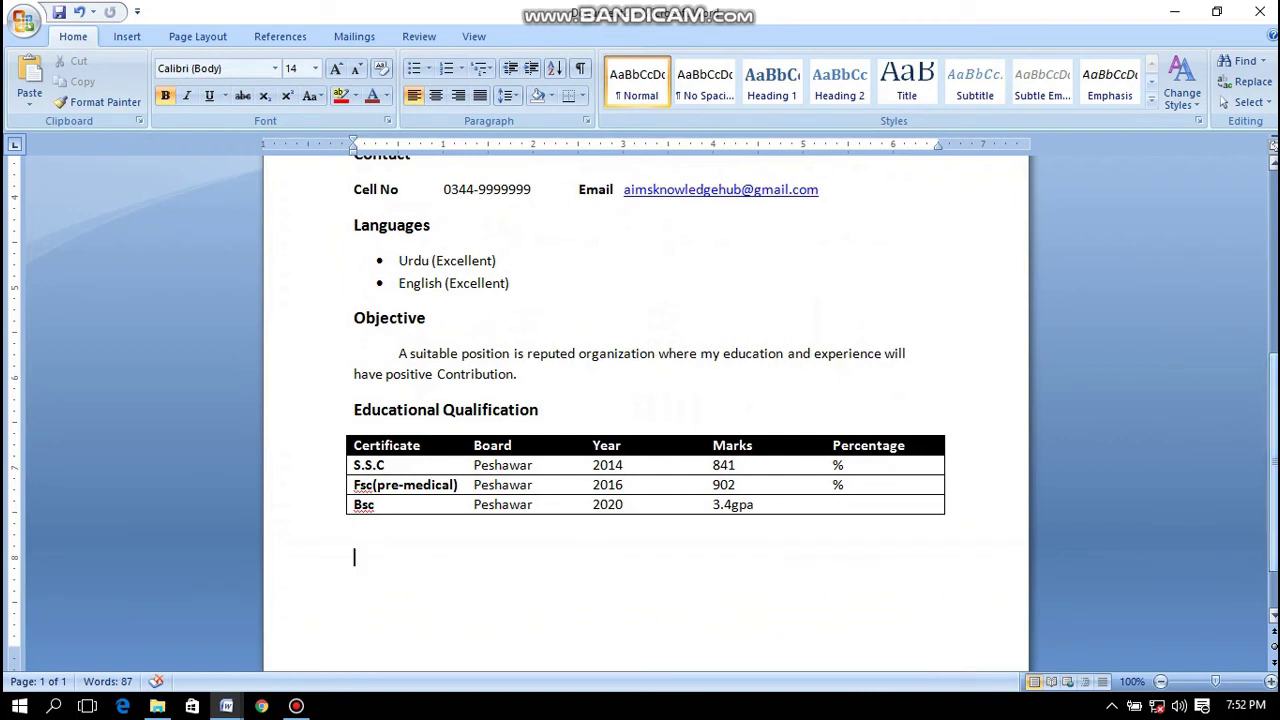
type("E")
type("xperi")
type("enc")
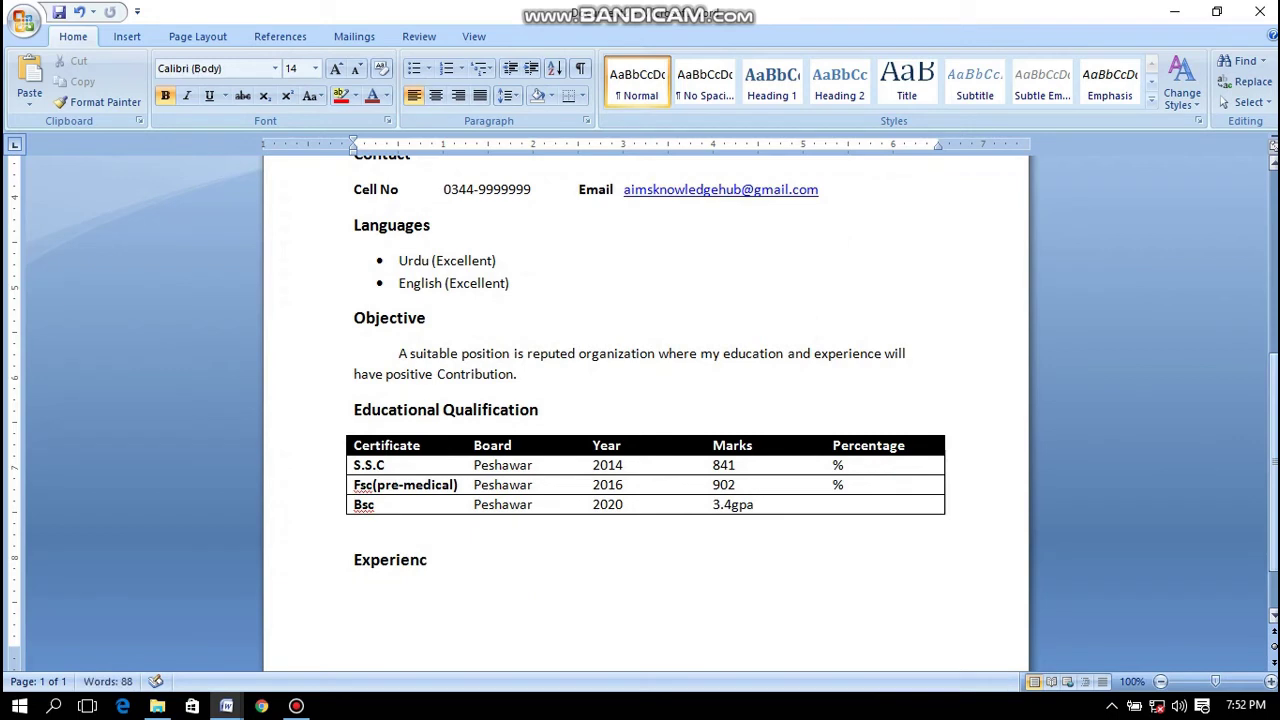
type("e")
- Type the first entry '1 year as judicial complex charsadda as a computer operator'
type("1 year")
type(" as")
type("j")
type("u")
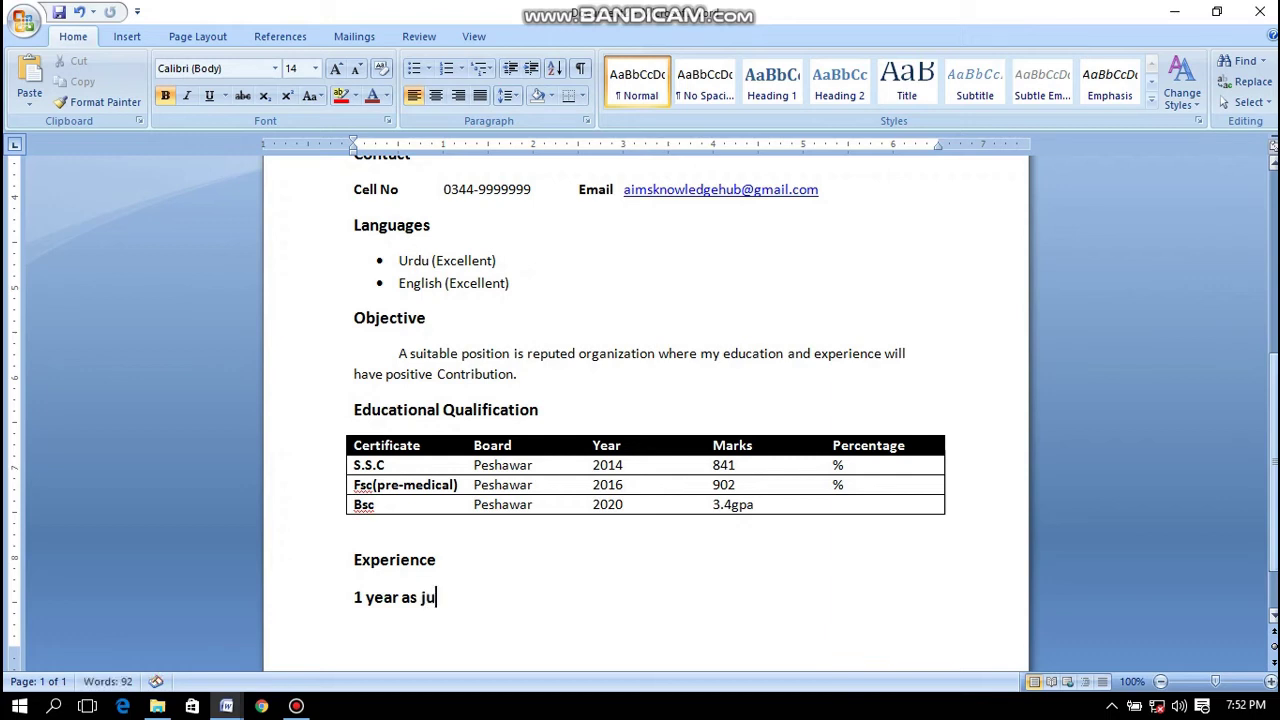
type("dicial")
type(" compl")
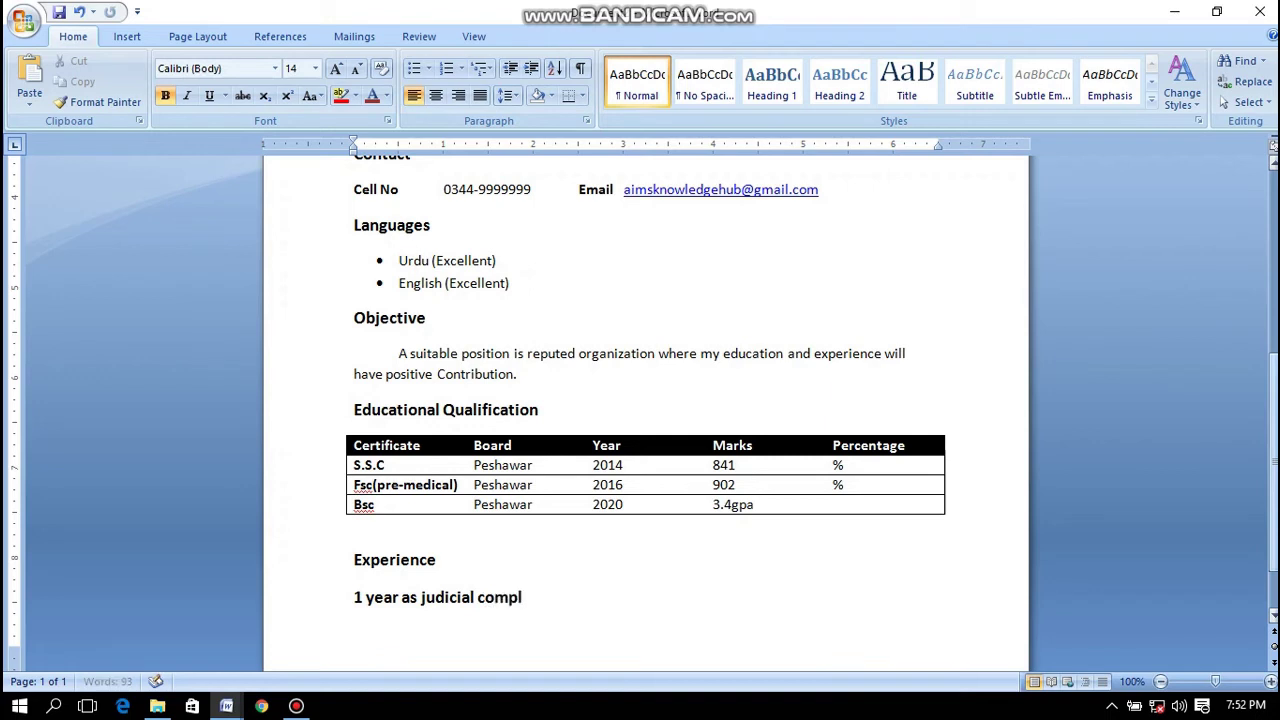
type("ex")
type(" charsad")
type("da ")
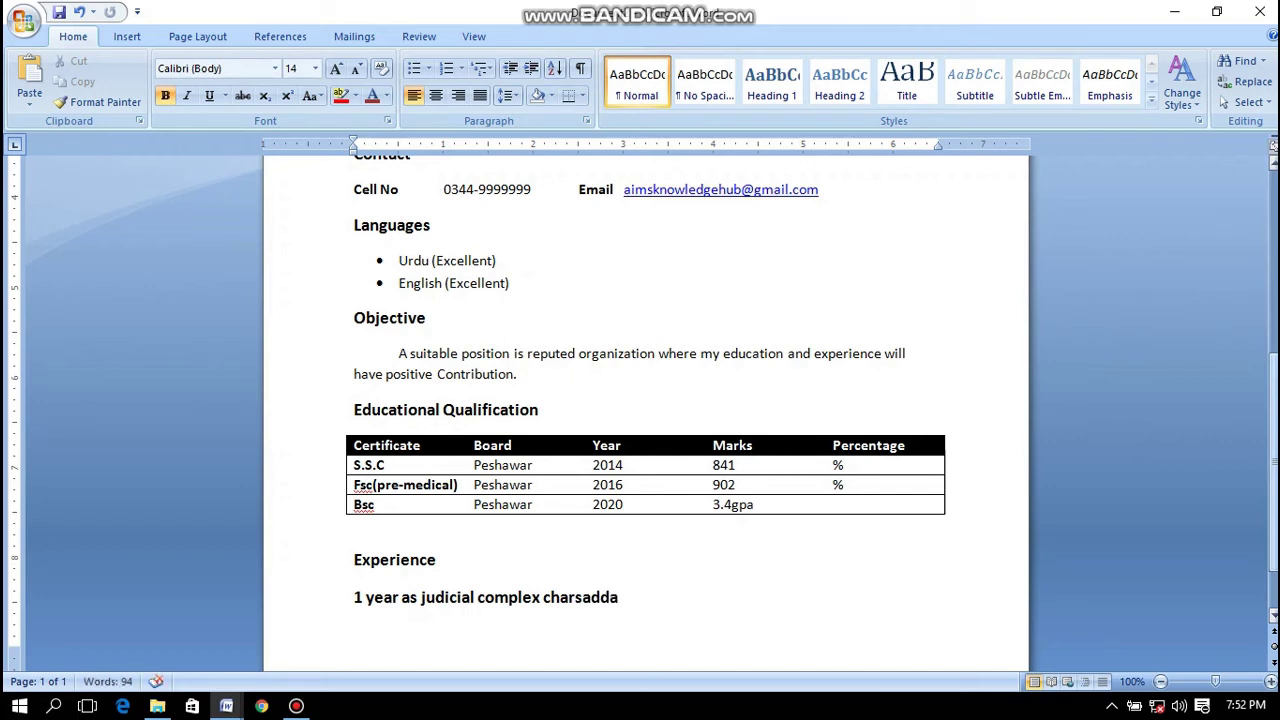
type("as a")
type(" com")
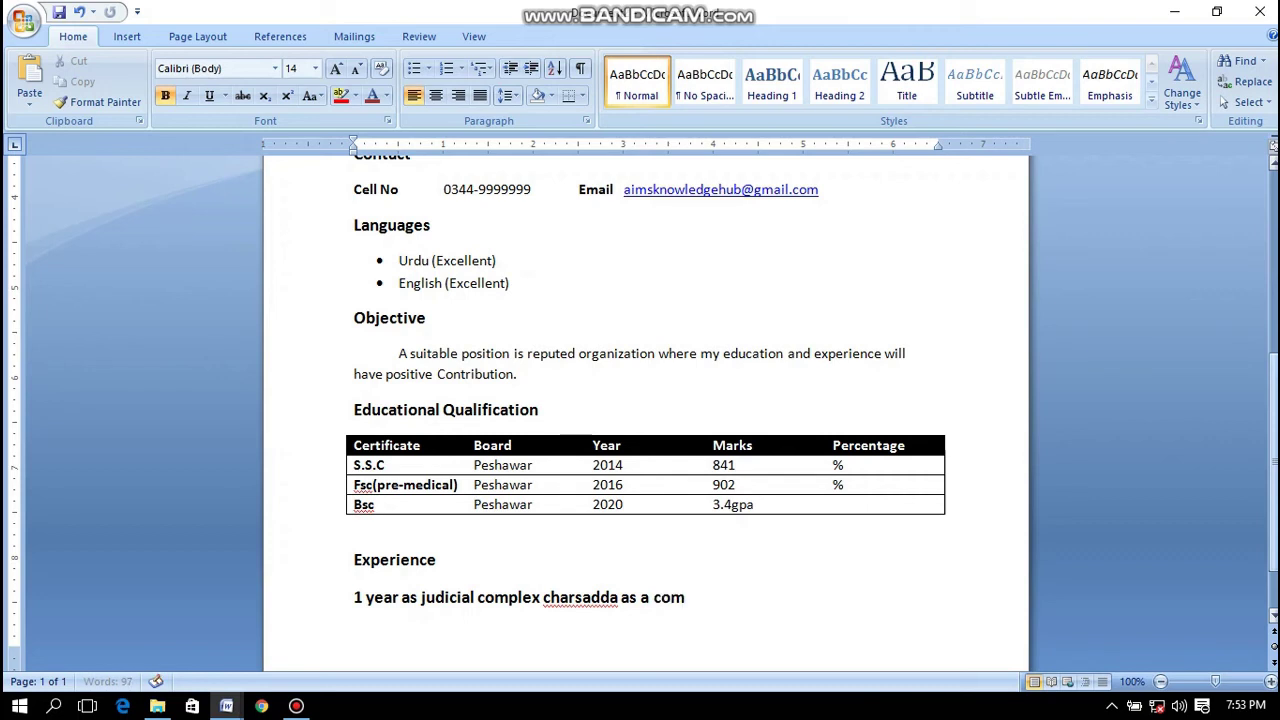
type("pu")
type("ter")
type(" op")
type("erat")
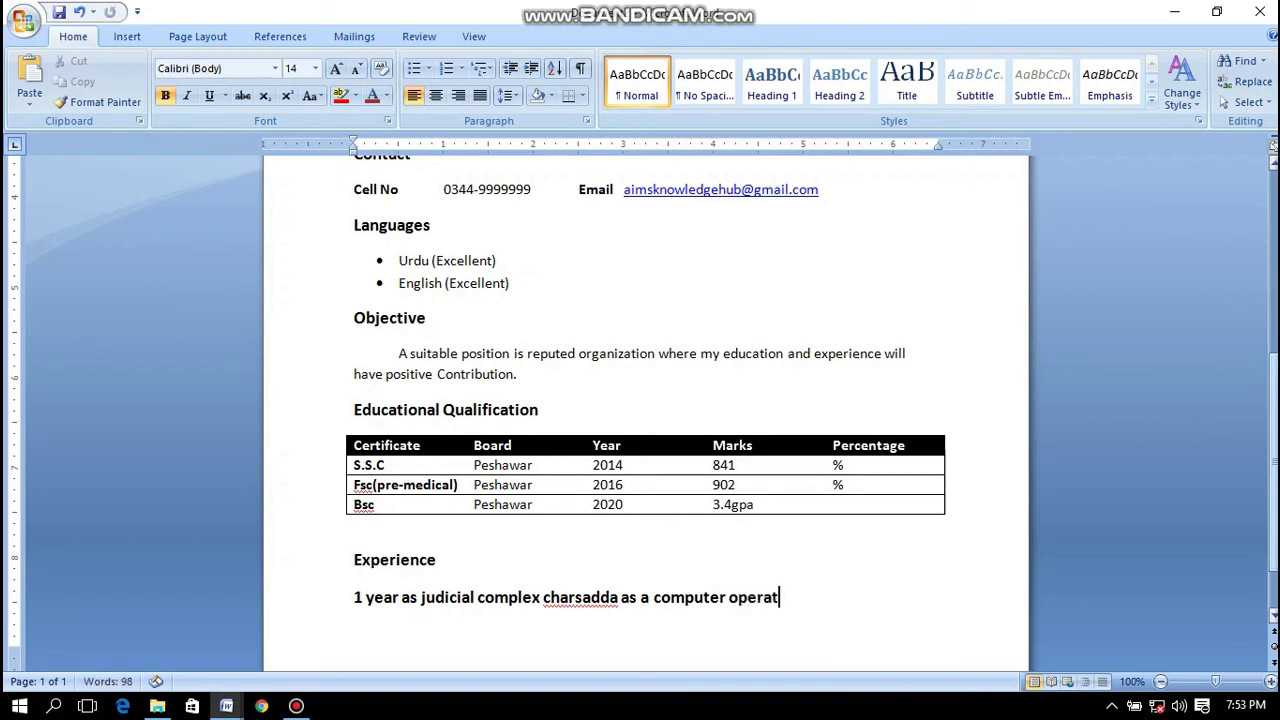
type("ot")
key("BackSpace")
type("r")
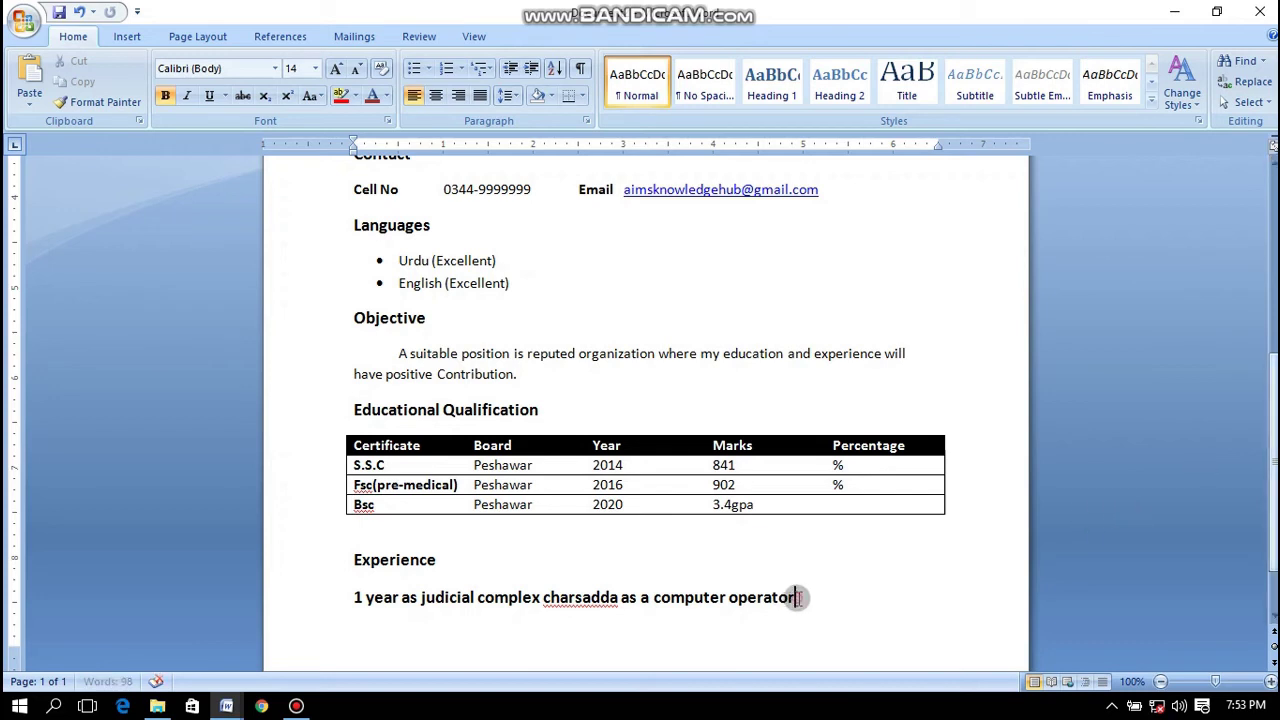
- Make the first Experience entry regular, non-bold 12-point text
left_click_drag(800, 597, 343, 597)
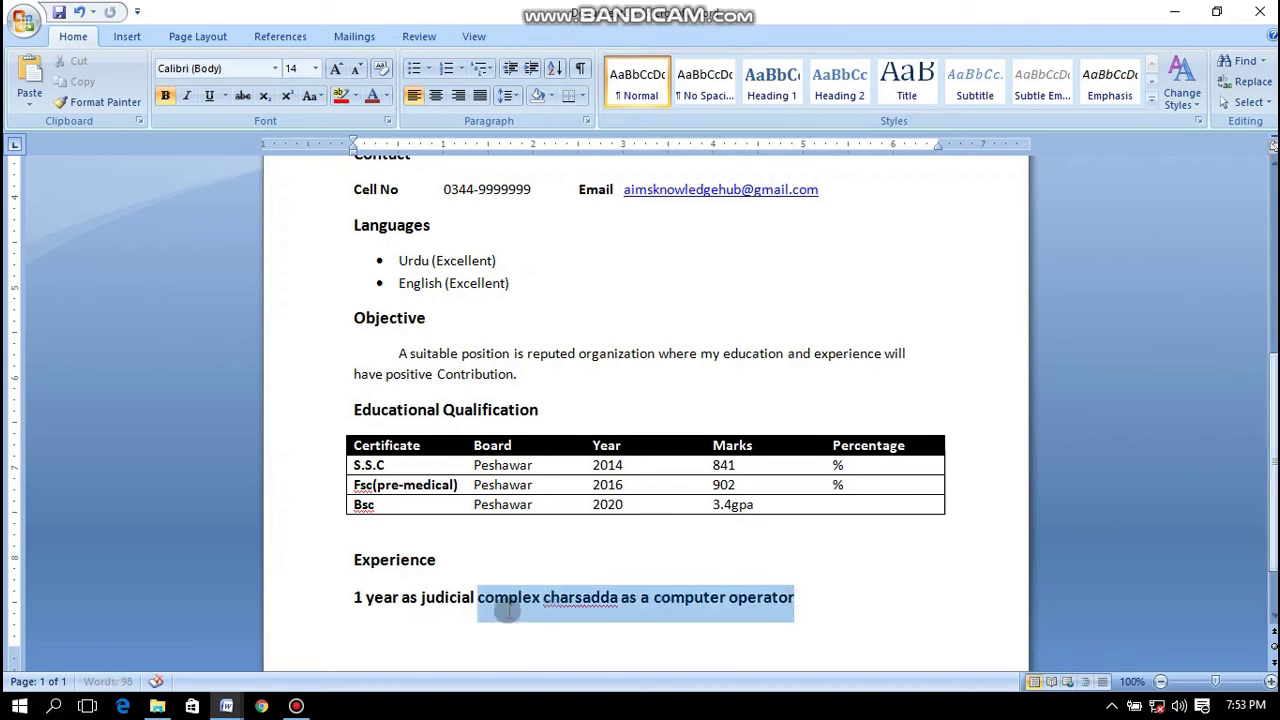
left_click(165, 95)
left_click(315, 68)
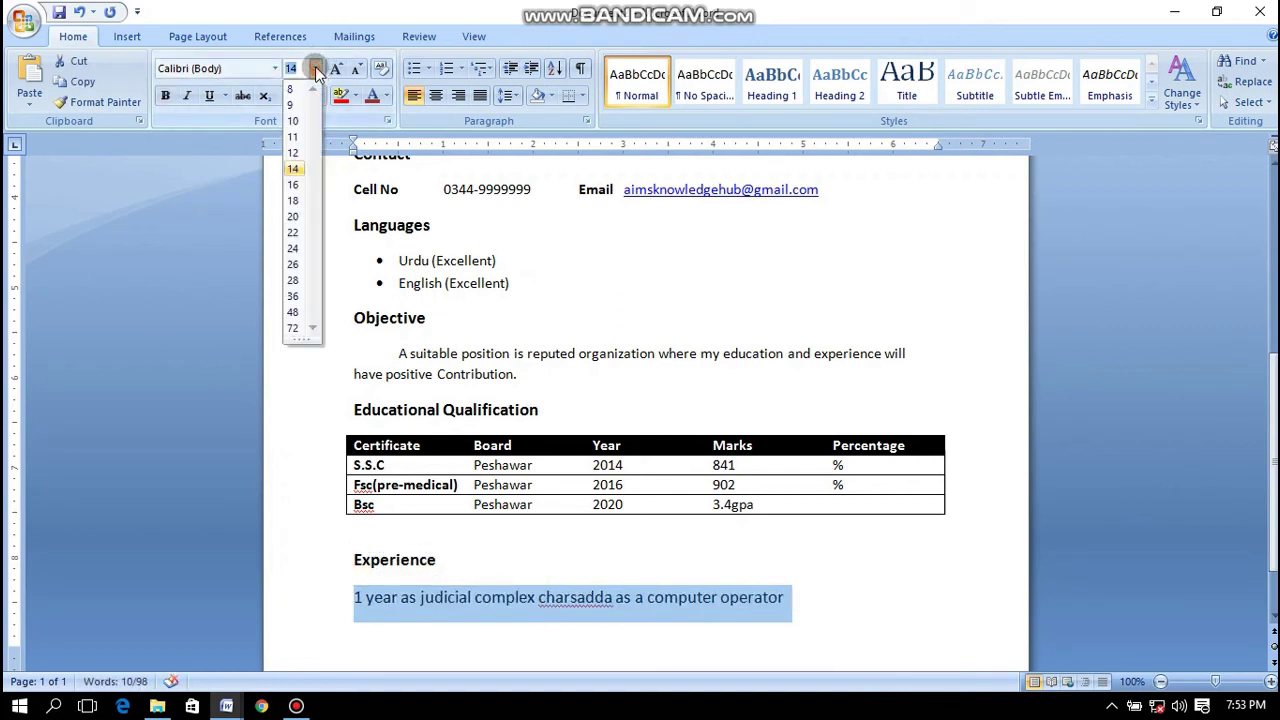
left_click(294, 151)
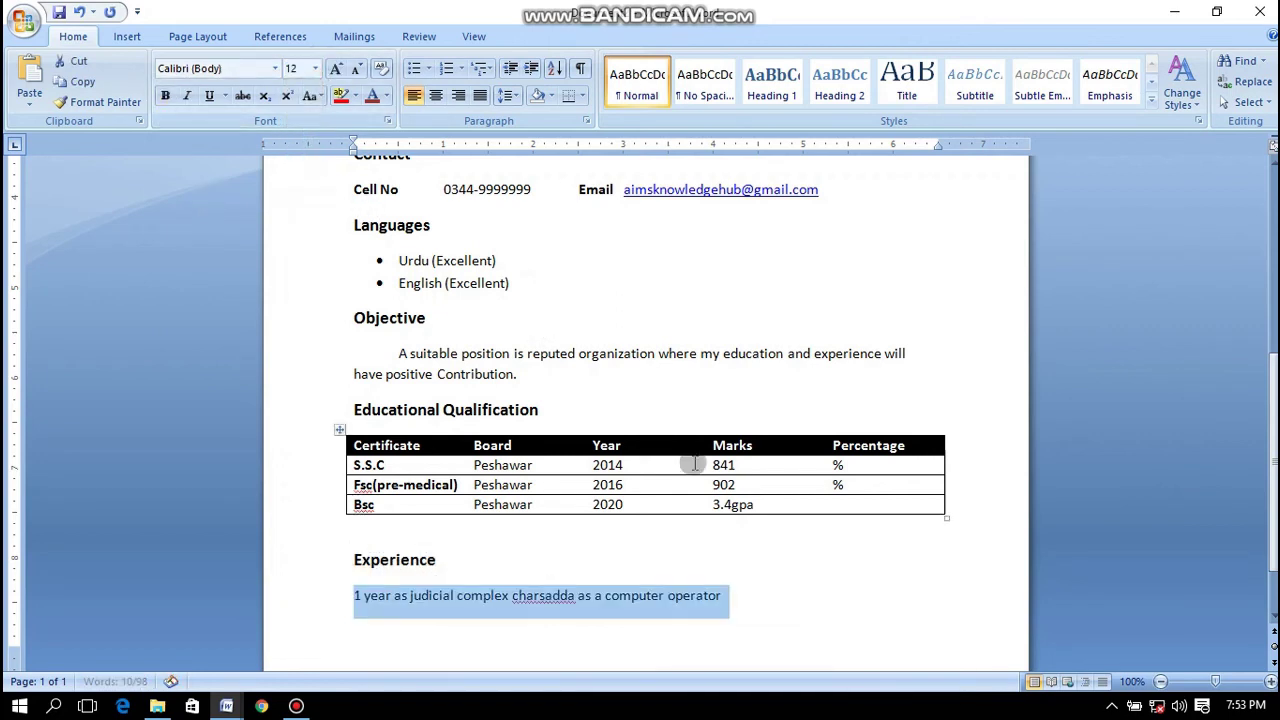
- Add a second Experience line: '3 years in cecos university as a IT Assistant'
left_click(736, 583)
left_click(745, 594)
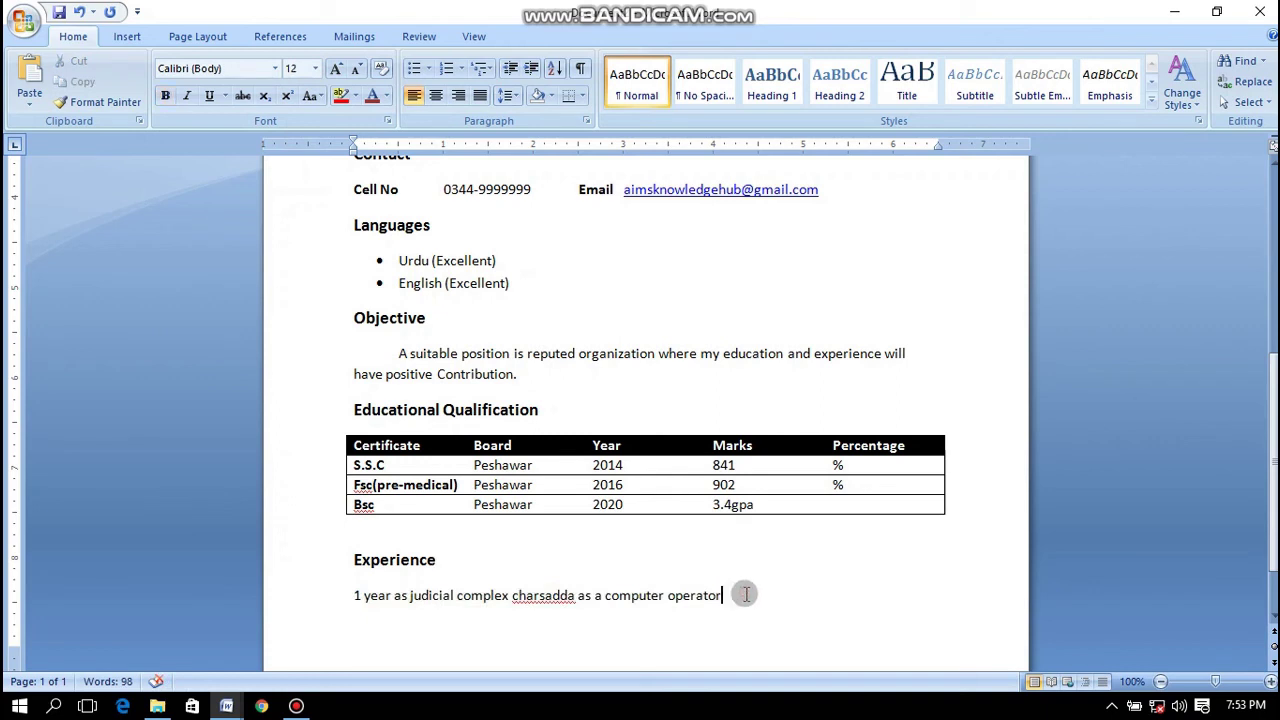
key("Return")
type("3 y")
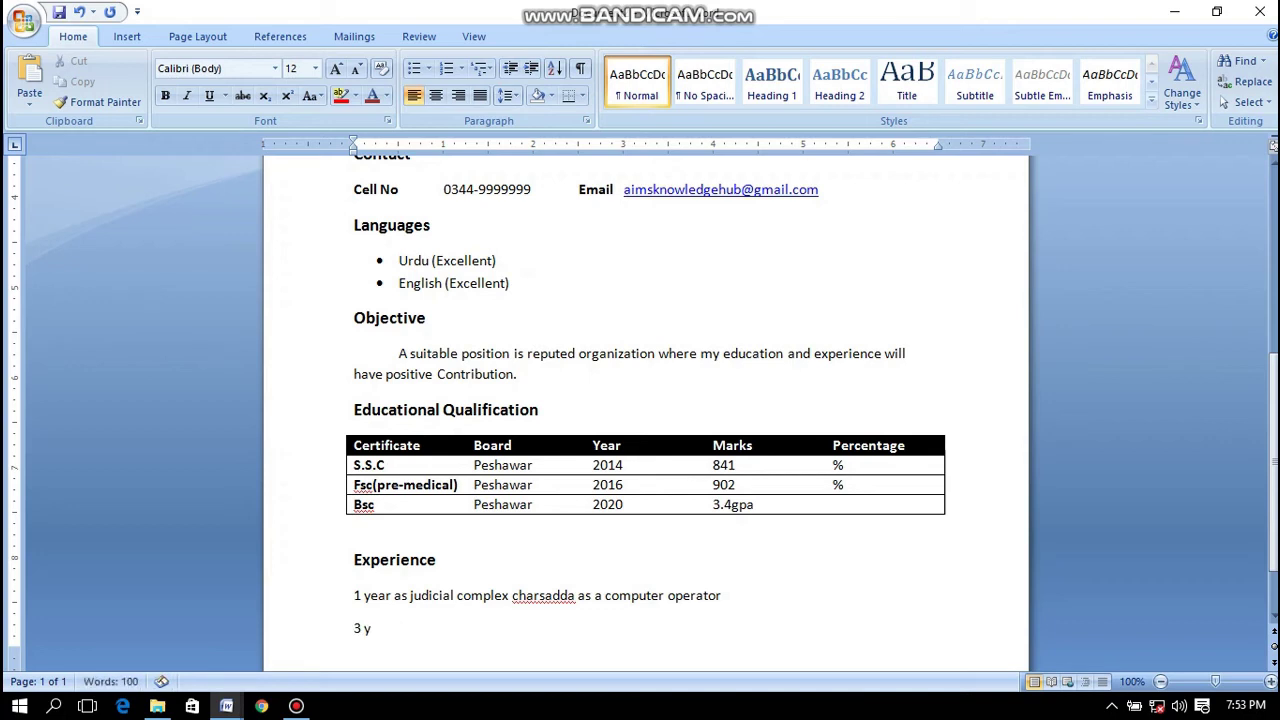
type("ear")
type("s i")
type("n cecos")
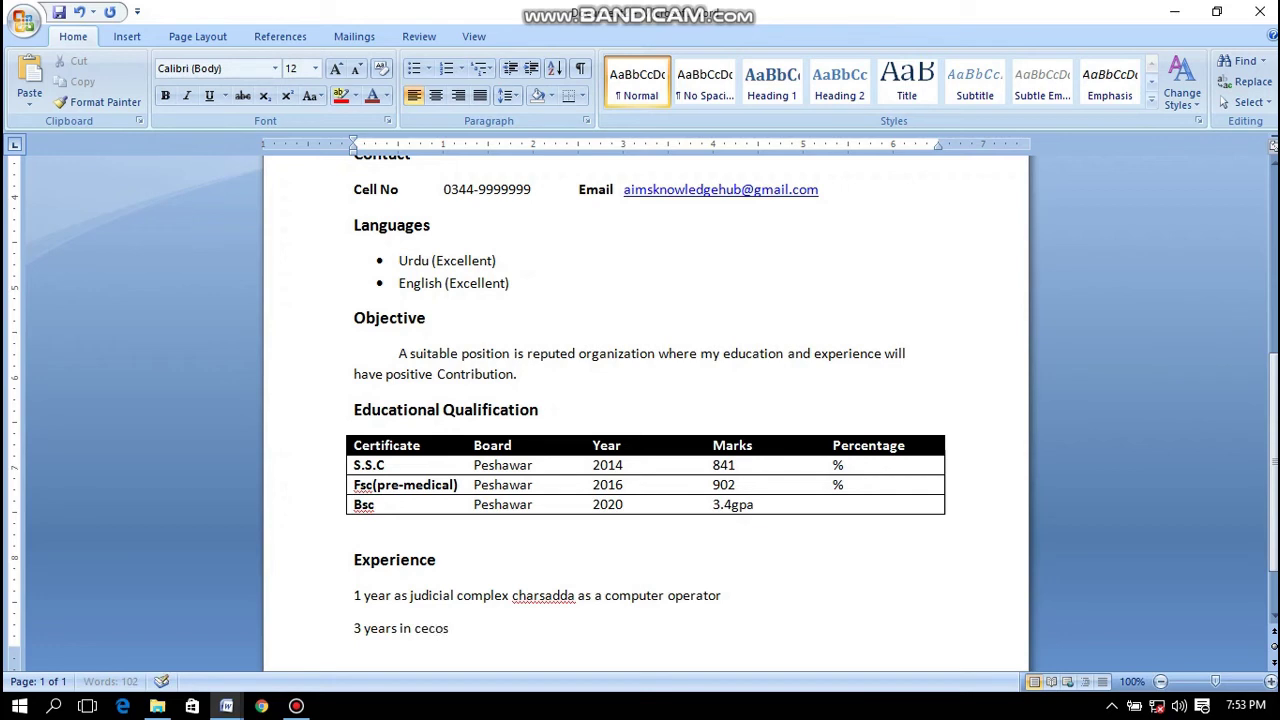
type(" unive")
type("rsity ")
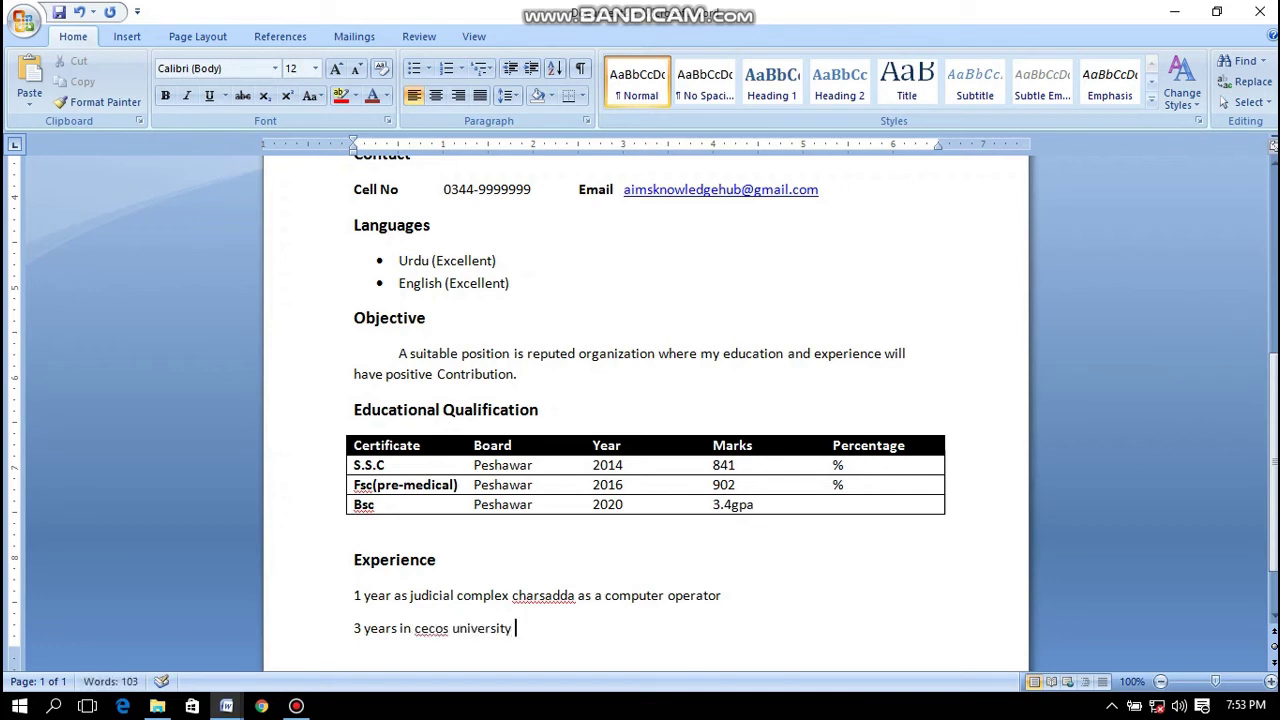
type("as a")
type(" IT A")
type("ssistan")
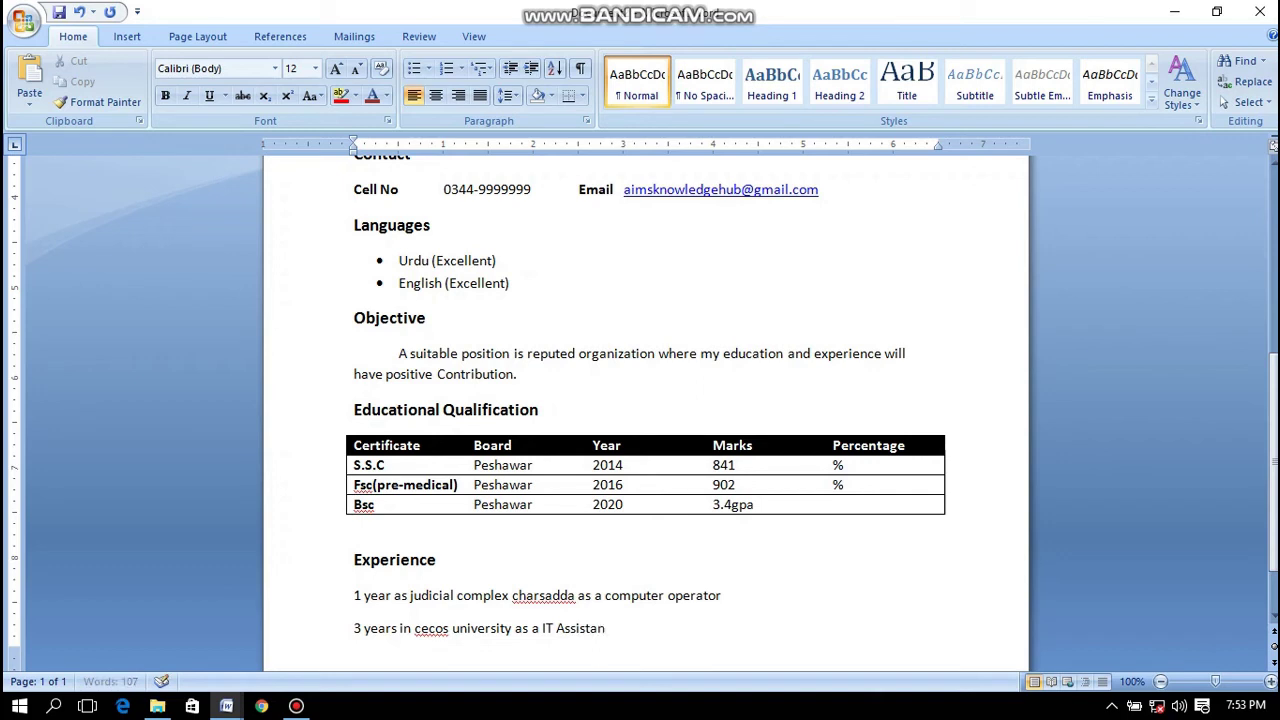
type("t")
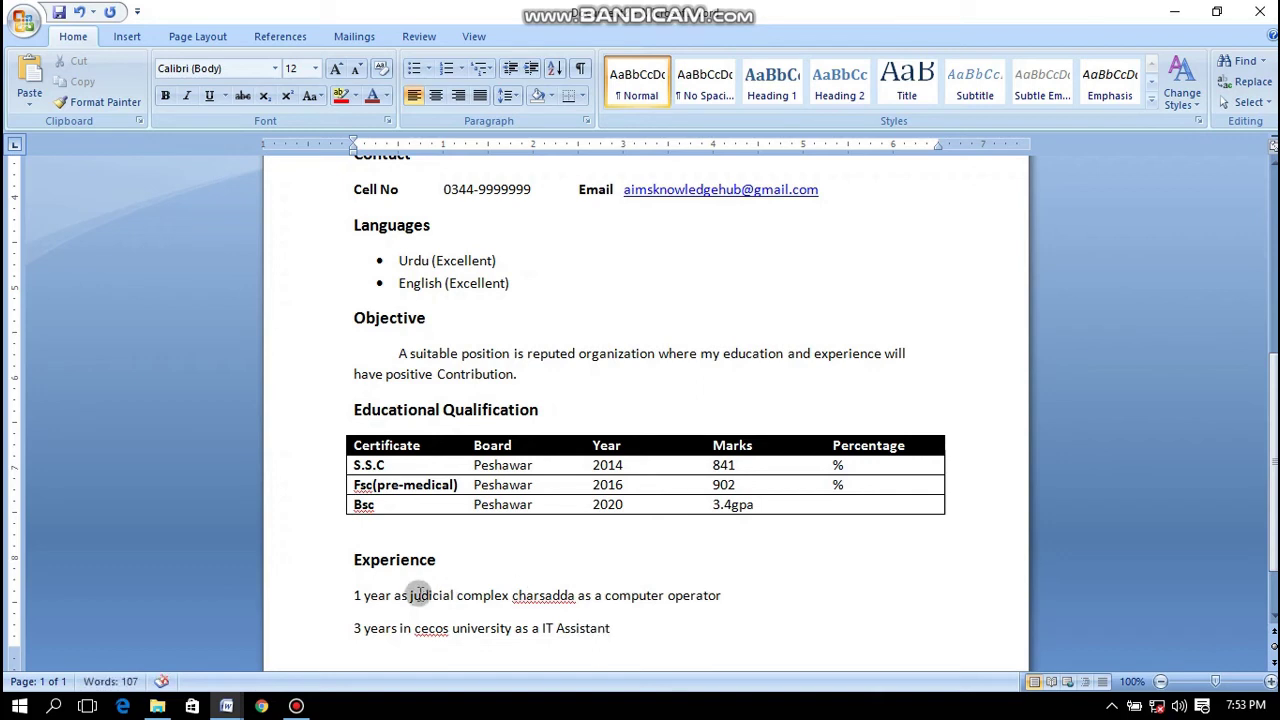
- Bullet both Experience lines, then begin an unbulleted paragraph on a new second page
left_click_drag(355, 593, 603, 636)
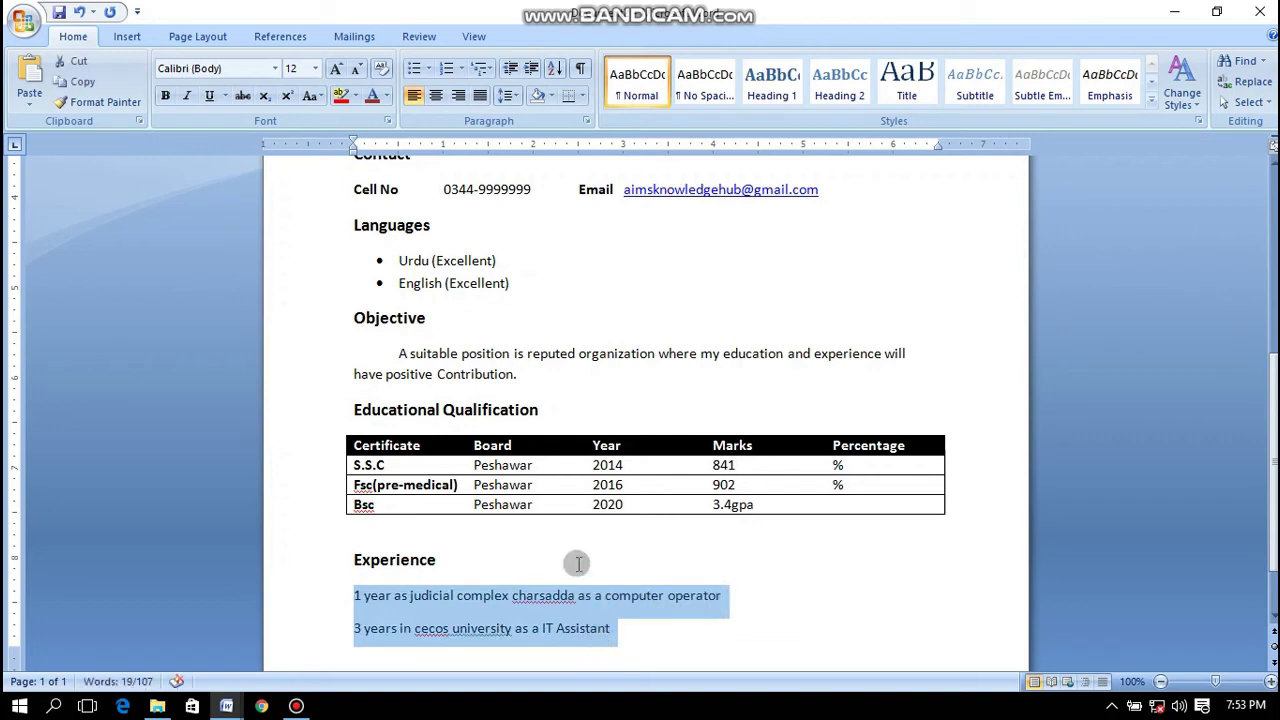
left_click(418, 76)
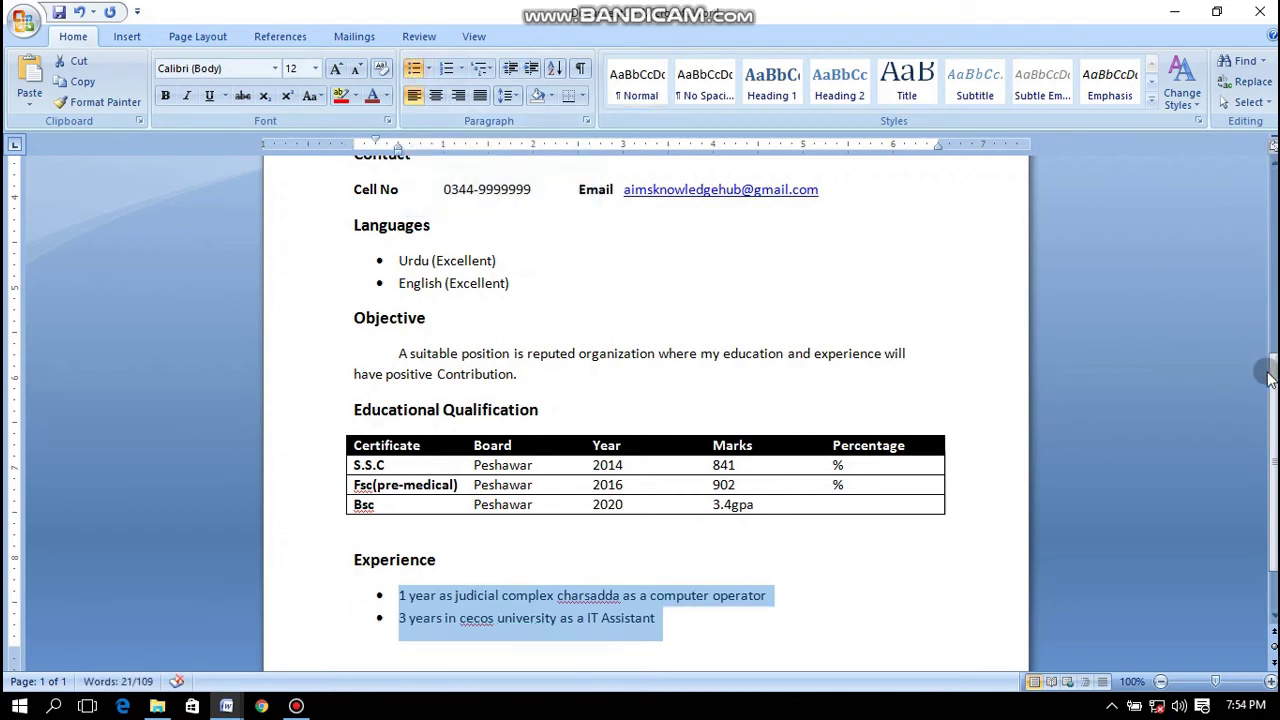
scroll(1270, 452, "down", 1)
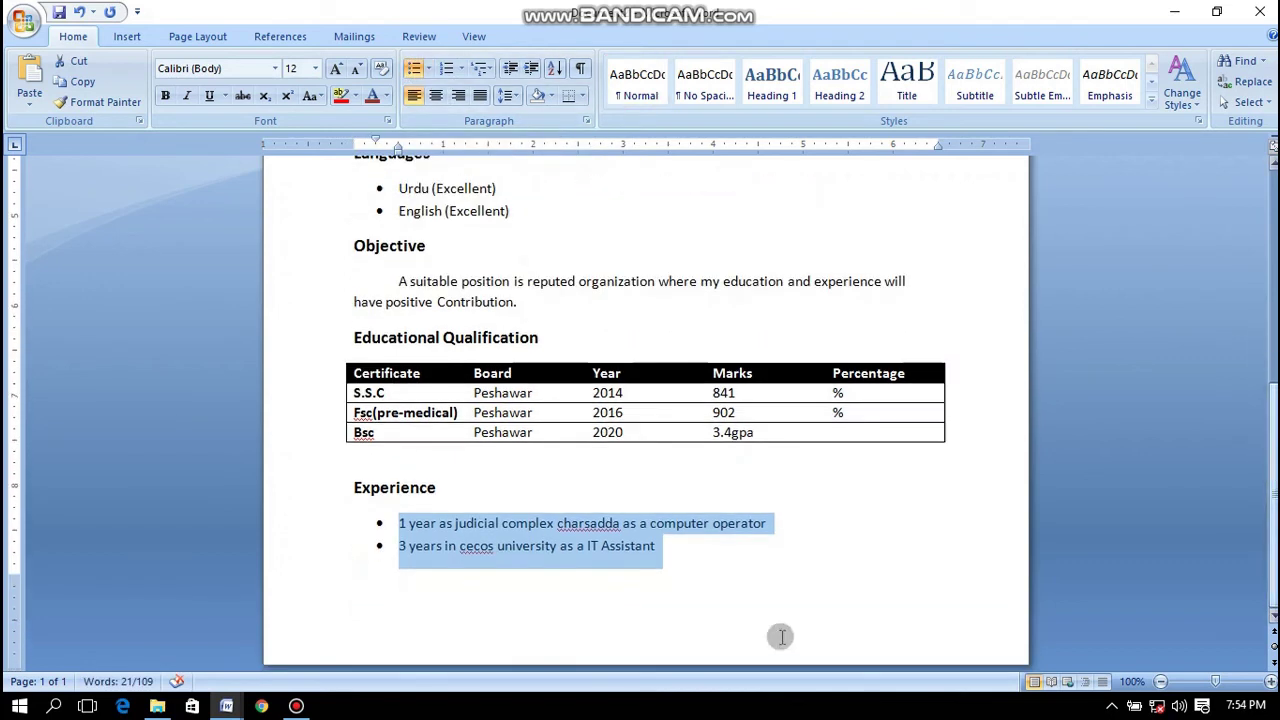
left_click(688, 553)
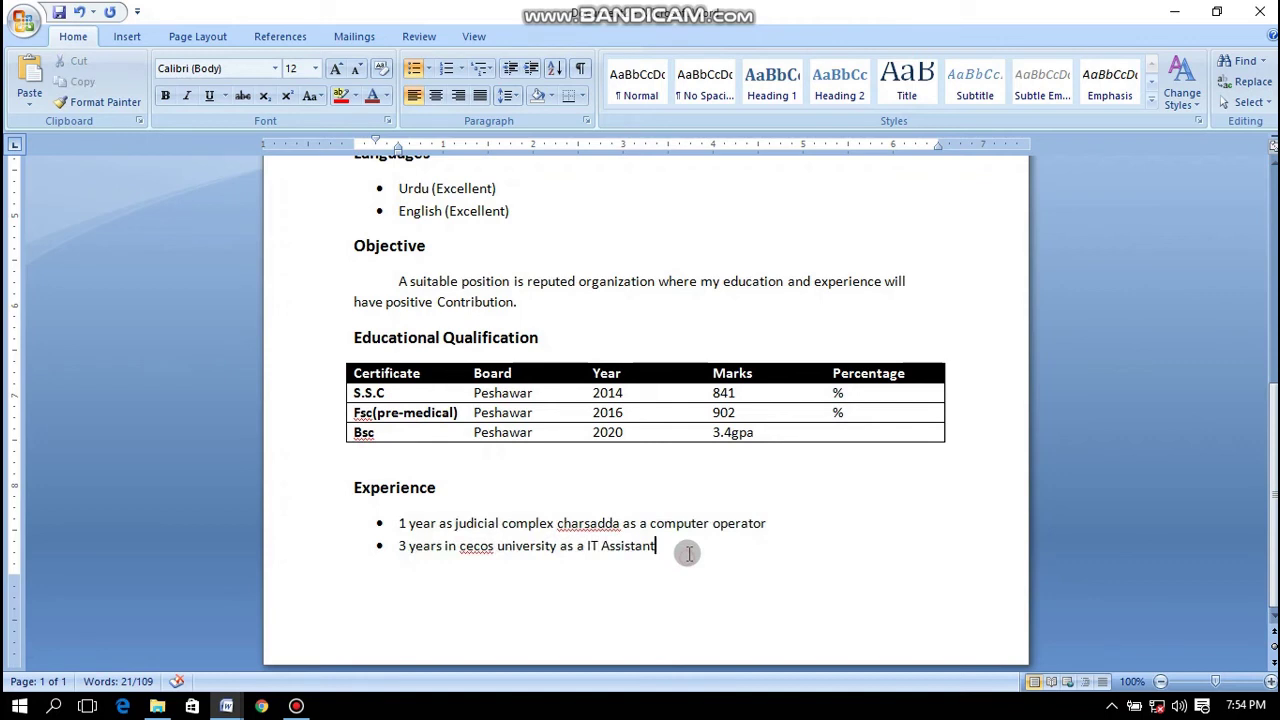
key("ctrl+Return")
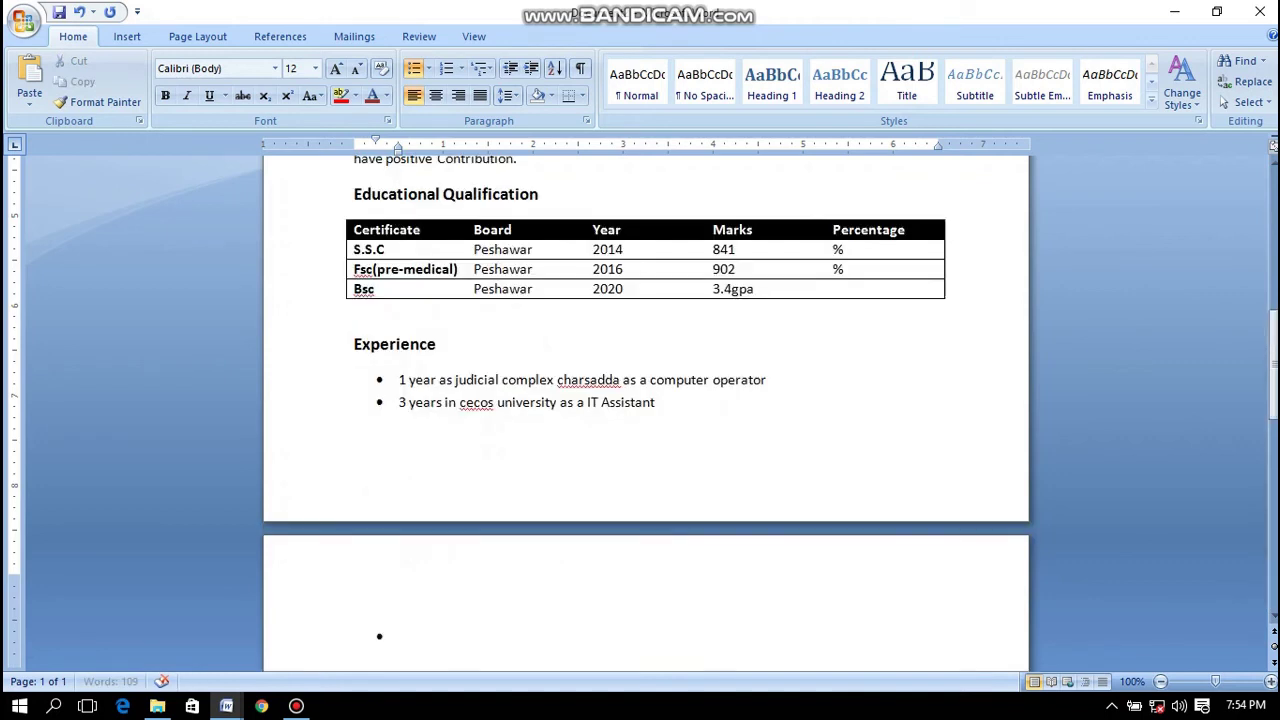
key("Return")
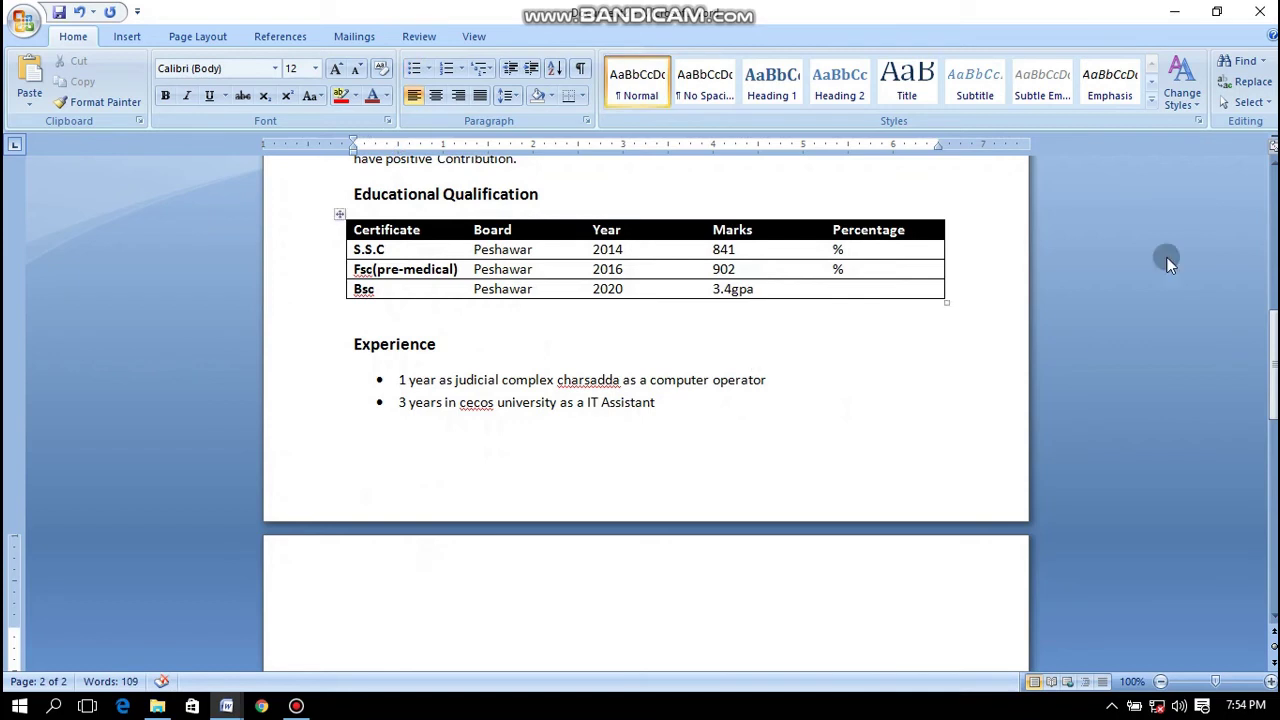
left_click_drag(1273, 362, 1273, 418)
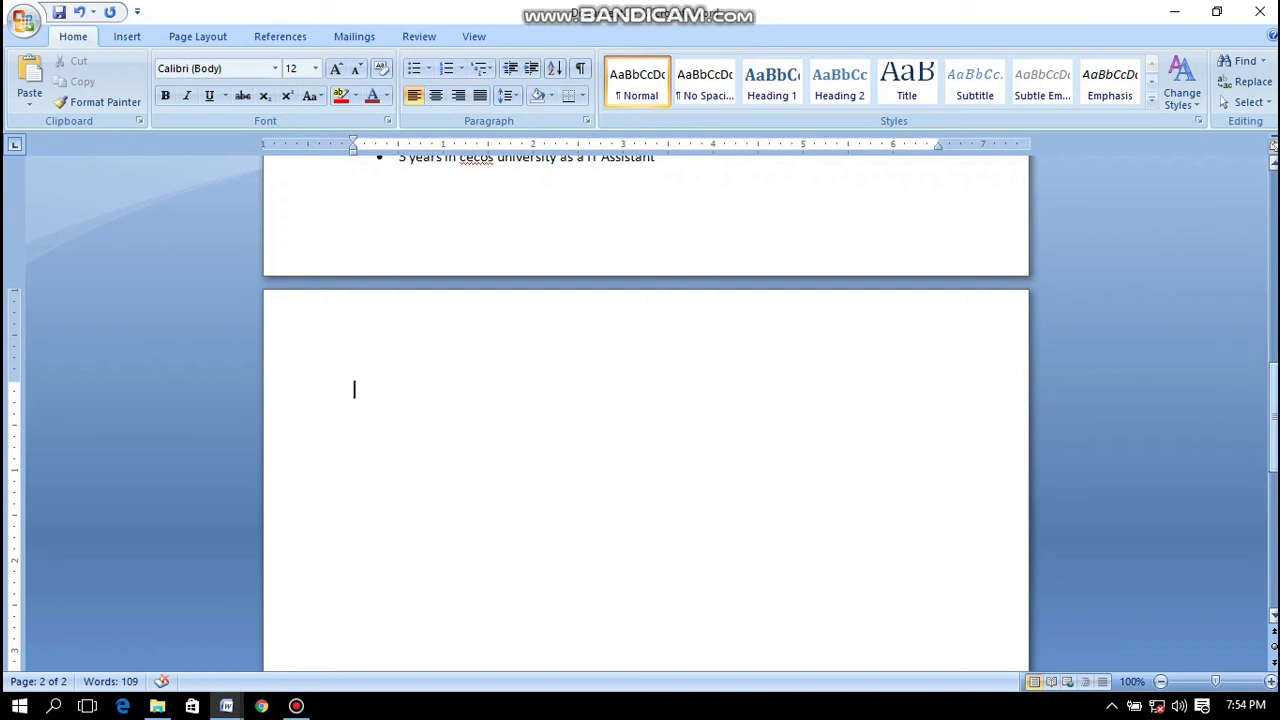
- Type 'Computer Skills' and format it as a bold 14-point heading
type("Co")
type("mputer")
type(" Sk")
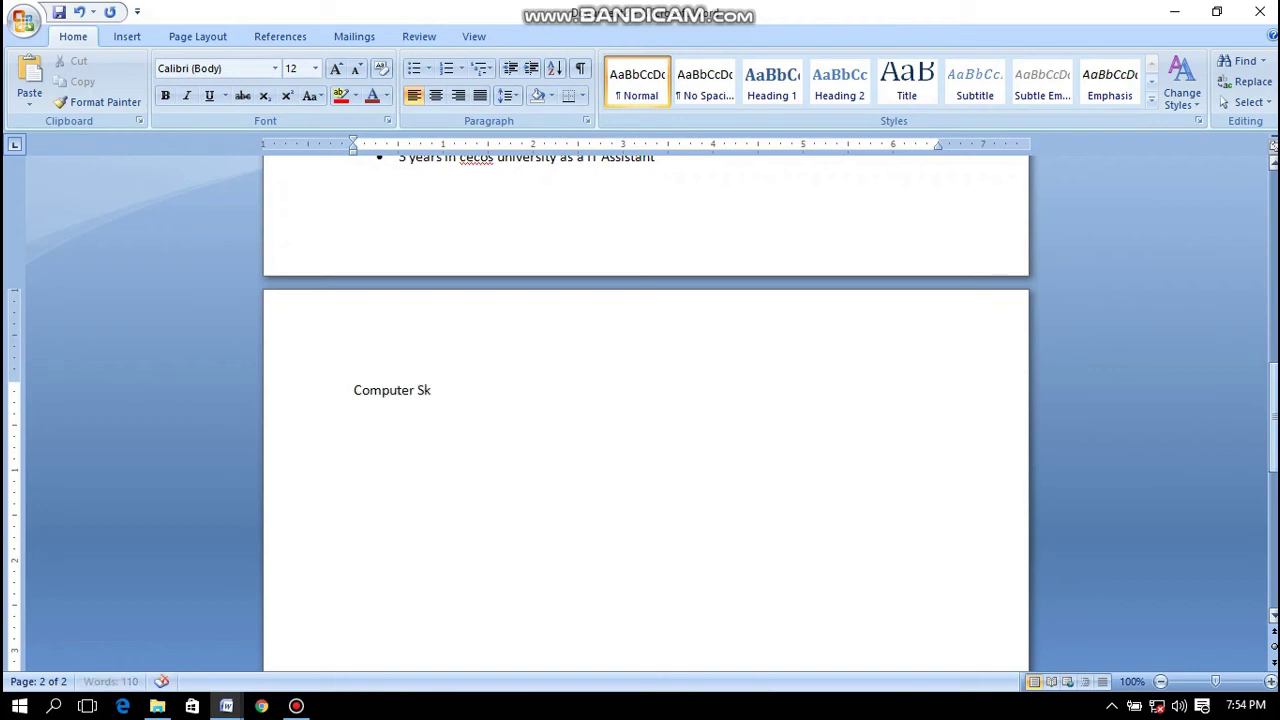
type("ills")
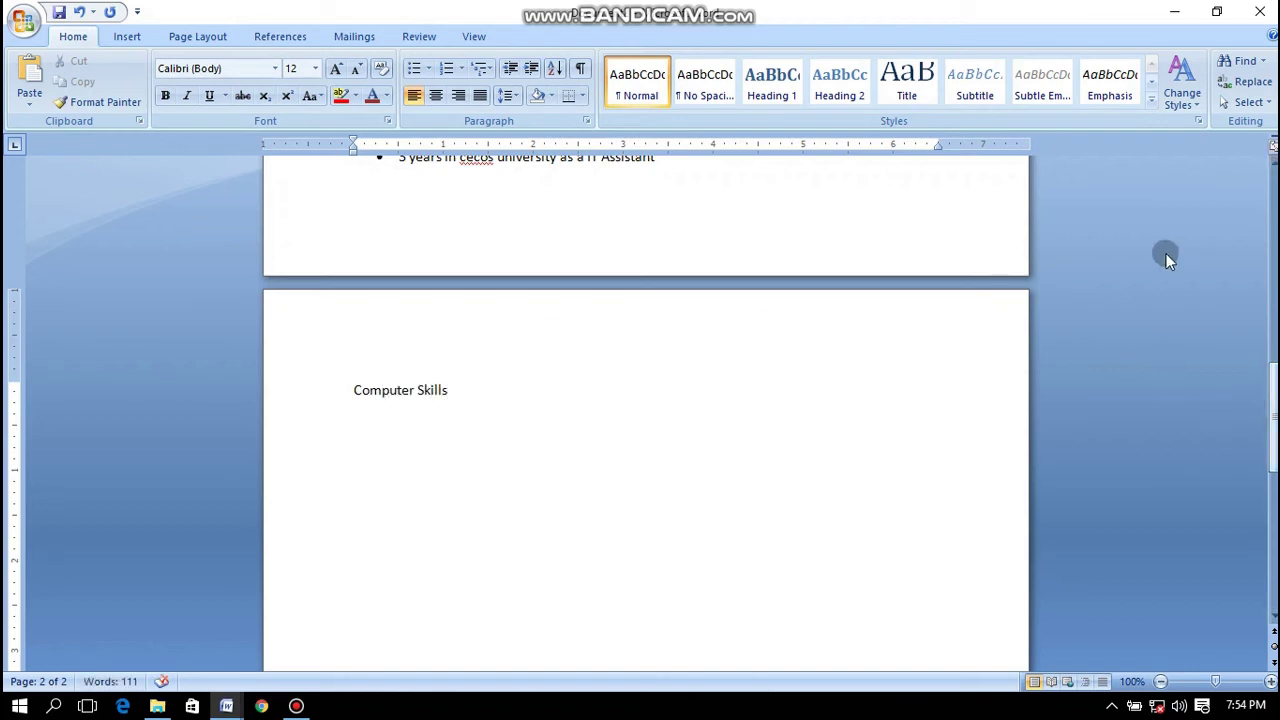
left_click_drag(460, 390, 336, 390)
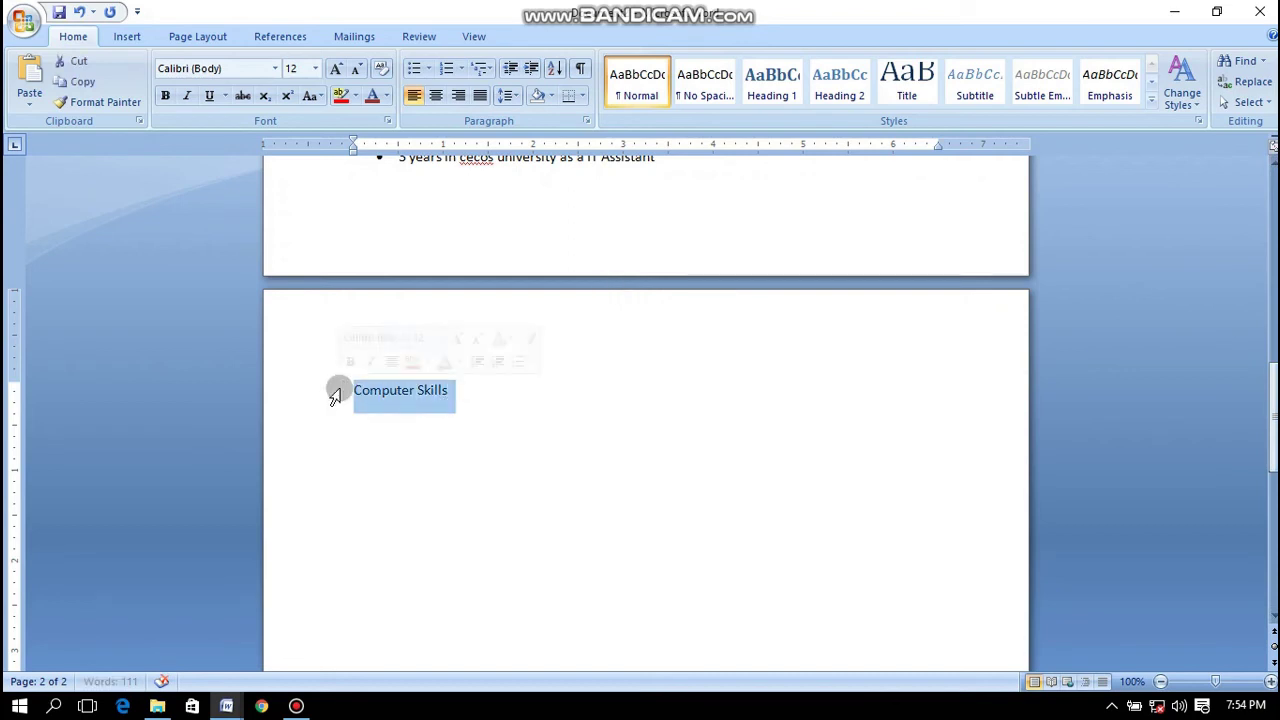
left_click(317, 74)
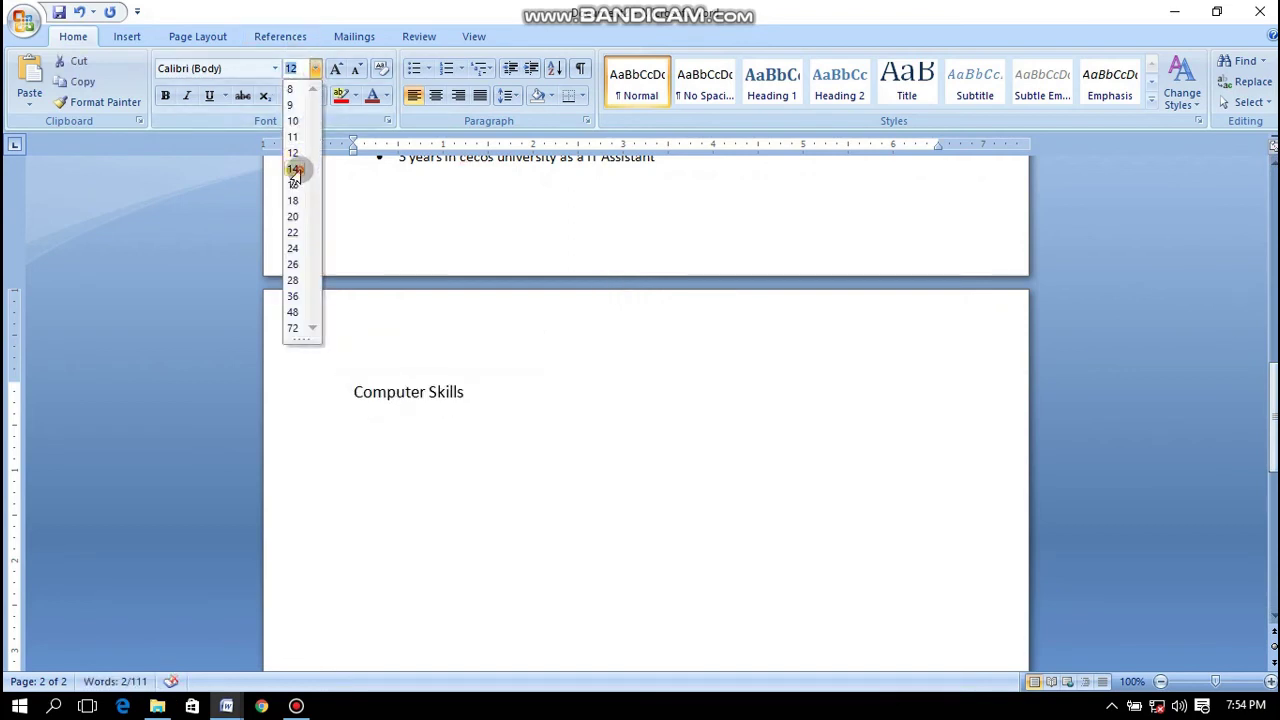
left_click(300, 160)
left_click(165, 96)
- Start a plain, non-bold 12-point line below the heading reading 'windows'
left_click(500, 392)
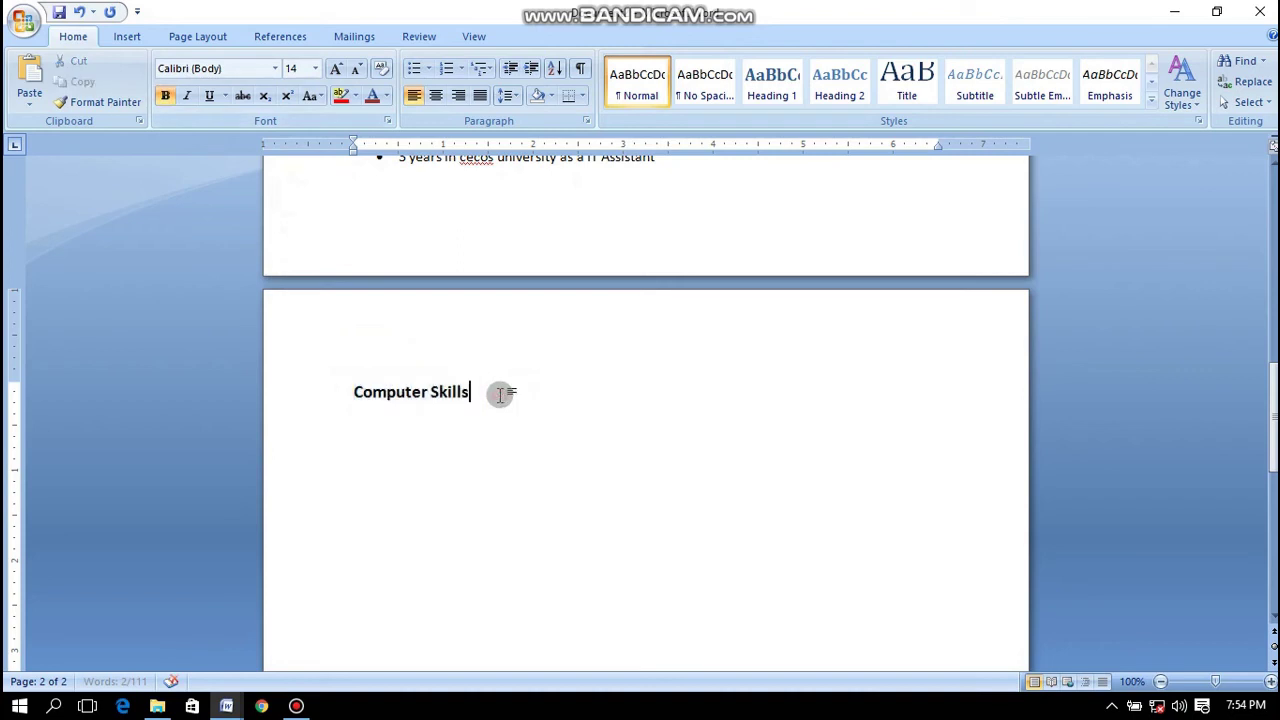
key("Return")
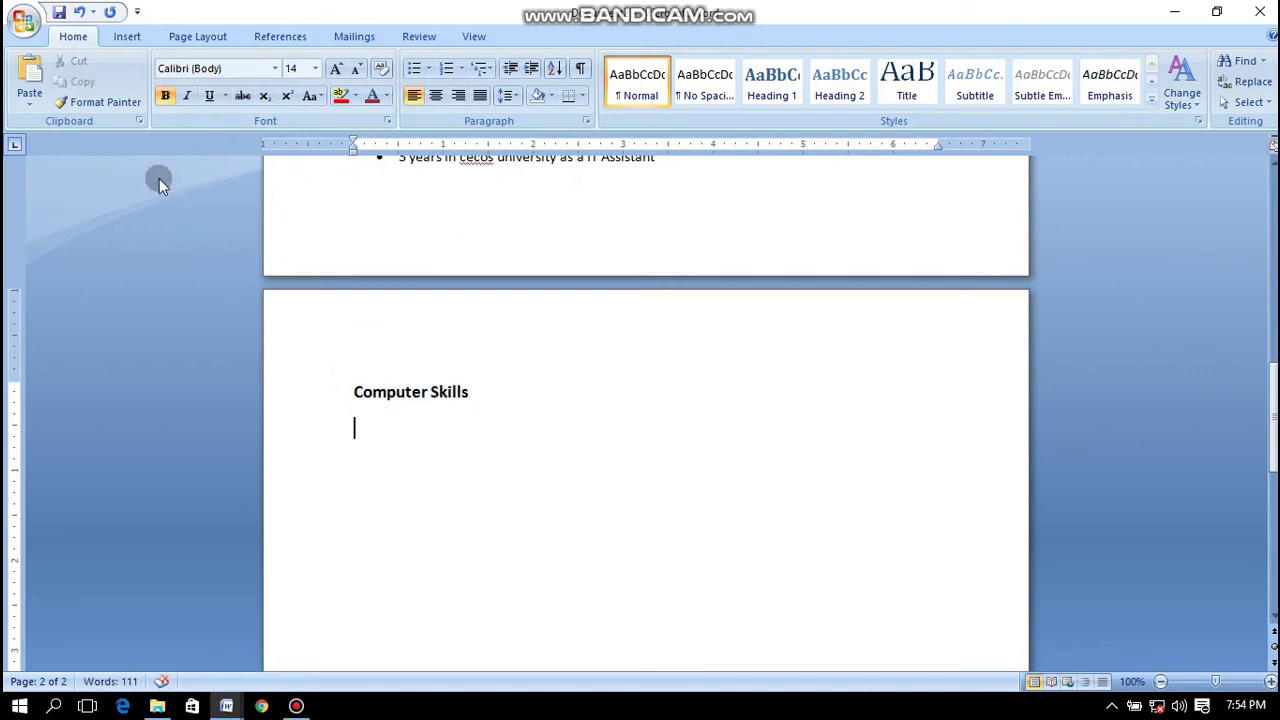
left_click(167, 96)
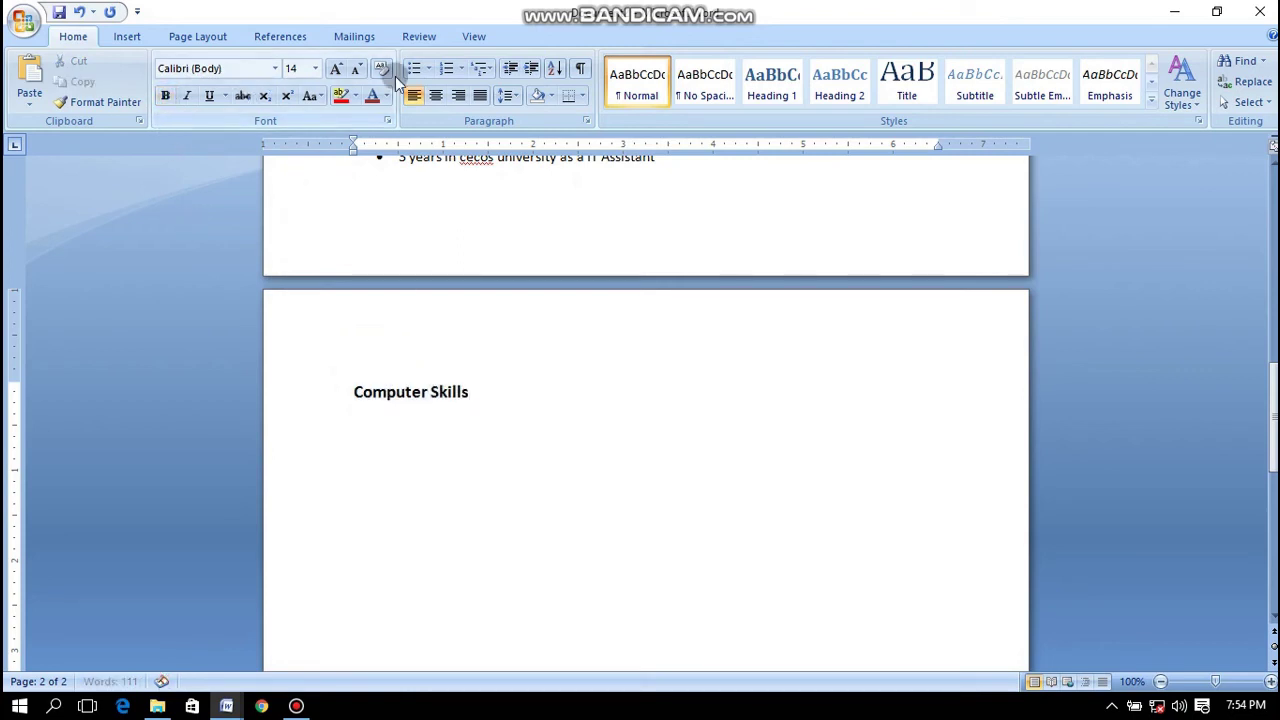
left_click(315, 68)
left_click(292, 152)
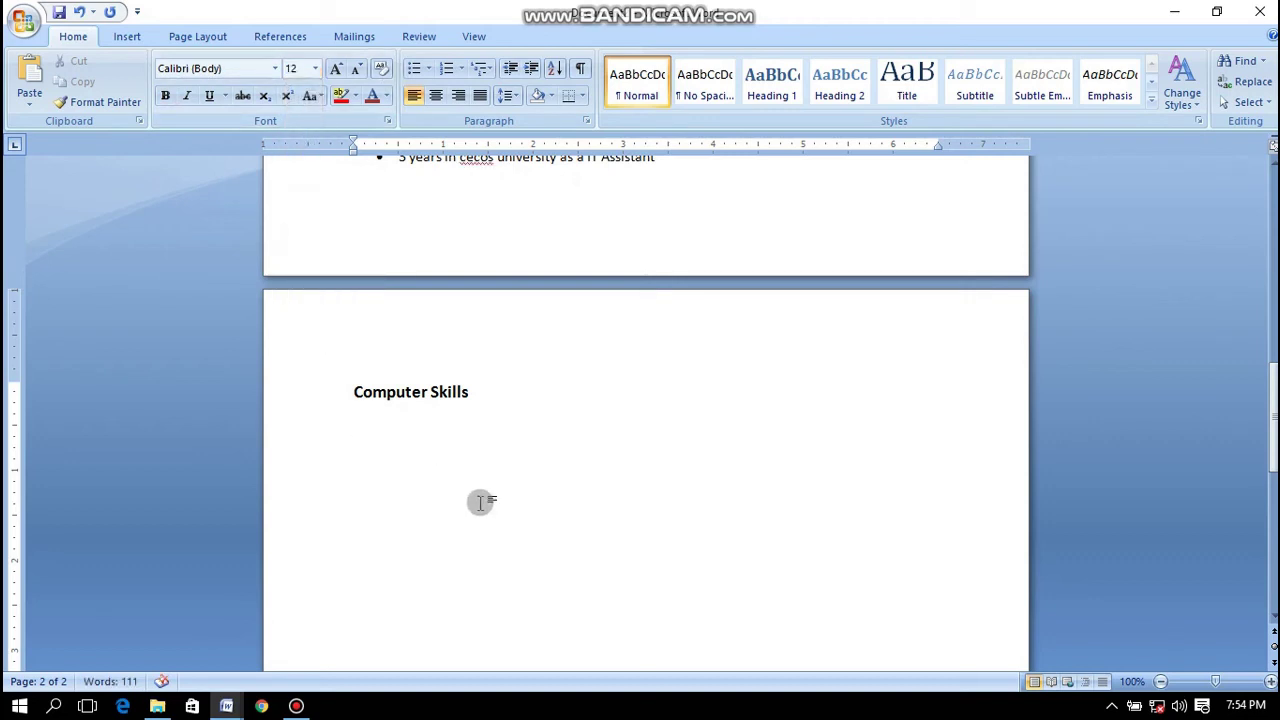
type("windo")
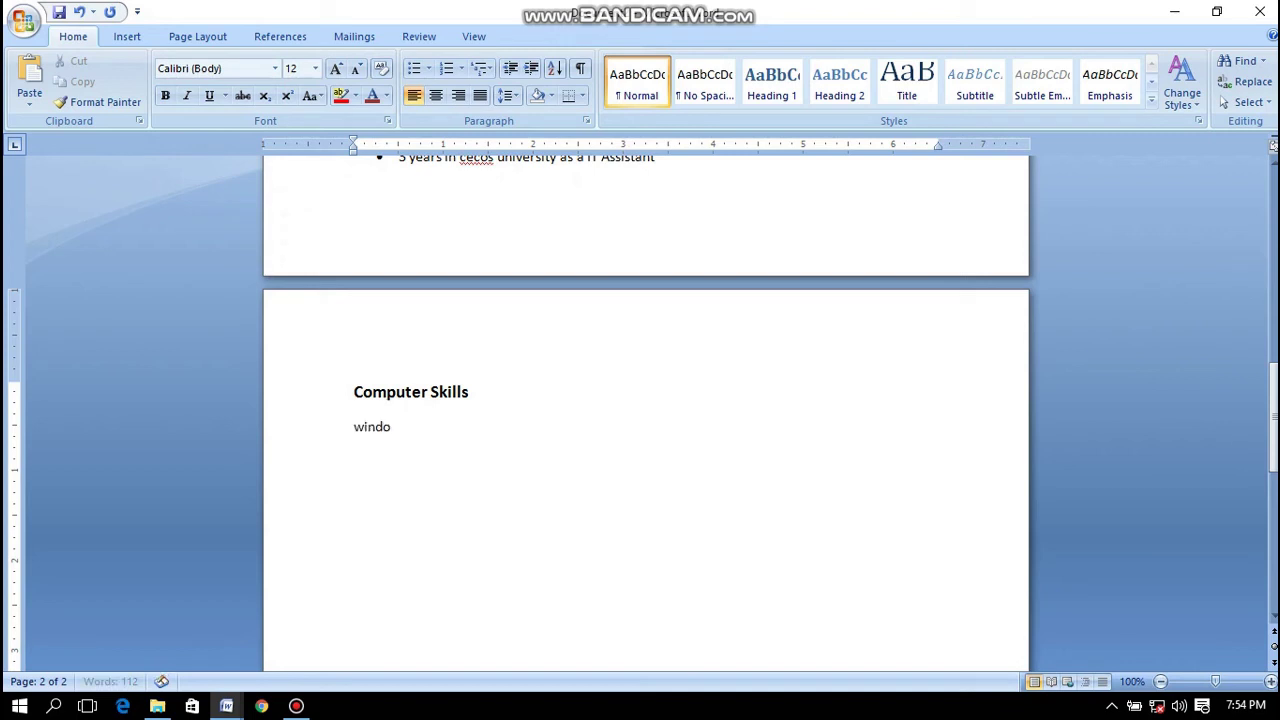
type("w")
type("s")
- Add lines 'Ms Office, Excel, power point' and 'Typing Speed 35/min' below Windows
key("Return")
type("m")
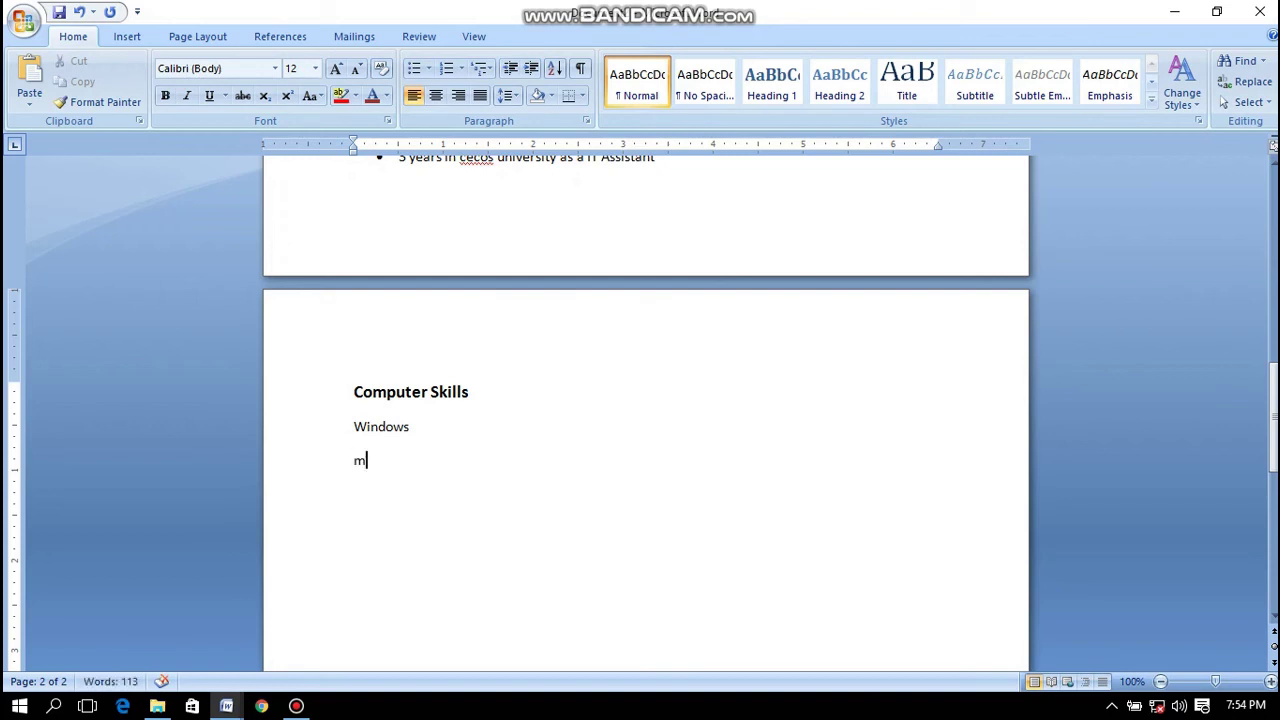
type("s Offic")
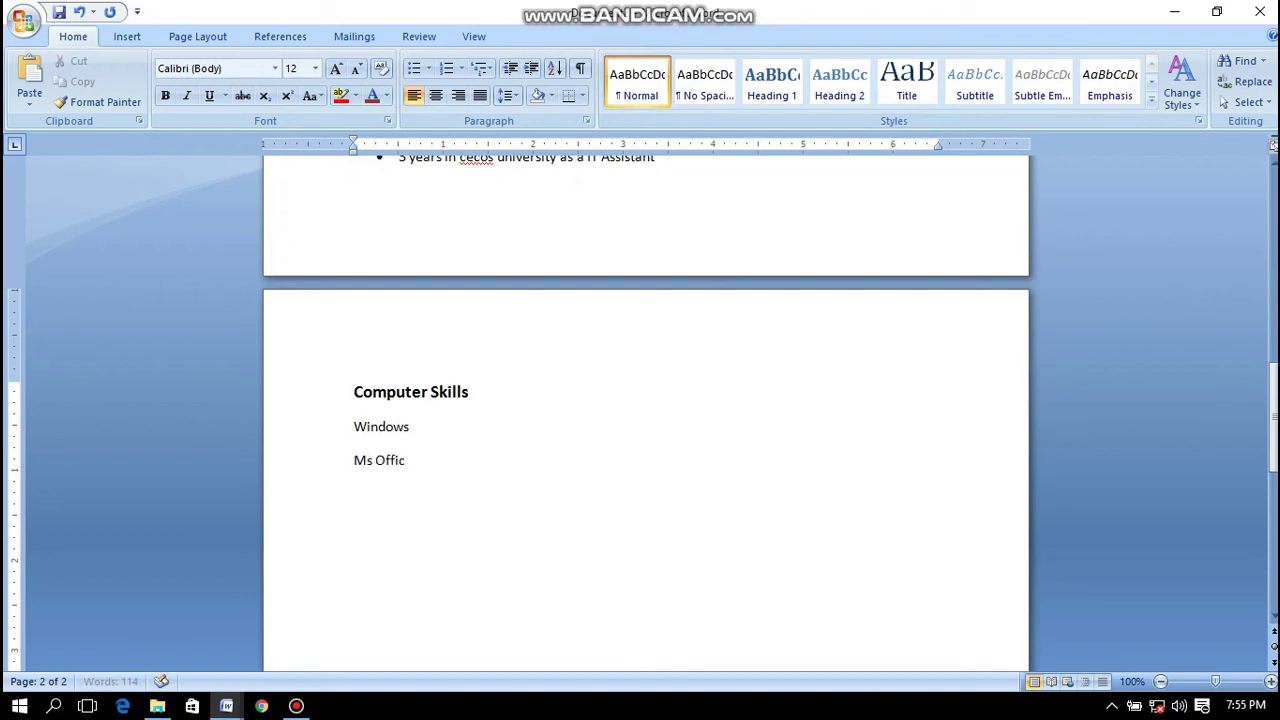
type("e,")
type(" E")
type("xce")
type("l,")
type(" power")
type(" poin")
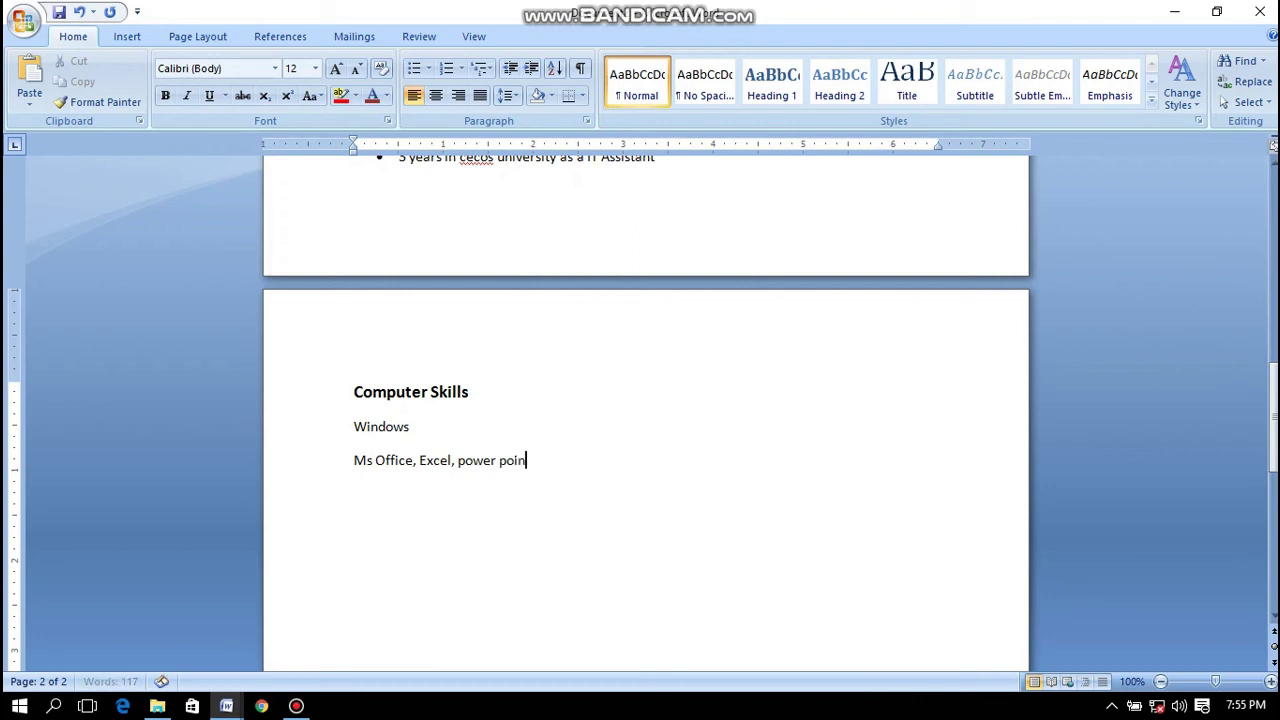
type("t")
type("ty")
type("ping")
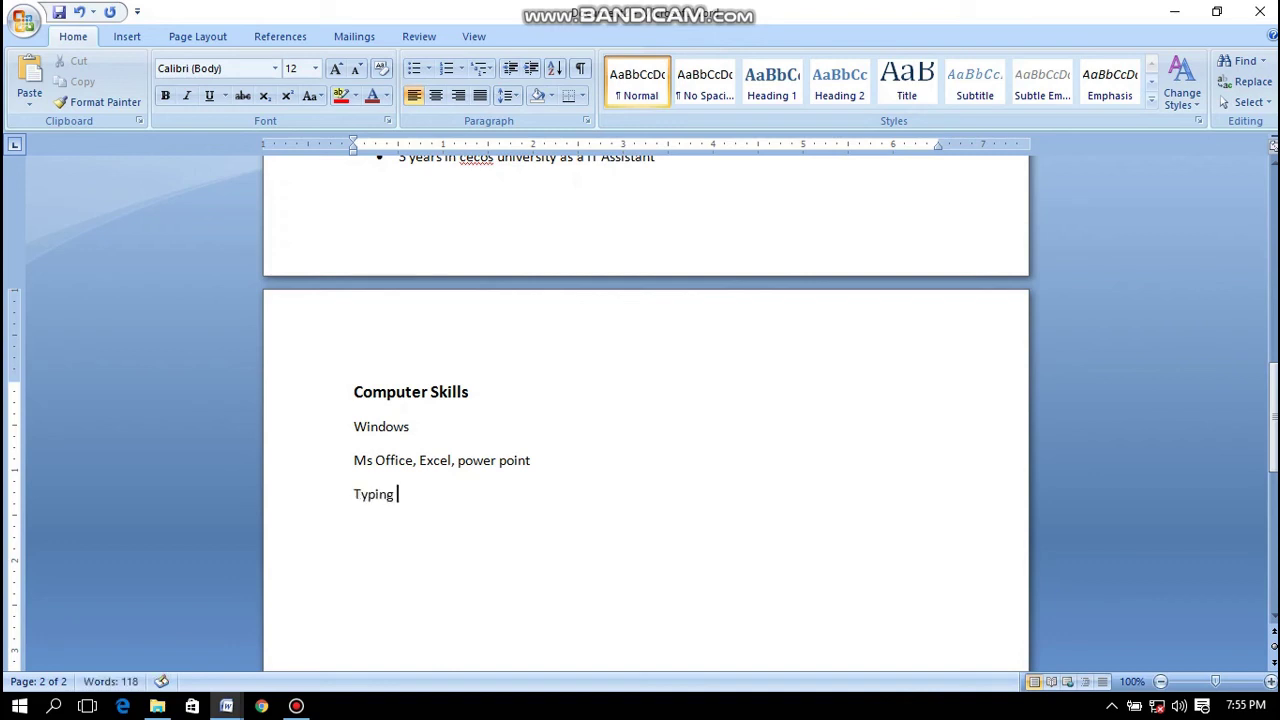
type(" Speed")
type(" 35")
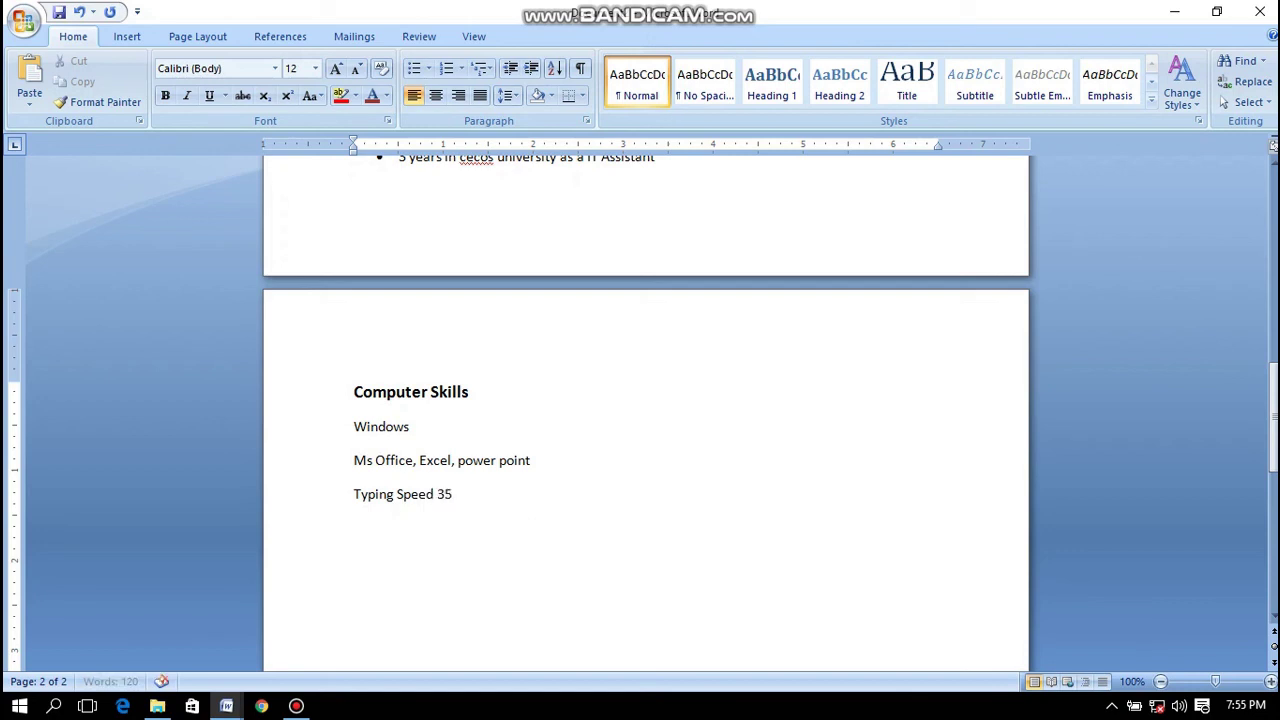
type("/")
type("min")
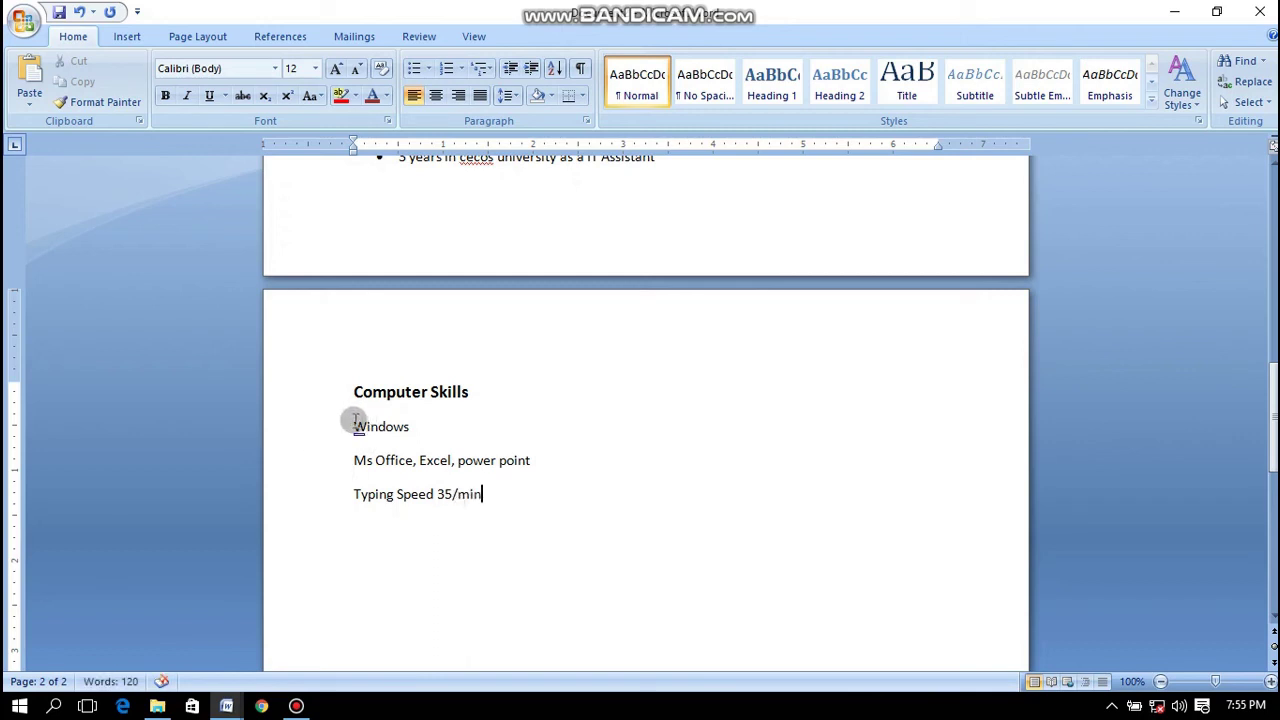
- Bullet the three Computer Skills lines and add a plain unbulleted line after 'Typing Speed 35/min'
left_click_drag(352, 425, 492, 492)
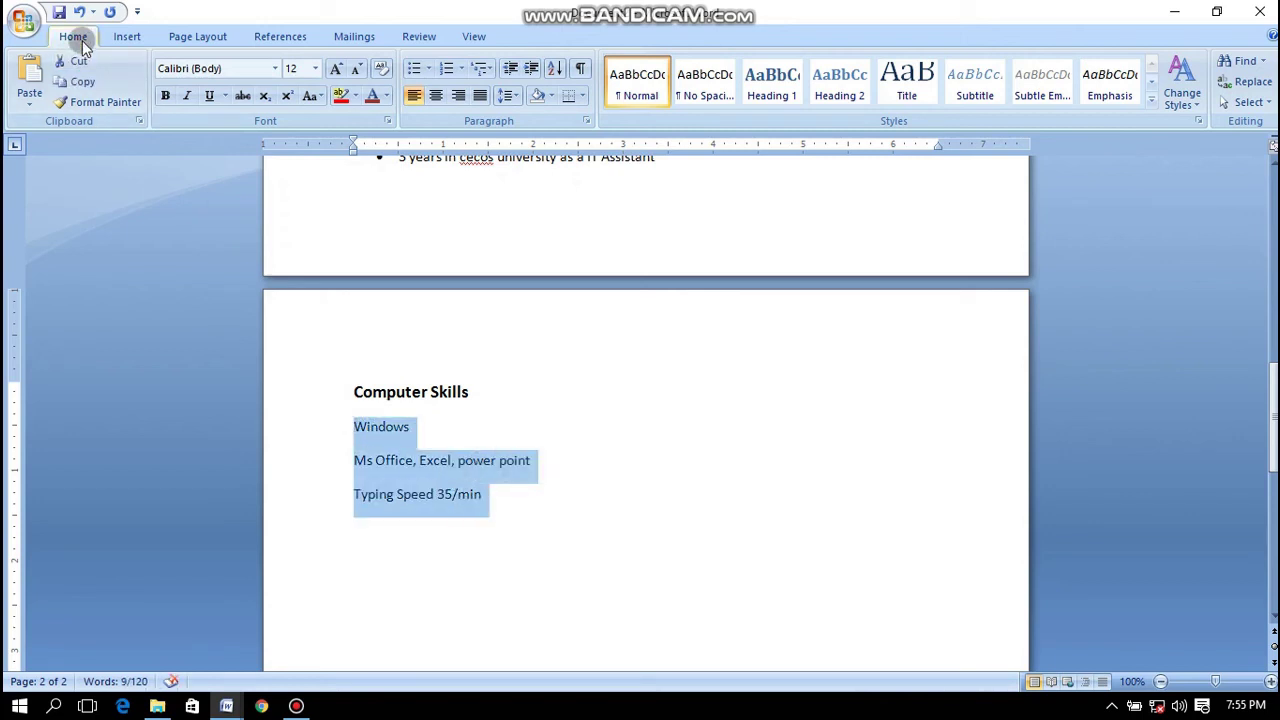
left_click(417, 73)
left_click(562, 482)
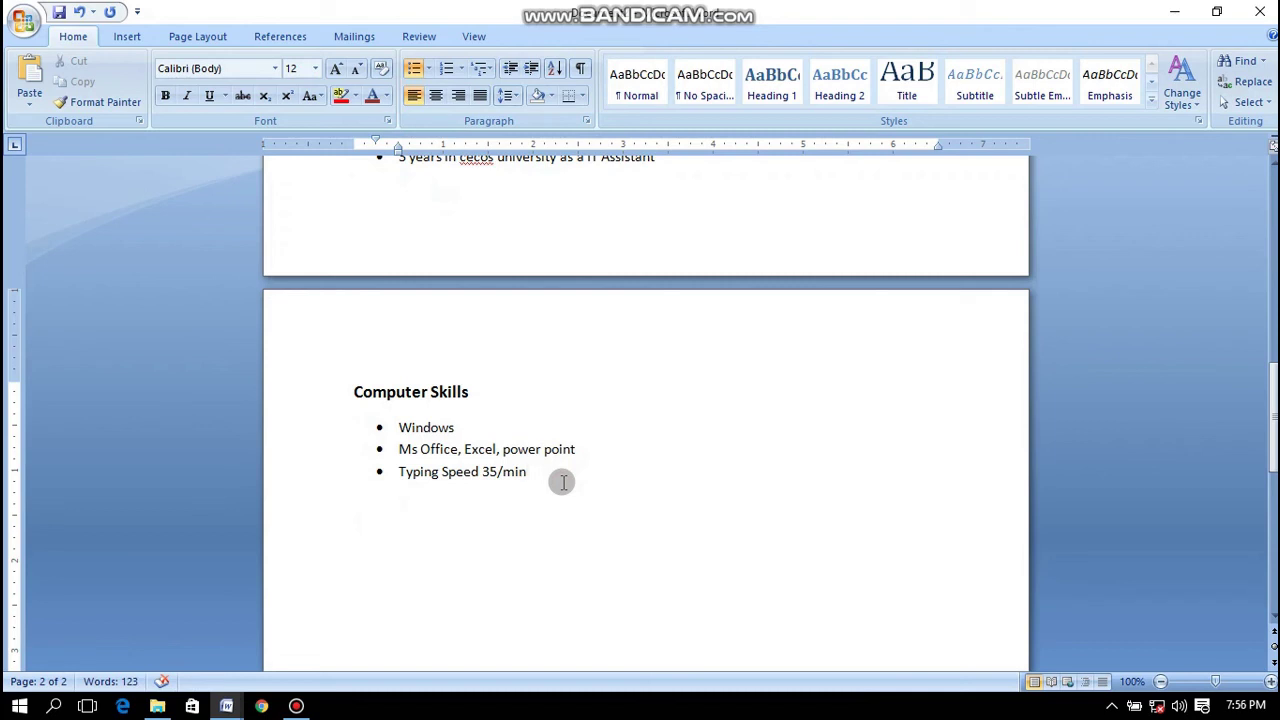
key("Return")
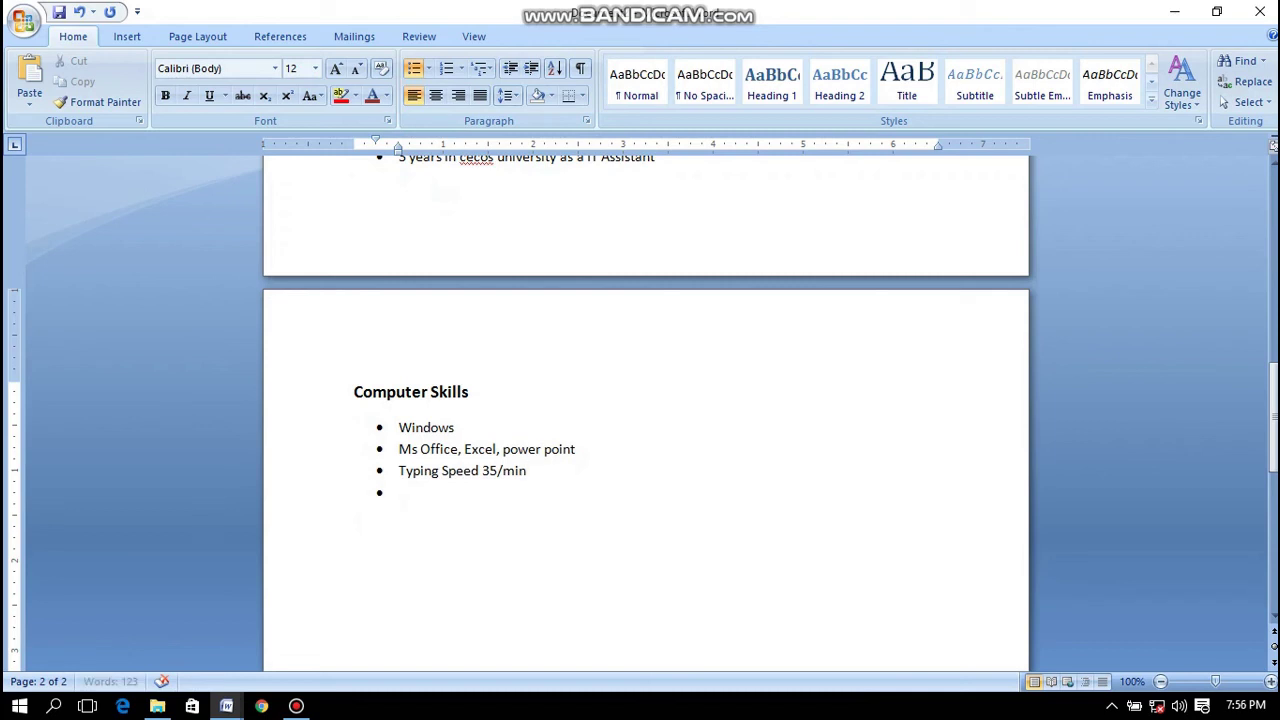
key("Return")
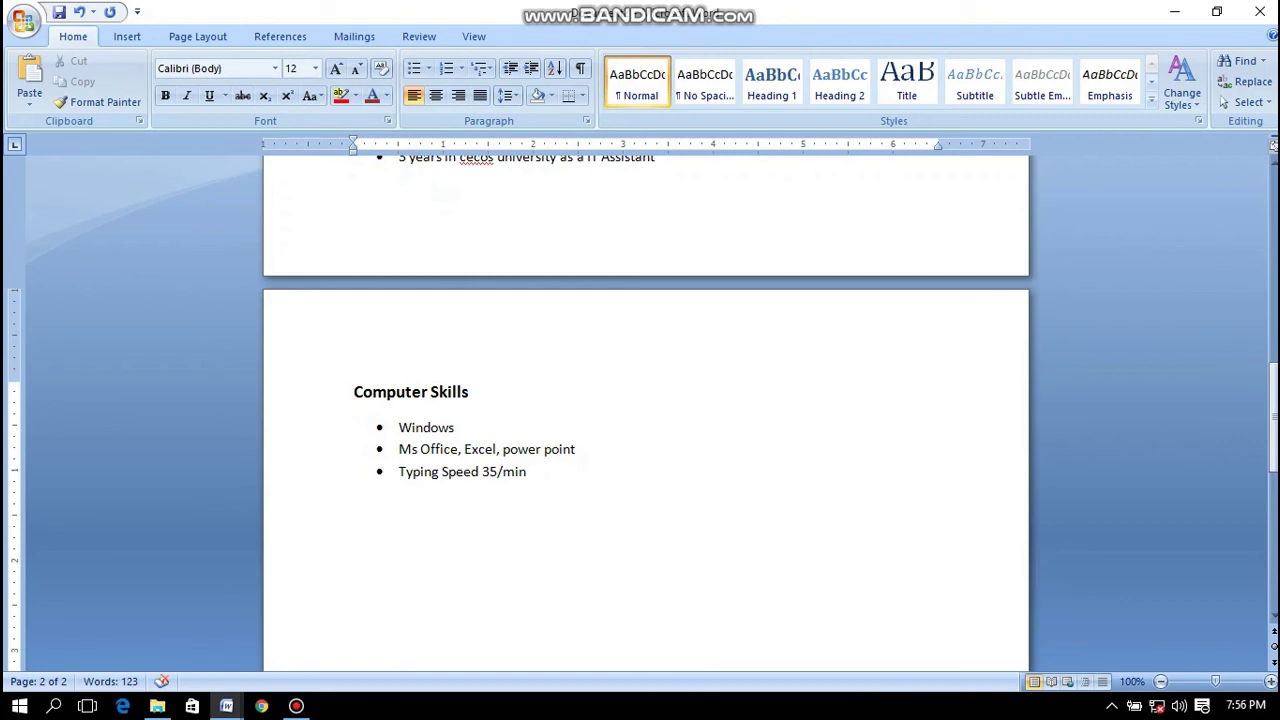
- Type 'Hobbies' and format it as a bold 14-point heading
type("Hobbie")
type("sd")
key("BackSpace")
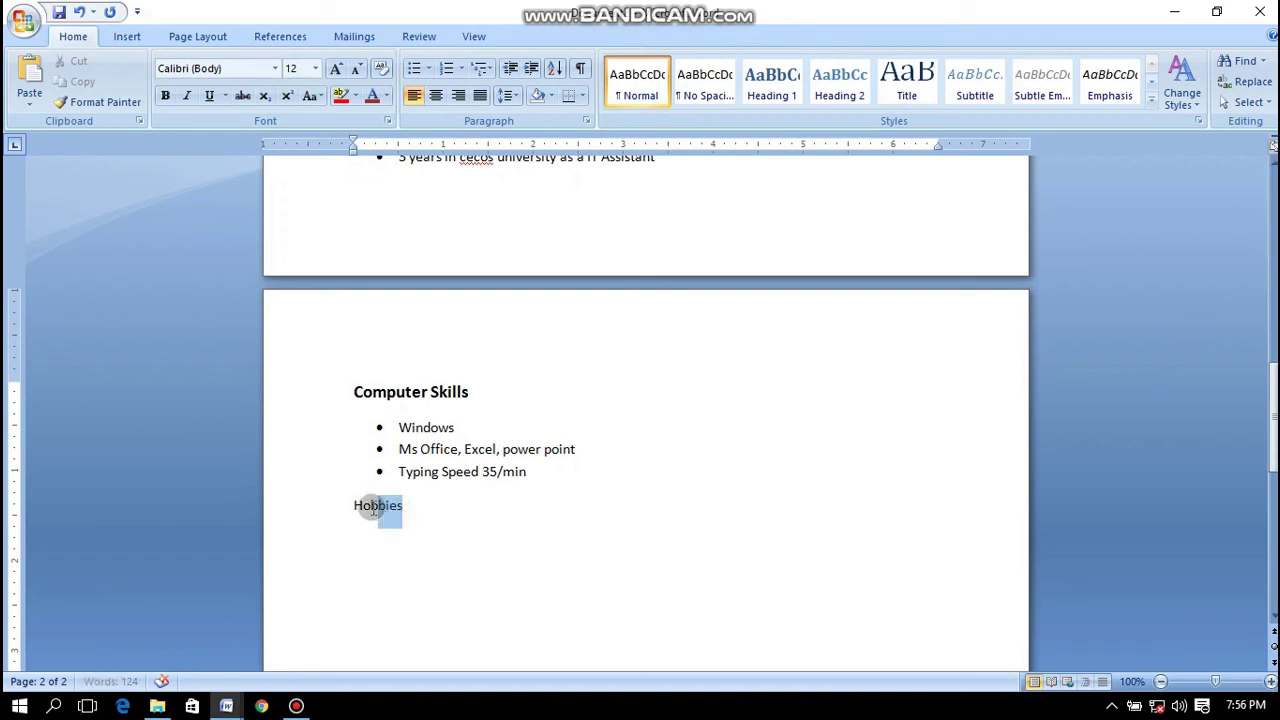
left_click_drag(405, 507, 354, 506)
left_click(315, 68)
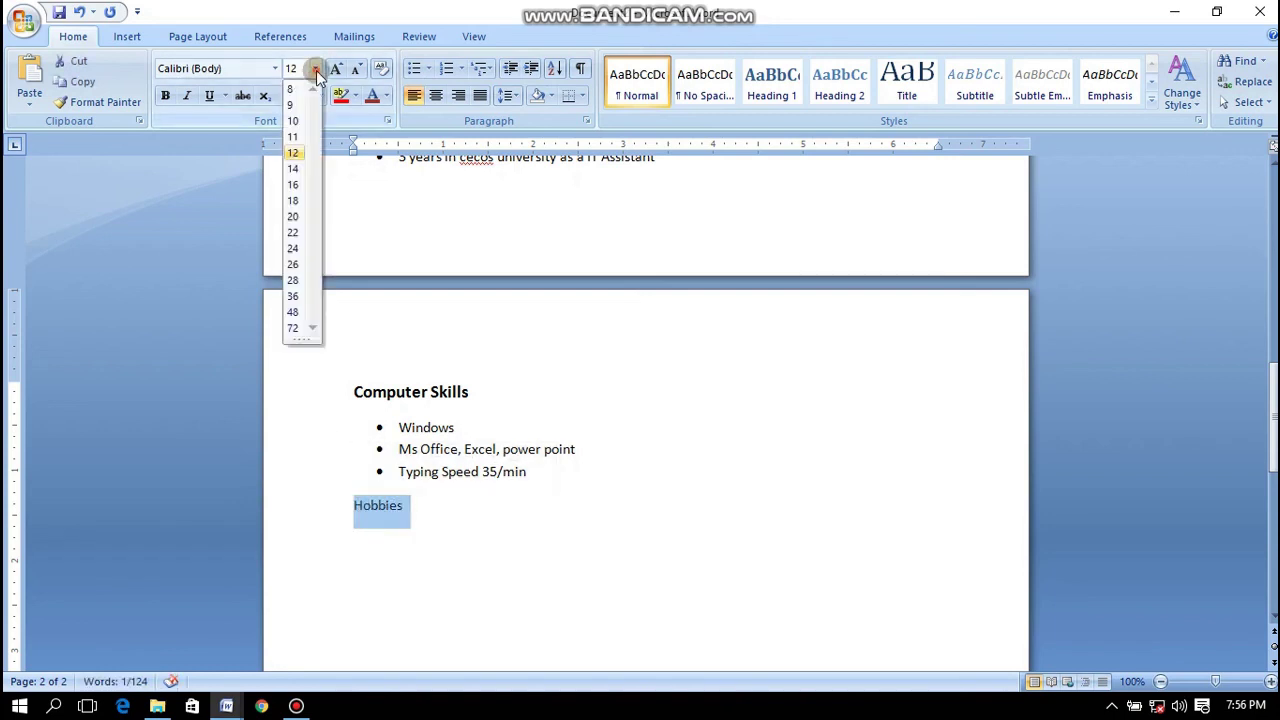
left_click(294, 168)
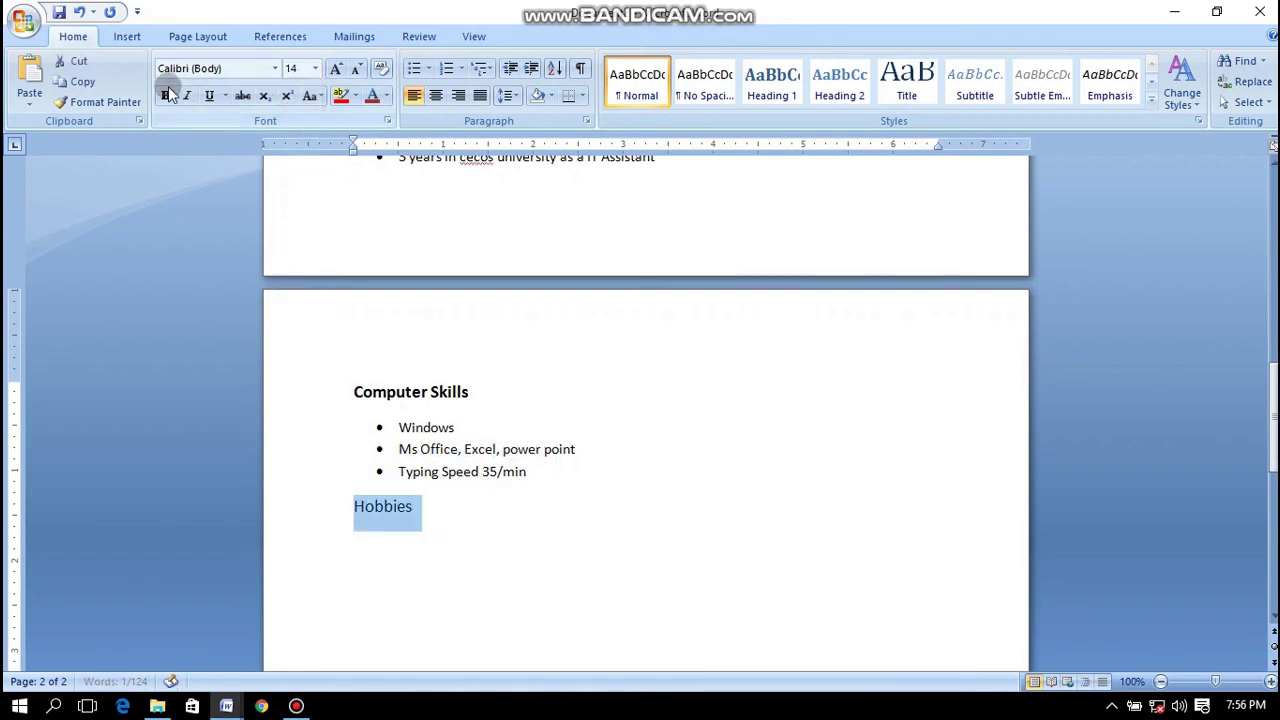
left_click(166, 96)
left_click(428, 506)
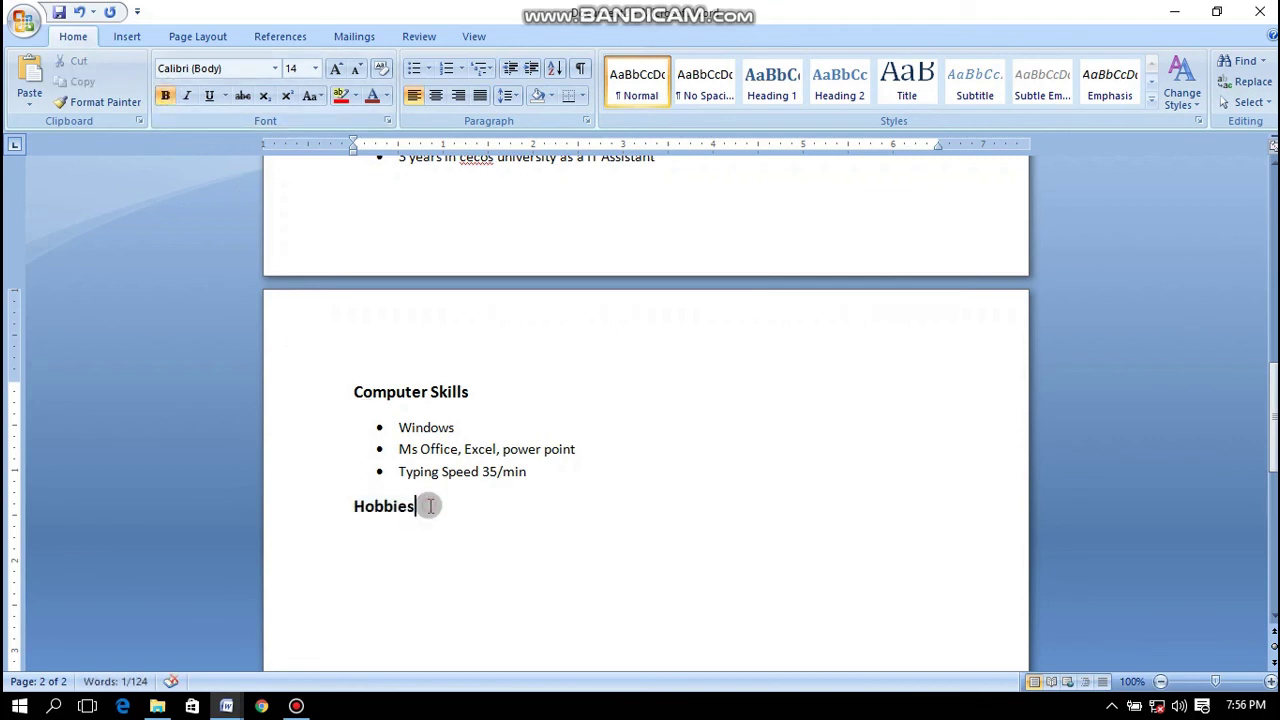
- Start a new line below Hobbies in plain, non-bold 12-point text
key("Return")
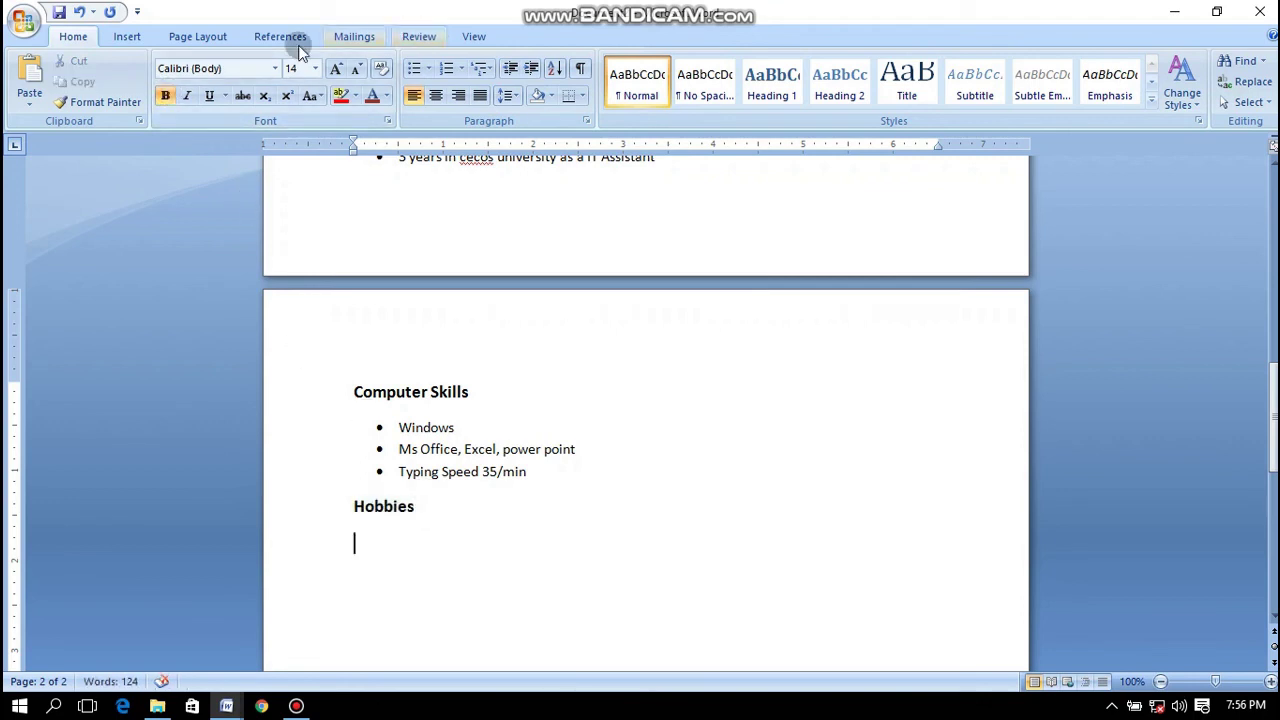
left_click(315, 68)
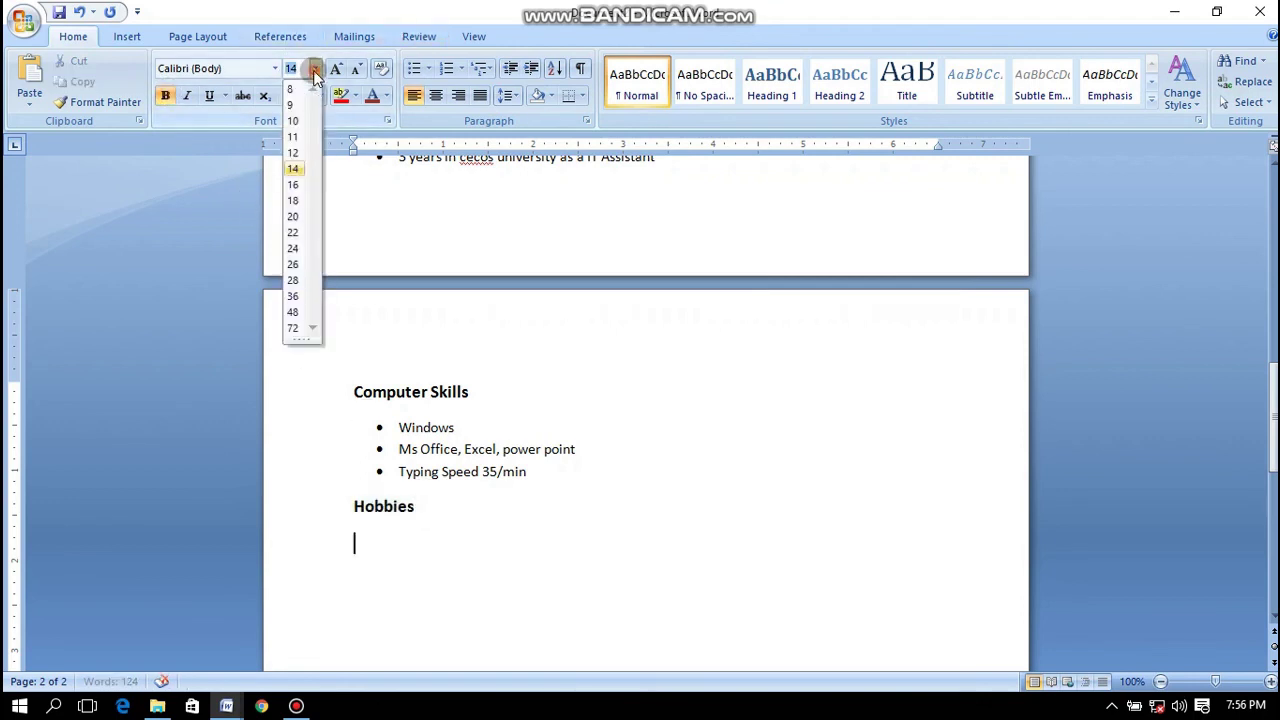
left_click(292, 152)
left_click(166, 96)
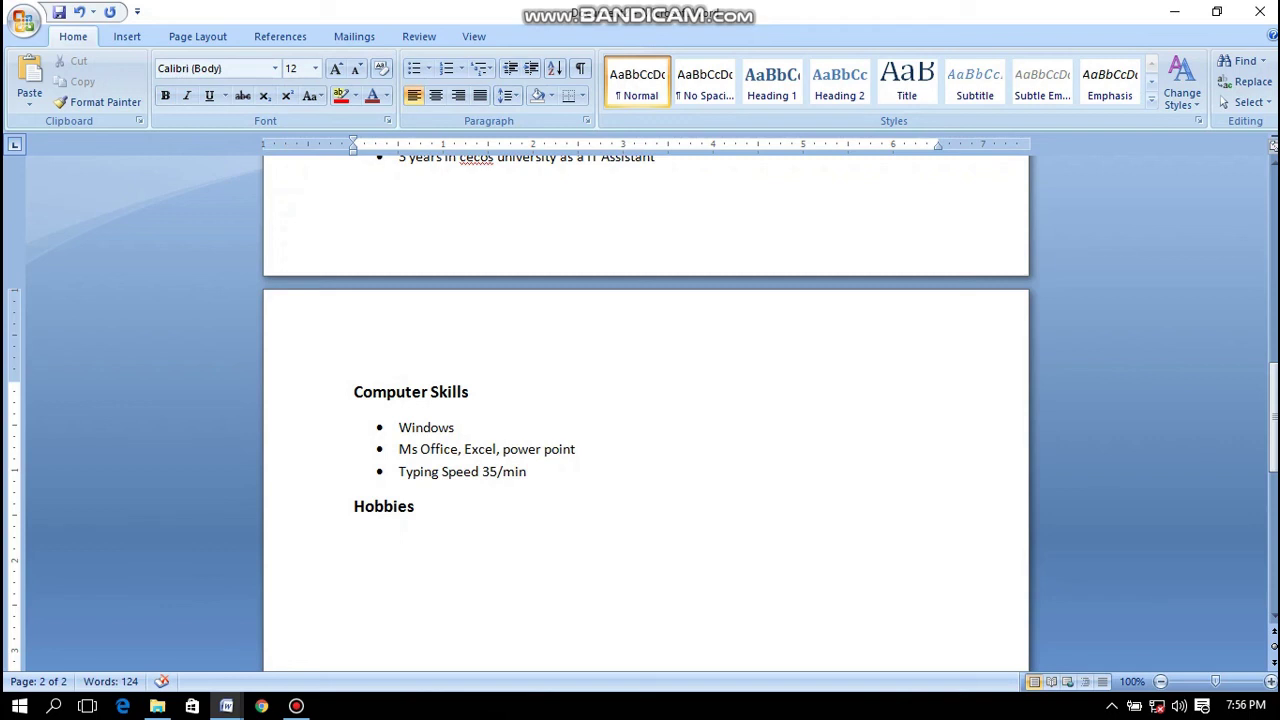
- Type Cricket, Badminton, Reading Books and Online Searching on Internet on separate lines
type("Cricket")
key("Return")
type("Badm")
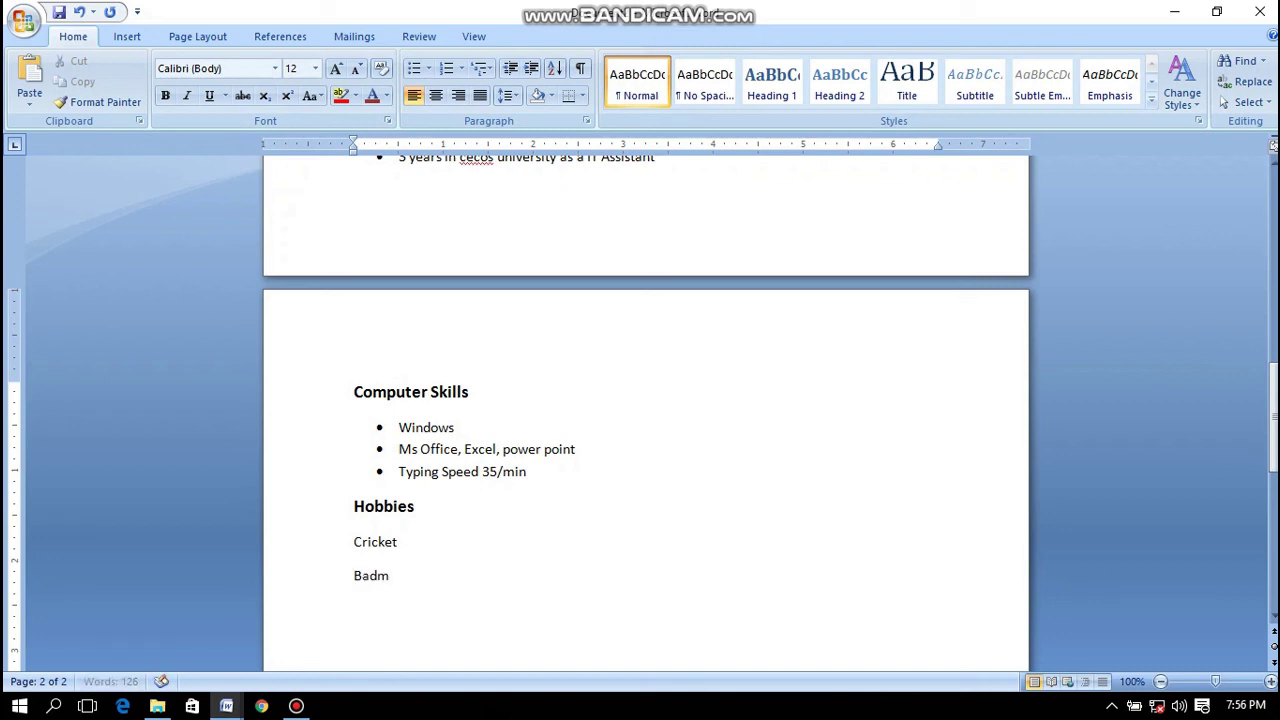
type("inton")
key("Return")
type("Rea")
type("ding ")
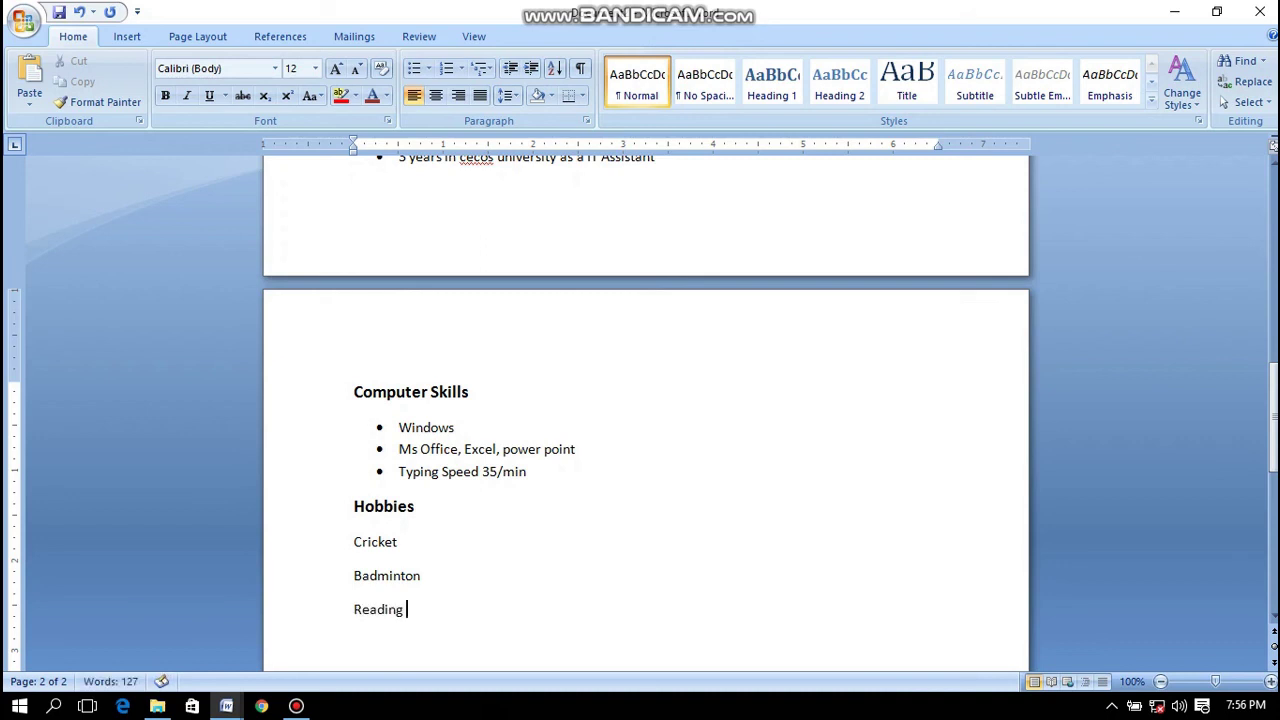
type("Books")
key("Return")
type("Onlin")
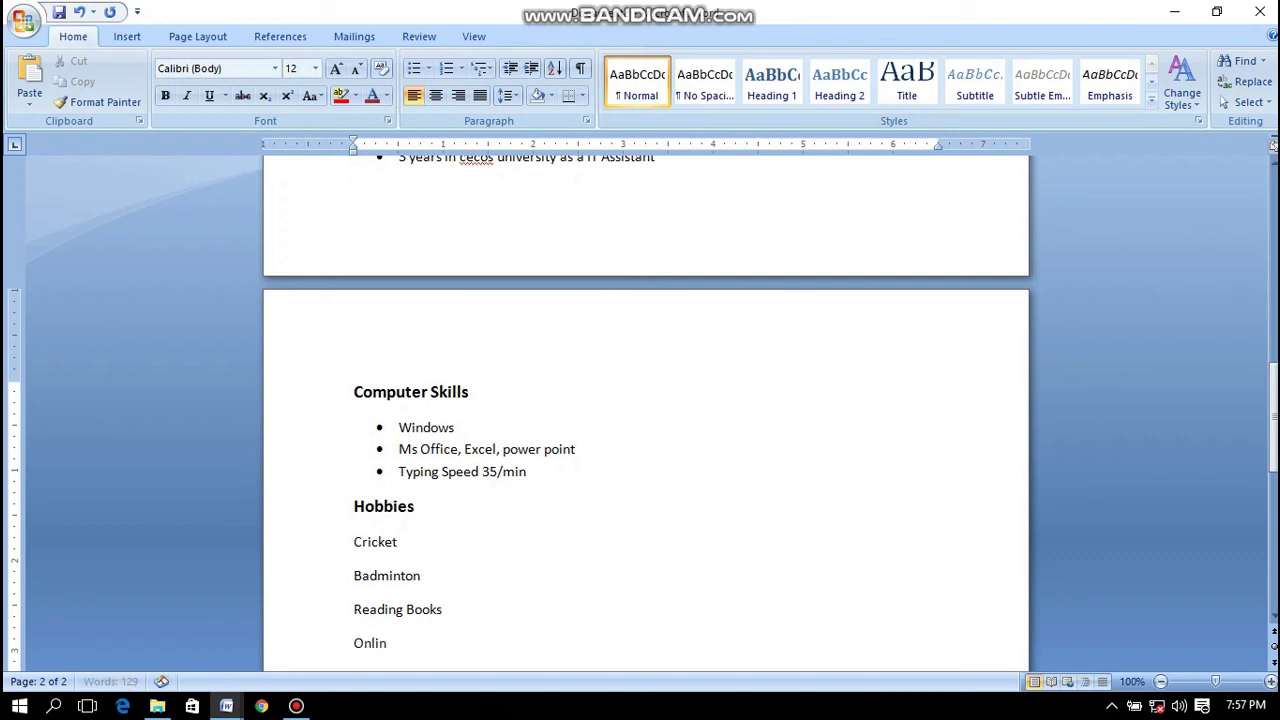
type("e Sea")
type("rchin")
type("g a")
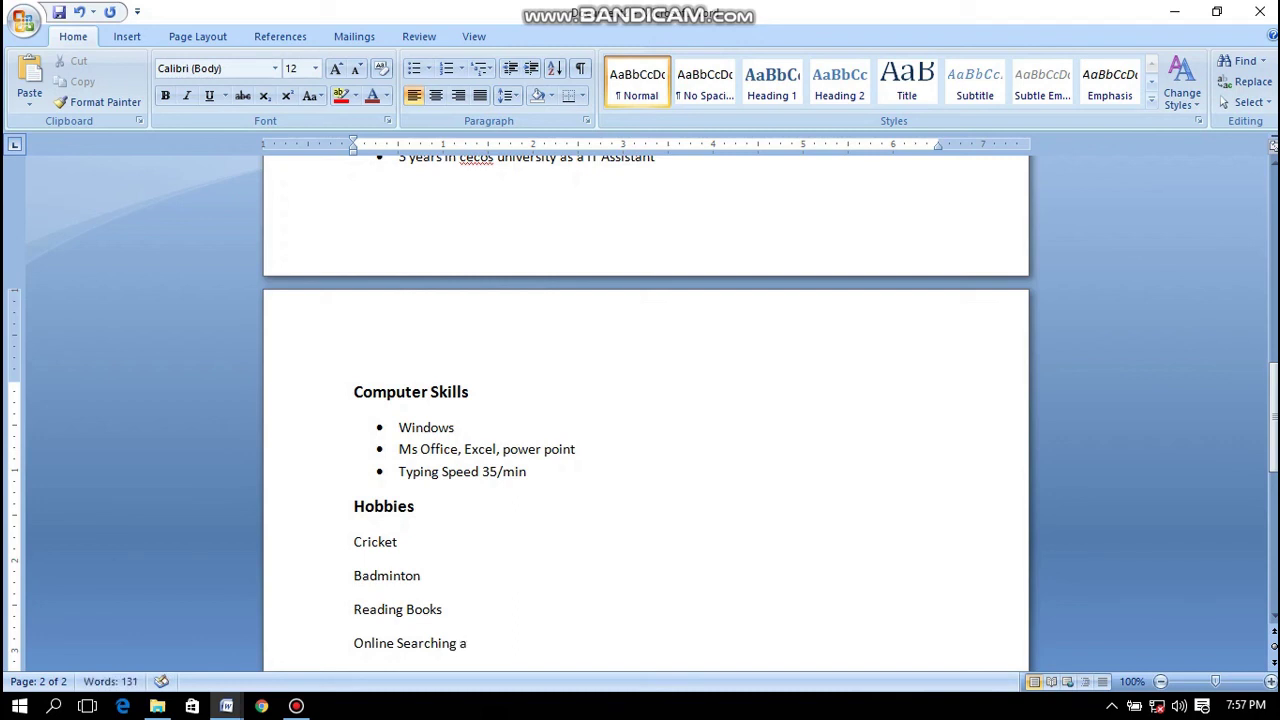
key("BackSpace")
type("on In")
type("ternet")
- Bullet the four hobby lines and end the list with a plain unbulleted empty line
left_click_drag(1273, 450, 1273, 470)
left_click_drag(354, 372, 543, 477)
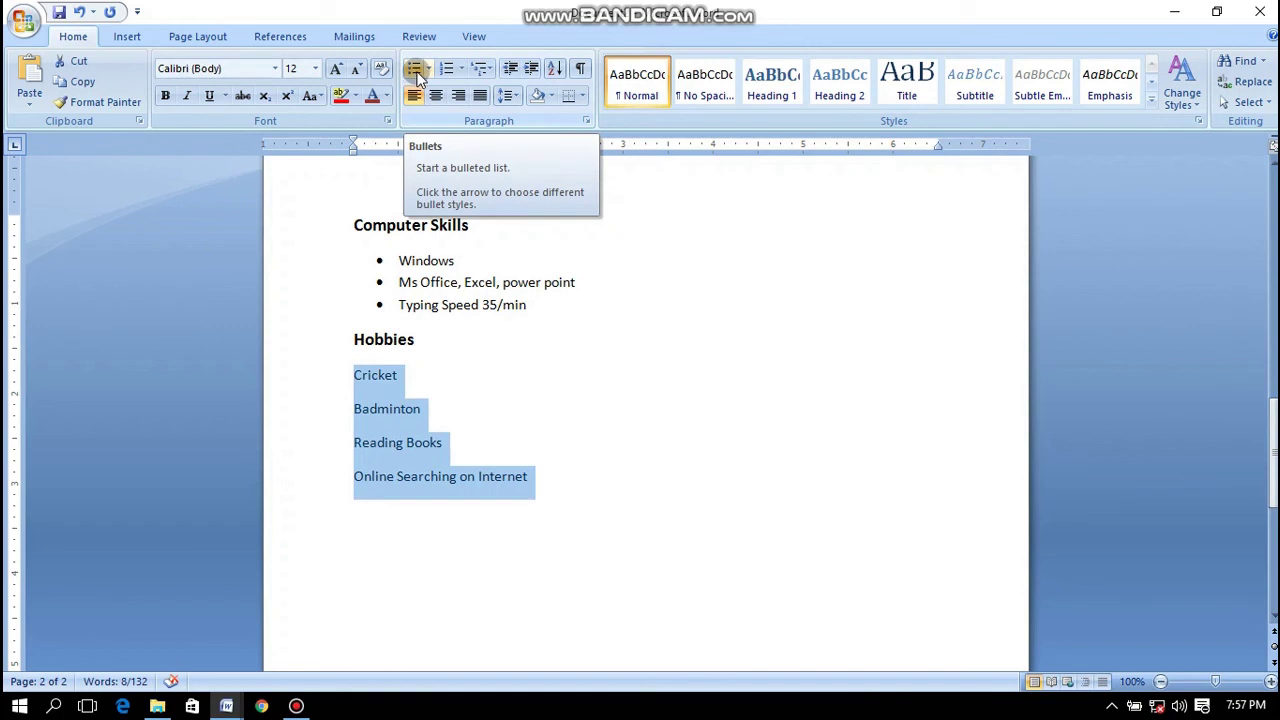
left_click(418, 78)
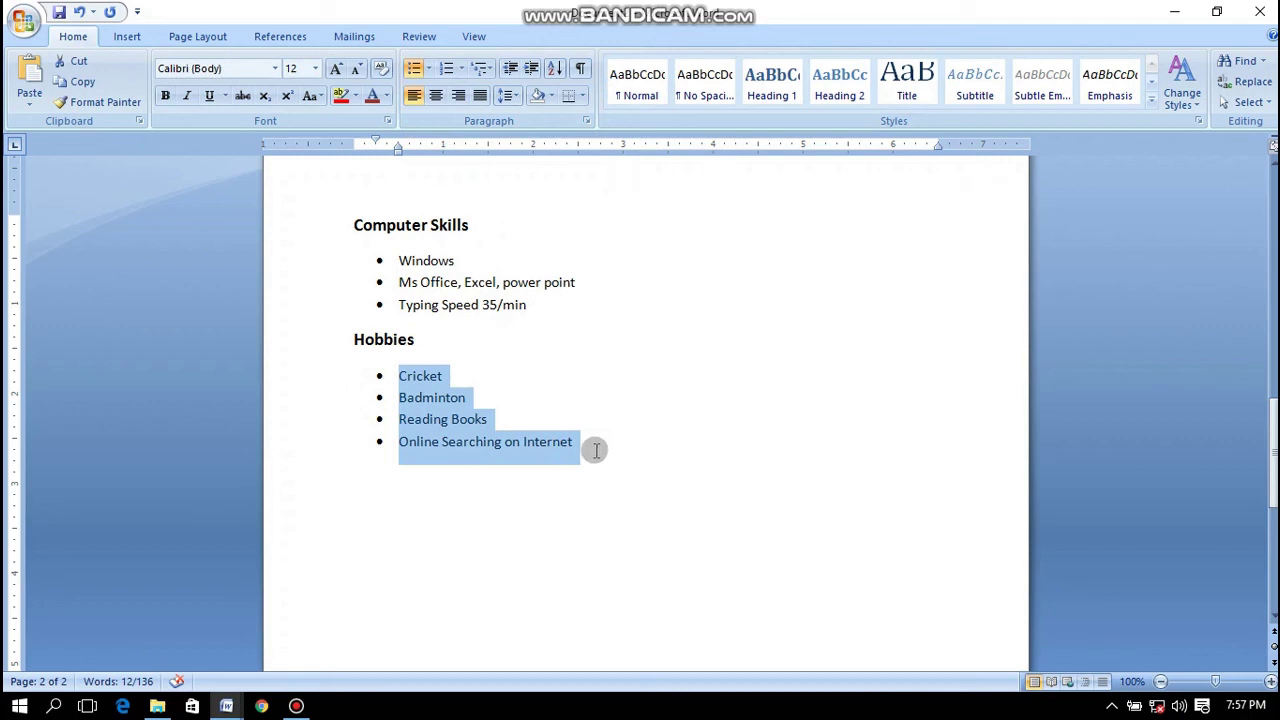
left_click(593, 450)
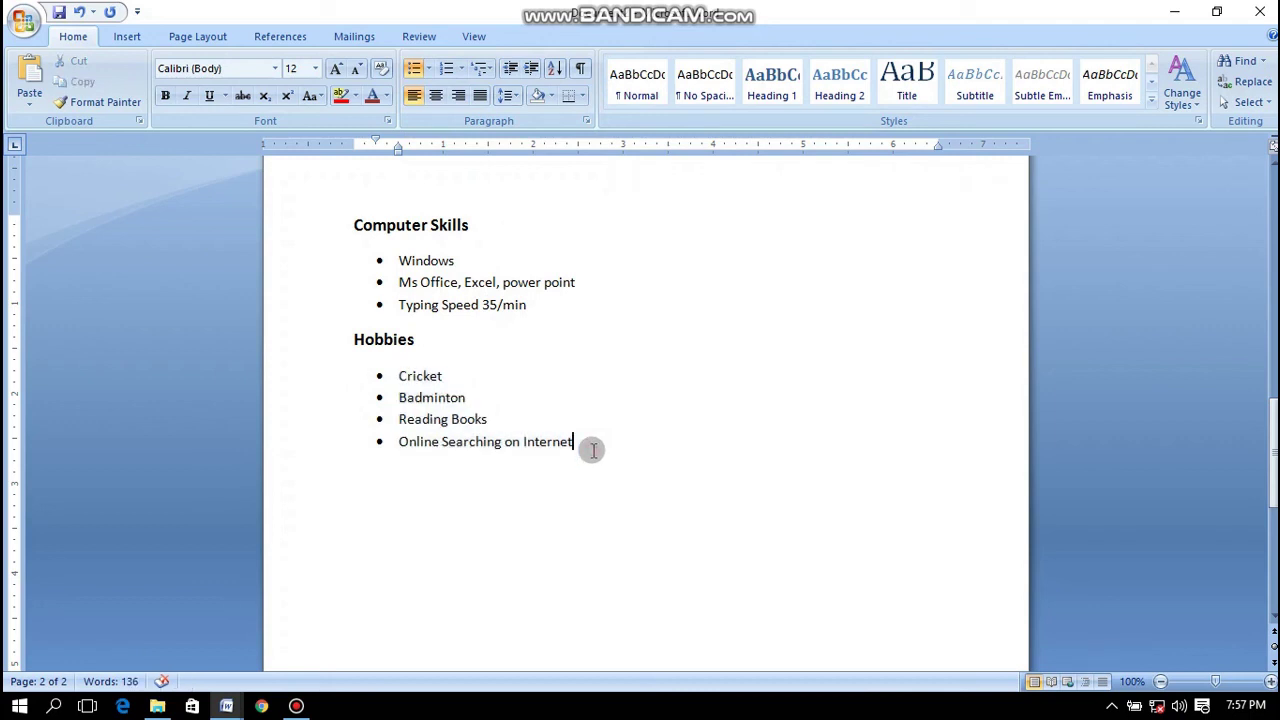
key("Return")
key("Return")
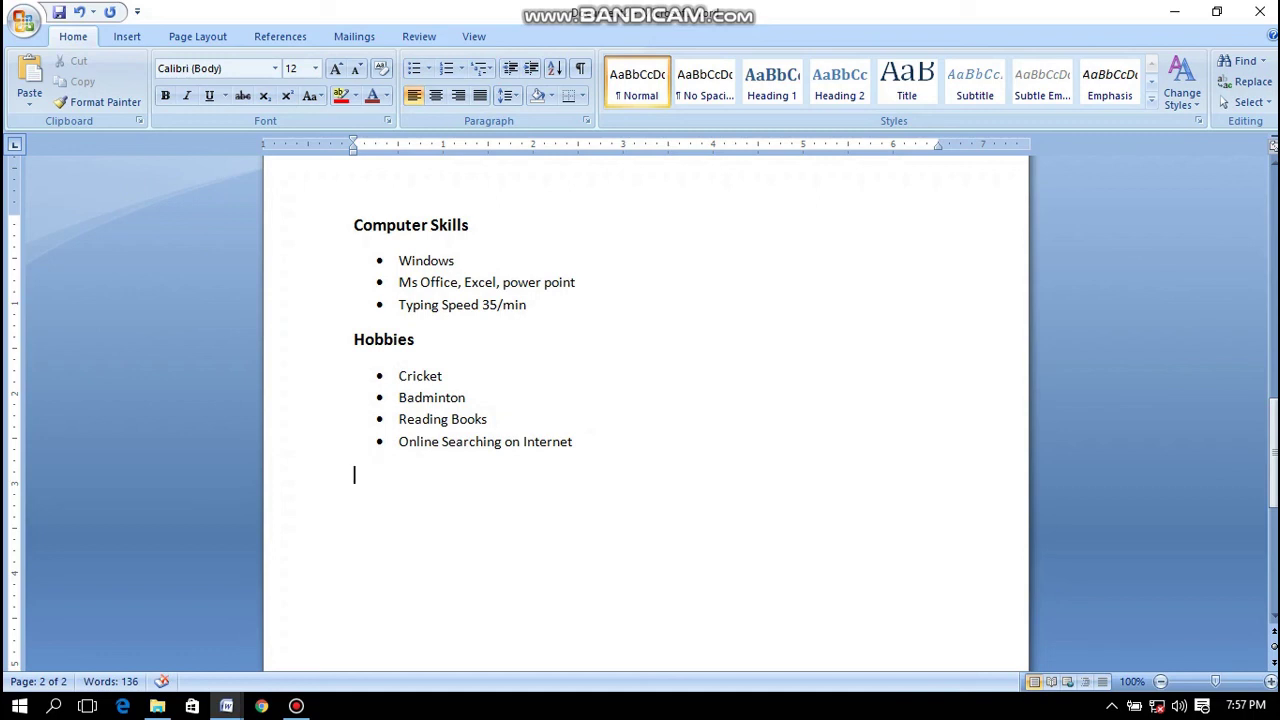
- Type 'Address' and format it as a bold 14-point heading
type("Address")
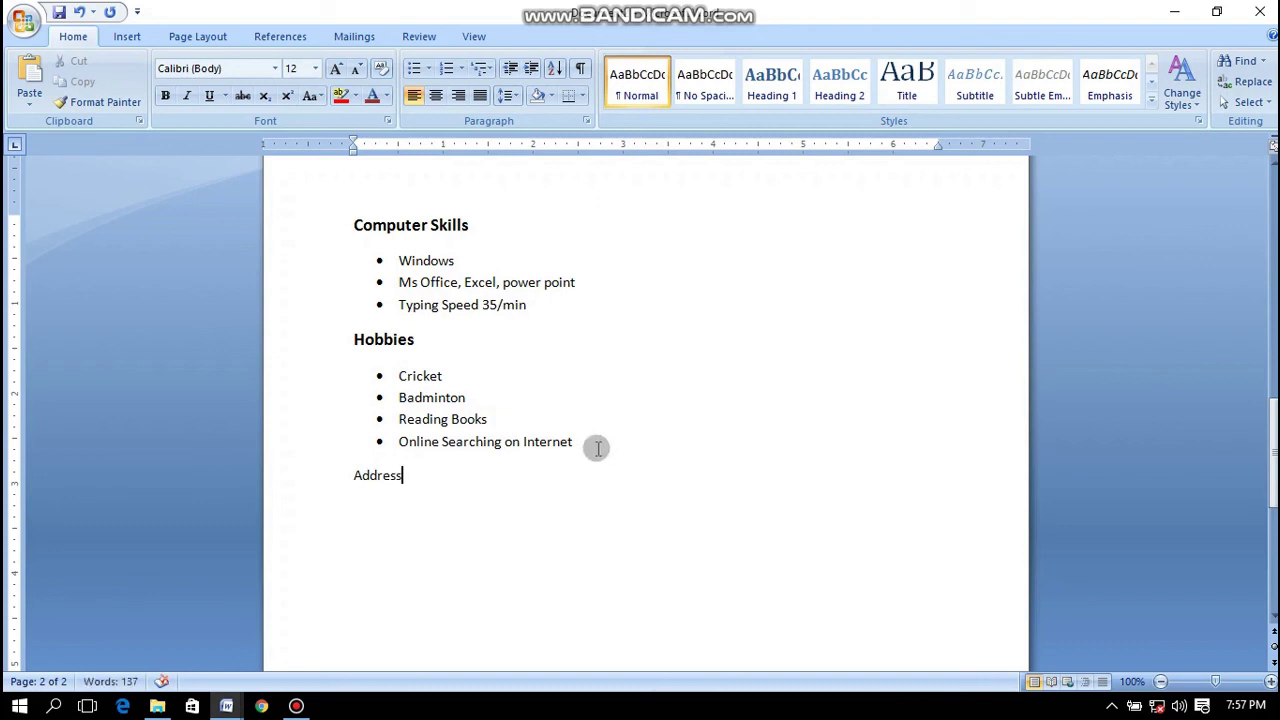
left_click_drag(404, 477, 352, 476)
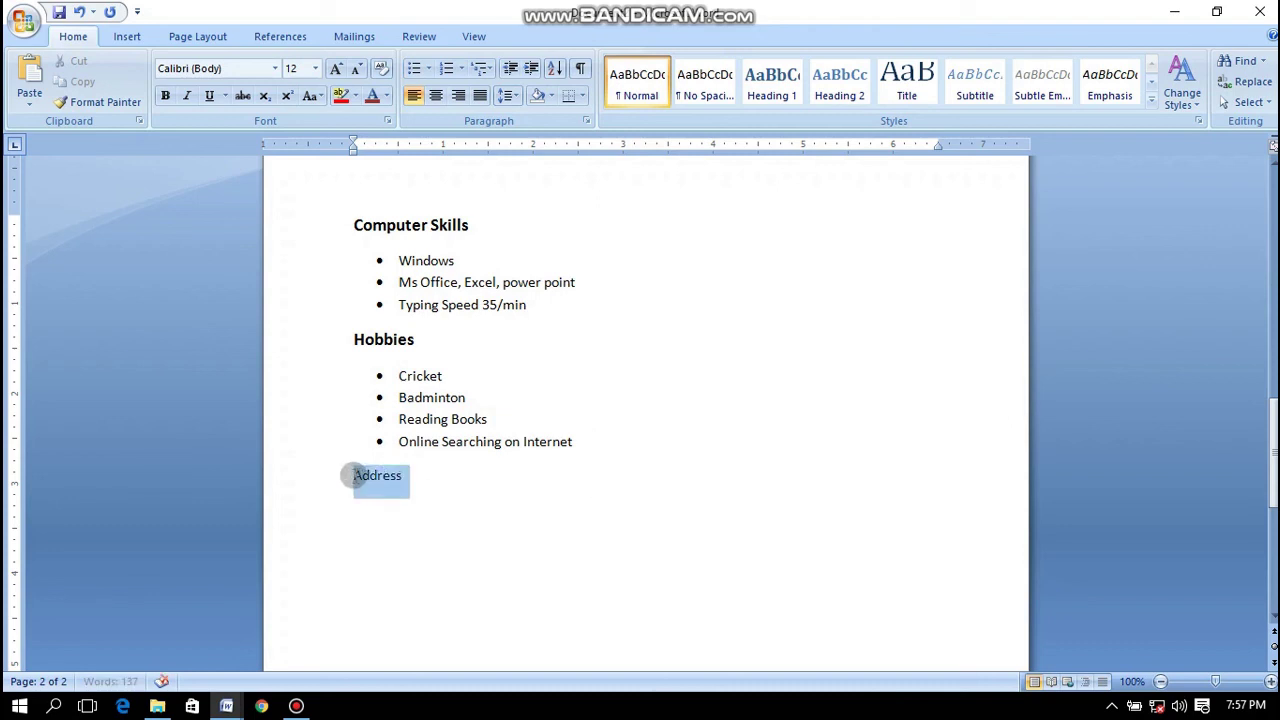
left_click(166, 95)
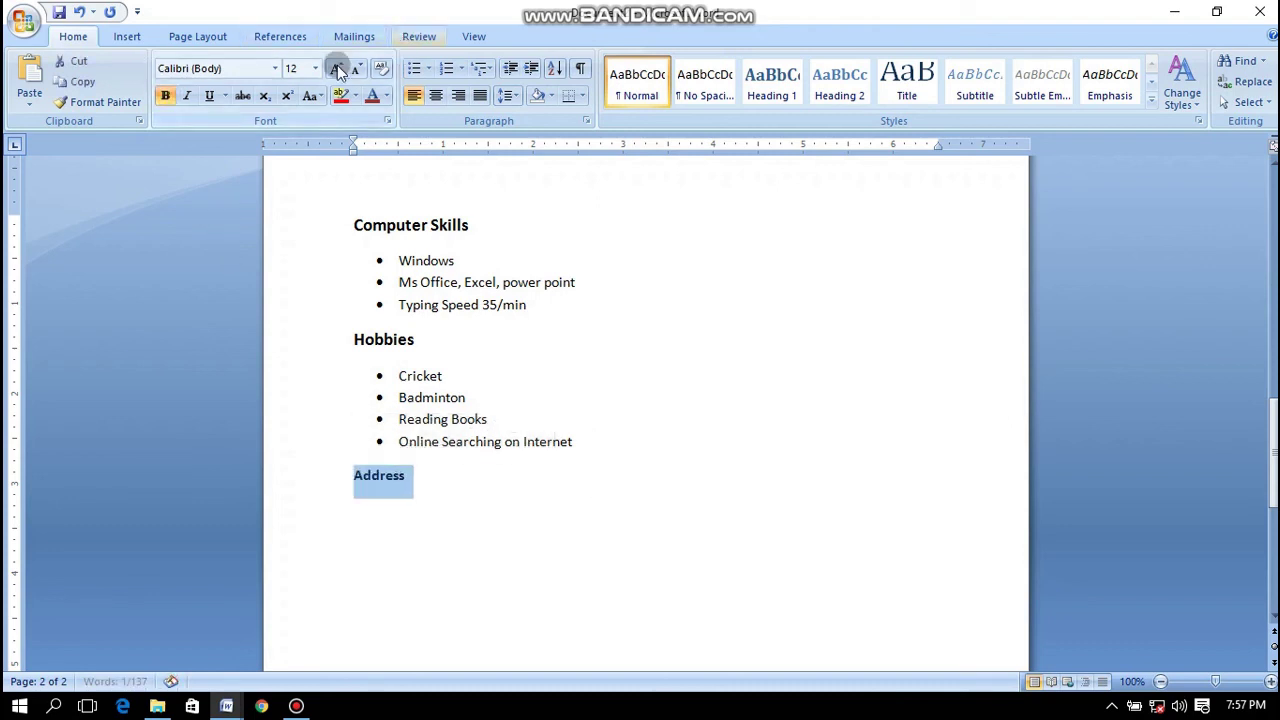
left_click(315, 68)
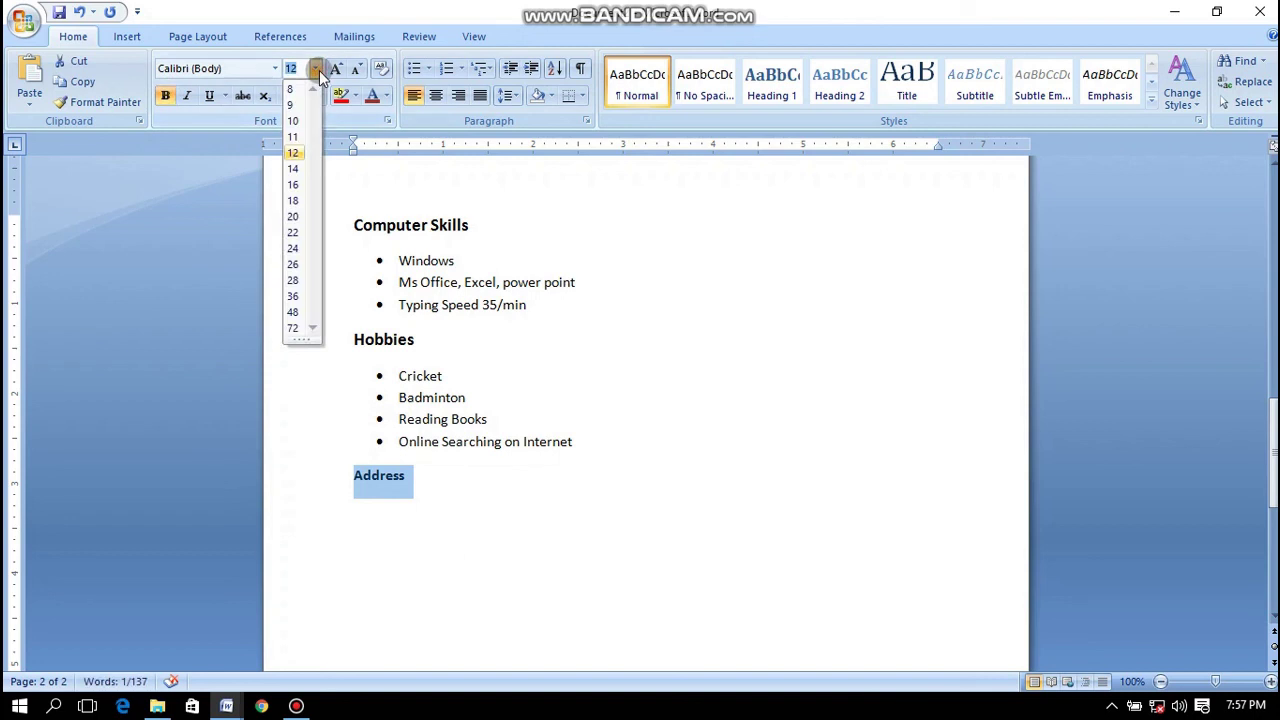
left_click(296, 169)
left_click(450, 476)
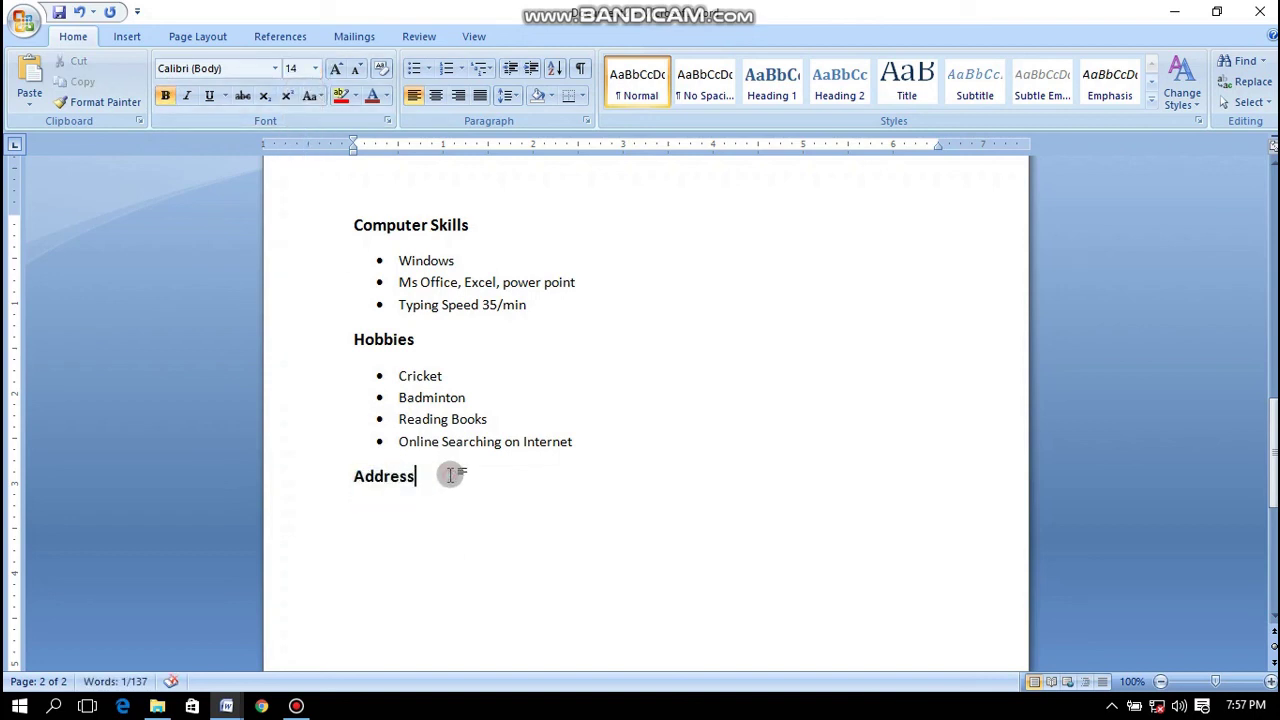
- Start a new line below Address in plain 12-point text
key("Return")
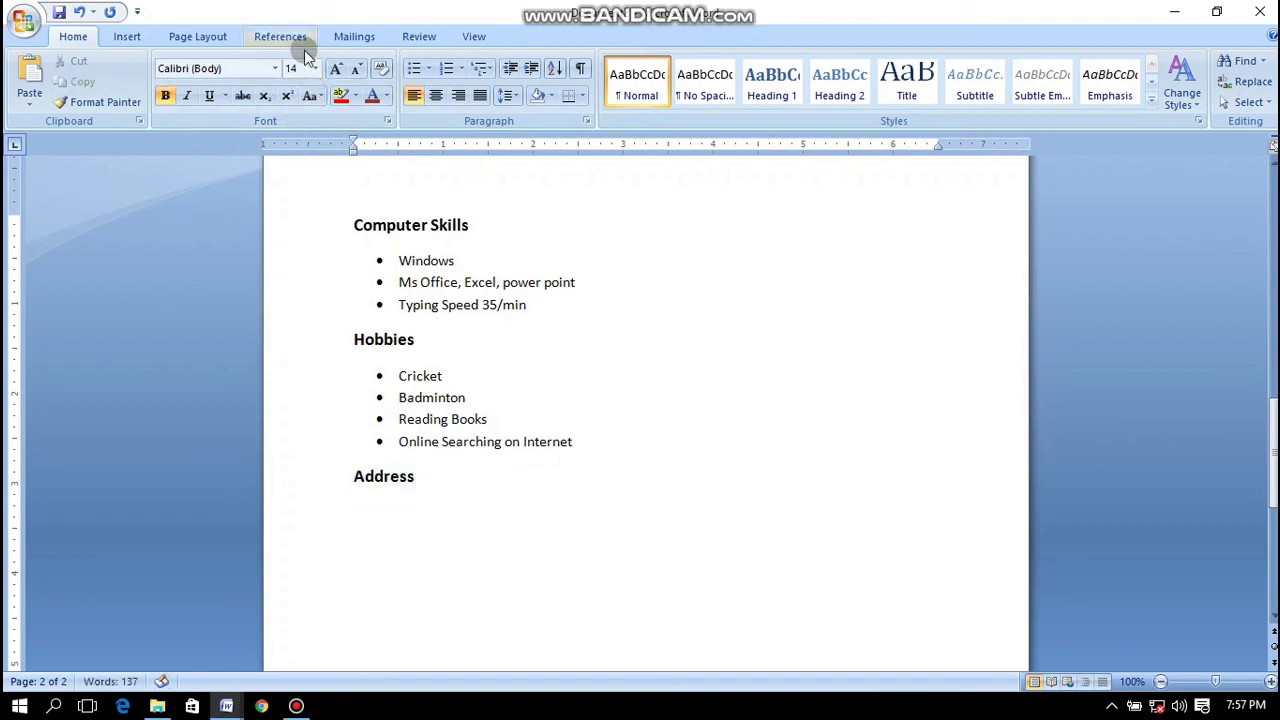
left_click(315, 68)
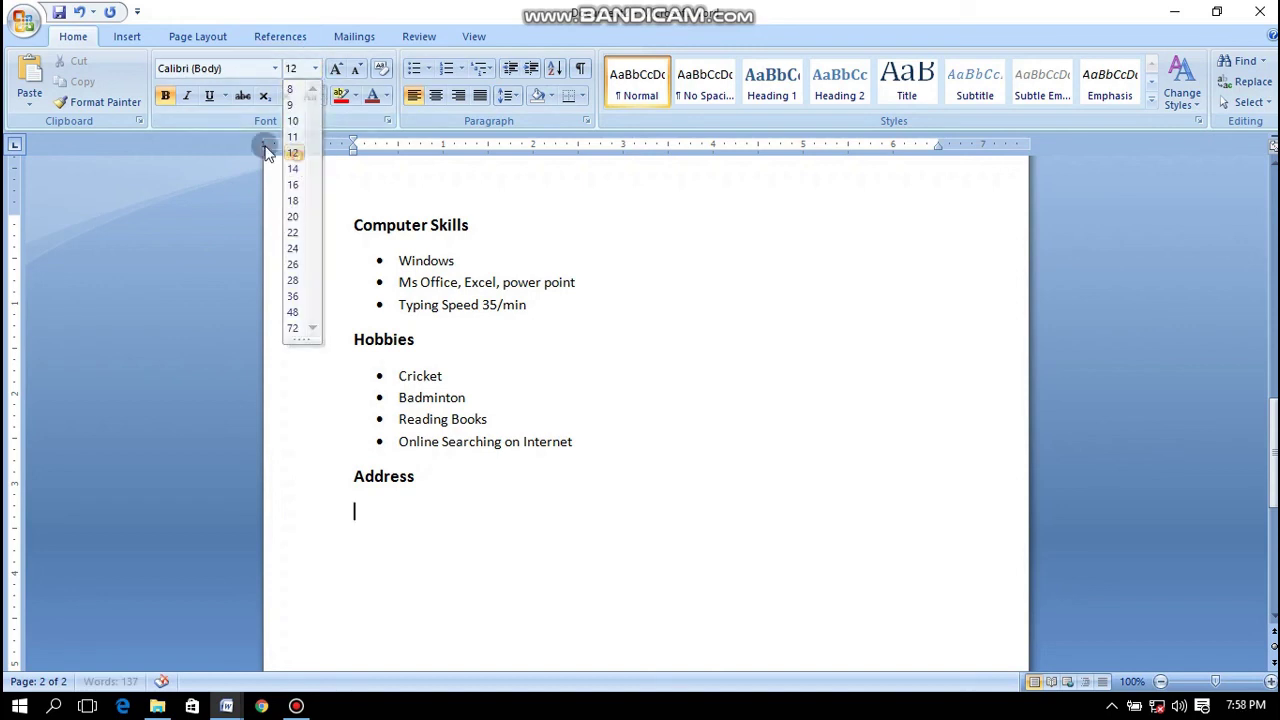
left_click(165, 95)
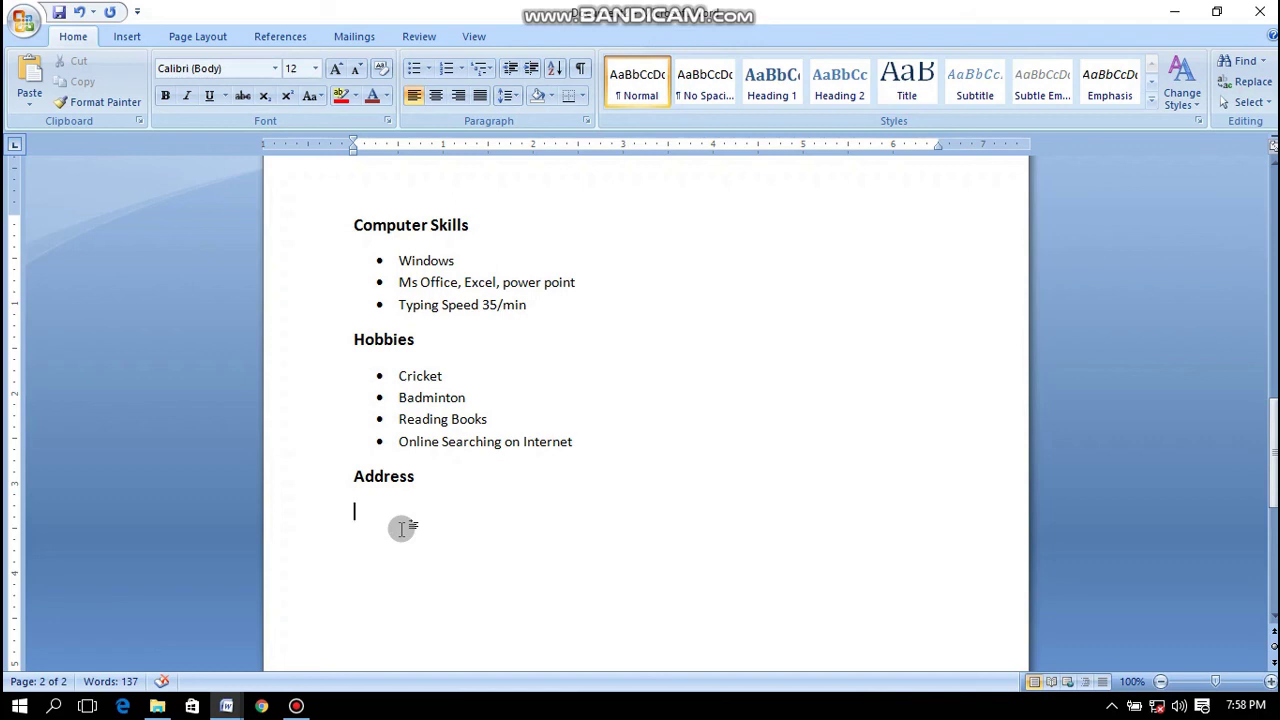
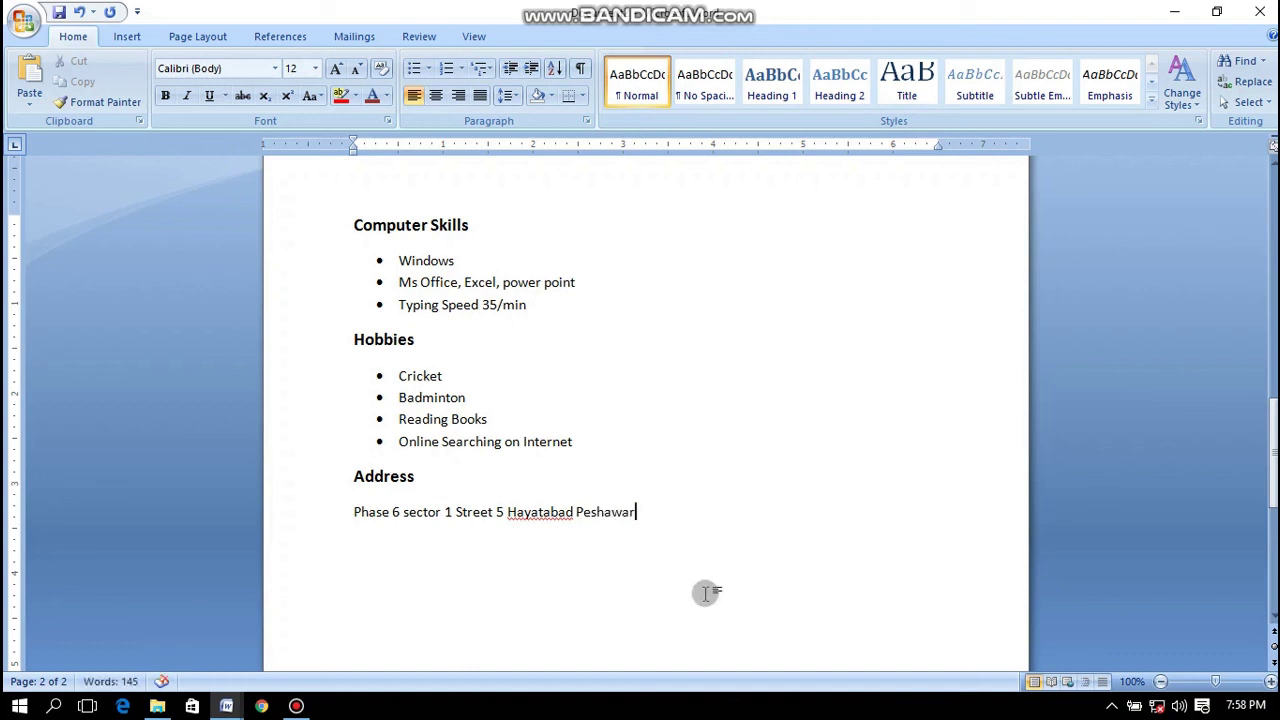
- Type the street address under the Address heading, correcting a mistyped digit
mouse_move(1274, 482)
left_mouse_down()
mouse_move(1267, 173)
mouse_move(1267, 220)
left_mouse_up()
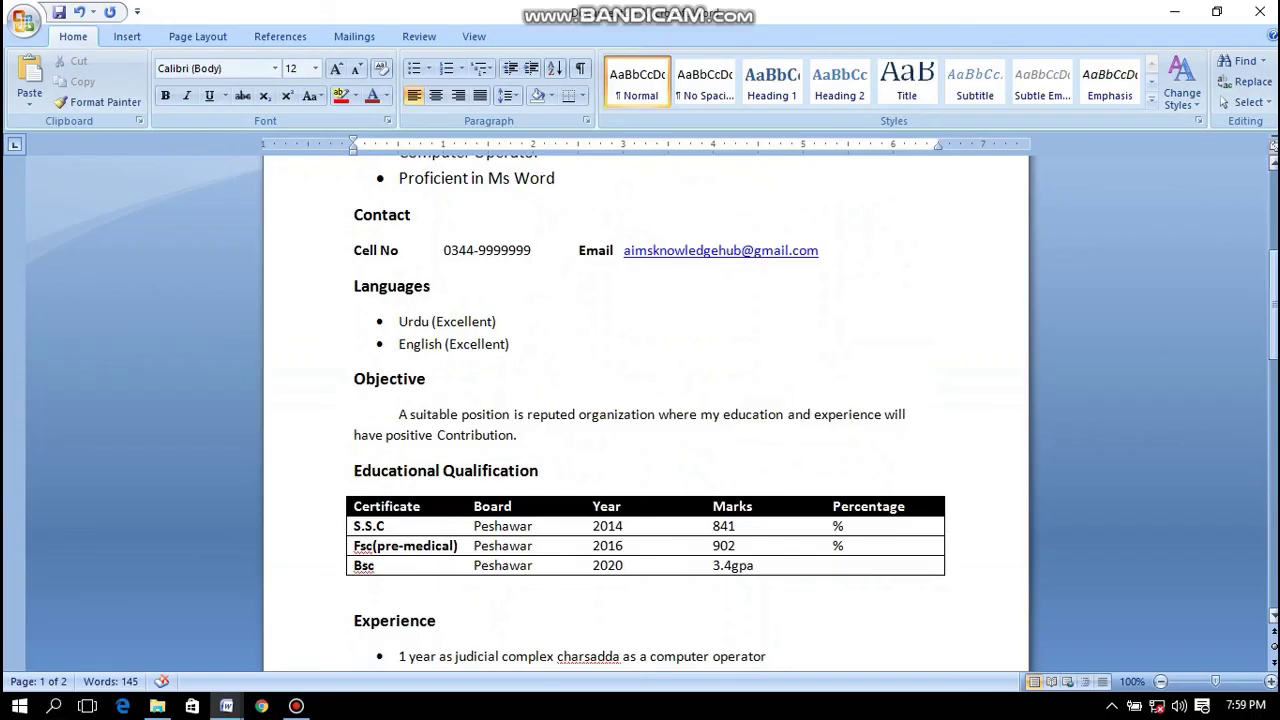